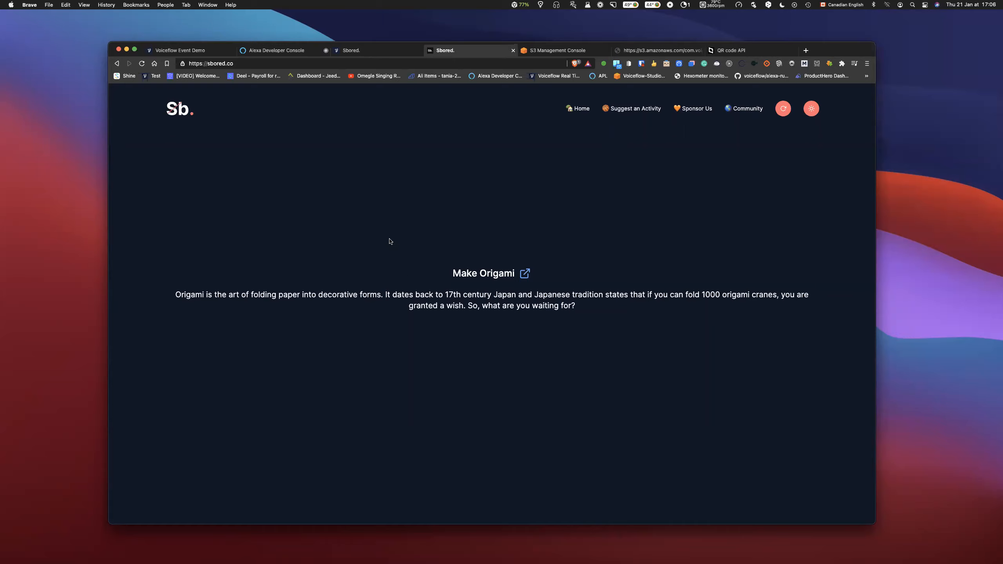
Open the Voiceflow Event Demo project and inspect its user event mapping, event condition and the Welcome block's display settings
{"action": "left_click", "coordinate": [207, 51]}
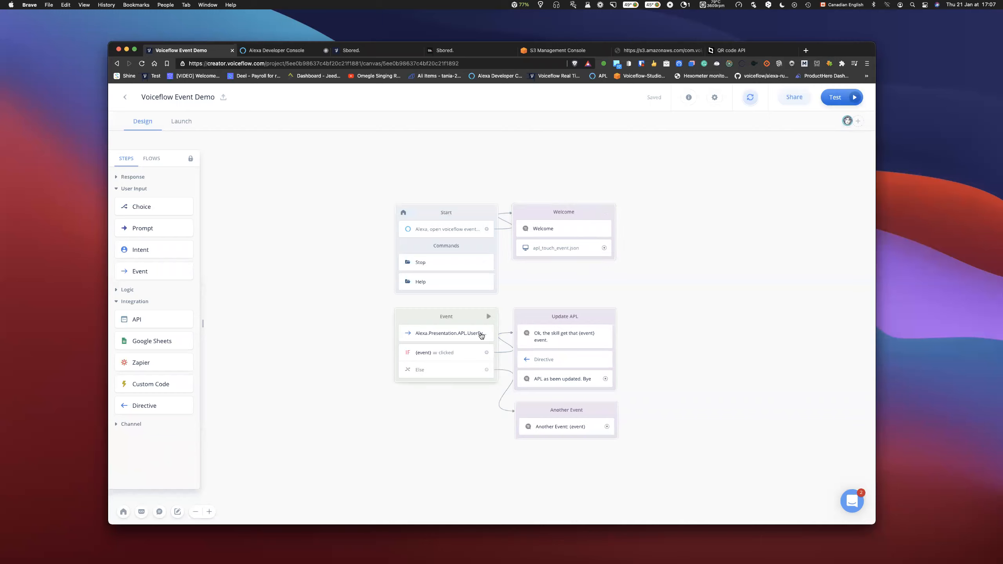
{"action": "left_click", "coordinate": [447, 339]}
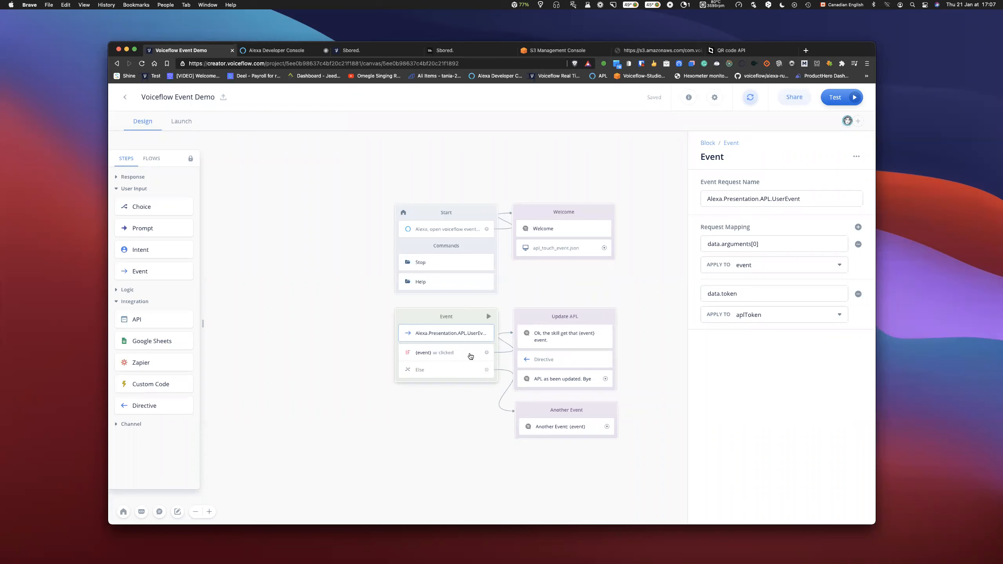
{"action": "left_click", "coordinate": [450, 352]}
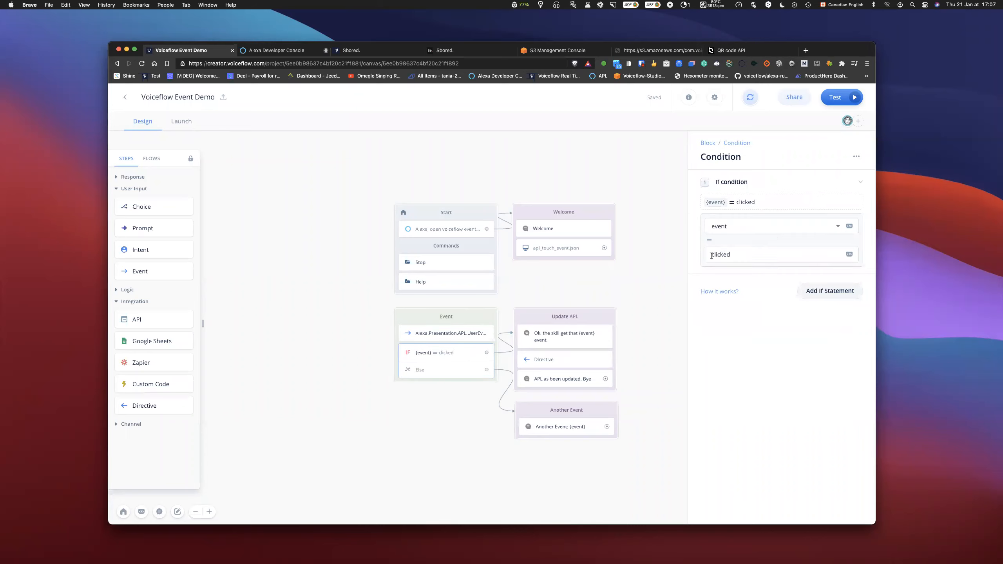
{"action": "left_click", "coordinate": [572, 254]}
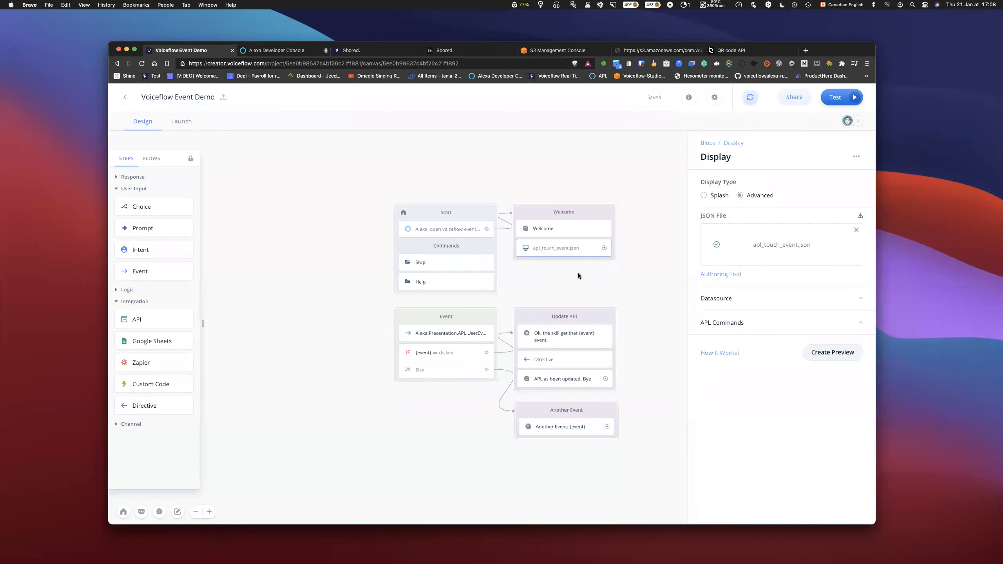
{"action": "left_click", "coordinate": [641, 271]}
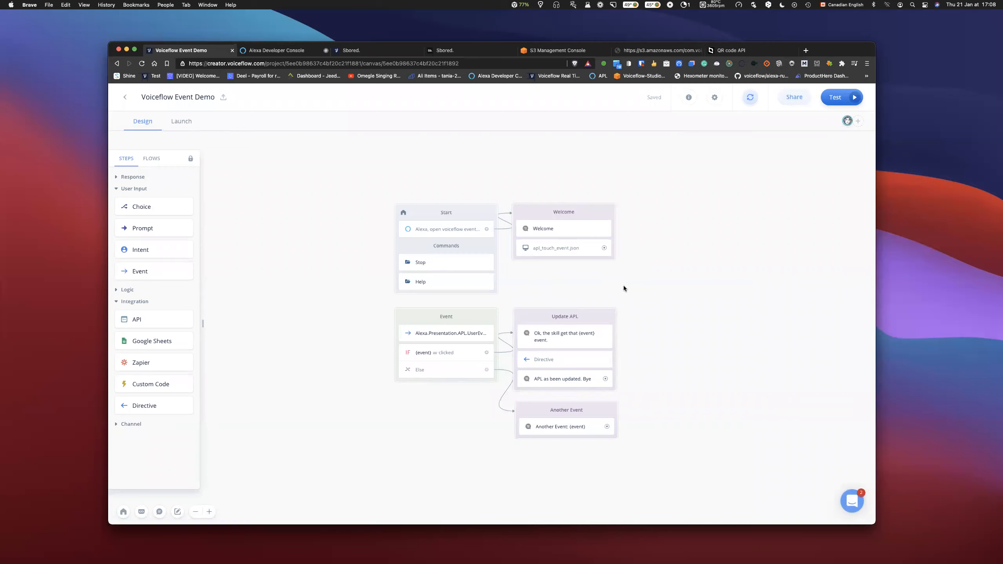
Inspect the Update APL block's speech and directive, and compare them with the Welcome display and the event's request mapping
{"action": "left_click", "coordinate": [565, 341]}
{"action": "left_click", "coordinate": [565, 359]}
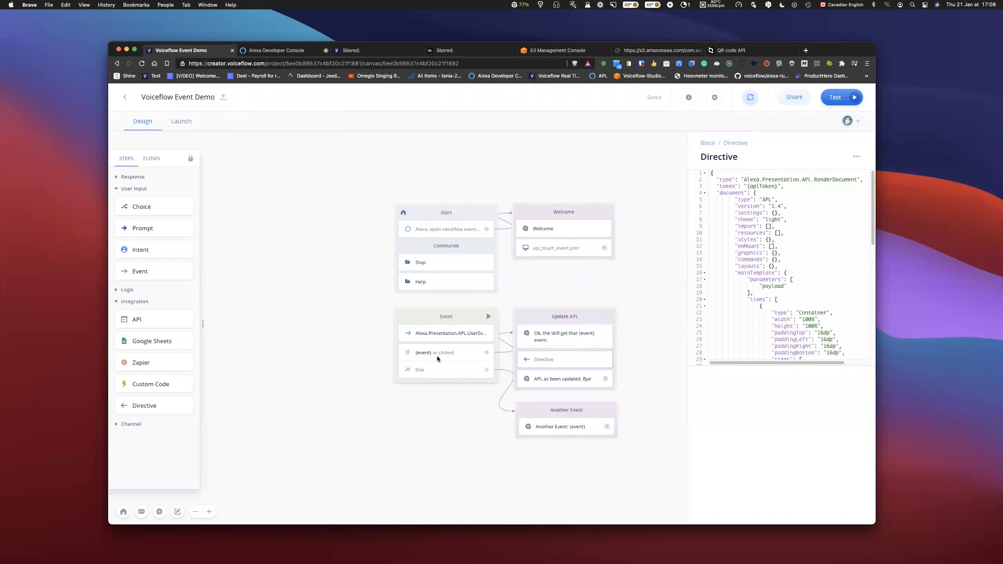
{"action": "left_click", "coordinate": [554, 339]}
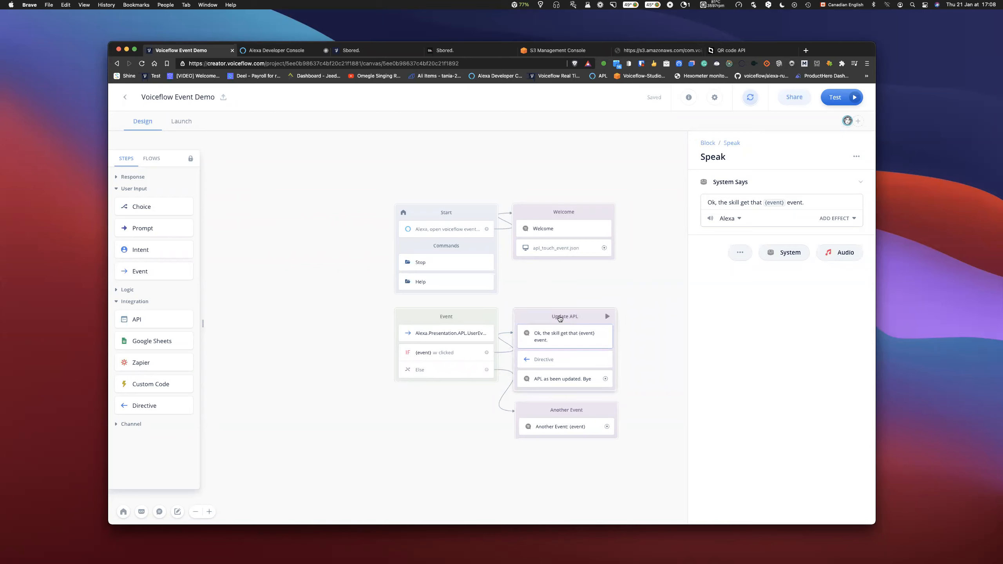
{"action": "left_click", "coordinate": [560, 363]}
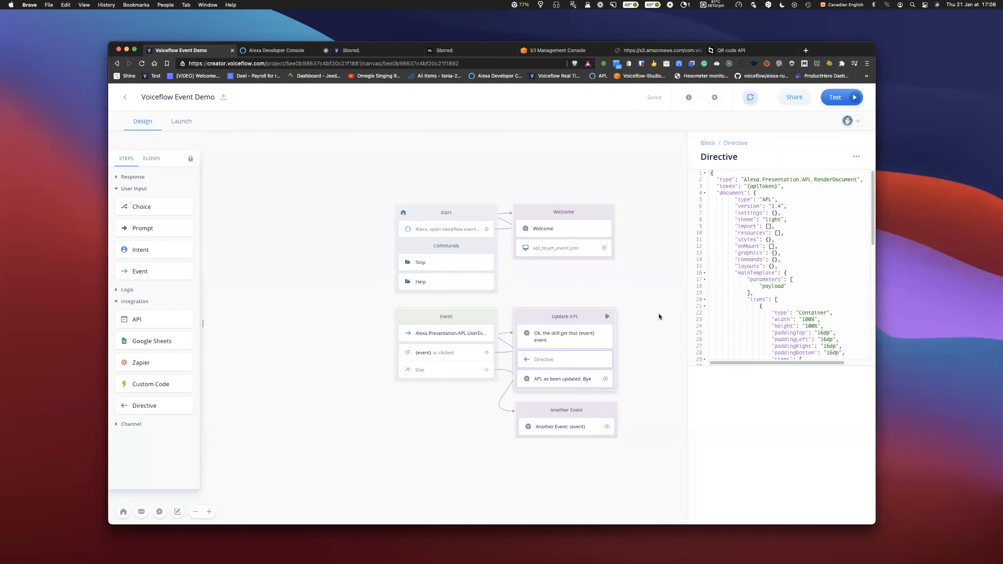
{"action": "left_click", "coordinate": [551, 251]}
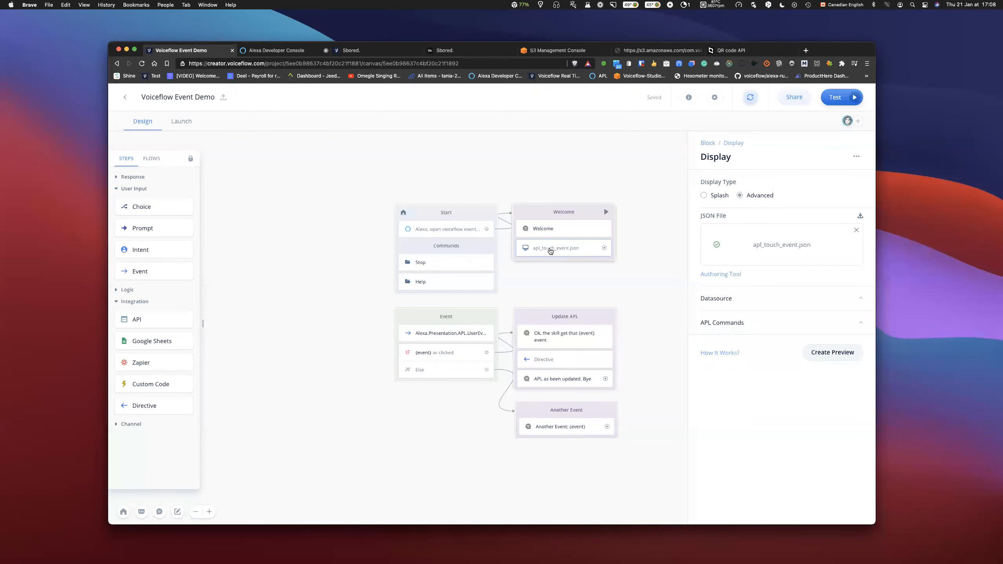
{"action": "left_click", "coordinate": [449, 354]}
{"action": "left_click", "coordinate": [454, 333]}
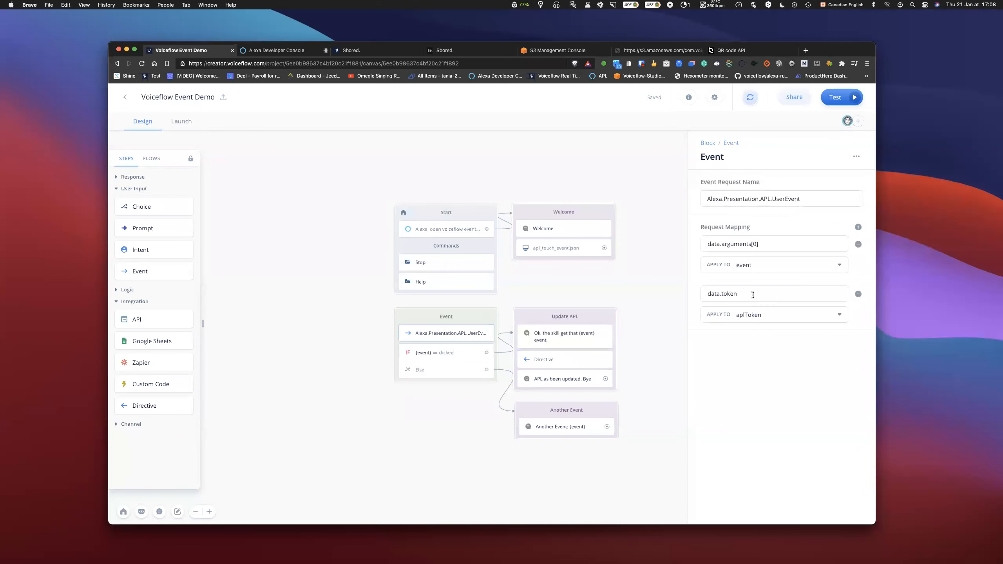
{"action": "left_click", "coordinate": [545, 360]}
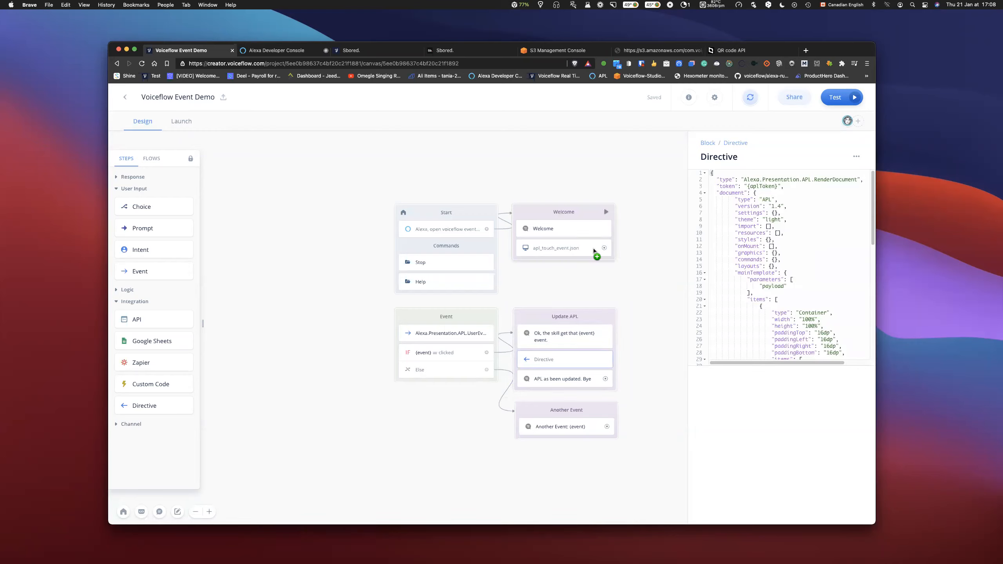
Switch to the Alexa Developer Console and trigger a touch event on the Voiceflow logo in the device display
{"action": "left_click", "coordinate": [291, 53]}
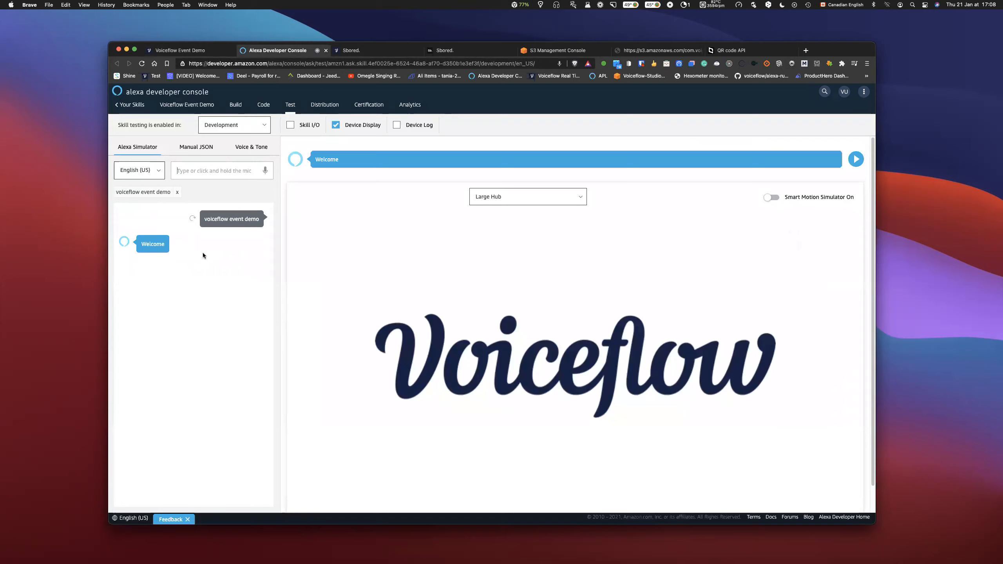
{"action": "left_click", "coordinate": [545, 349]}
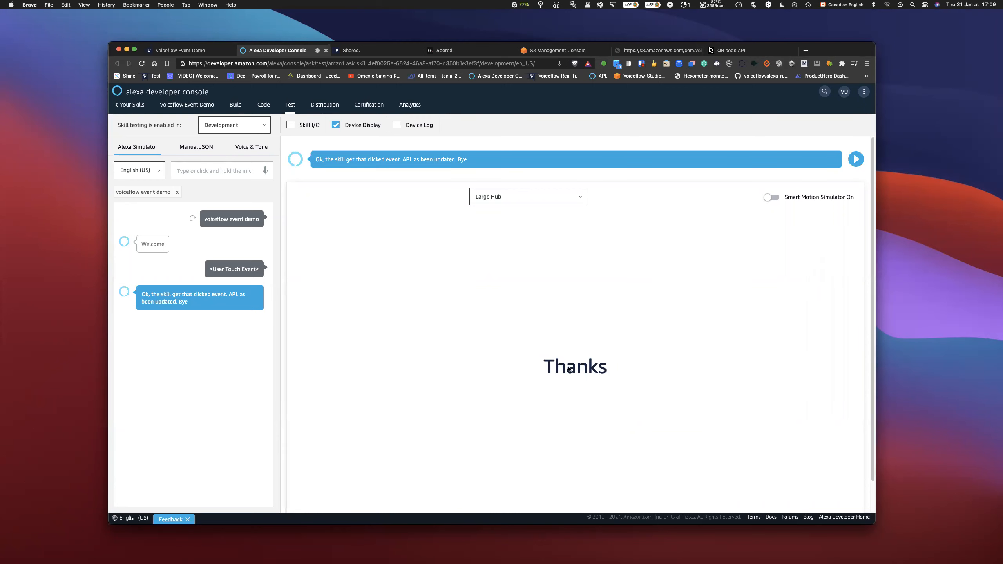
Return to the Voiceflow Event Demo and review the user event, its condition and the directive code in the Update APL block
{"action": "left_click", "coordinate": [180, 51]}
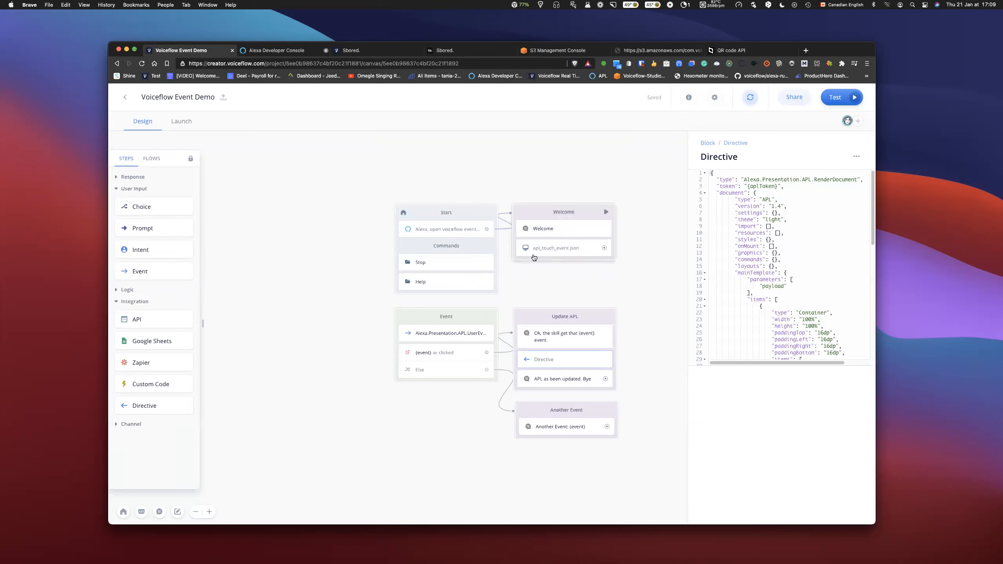
{"action": "left_click", "coordinate": [450, 333]}
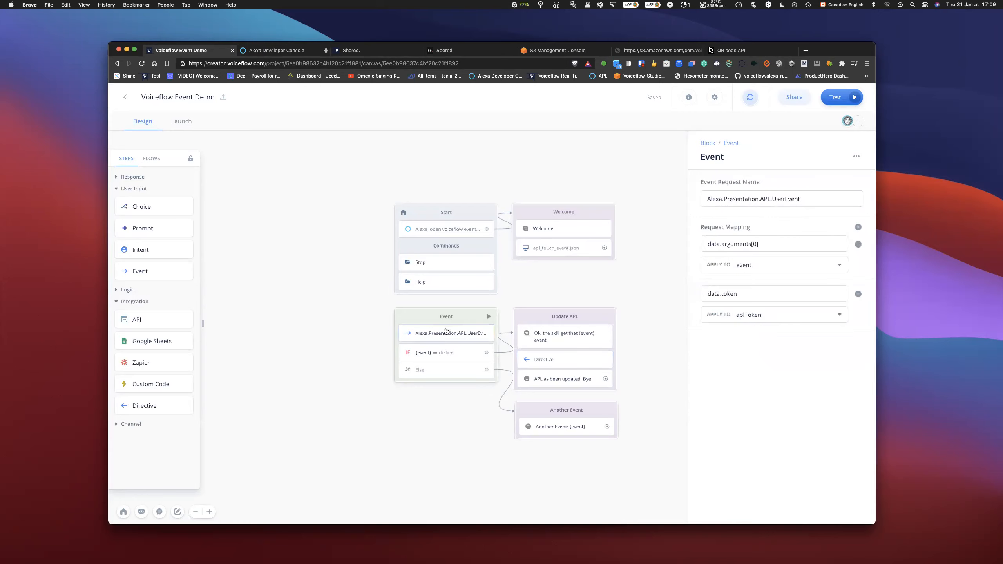
{"action": "left_click", "coordinate": [447, 352]}
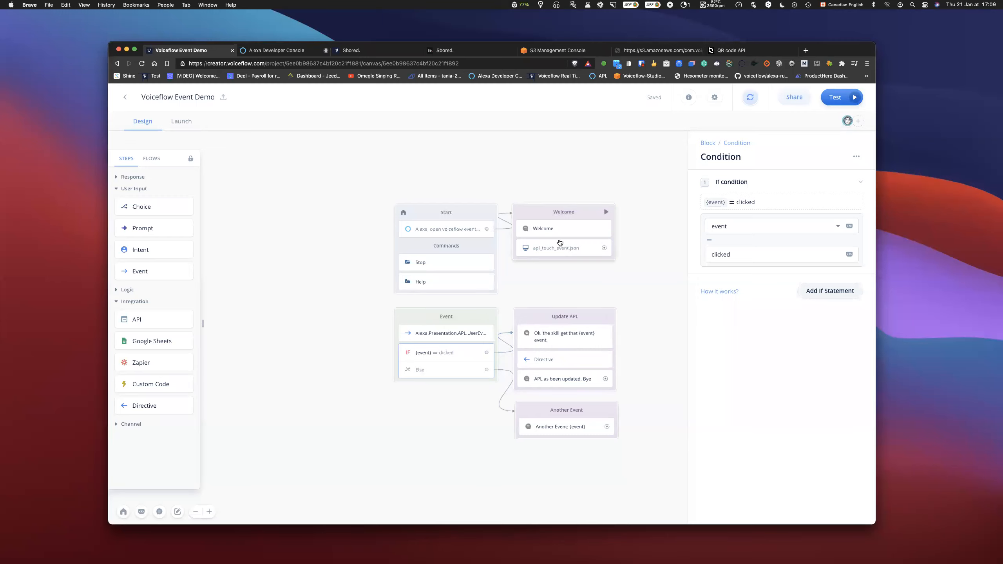
{"action": "left_click", "coordinate": [536, 321]}
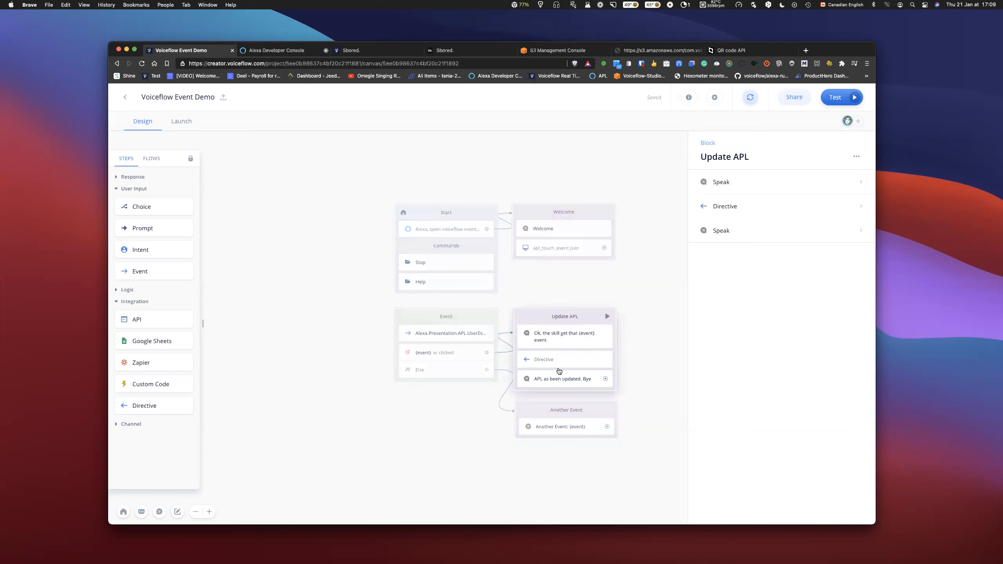
{"action": "left_click", "coordinate": [576, 358]}
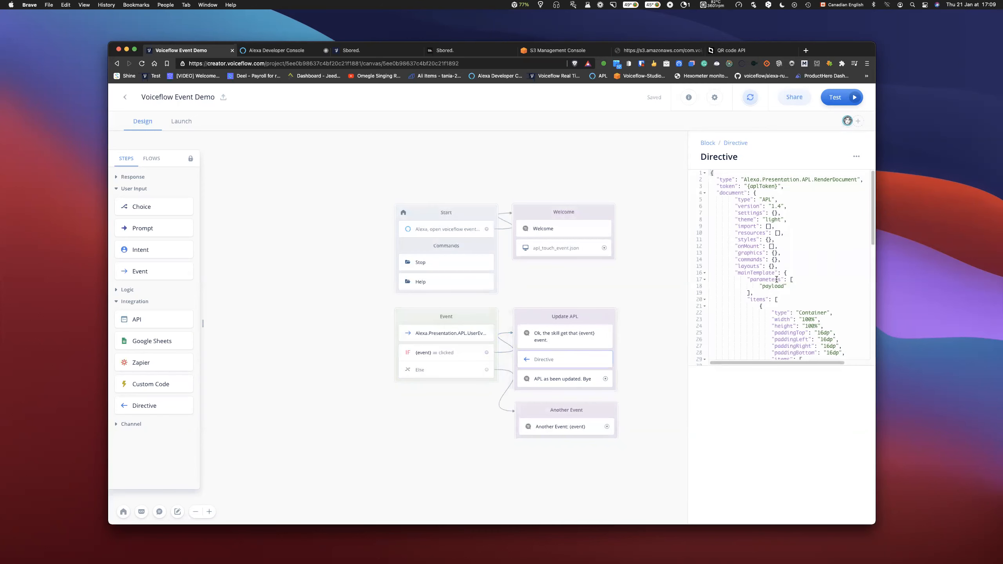
{"action": "scroll", "coordinate": [776, 279], "scroll_direction": "down", "scroll_amount": 5}
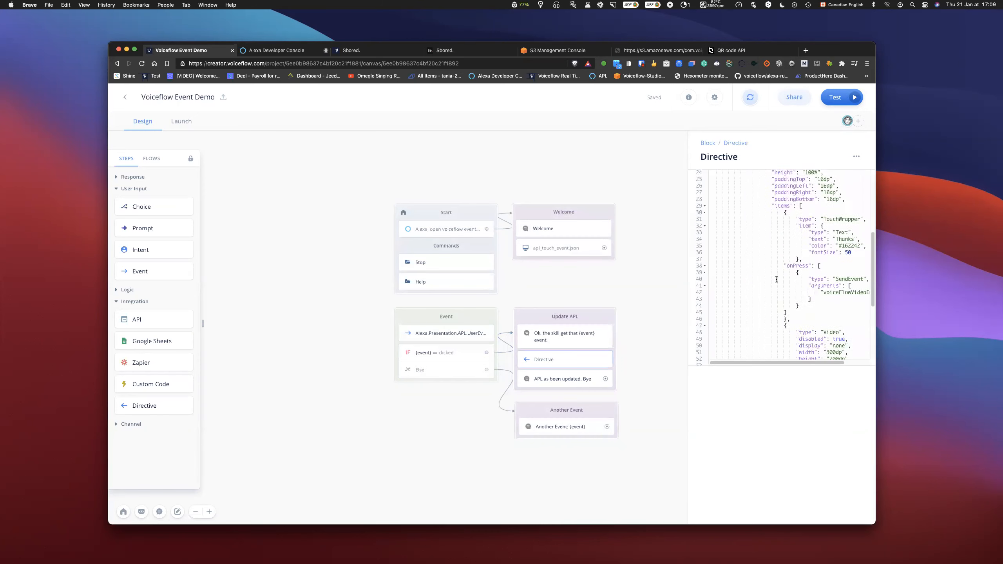
{"action": "left_click", "coordinate": [593, 277]}
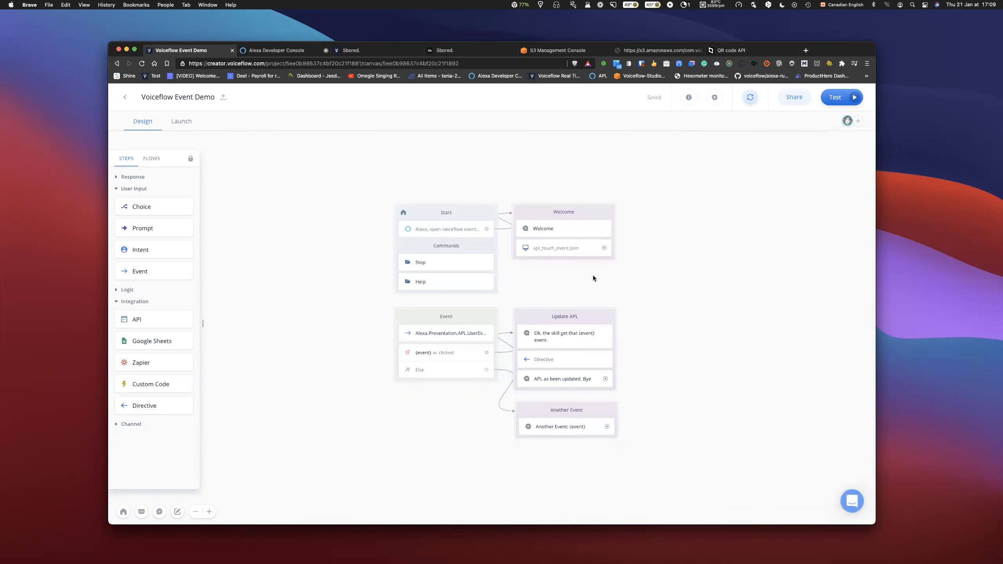
Look over the Sbored project canvas and open the GET request settings in its Get Activities block
{"action": "left_click", "coordinate": [274, 51]}
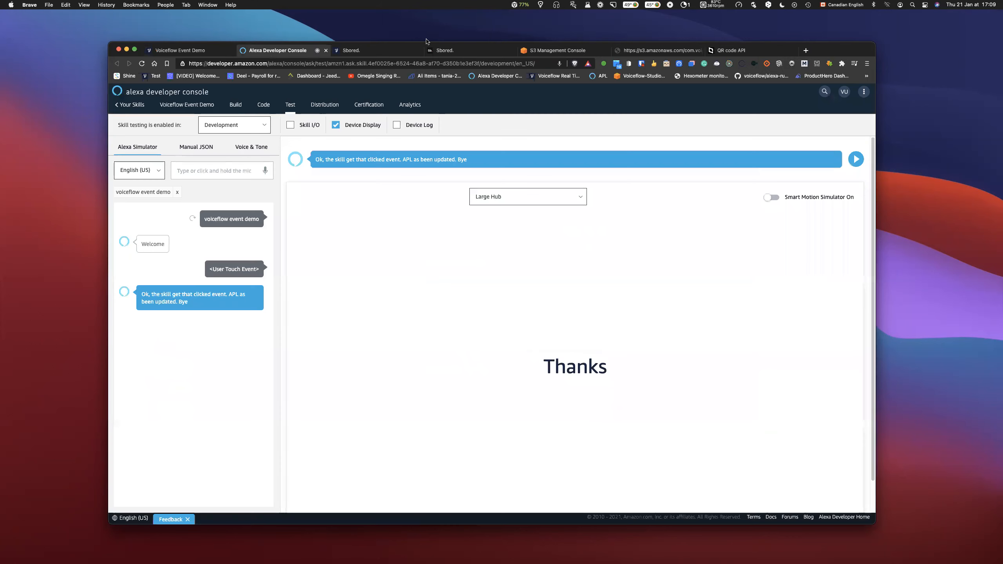
{"action": "left_click", "coordinate": [370, 51]}
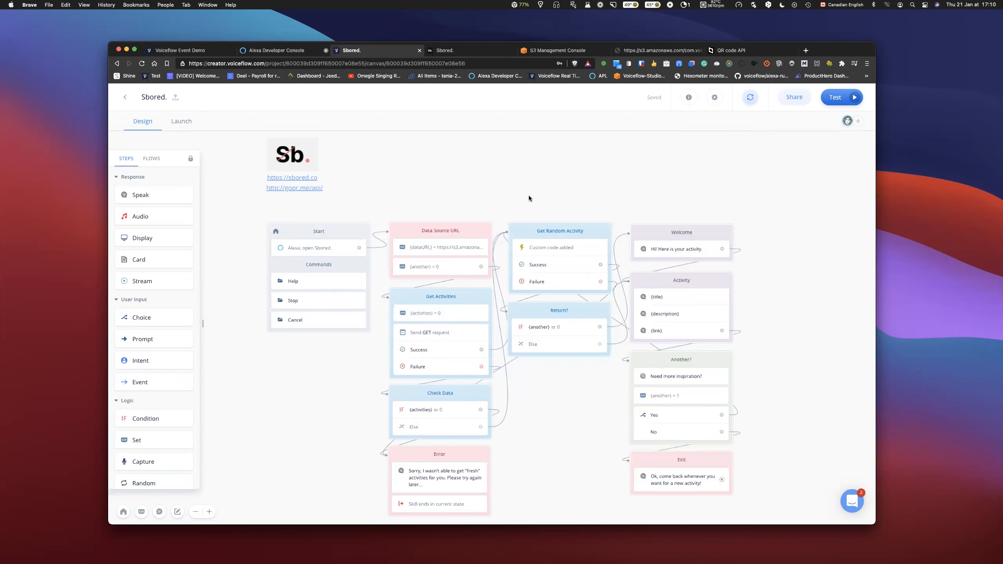
{"action": "scroll", "coordinate": [525, 195], "scroll_direction": "right", "scroll_amount": 2}
{"action": "scroll", "coordinate": [524, 195], "scroll_direction": "left", "scroll_amount": 2}
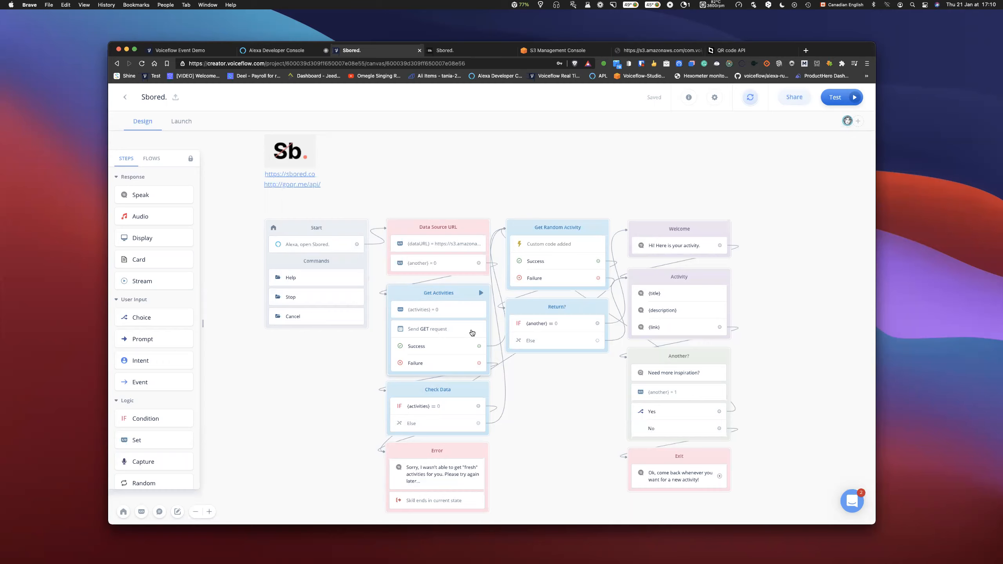
{"action": "left_click", "coordinate": [444, 329]}
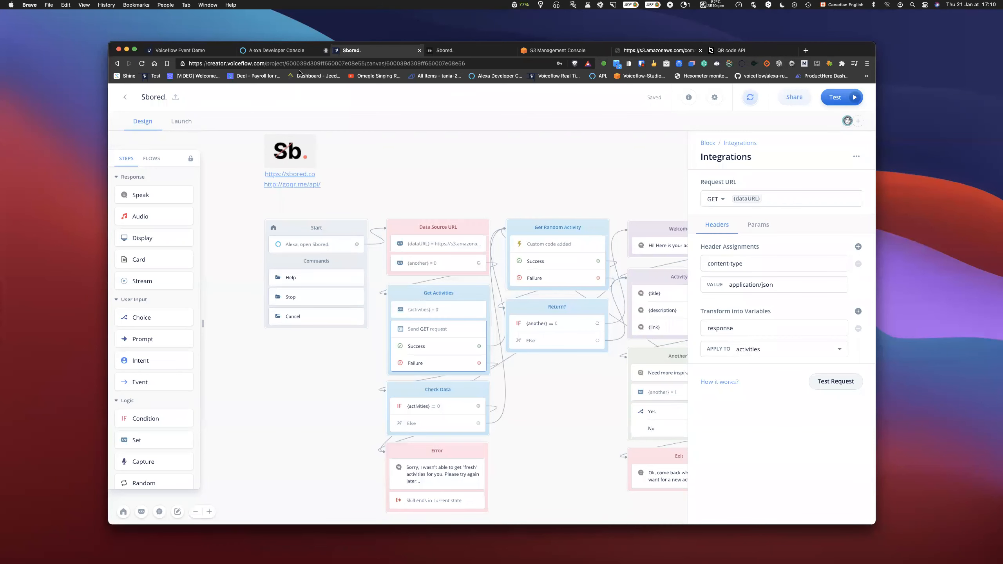
Examine the activity entries in the sbored.json file hosted on S3, including their titles, descriptions and external links
{"action": "left_click", "coordinate": [636, 52]}
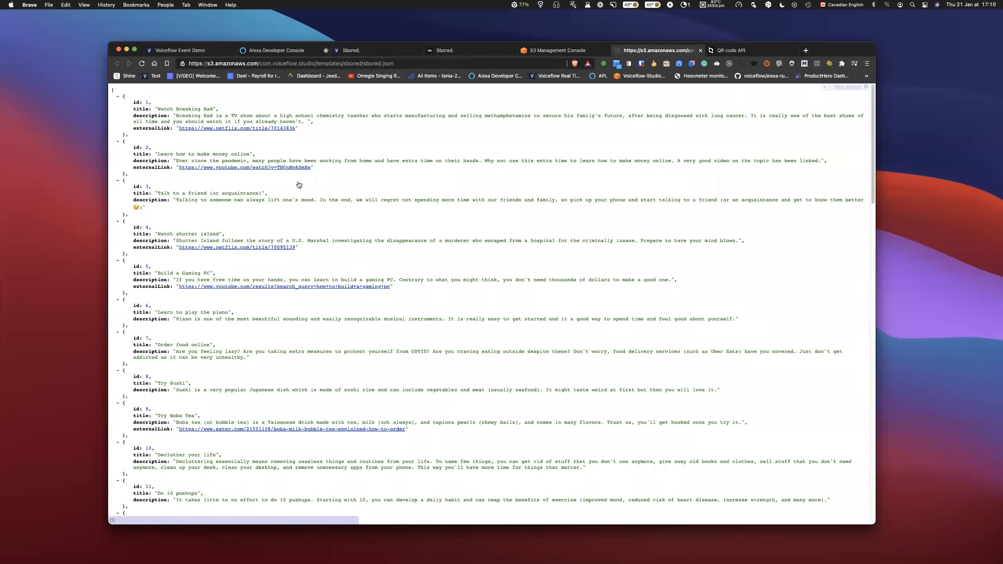
{"action": "scroll", "coordinate": [310, 170], "scroll_direction": "down", "scroll_amount": 5}
{"action": "scroll", "coordinate": [310, 170], "scroll_direction": "down", "scroll_amount": 10}
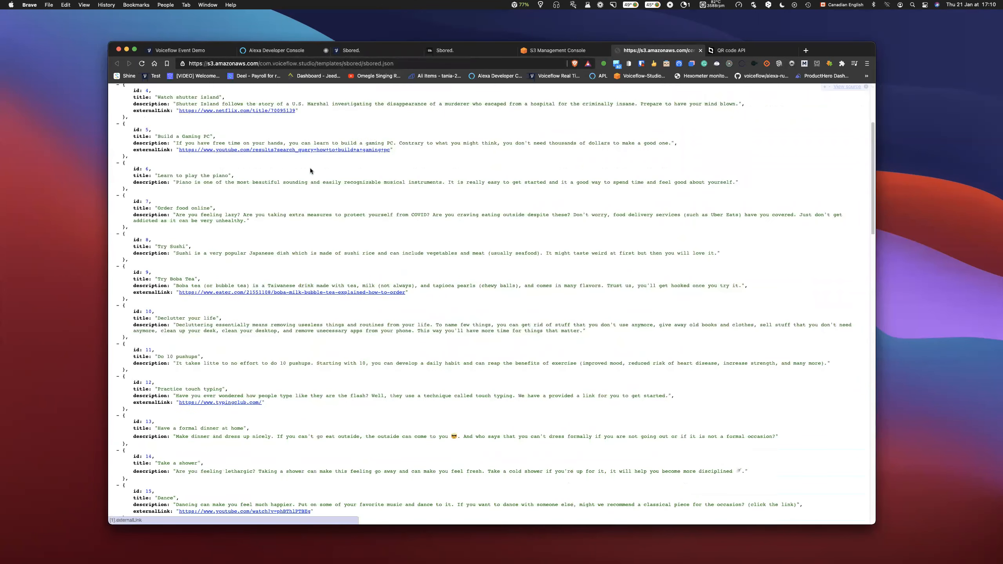
{"action": "scroll", "coordinate": [249, 105], "scroll_direction": "up", "scroll_amount": 12}
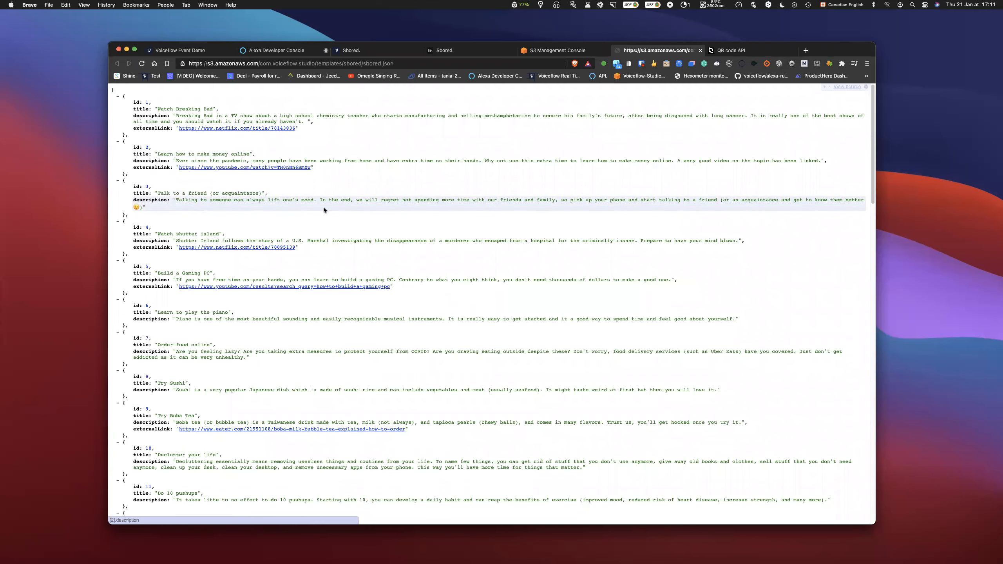
{"action": "scroll", "coordinate": [295, 224], "scroll_direction": "down", "scroll_amount": 3}
{"action": "scroll", "coordinate": [295, 225], "scroll_direction": "down", "scroll_amount": 20}
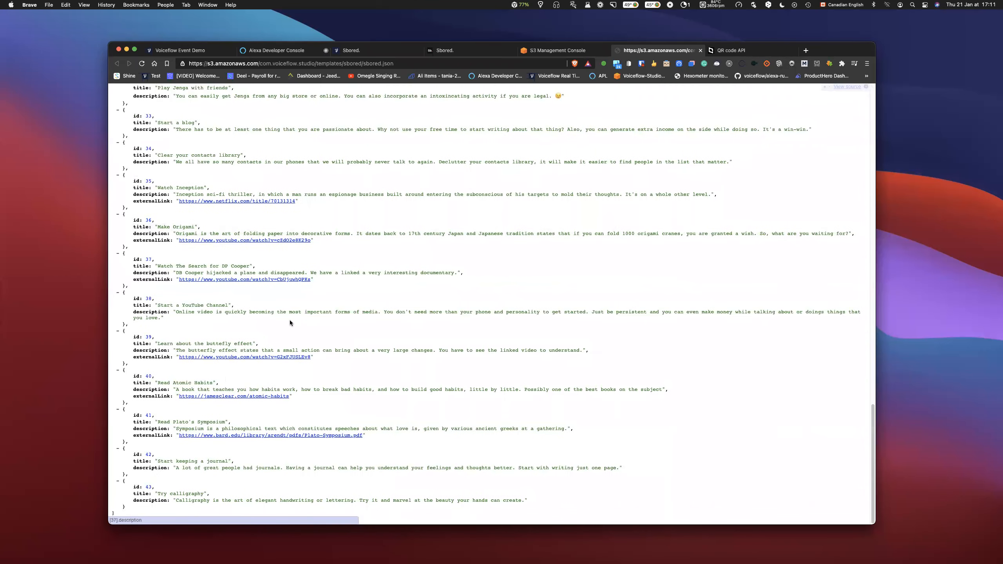
{"action": "scroll", "coordinate": [290, 320], "scroll_direction": "up", "scroll_amount": 15}
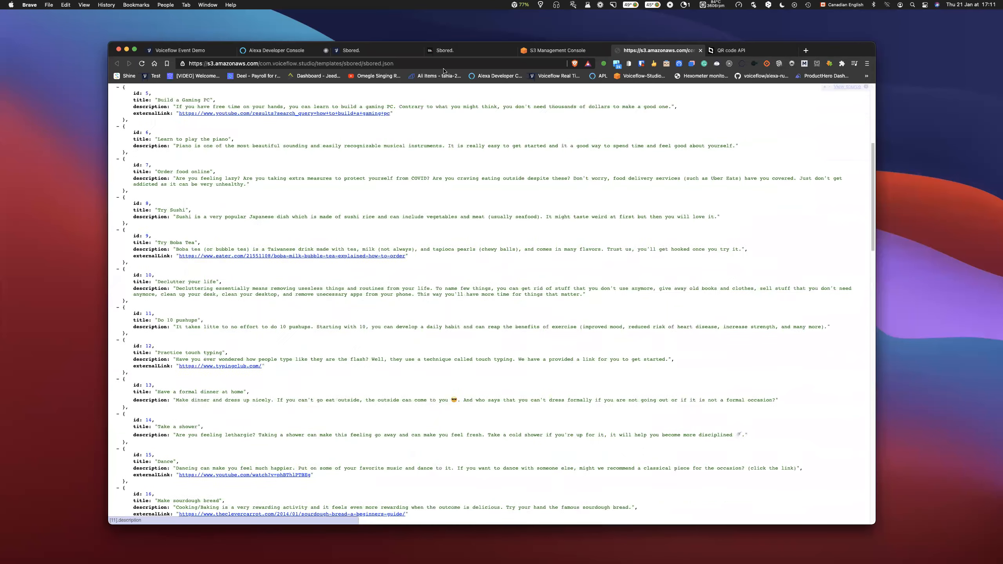
Copy the sbored.json address and enter it as the dataURL value in a test of the Get Activities GET request
{"action": "left_click", "coordinate": [398, 64]}
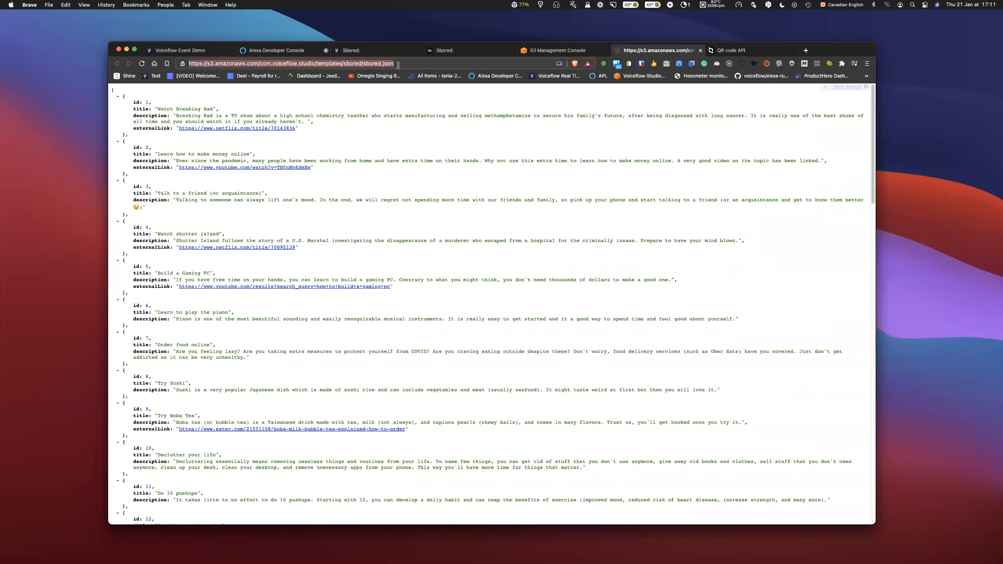
{"action": "key", "text": "super+c"}
{"action": "left_click", "coordinate": [359, 50]}
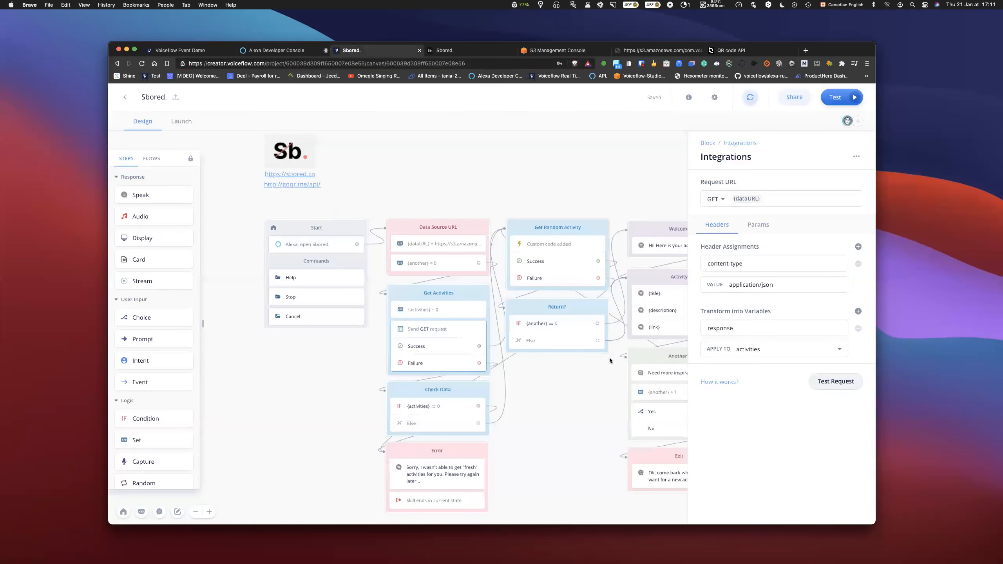
{"action": "left_click", "coordinate": [835, 381]}
{"action": "left_click", "coordinate": [426, 150]}
{"action": "key", "text": "super+v"}
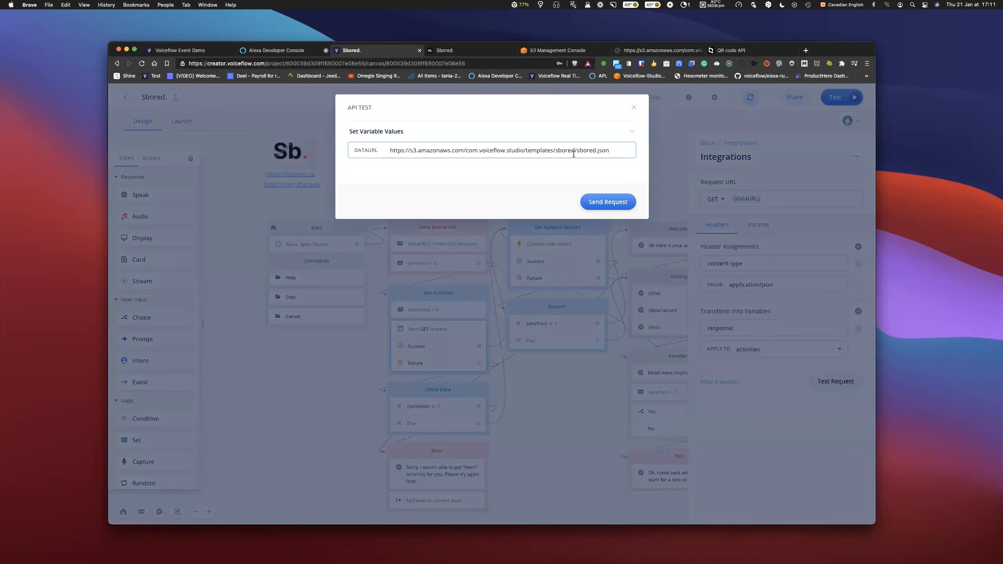
Send the API test request and look through the formatted activity list in the response
{"action": "left_click_drag", "start_coordinate": [608, 151], "coordinate": [381, 156]}
{"action": "left_click", "coordinate": [589, 154]}
{"action": "left_click", "coordinate": [602, 202]}
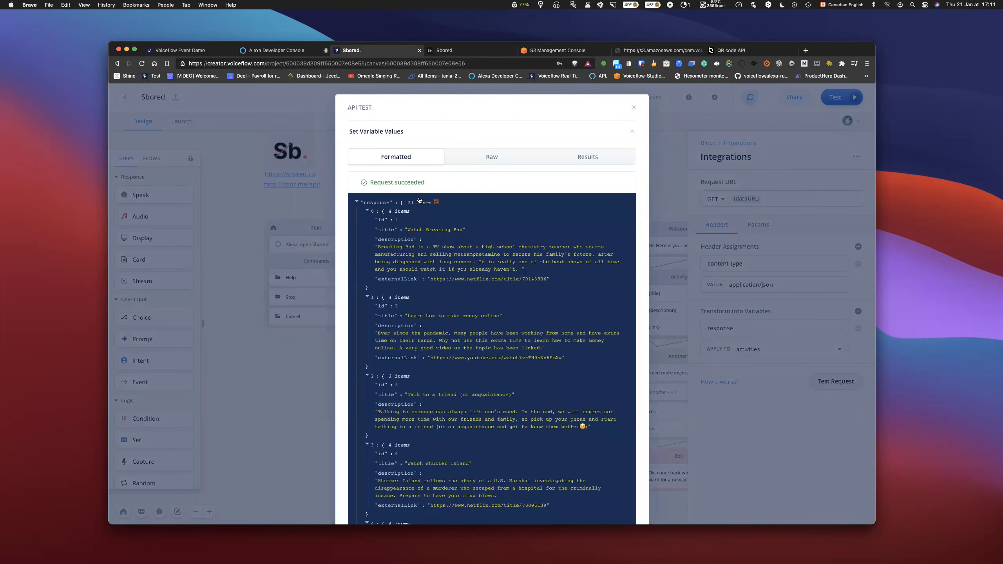
{"action": "scroll", "coordinate": [435, 270], "scroll_direction": "down", "scroll_amount": 15}
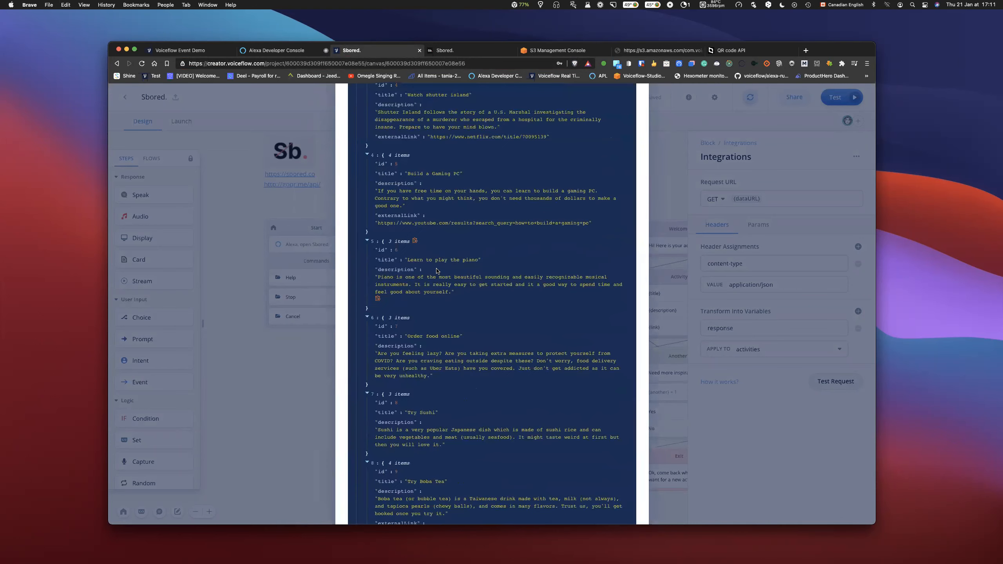
{"action": "scroll", "coordinate": [437, 270], "scroll_direction": "down", "scroll_amount": 20}
{"action": "scroll", "coordinate": [437, 270], "scroll_direction": "up", "scroll_amount": 5}
{"action": "scroll", "coordinate": [437, 270], "scroll_direction": "up", "scroll_amount": 20}
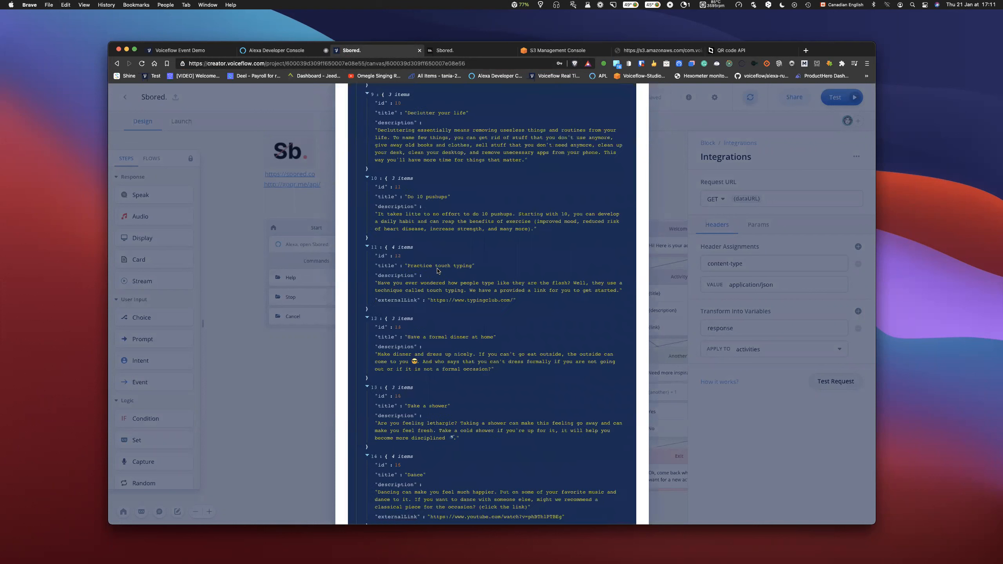
Examine the titles, descriptions and external links of the activities in the formatted API test response
{"action": "scroll", "coordinate": [464, 284], "scroll_direction": "up", "scroll_amount": 5}
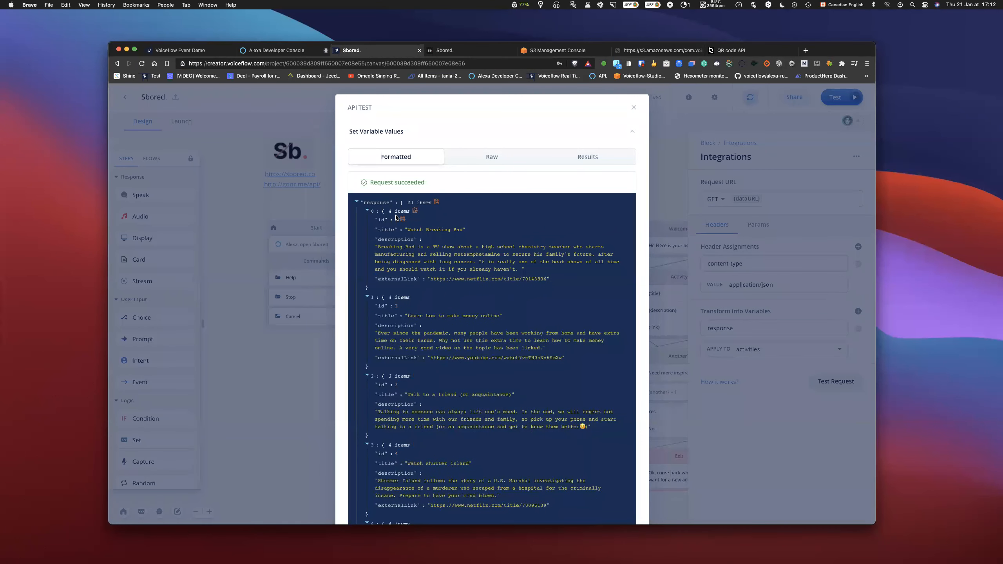
{"action": "scroll", "coordinate": [446, 352], "scroll_direction": "down", "scroll_amount": 2}
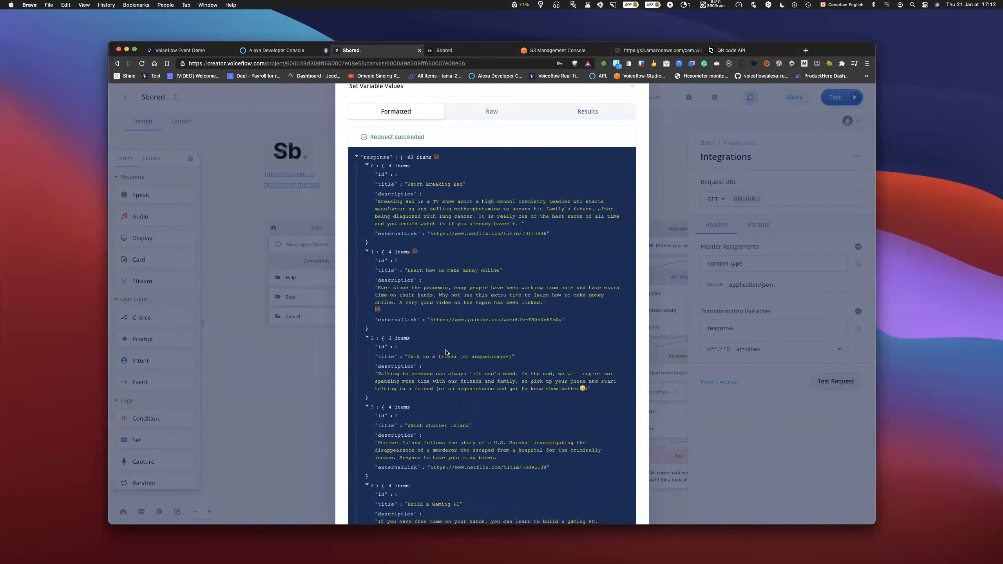
{"action": "scroll", "coordinate": [446, 352], "scroll_direction": "down", "scroll_amount": 10}
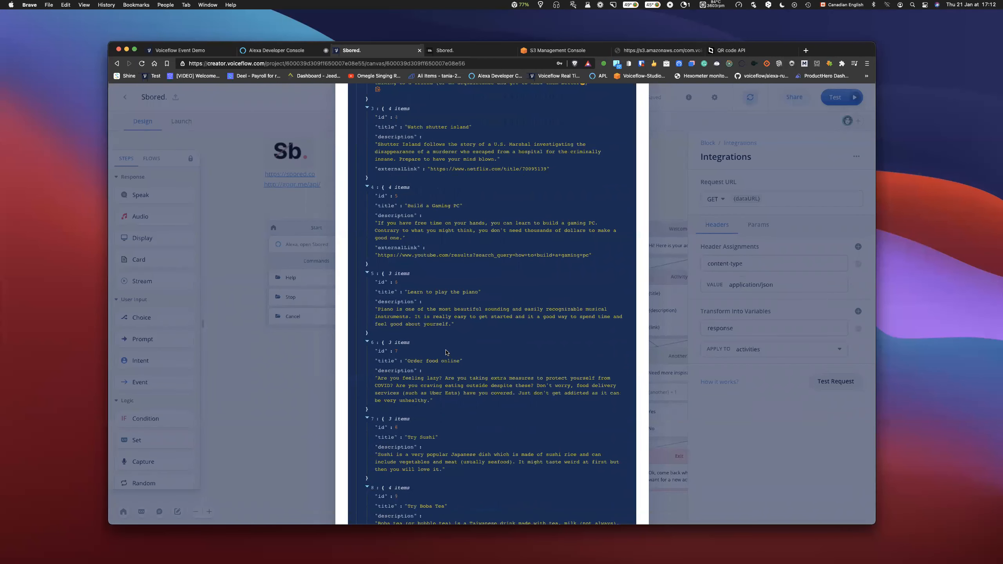
{"action": "scroll", "coordinate": [446, 352], "scroll_direction": "up", "scroll_amount": 12}
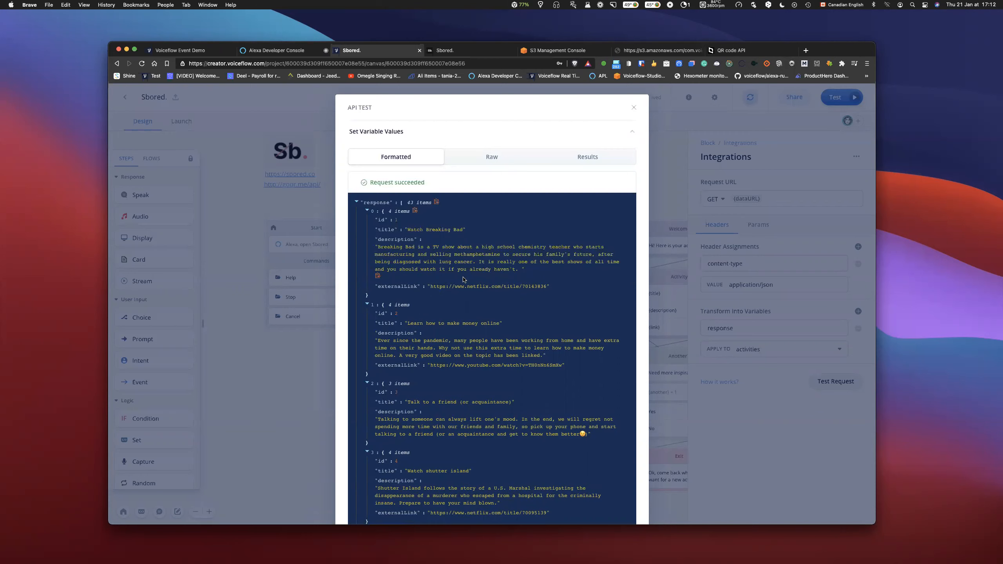
{"action": "scroll", "coordinate": [459, 356], "scroll_direction": "down", "scroll_amount": 2}
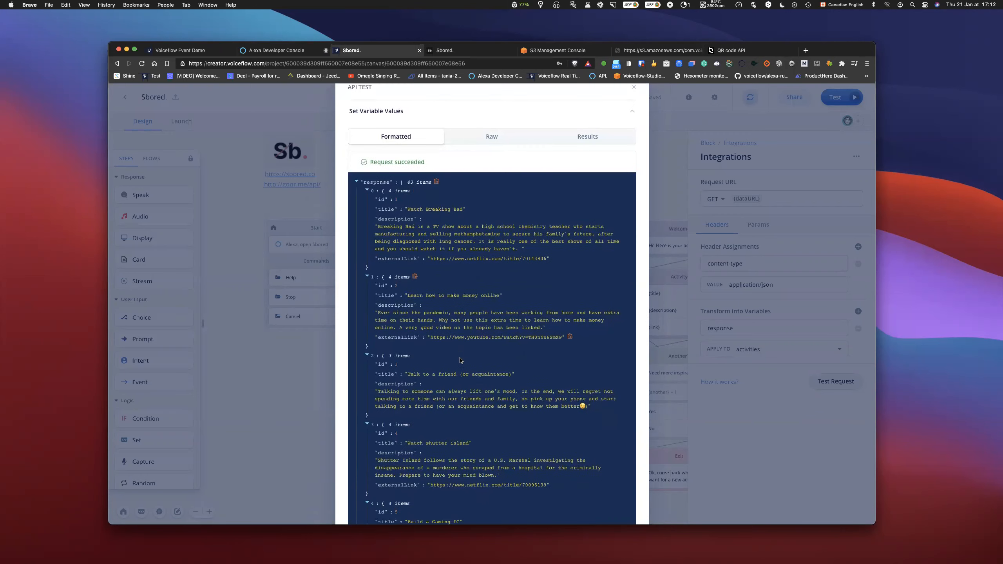
{"action": "scroll", "coordinate": [460, 360], "scroll_direction": "down", "scroll_amount": 3}
{"action": "scroll", "coordinate": [443, 218], "scroll_direction": "up", "scroll_amount": 2}
{"action": "scroll", "coordinate": [443, 222], "scroll_direction": "down", "scroll_amount": 15}
{"action": "scroll", "coordinate": [442, 247], "scroll_direction": "down", "scroll_amount": 10}
{"action": "scroll", "coordinate": [444, 253], "scroll_direction": "up", "scroll_amount": 5}
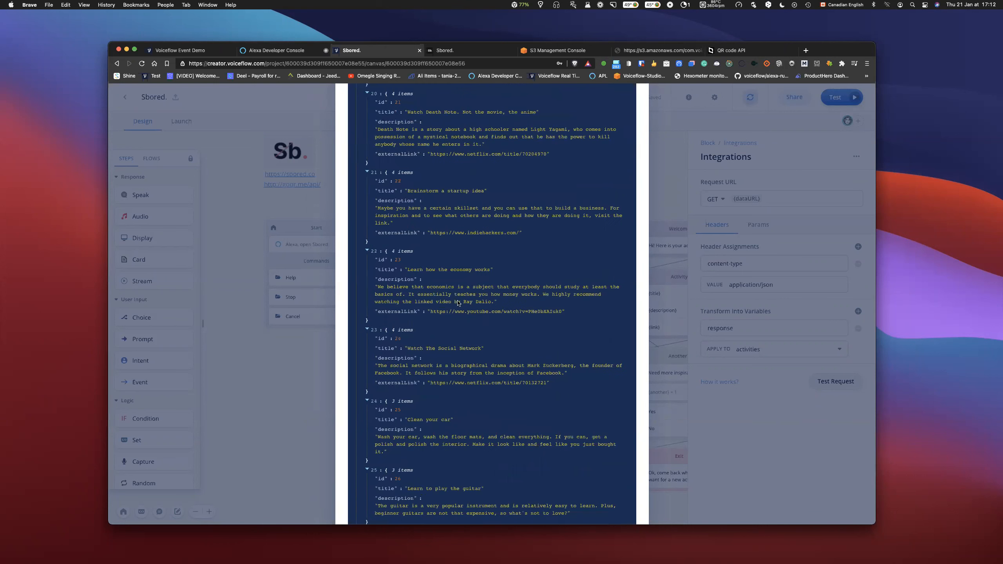
{"action": "scroll", "coordinate": [458, 303], "scroll_direction": "up", "scroll_amount": 20}
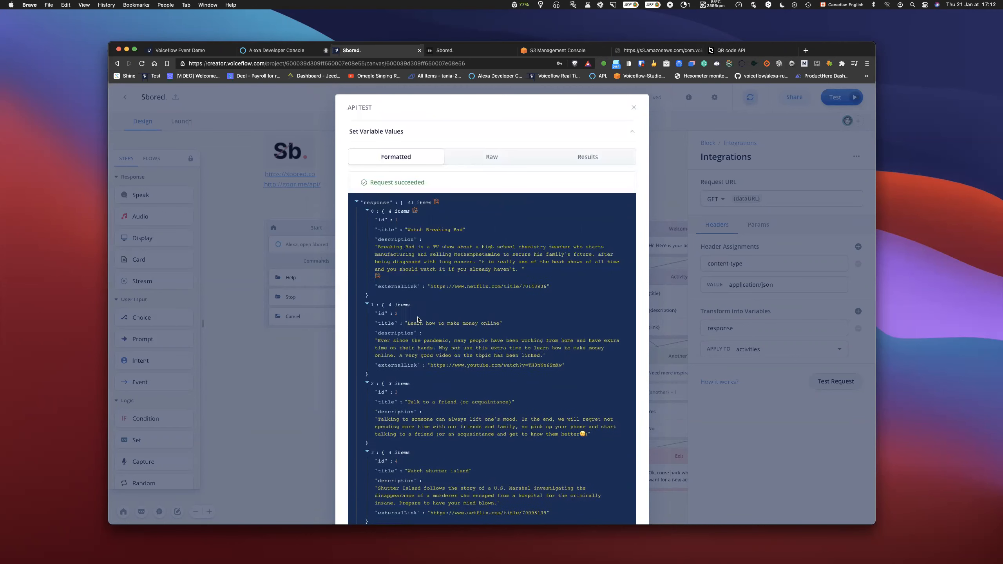
{"action": "scroll", "coordinate": [417, 320], "scroll_direction": "down", "scroll_amount": 3}
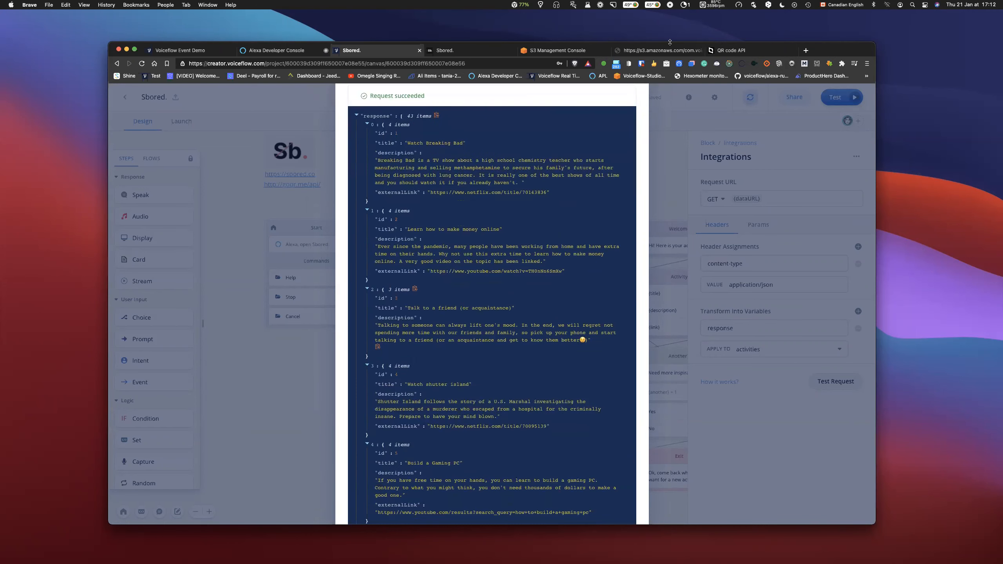
{"action": "scroll", "coordinate": [621, 114], "scroll_direction": "up", "scroll_amount": 3}
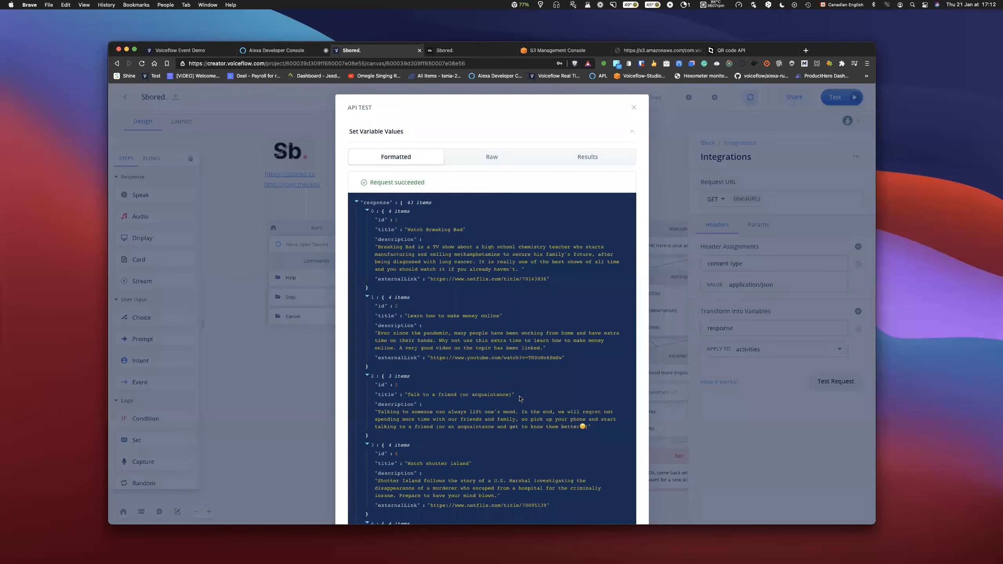
Close the API test and inspect the dataURL assignment in the Data Source URL block
{"action": "key", "text": "Escape"}
{"action": "scroll", "coordinate": [524, 396], "scroll_direction": "right", "scroll_amount": 2}
{"action": "left_click", "coordinate": [409, 229]}
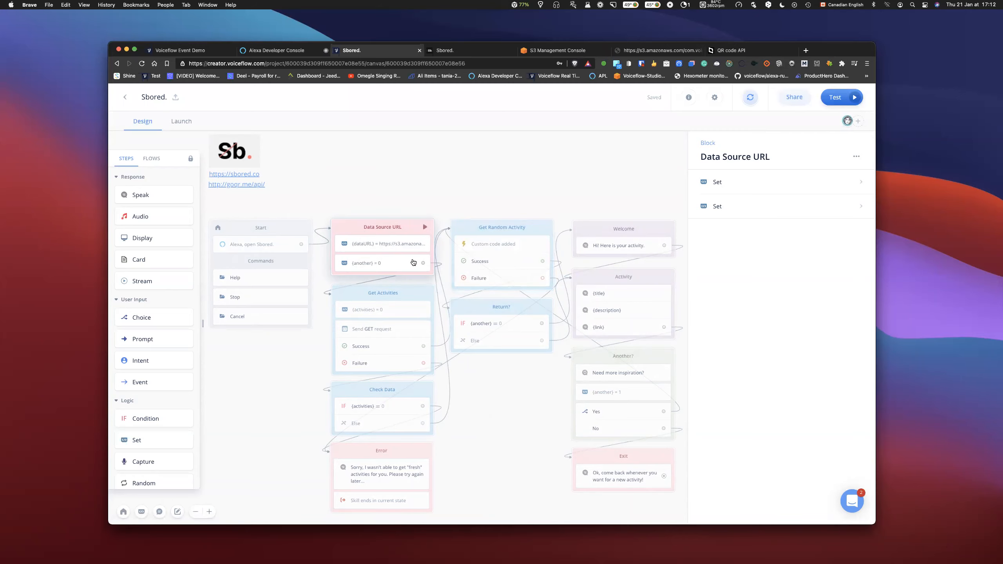
{"action": "scroll", "coordinate": [459, 274], "scroll_direction": "right", "scroll_amount": 2}
{"action": "scroll", "coordinate": [459, 273], "scroll_direction": "right", "scroll_amount": 2}
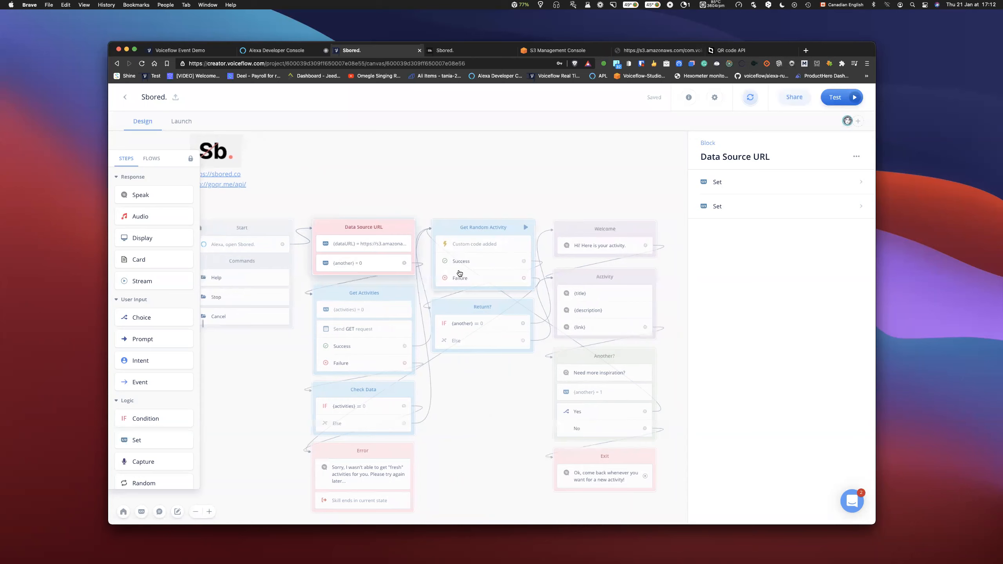
{"action": "scroll", "coordinate": [460, 274], "scroll_direction": "right", "scroll_amount": 2}
{"action": "left_click", "coordinate": [397, 214]}
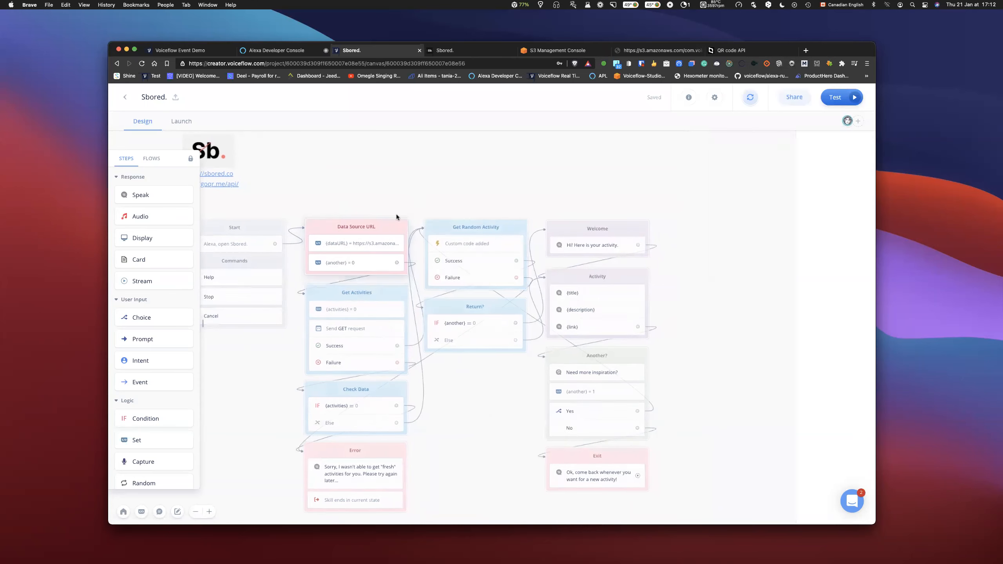
{"action": "scroll", "coordinate": [380, 257], "scroll_direction": "right", "scroll_amount": 5}
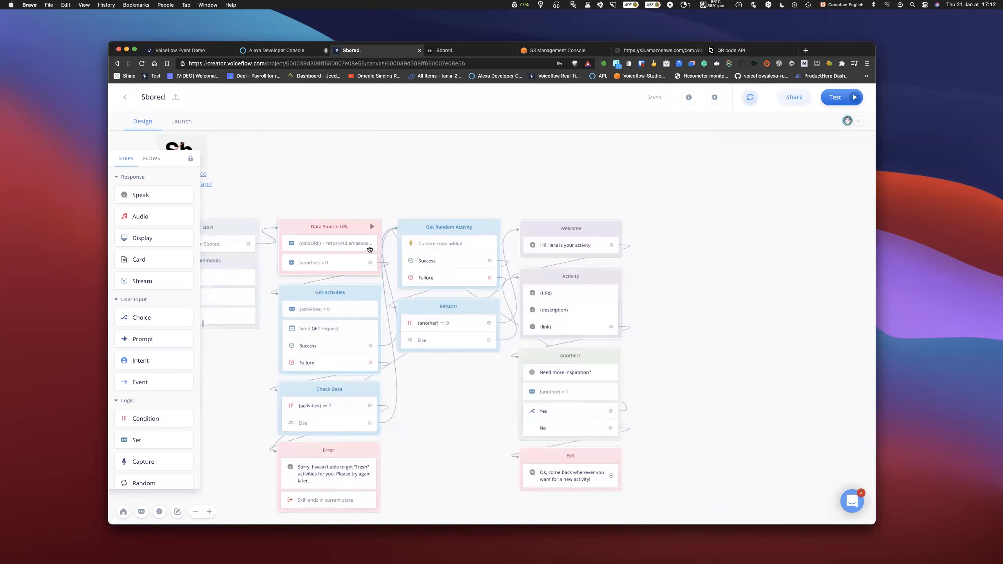
{"action": "left_click", "coordinate": [342, 242]}
{"action": "scroll", "coordinate": [770, 210], "scroll_direction": "right", "scroll_amount": 3}
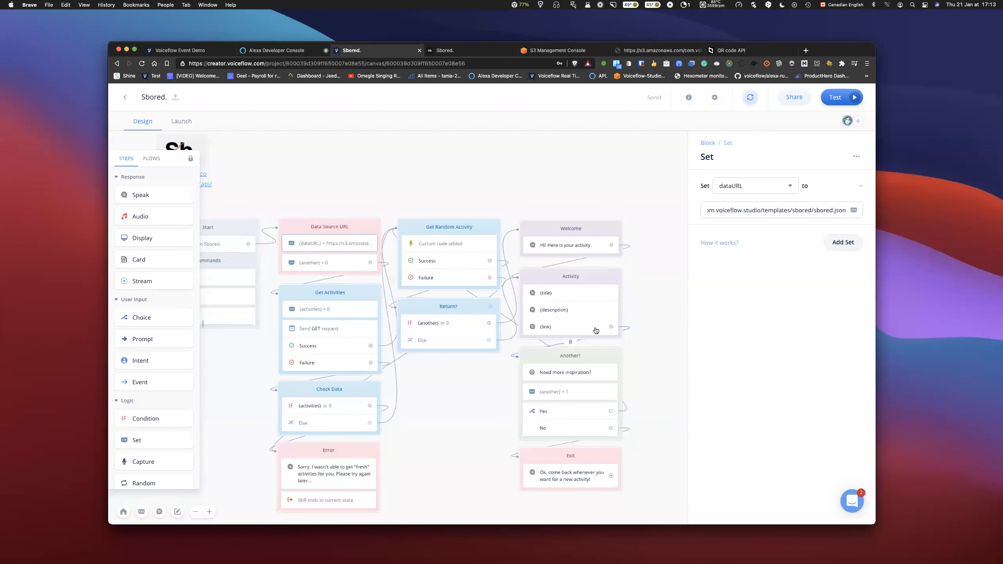
Compare the Get Activities GET request's URL setting with the dataURL assignment in the Data Source URL block
{"action": "left_click", "coordinate": [329, 331]}
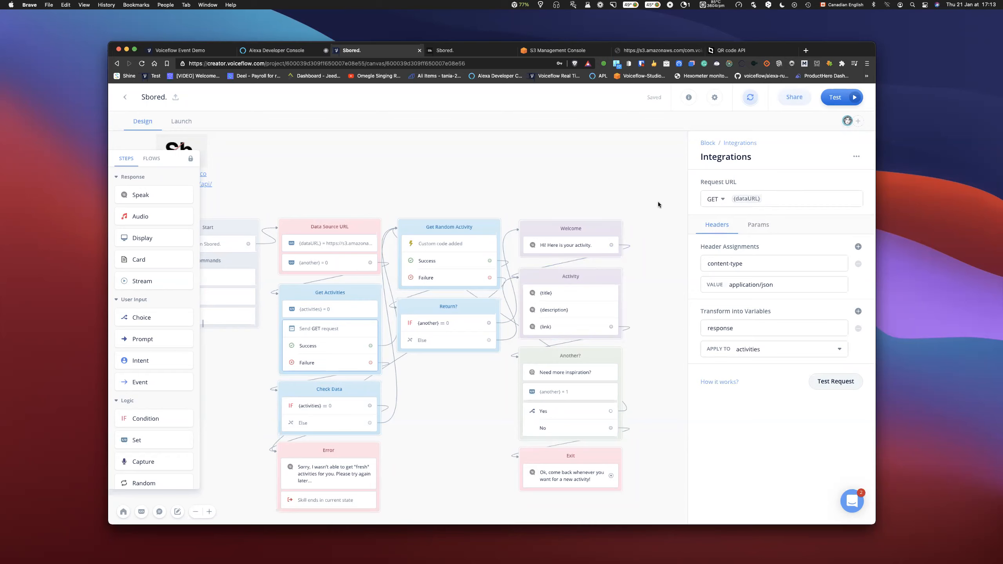
{"action": "left_click", "coordinate": [337, 247]}
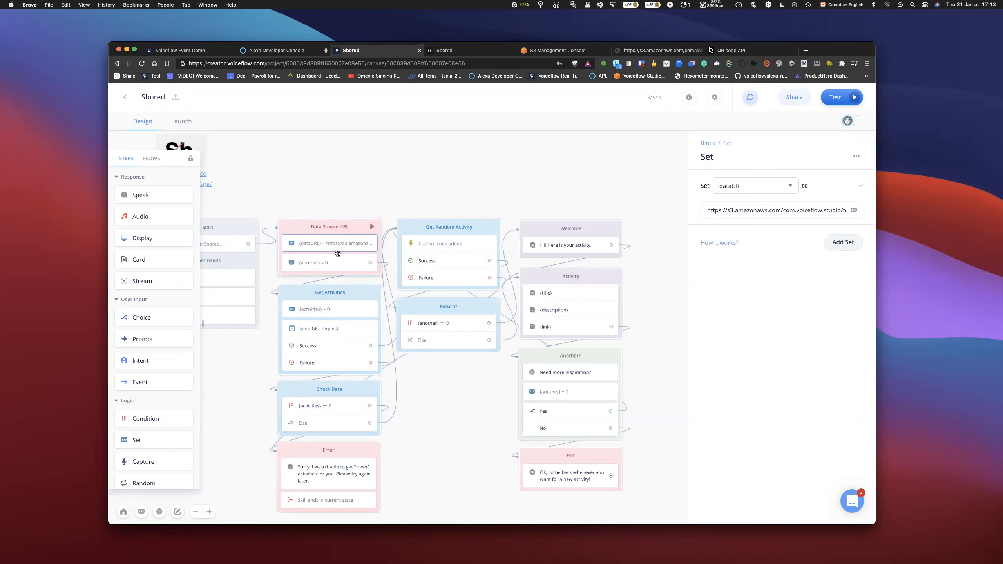
{"action": "scroll", "coordinate": [360, 278], "scroll_direction": "down", "scroll_amount": 1}
{"action": "scroll", "coordinate": [361, 280], "scroll_direction": "down", "scroll_amount": 3}
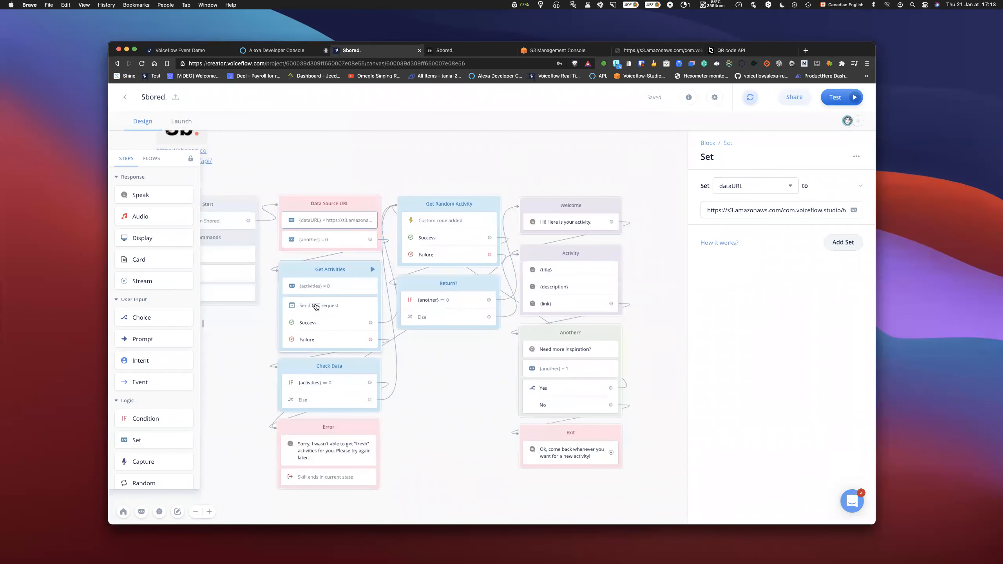
{"action": "left_click", "coordinate": [324, 307]}
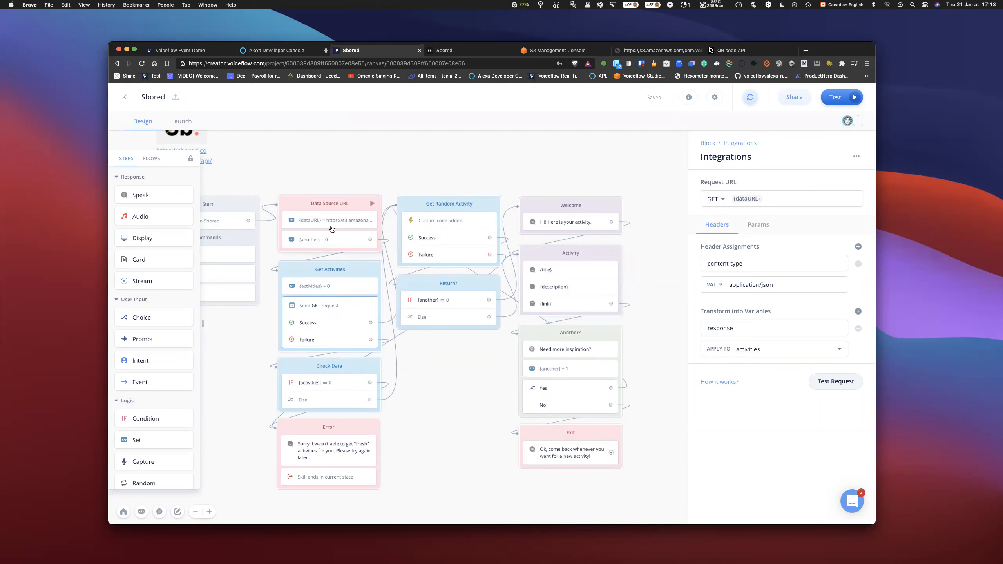
{"action": "left_click", "coordinate": [433, 275]}
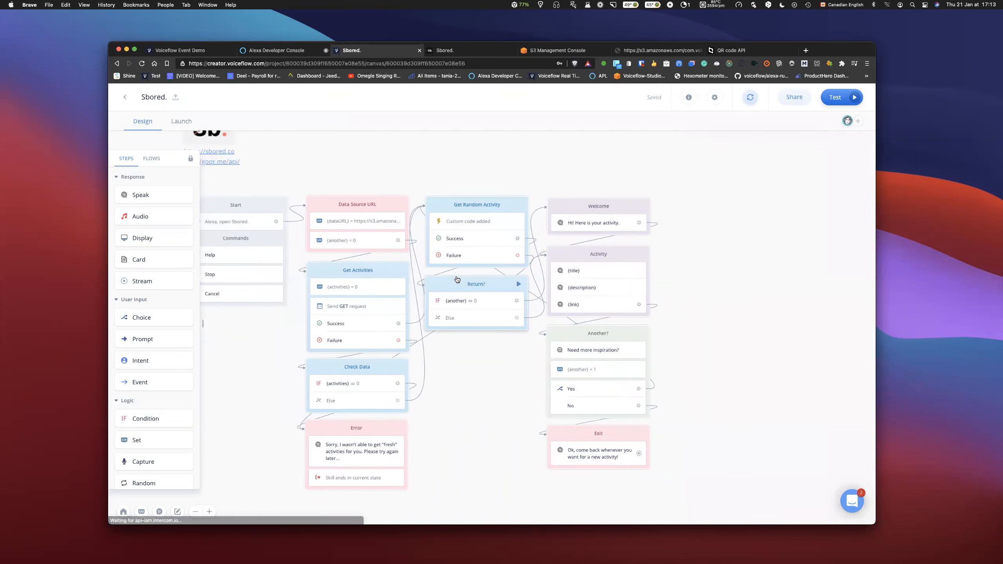
Review the GET request settings again and check the end of the address assigned to dataURL
{"action": "scroll", "coordinate": [505, 303], "scroll_direction": "right", "scroll_amount": 1}
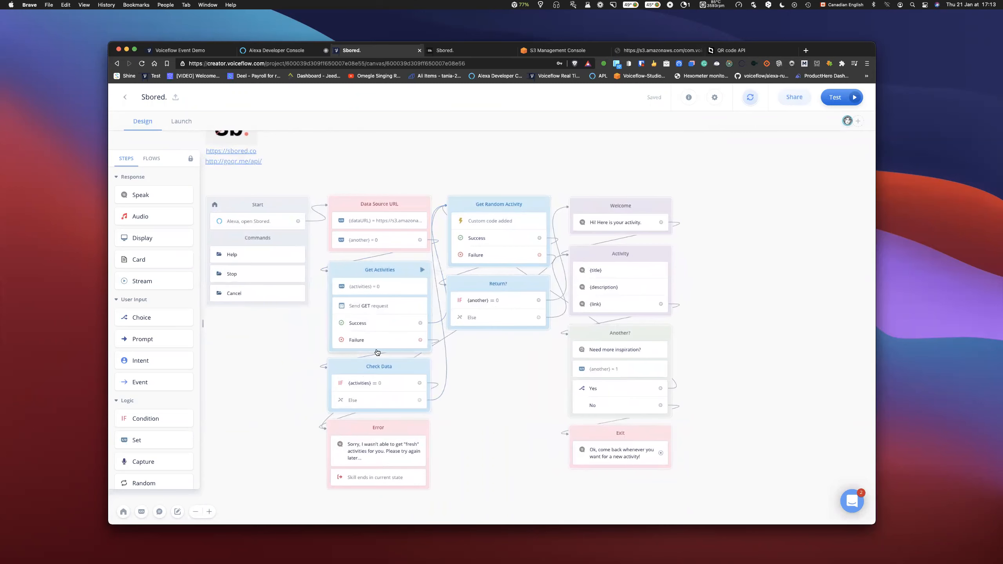
{"action": "scroll", "coordinate": [737, 285], "scroll_direction": "right", "scroll_amount": 1}
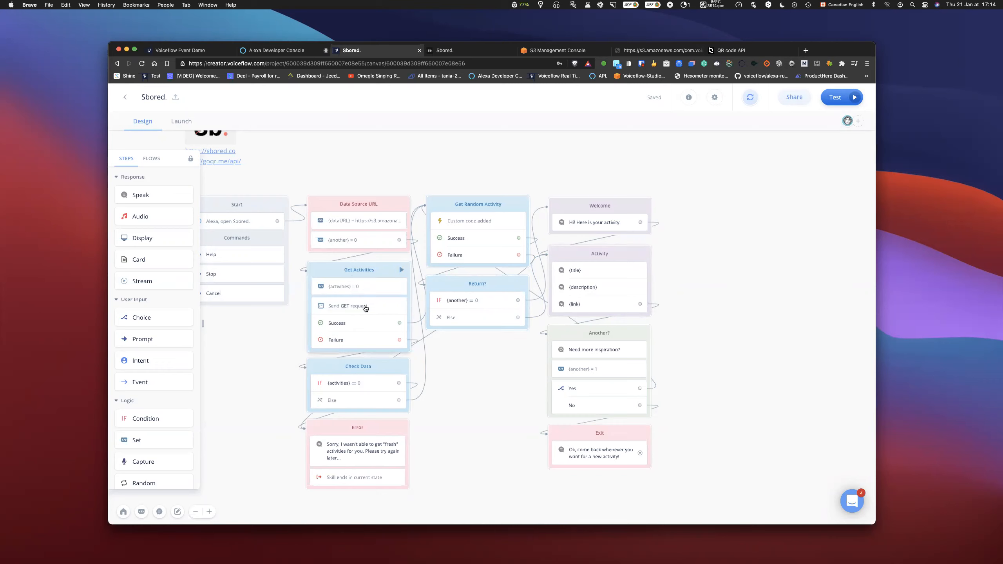
{"action": "left_click", "coordinate": [386, 302]}
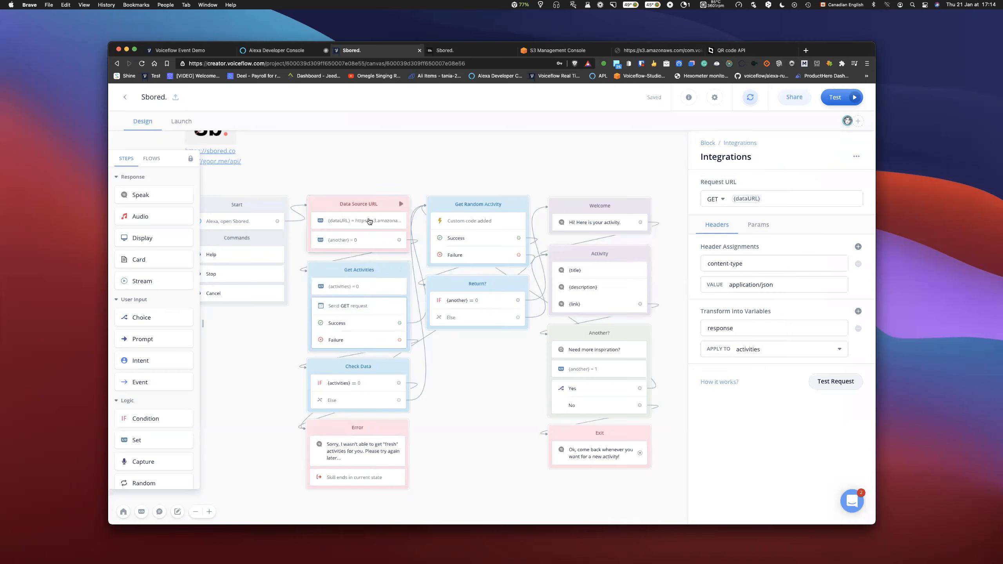
{"action": "left_click", "coordinate": [358, 240]}
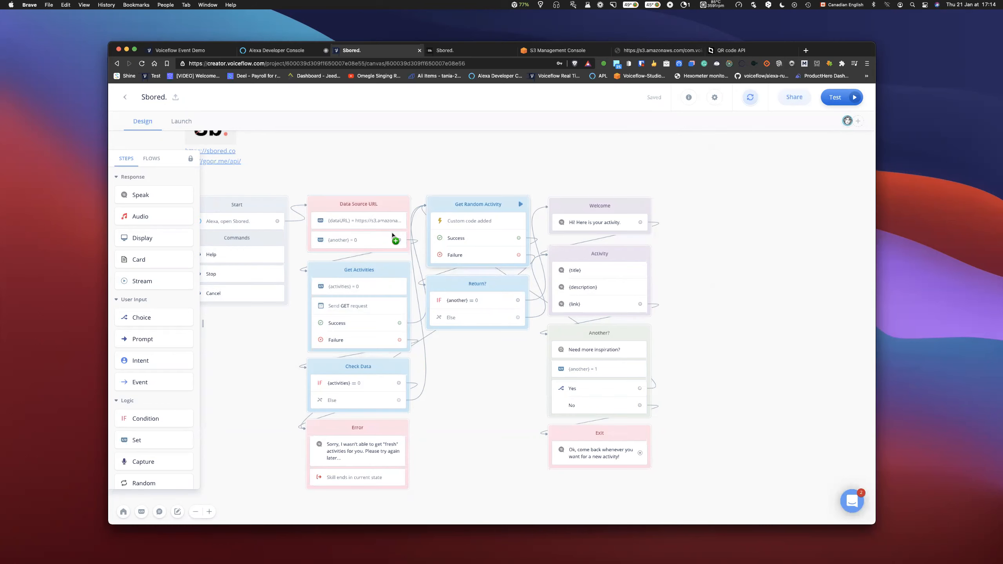
{"action": "left_click", "coordinate": [373, 222]}
{"action": "left_click", "coordinate": [826, 212]}
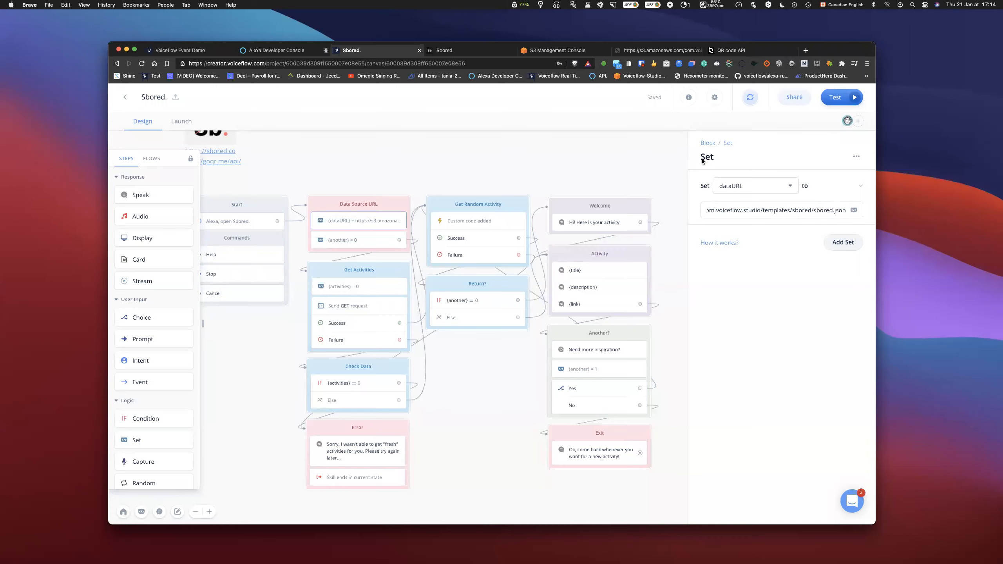
Check the sbored.json file in the S3 sbored/ folder and return to the Sbored canvas
{"action": "left_click", "coordinate": [557, 51]}
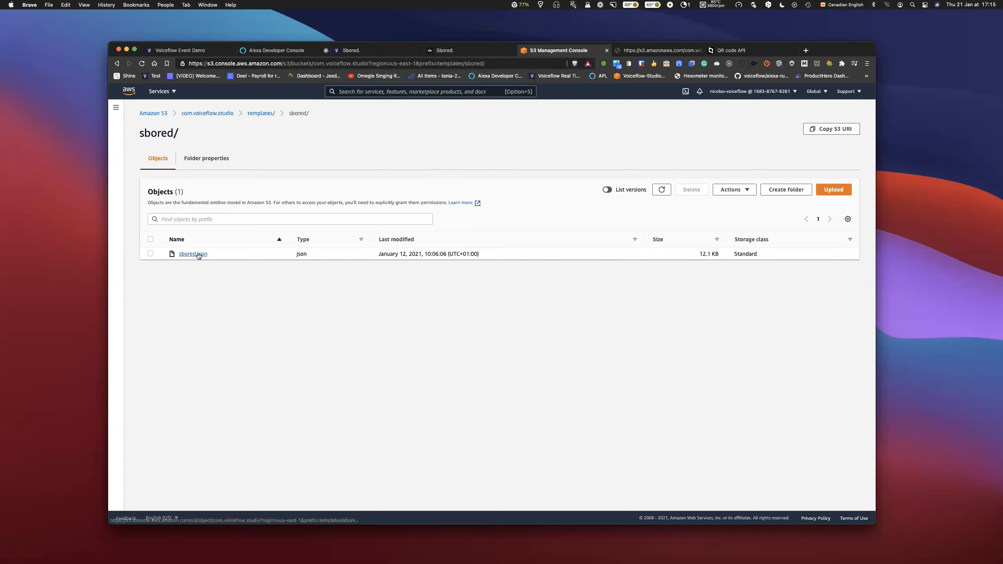
{"action": "left_click", "coordinate": [361, 51]}
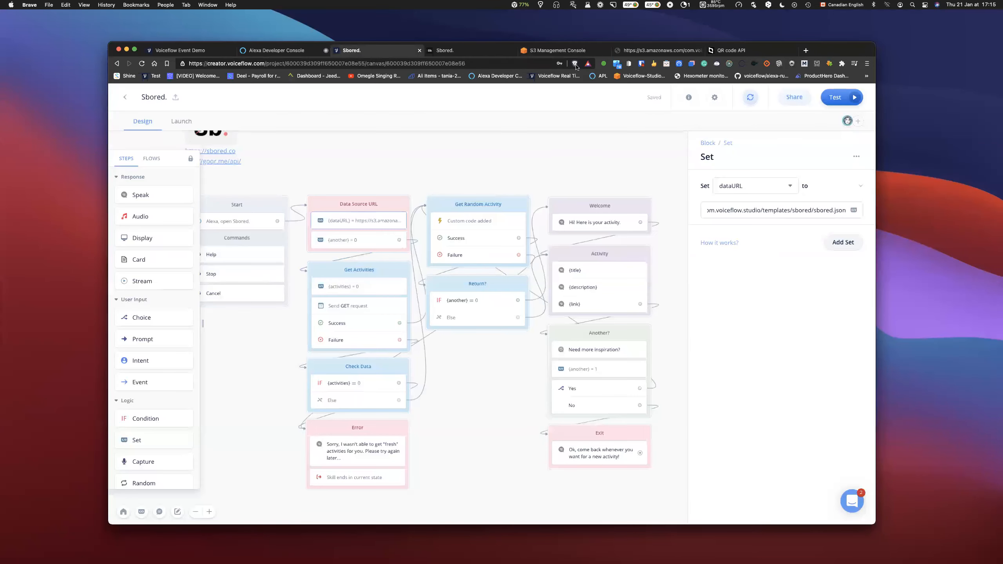
{"action": "left_click", "coordinate": [564, 52]}
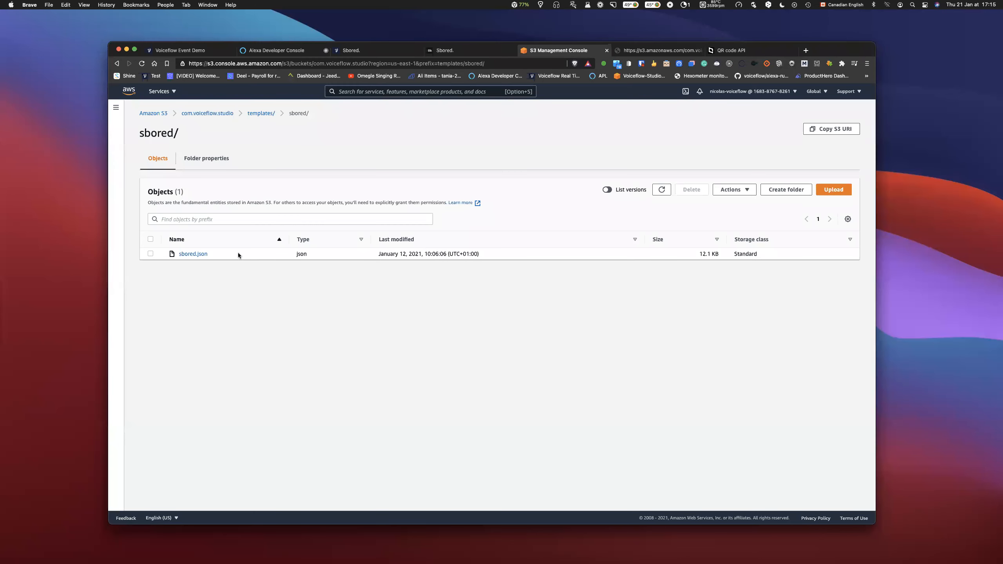
{"action": "left_click", "coordinate": [351, 50]}
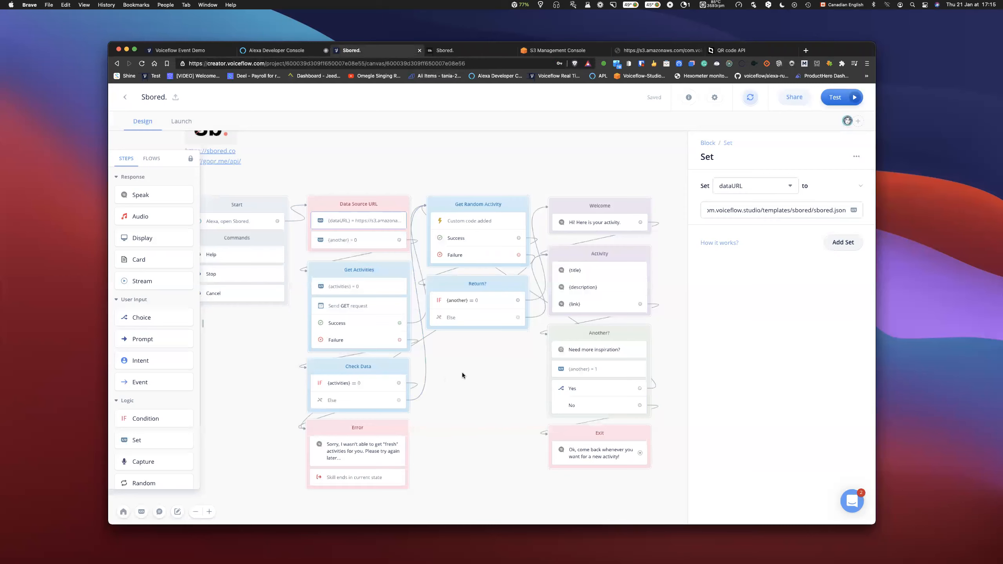
Inspect the another variable's Set step, then view the contents of the Get Activities and Check Data blocks
{"action": "scroll", "coordinate": [466, 371], "scroll_direction": "right", "scroll_amount": 3}
{"action": "scroll", "coordinate": [466, 372], "scroll_direction": "down", "scroll_amount": 2}
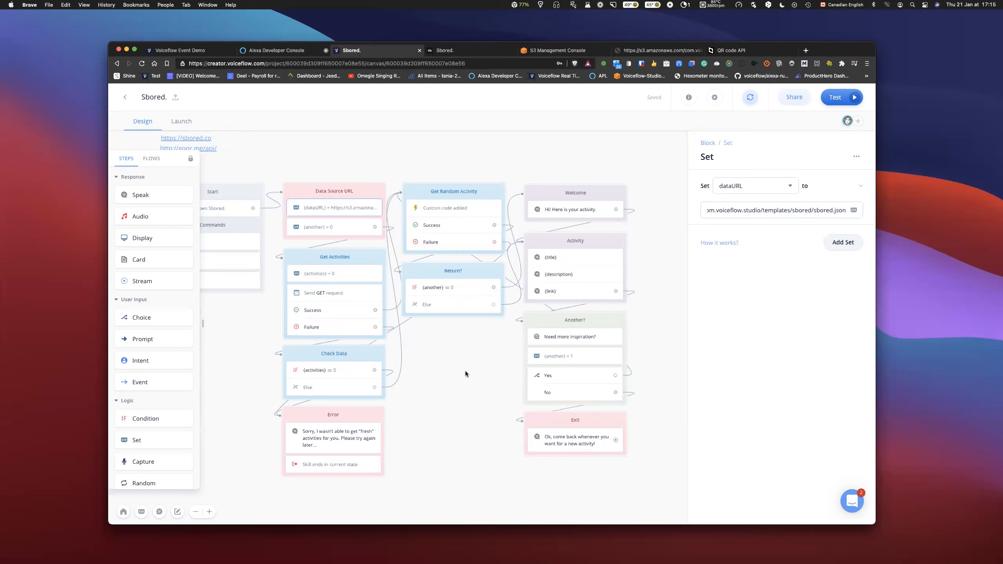
{"action": "left_click", "coordinate": [339, 230]}
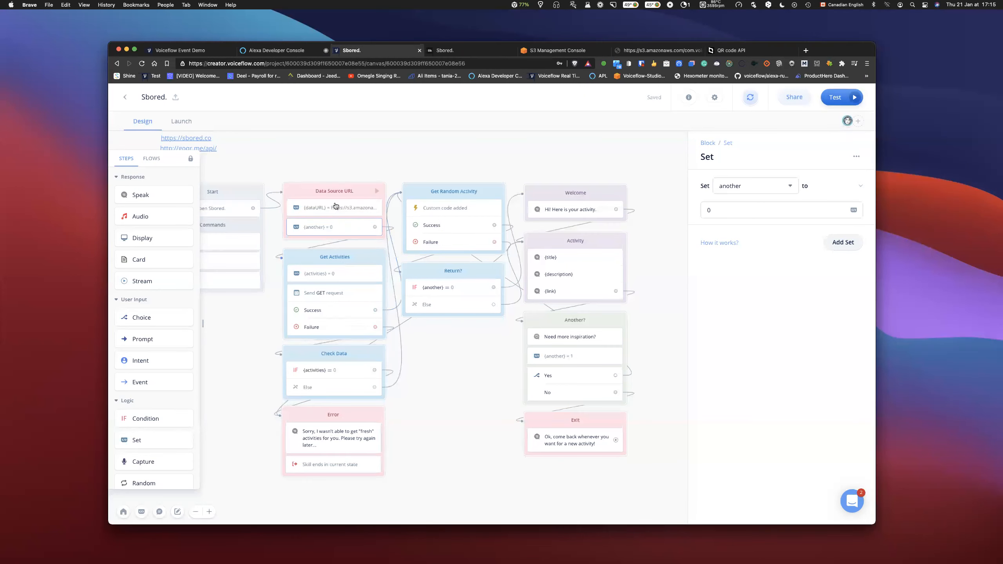
{"action": "left_click", "coordinate": [354, 264]}
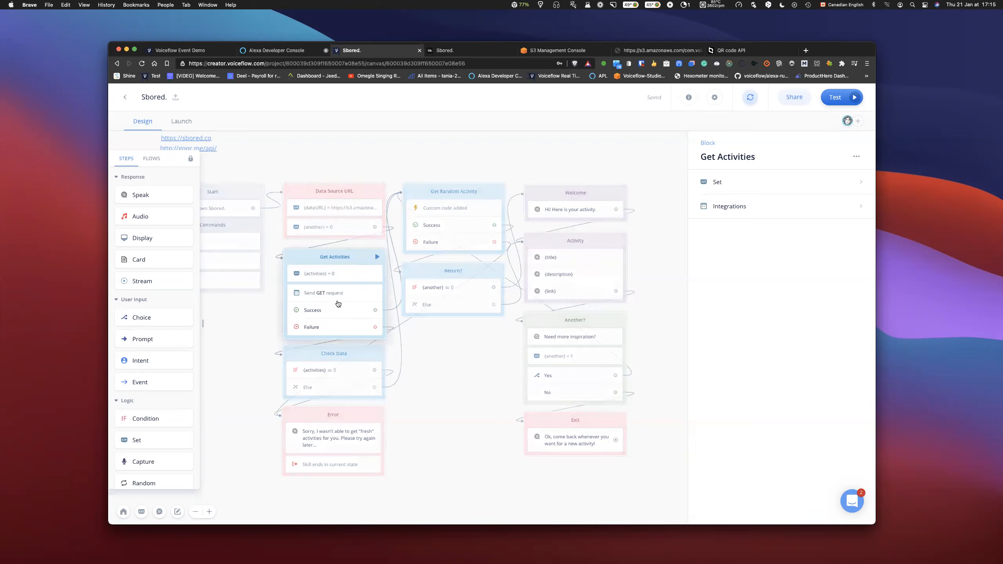
{"action": "left_click", "coordinate": [351, 357]}
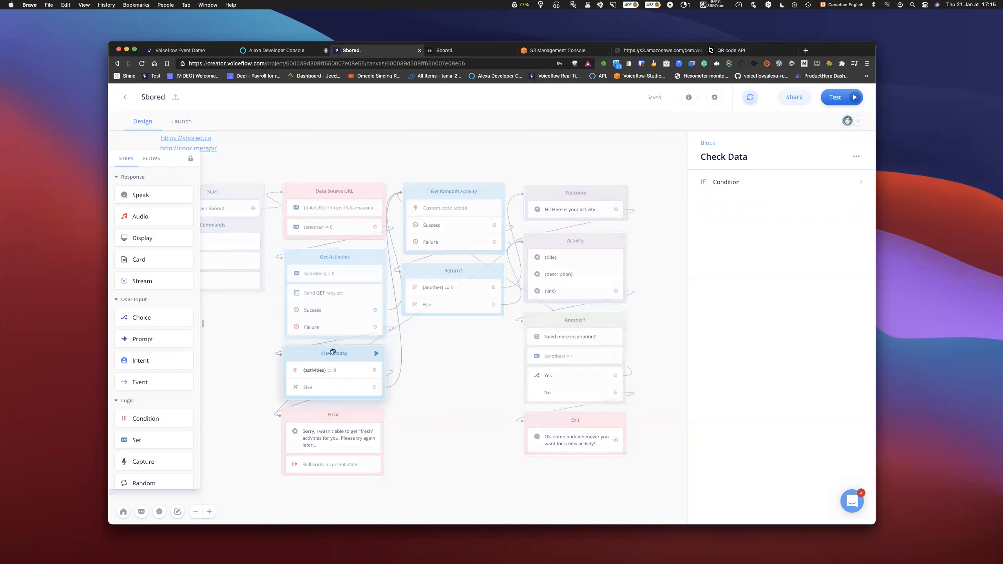
Examine the GET request's response-to-variable mapping and the Check Data block's If condition, then close the settings
{"action": "left_click", "coordinate": [355, 297]}
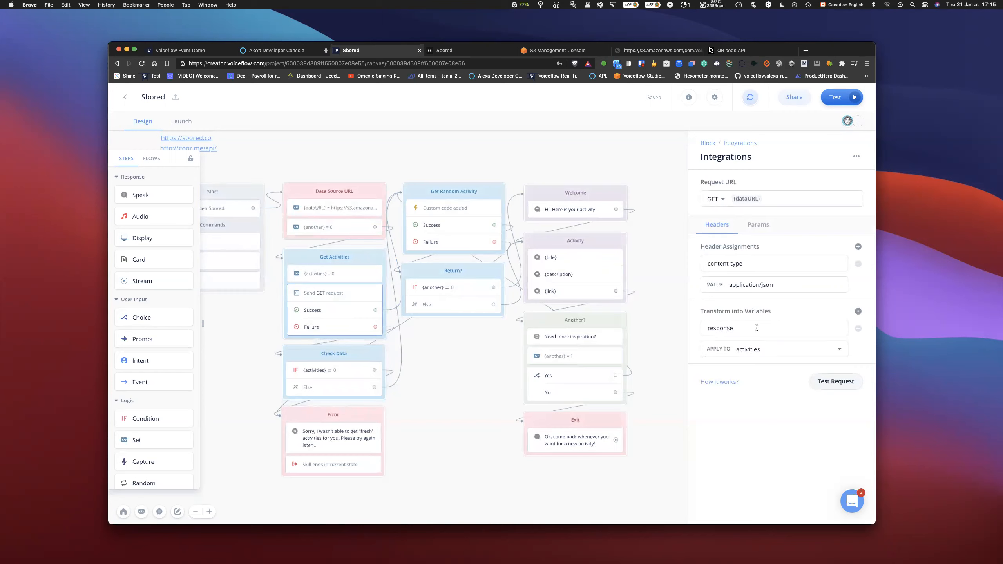
{"action": "left_click", "coordinate": [717, 328]}
{"action": "left_click", "coordinate": [345, 371]}
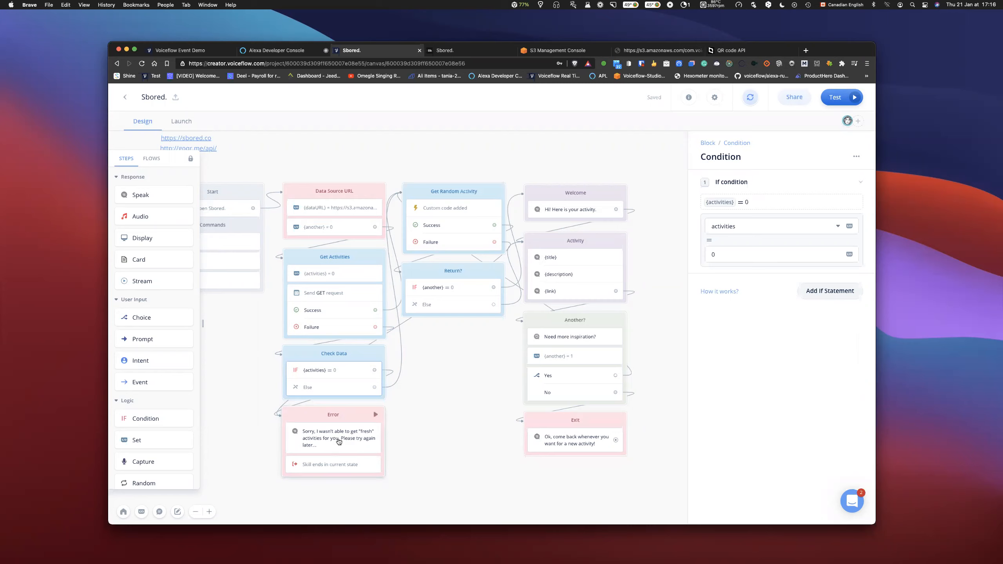
{"action": "left_click", "coordinate": [421, 394]}
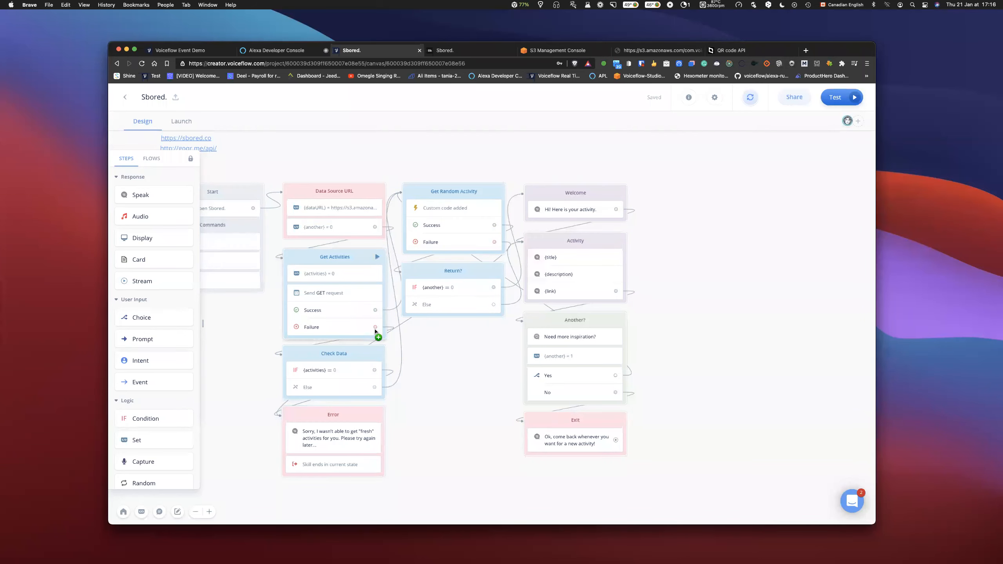
Trace the GET request's Failure path to Error and Success path to Check Data, and view the request's settings
{"action": "left_click_drag", "start_coordinate": [375, 330], "coordinate": [297, 415]}
{"action": "left_click_drag", "start_coordinate": [376, 312], "coordinate": [286, 354]}
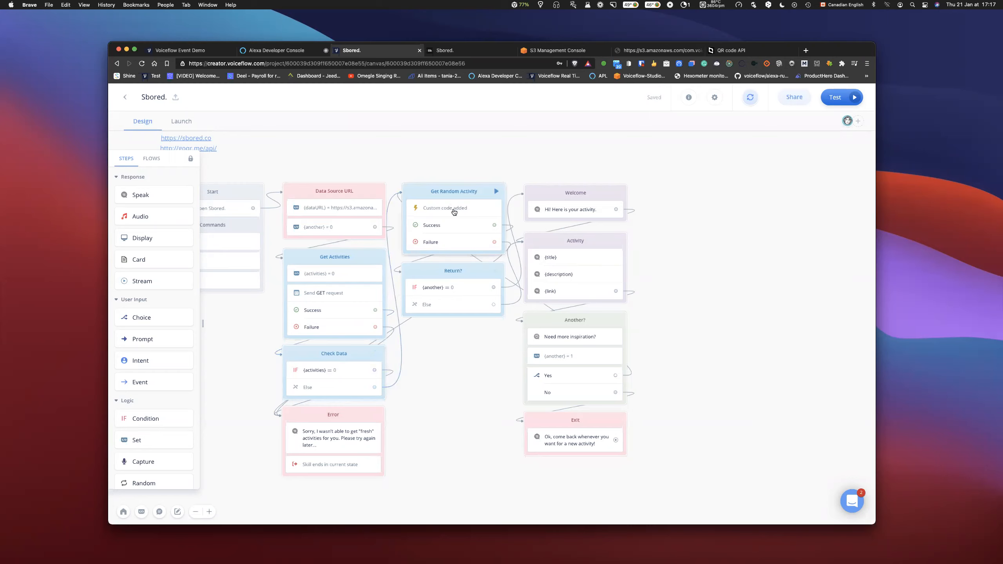
{"action": "left_click", "coordinate": [339, 312]}
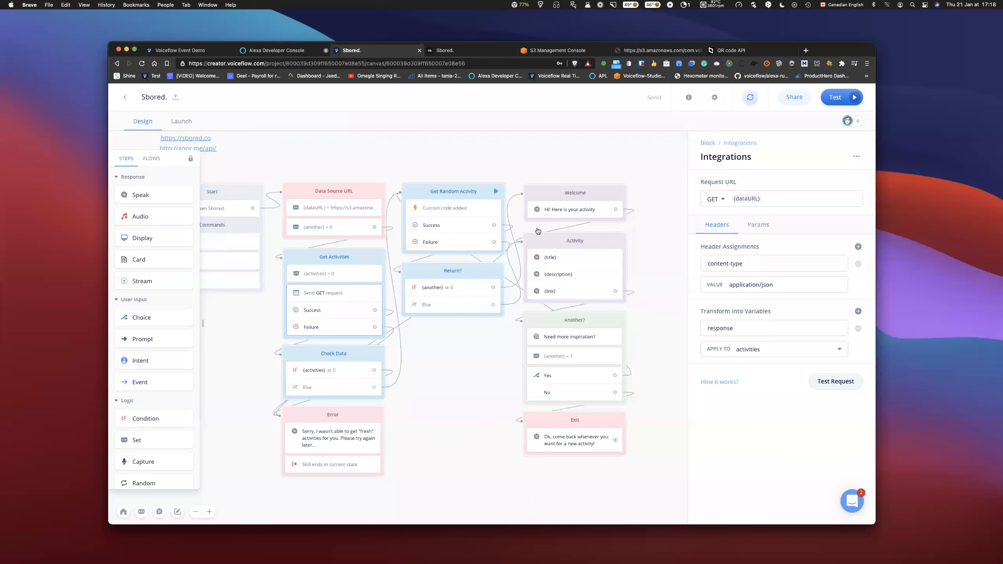
View the contents of the Get Random Activity, Welcome, Activity and Another? blocks in turn
{"action": "left_click", "coordinate": [500, 199]}
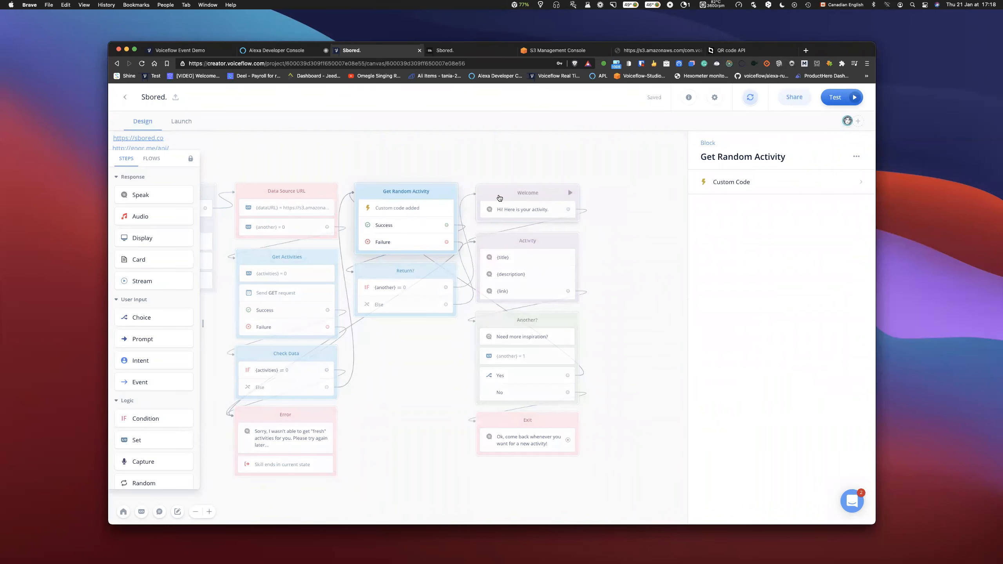
{"action": "left_click", "coordinate": [524, 215]}
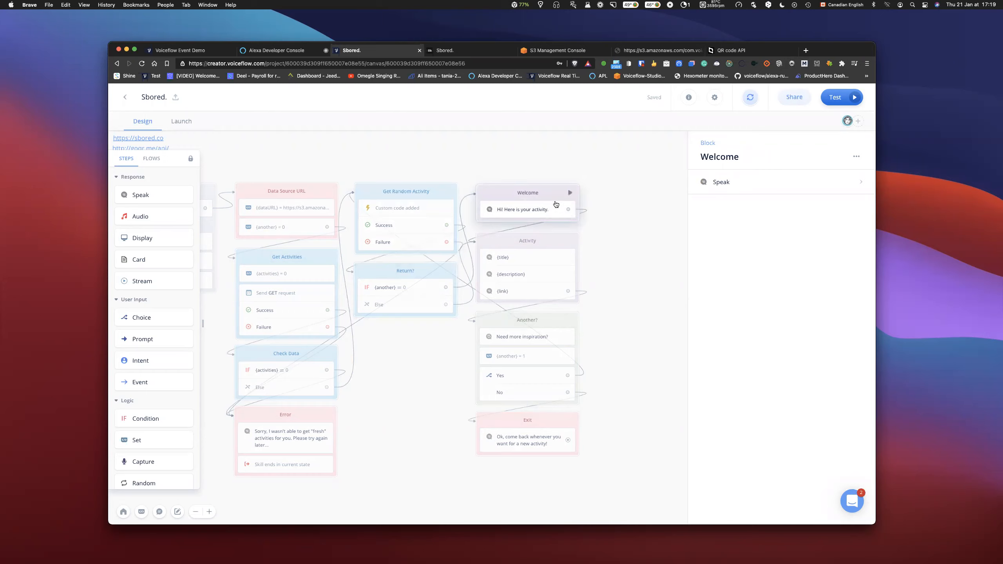
{"action": "left_click", "coordinate": [512, 243]}
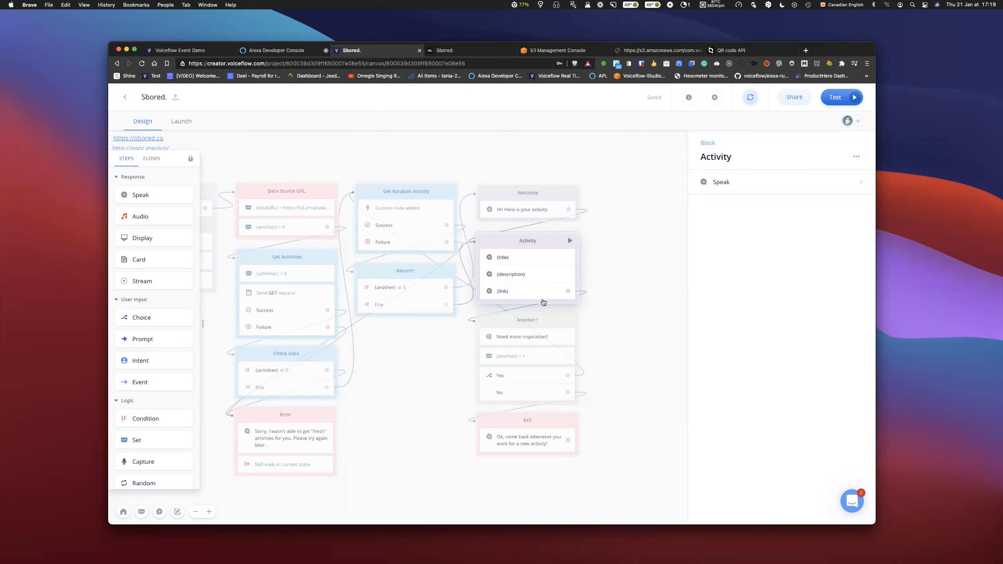
{"action": "left_click", "coordinate": [511, 326]}
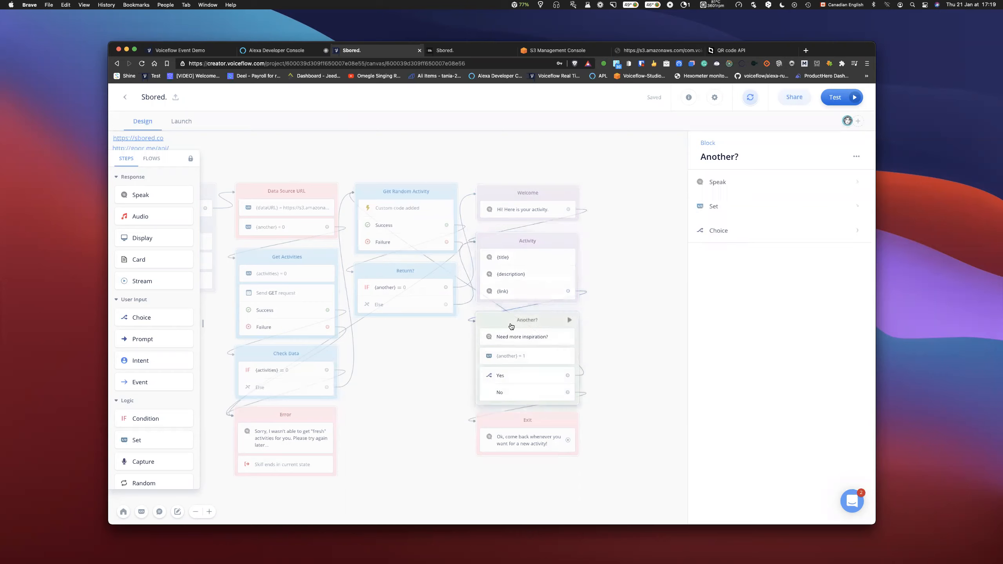
Expand all four System Says variants of the Another? block's Speak step to read them, and close the settings
{"action": "left_click", "coordinate": [534, 336]}
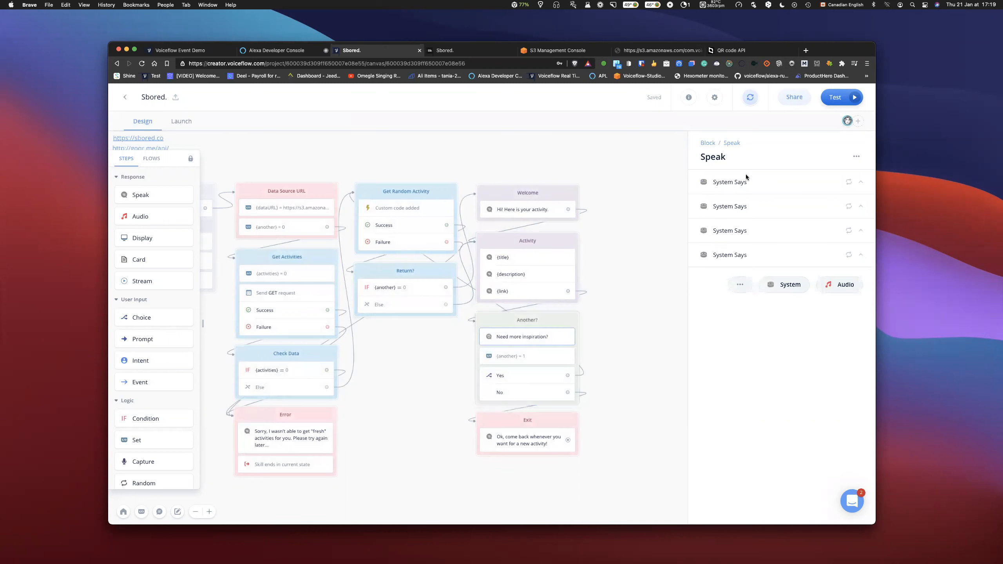
{"action": "left_click", "coordinate": [746, 205]}
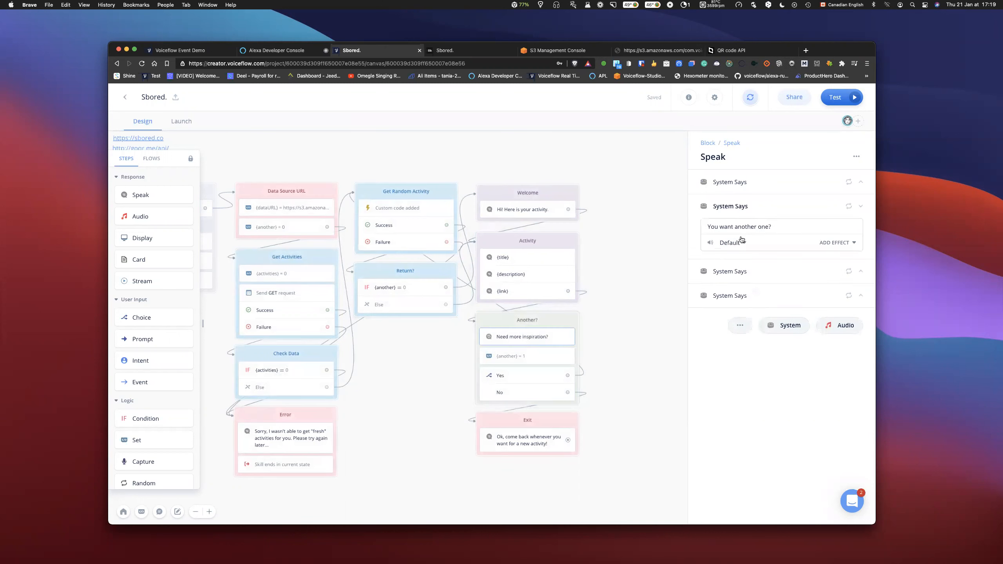
{"action": "left_click", "coordinate": [742, 271]}
{"action": "left_click", "coordinate": [742, 336]}
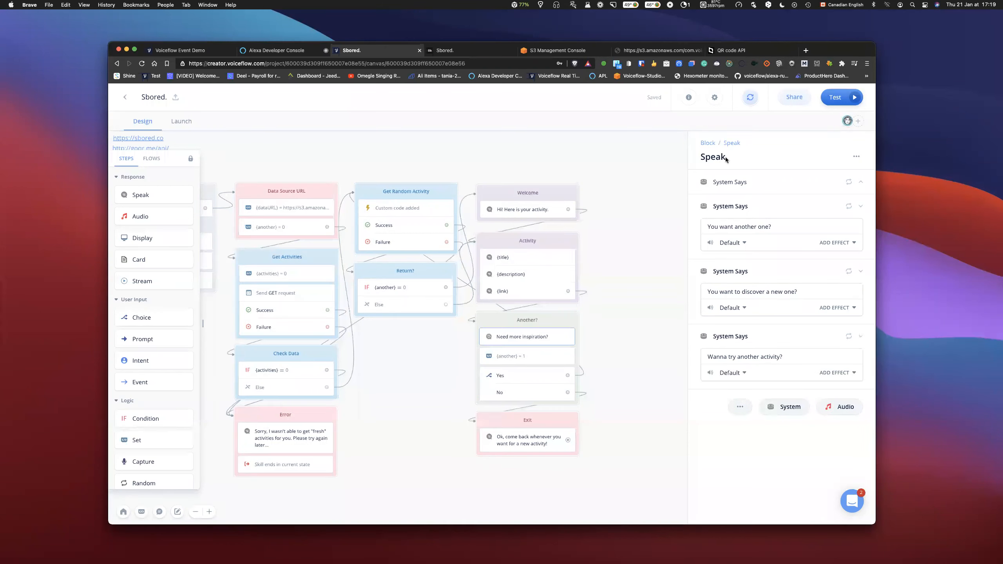
{"action": "left_click", "coordinate": [730, 183]}
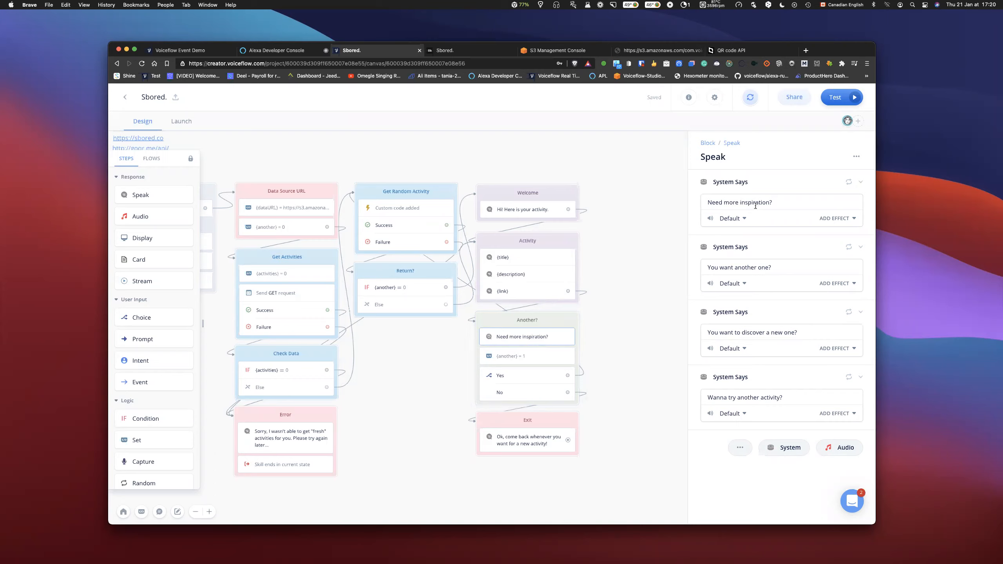
{"action": "left_click", "coordinate": [629, 307]}
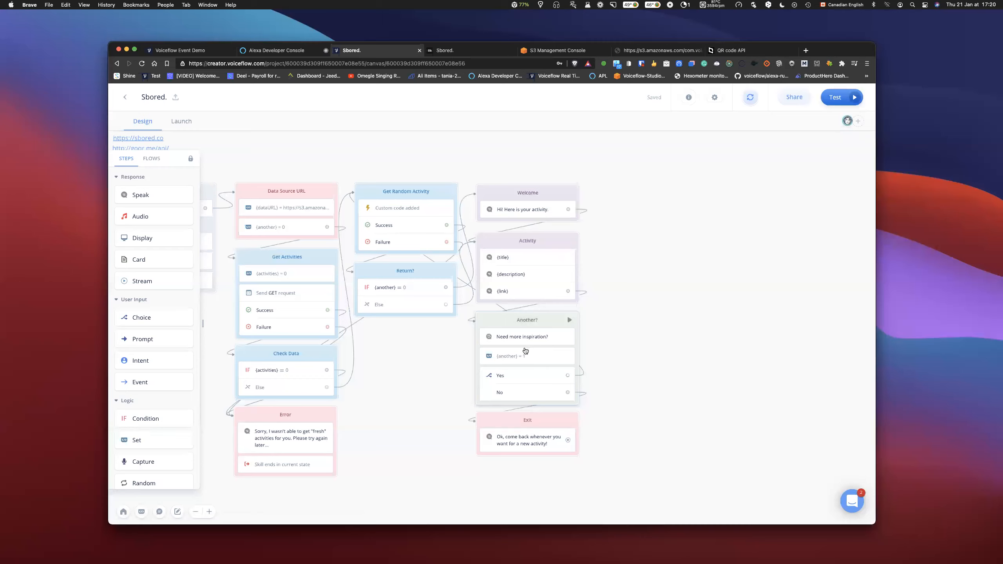
Inspect the Set and Choice steps of the Another? block, and close the settings
{"action": "left_click", "coordinate": [517, 358]}
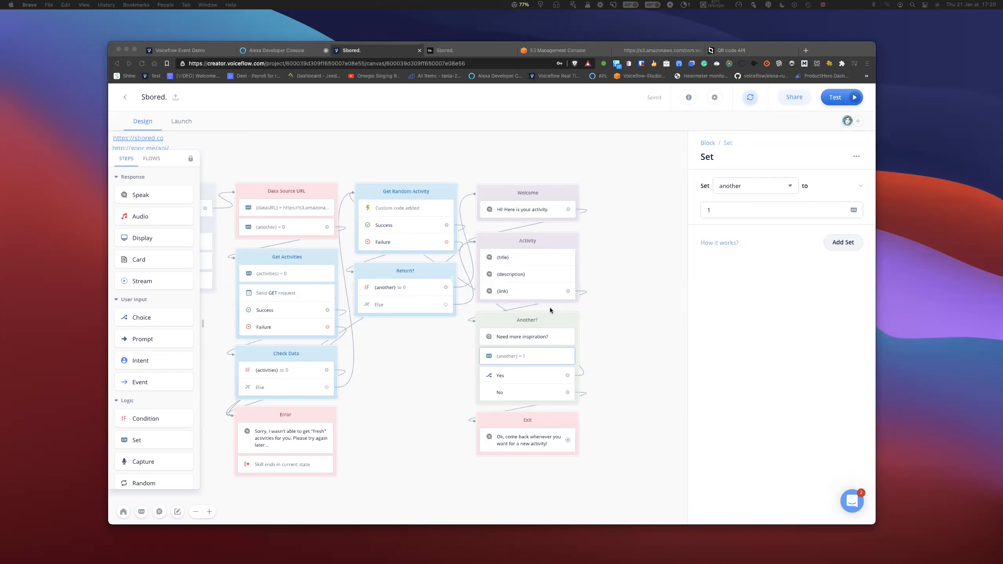
{"action": "left_click", "coordinate": [630, 327]}
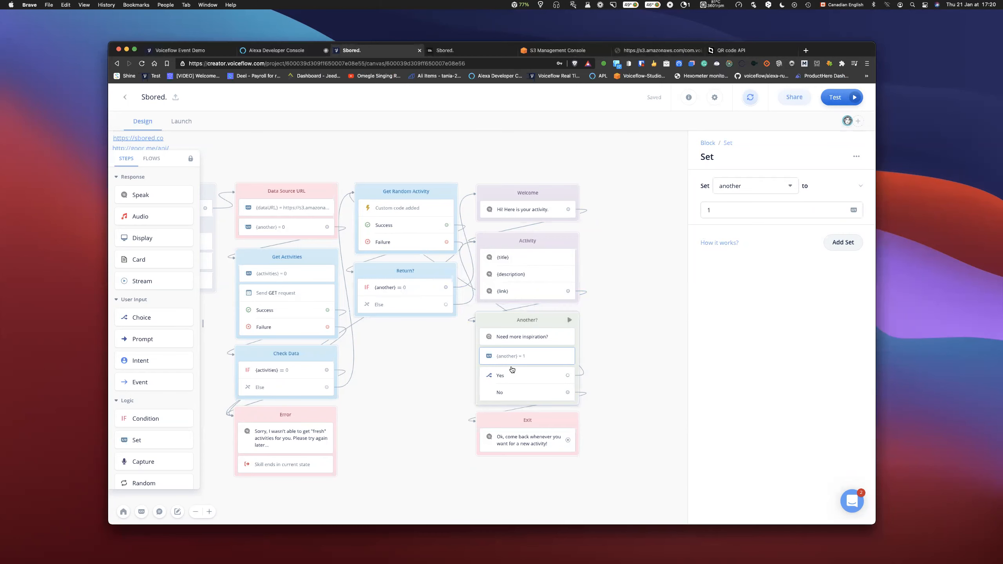
{"action": "left_click", "coordinate": [536, 381]}
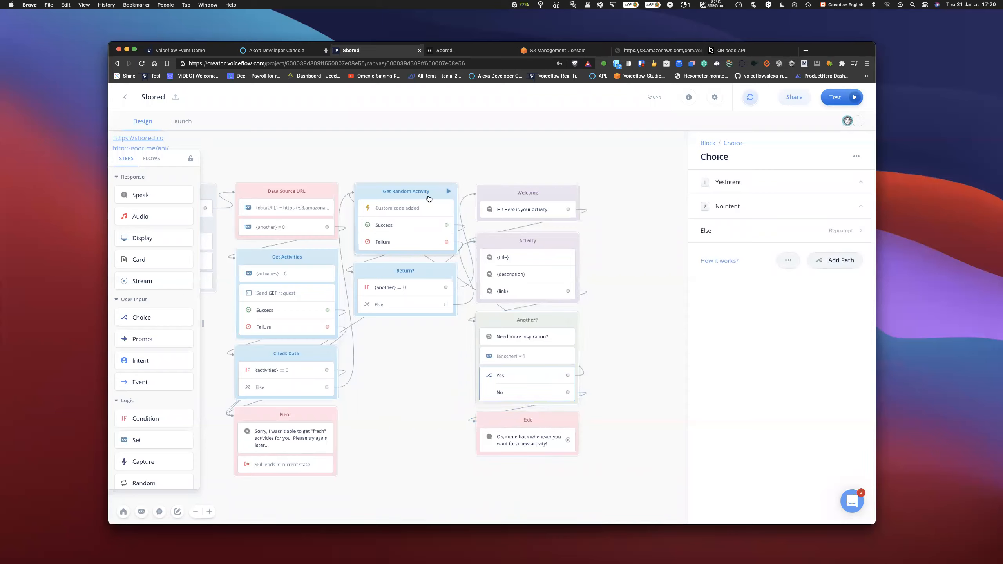
{"action": "left_click", "coordinate": [455, 161]}
Revisit the GET request settings, and examine the variable initialisation in the Get Random Activity block's custom code
{"action": "scroll", "coordinate": [553, 367], "scroll_direction": "left", "scroll_amount": 3}
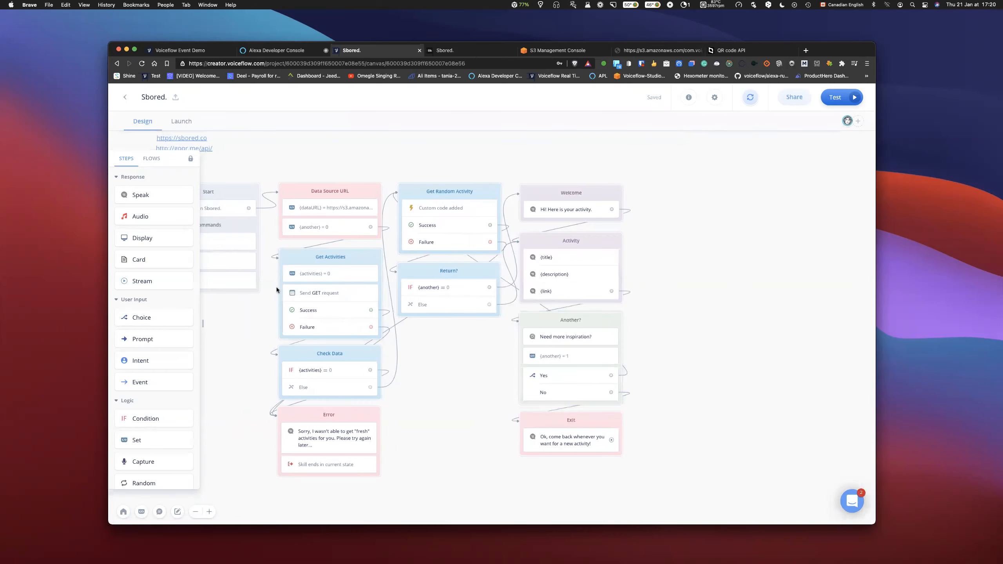
{"action": "left_click", "coordinate": [338, 294]}
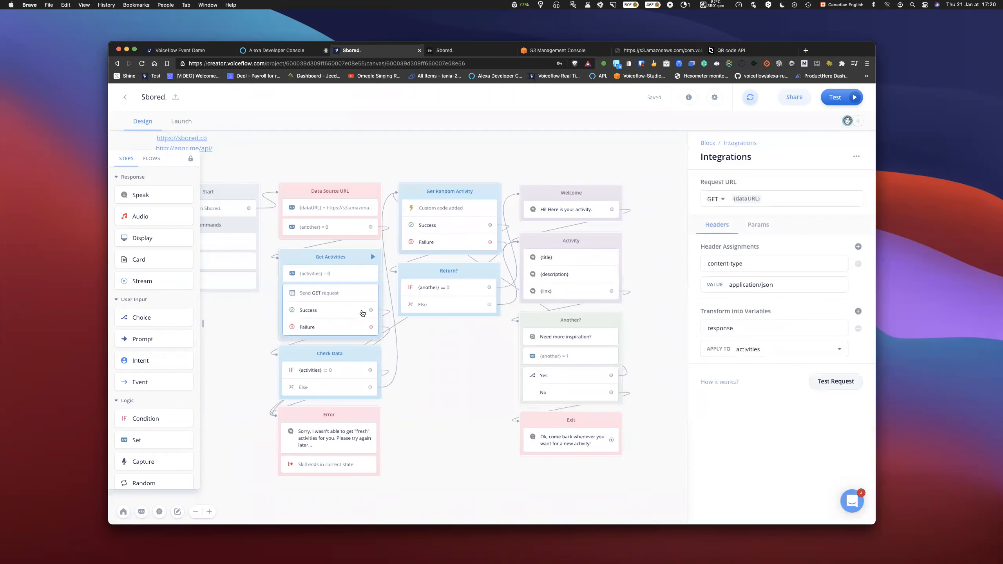
{"action": "left_click", "coordinate": [447, 214]}
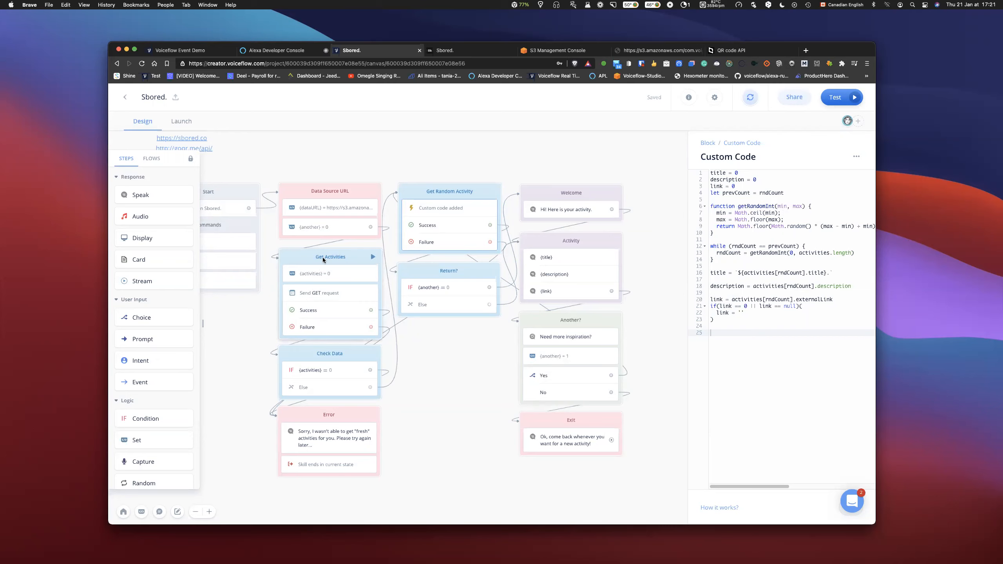
{"action": "left_click", "coordinate": [790, 236]}
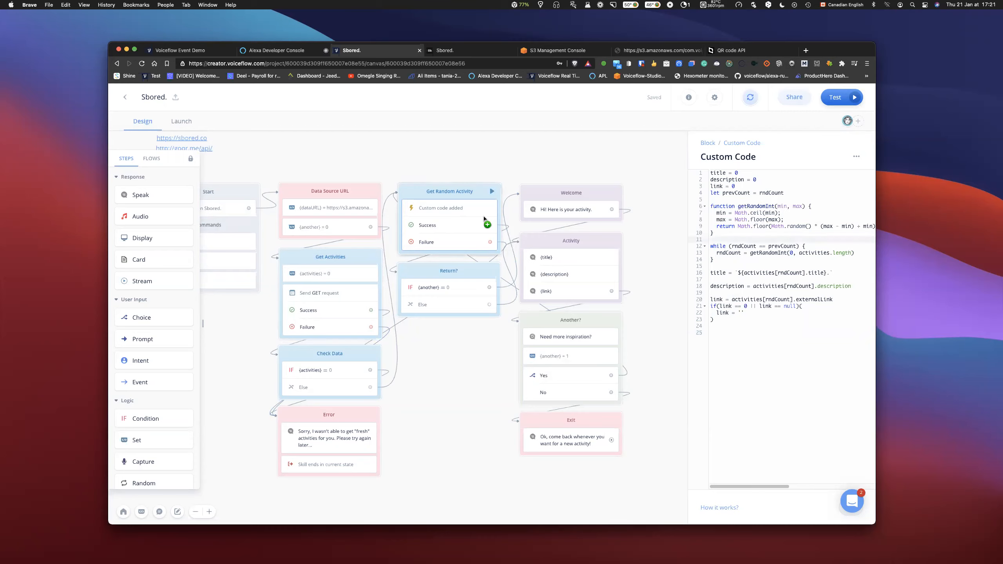
{"action": "left_click", "coordinate": [758, 187]}
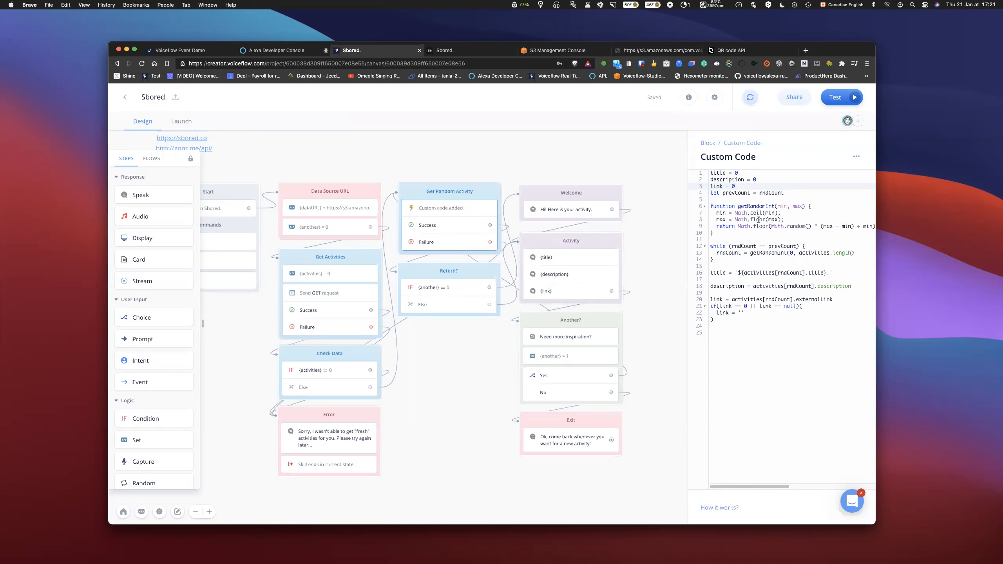
Examine the getRandomInt function and its min and max parameters in the custom code
{"action": "left_click", "coordinate": [742, 235]}
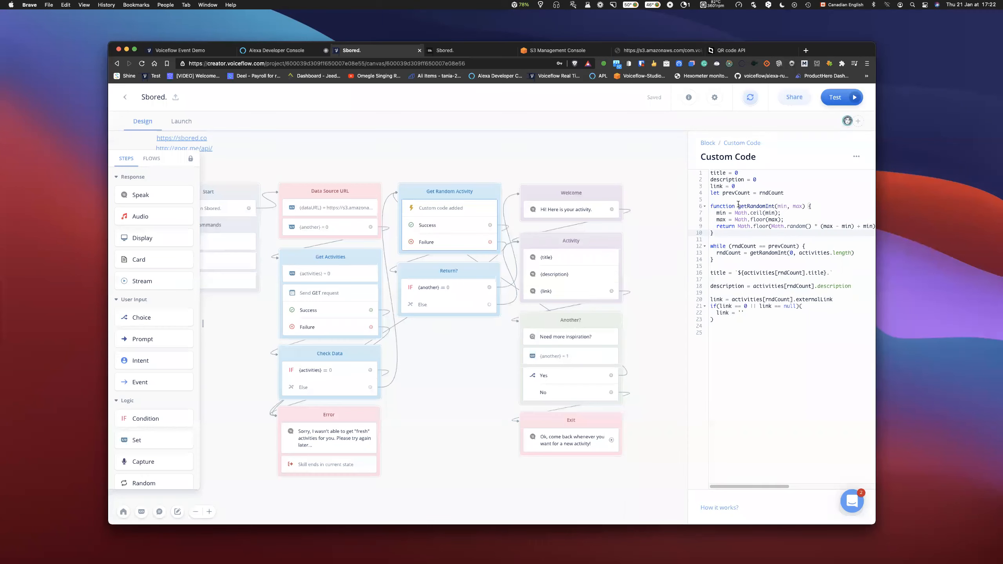
{"action": "left_click_drag", "start_coordinate": [738, 205], "coordinate": [808, 207]}
{"action": "left_click", "coordinate": [803, 220]}
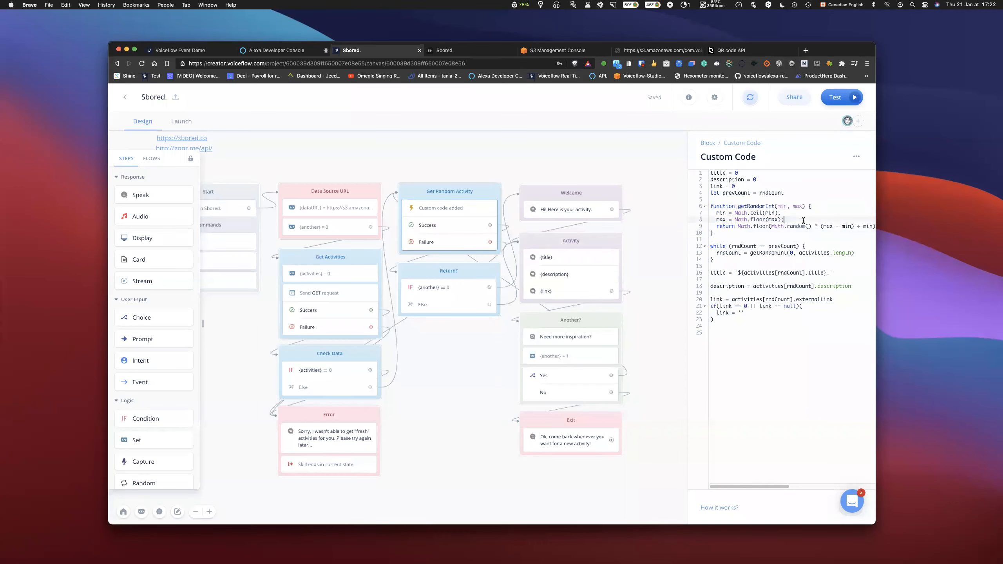
{"action": "left_click", "coordinate": [784, 205]}
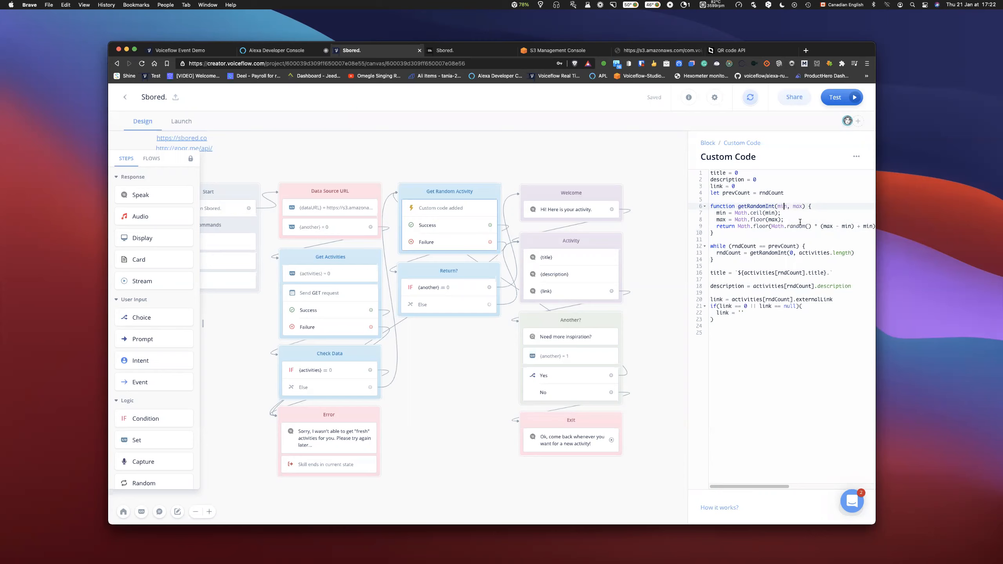
Look through the activity entries in sbored.json from first to last and return to the Sbored canvas
{"action": "left_click", "coordinate": [655, 51]}
{"action": "scroll", "coordinate": [190, 148], "scroll_direction": "down", "scroll_amount": 20}
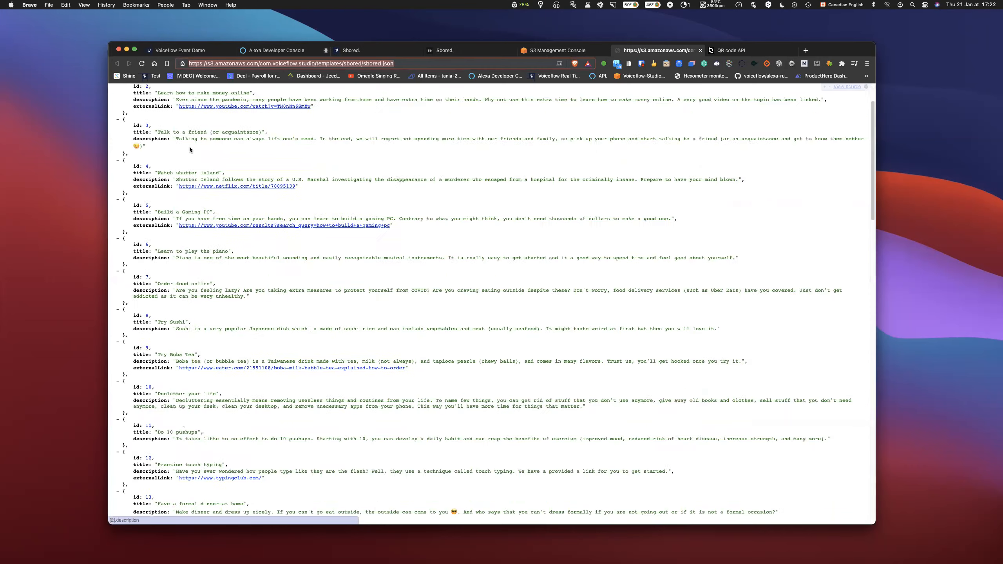
{"action": "scroll", "coordinate": [231, 268], "scroll_direction": "up", "scroll_amount": 2}
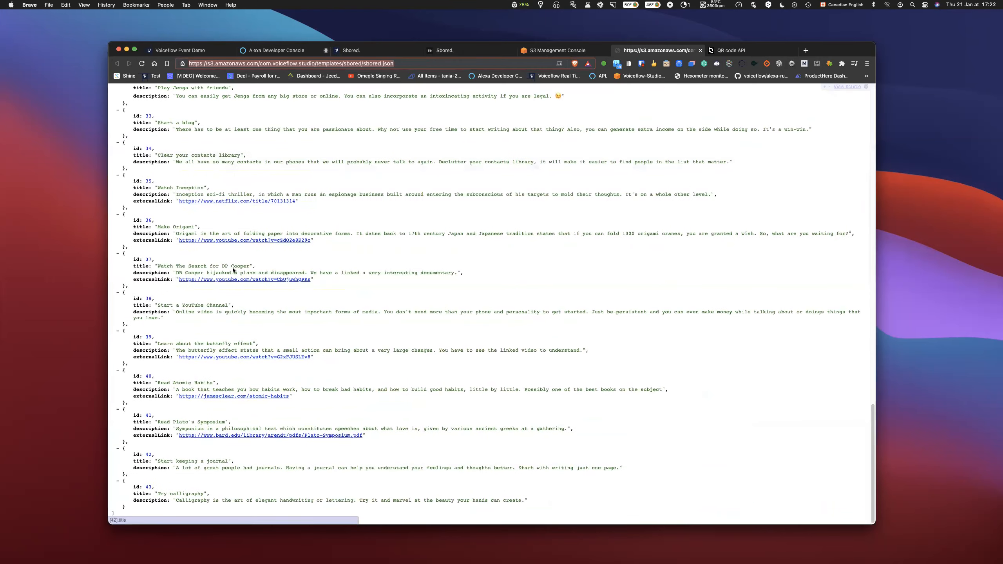
{"action": "scroll", "coordinate": [197, 318], "scroll_direction": "up", "scroll_amount": 2}
{"action": "scroll", "coordinate": [376, 210], "scroll_direction": "up", "scroll_amount": 20}
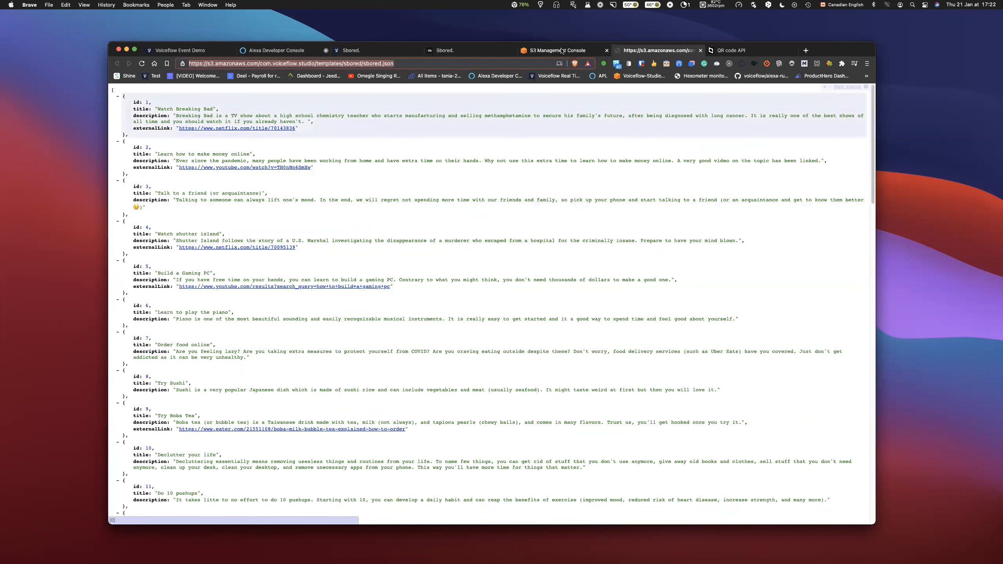
{"action": "left_click", "coordinate": [379, 52]}
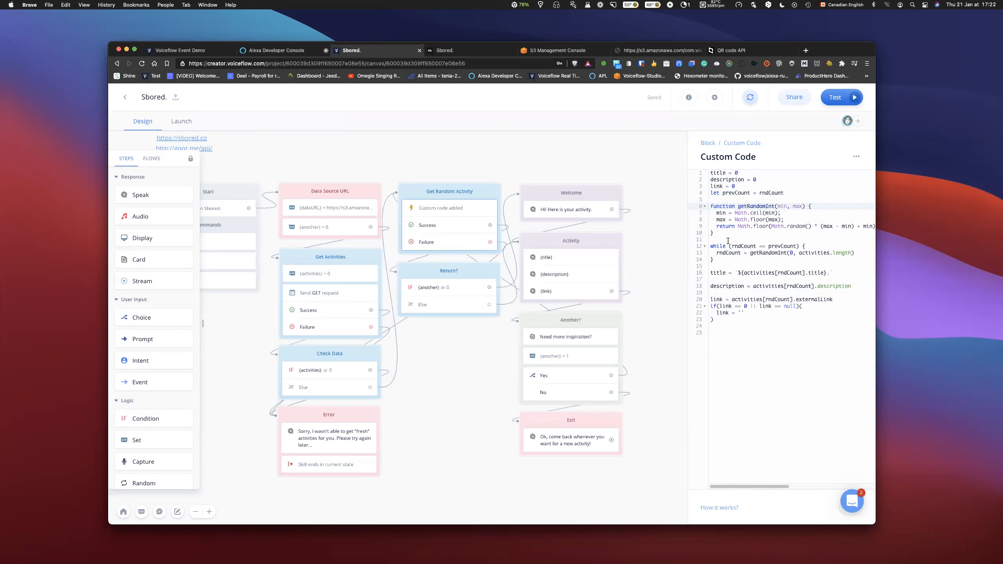
Check the GET request's response-to-variable mapping, and compare it with the full list of entries in sbored.json
{"action": "left_click", "coordinate": [331, 300]}
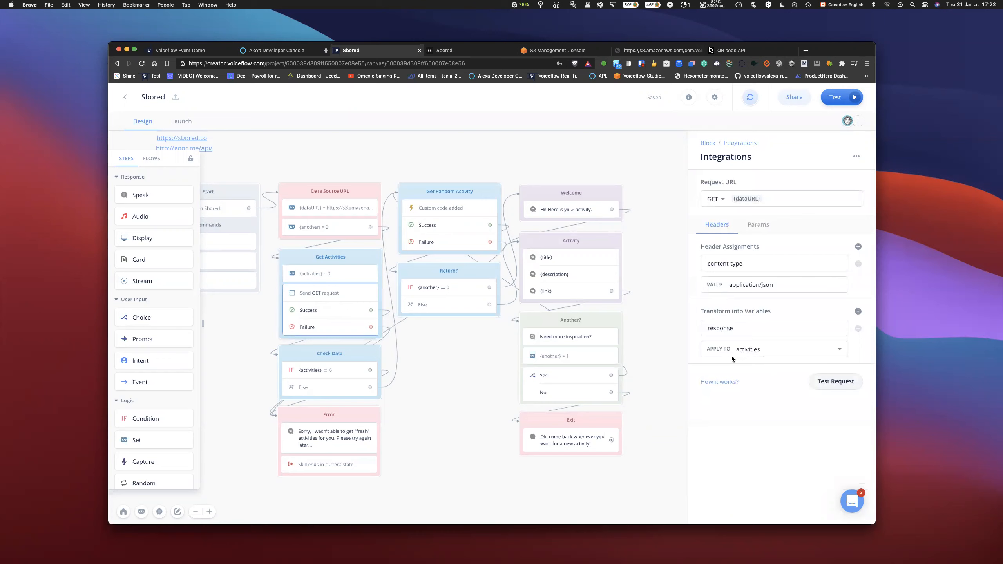
{"action": "left_click", "coordinate": [638, 53]}
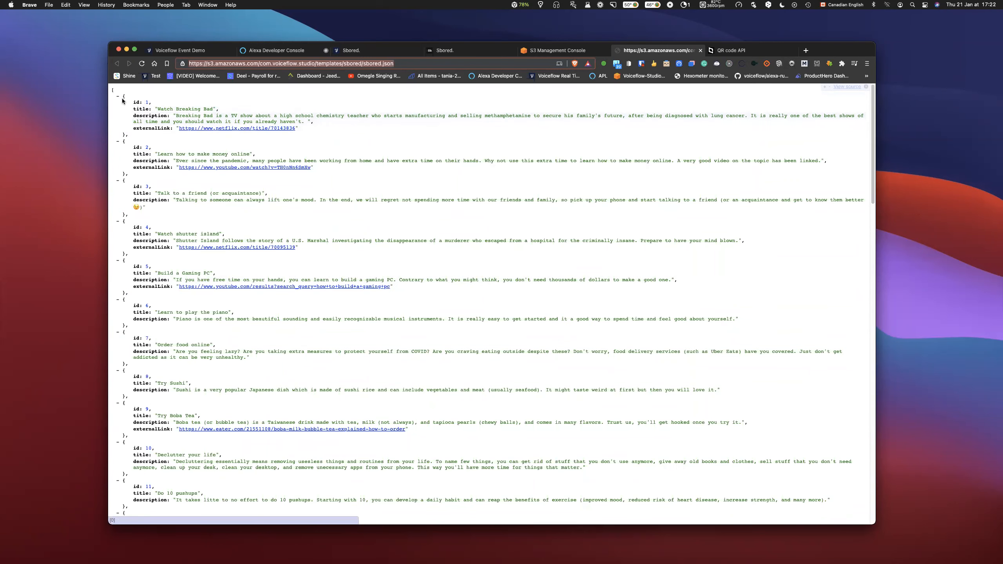
{"action": "scroll", "coordinate": [147, 152], "scroll_direction": "down", "scroll_amount": 5}
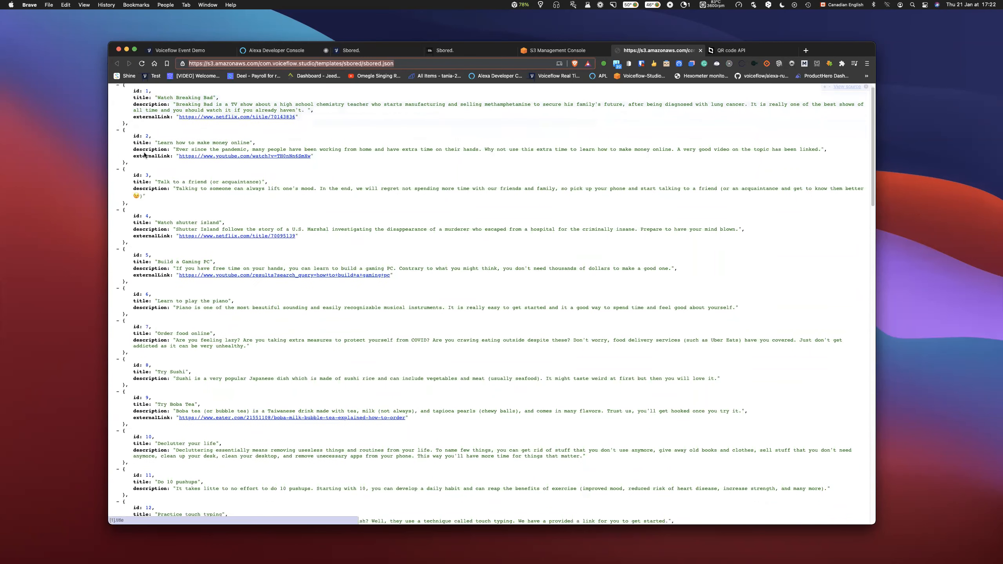
{"action": "scroll", "coordinate": [147, 151], "scroll_direction": "up", "scroll_amount": 5}
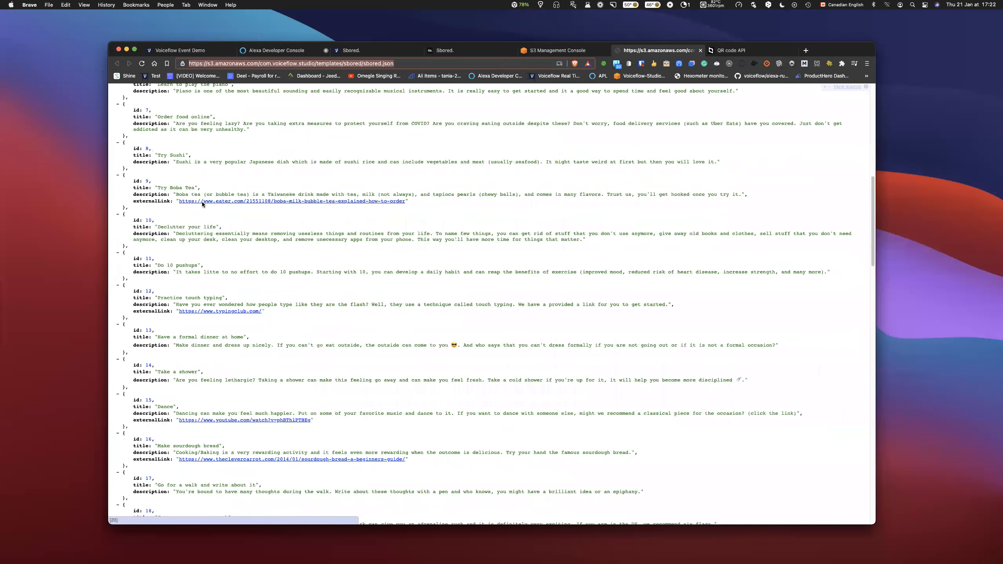
{"action": "scroll", "coordinate": [206, 199], "scroll_direction": "down", "scroll_amount": 14}
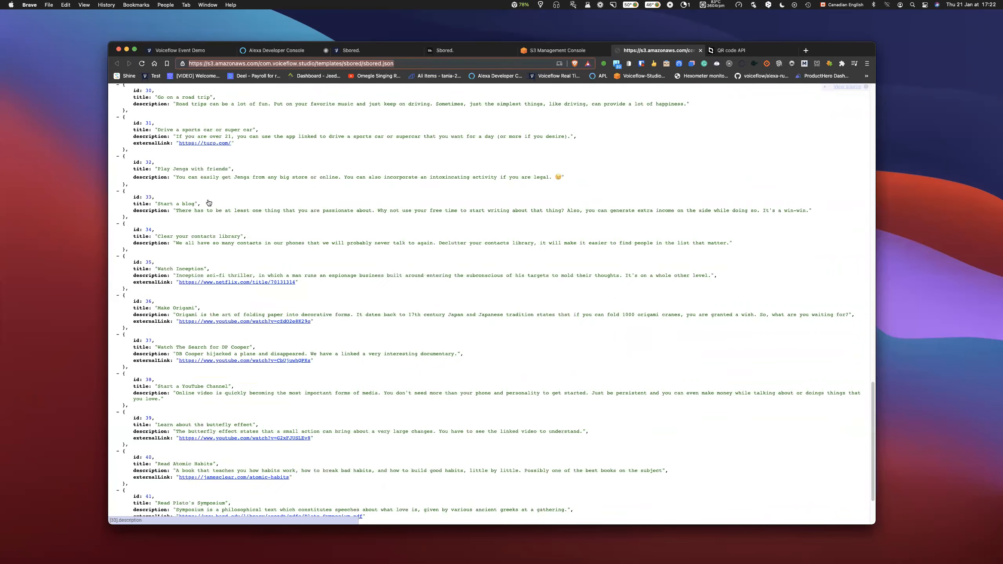
{"action": "scroll", "coordinate": [207, 200], "scroll_direction": "up", "scroll_amount": 14}
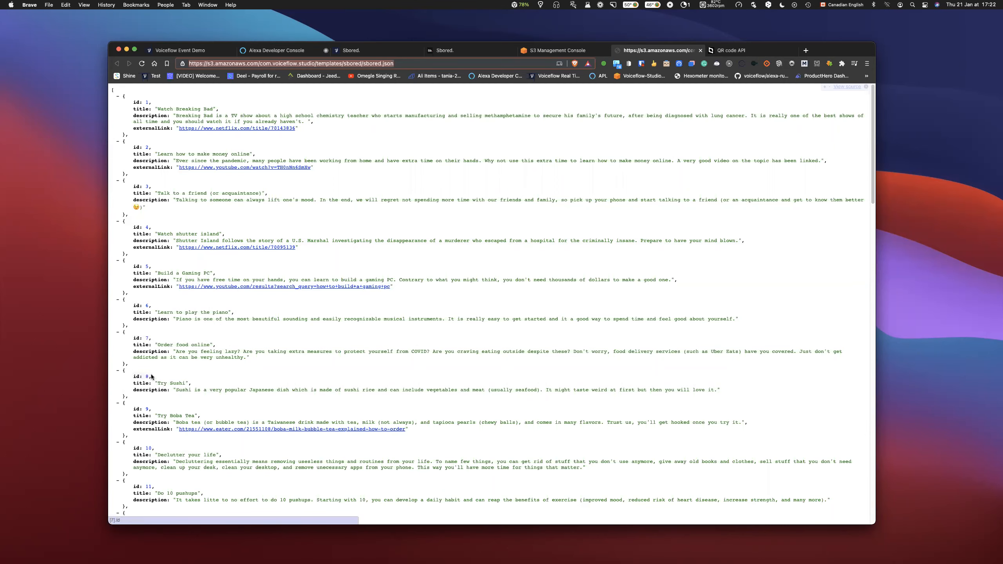
Return to the Sbored canvas and reopen the Get Random Activity block's custom code for review
{"action": "left_click", "coordinate": [201, 55]}
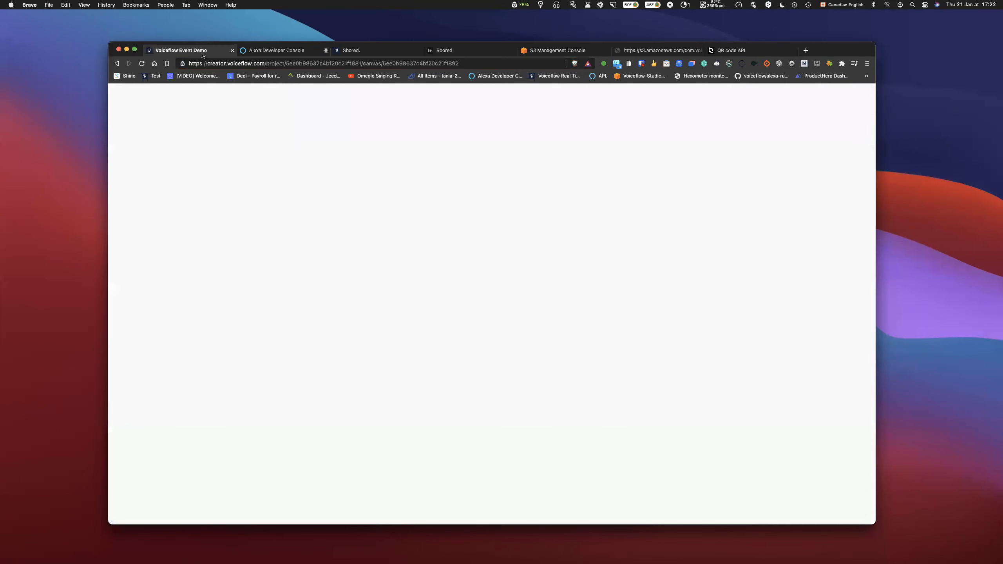
{"action": "left_click", "coordinate": [382, 51]}
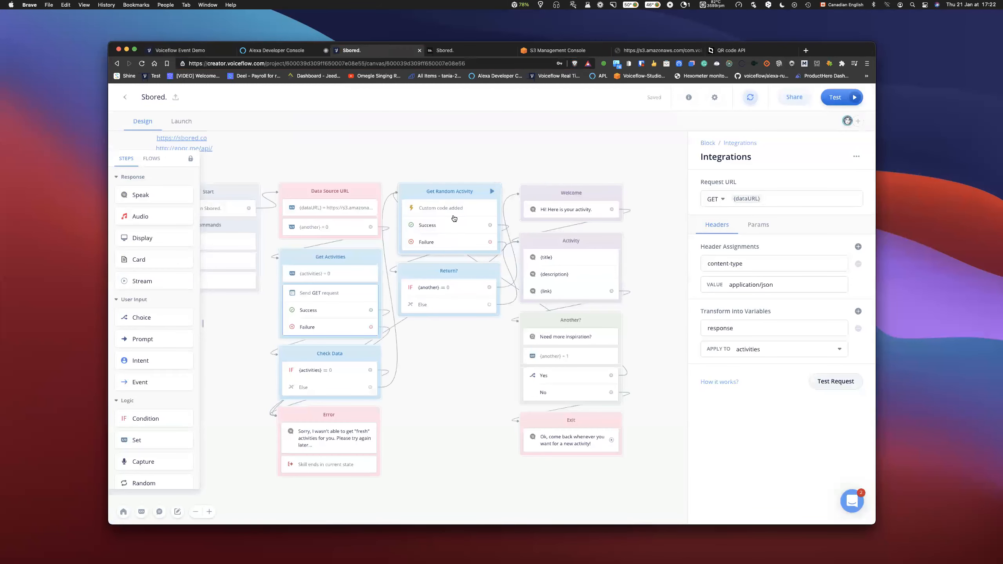
{"action": "left_click", "coordinate": [453, 217]}
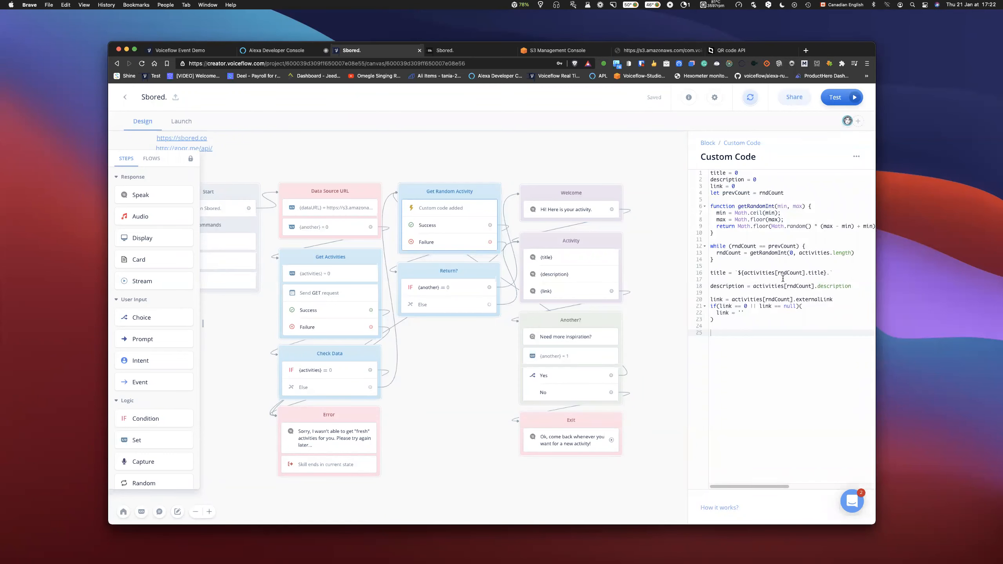
Examine the description and external link assignments and the empty-link check in the Get Random Activity custom code
{"action": "left_click", "coordinate": [756, 293]}
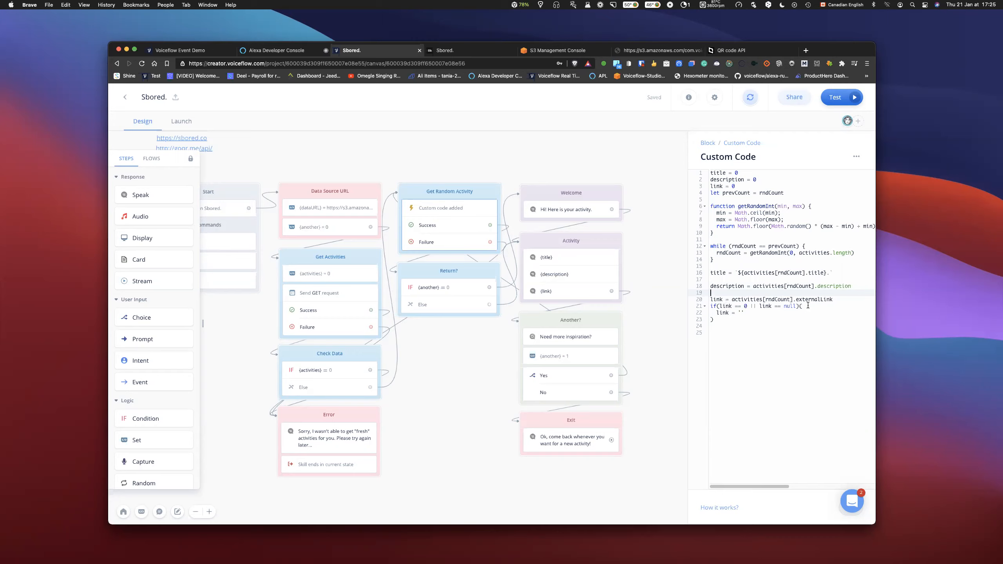
{"action": "left_click", "coordinate": [752, 307]}
{"action": "type", "text": "|"}
{"action": "left_click", "coordinate": [770, 307]}
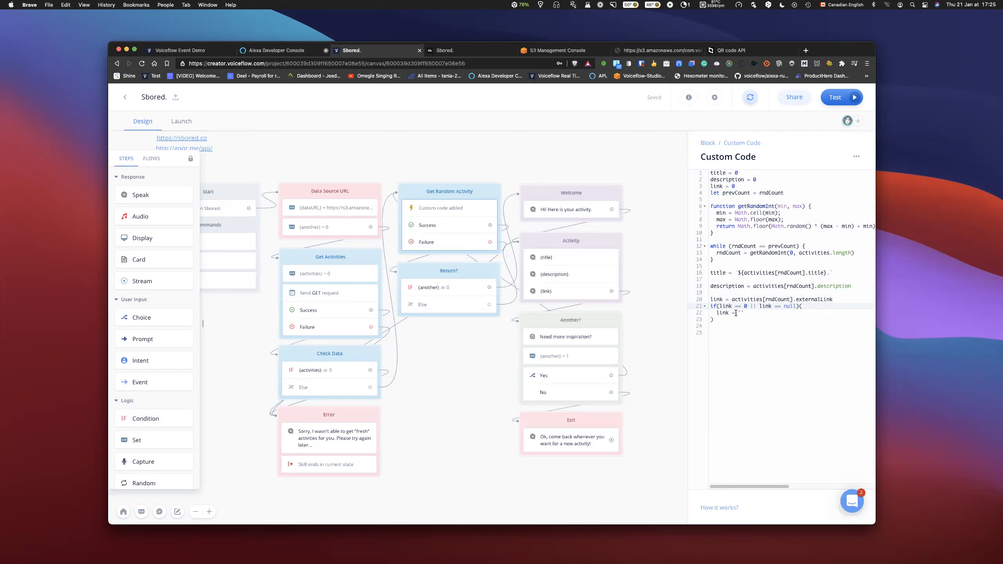
Open the Activity block's Speak step and expand its third system message, the one containing the {link} variable
{"action": "left_click", "coordinate": [590, 289]}
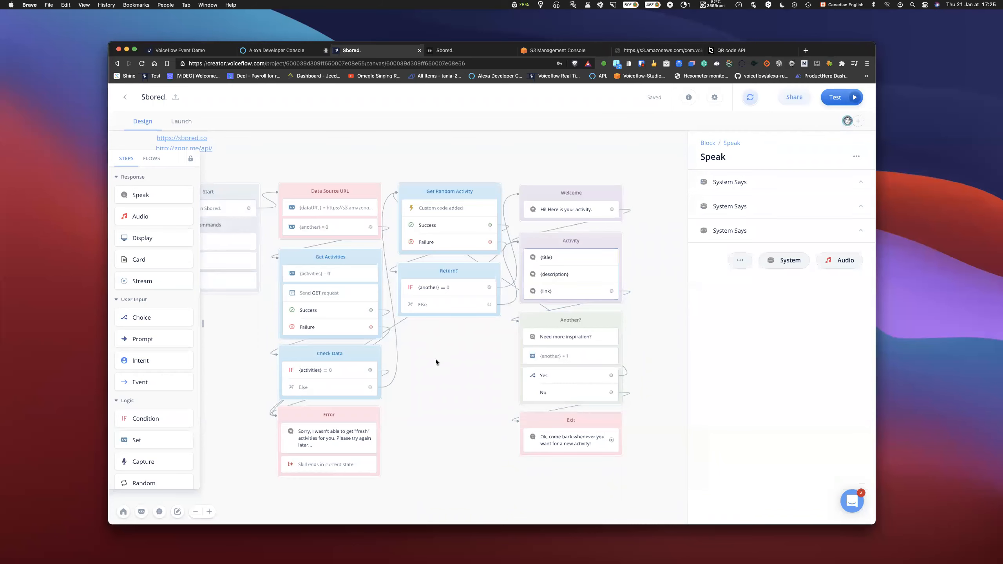
{"action": "left_click", "coordinate": [443, 352]}
{"action": "scroll", "coordinate": [606, 316], "scroll_direction": "left", "scroll_amount": 3}
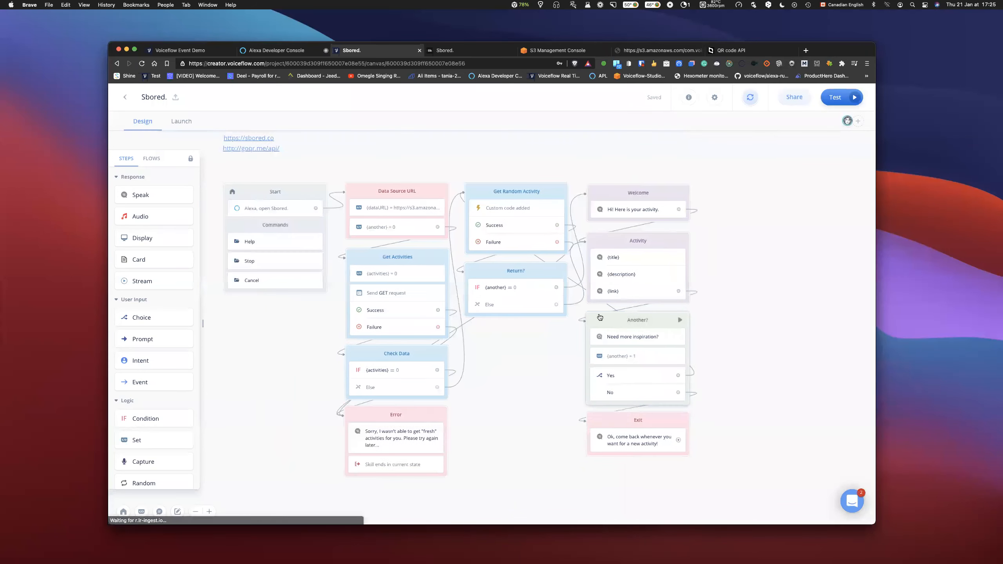
{"action": "scroll", "coordinate": [599, 317], "scroll_direction": "left", "scroll_amount": 3}
{"action": "scroll", "coordinate": [600, 316], "scroll_direction": "up", "scroll_amount": 1}
{"action": "scroll", "coordinate": [599, 316], "scroll_direction": "down", "scroll_amount": 2}
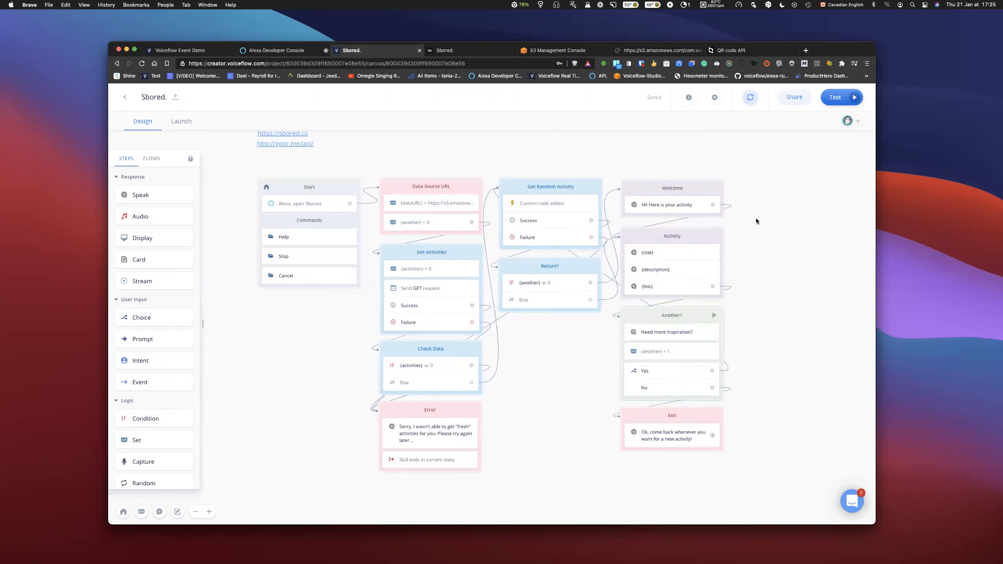
{"action": "scroll", "coordinate": [728, 263], "scroll_direction": "right", "scroll_amount": 3}
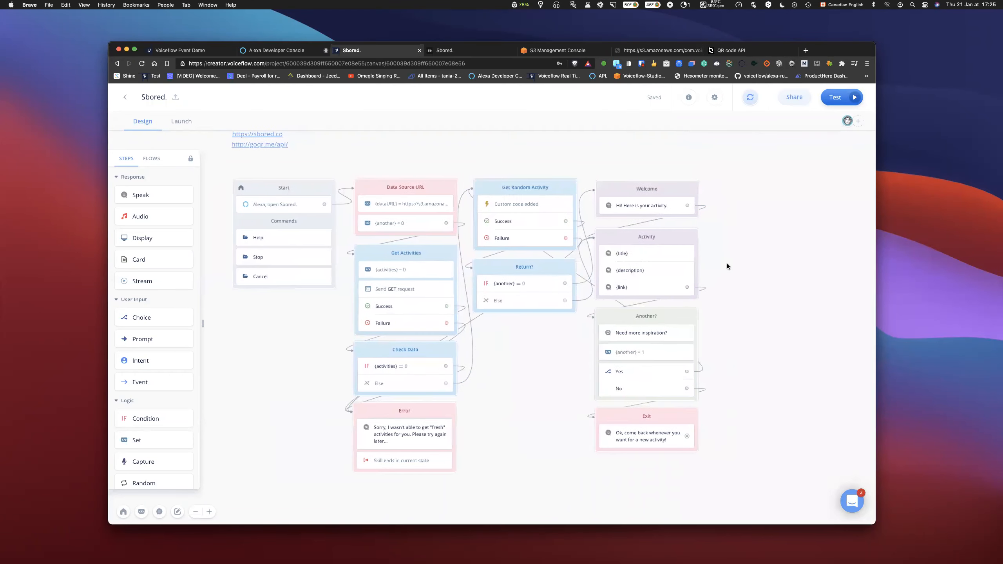
{"action": "left_click", "coordinate": [637, 291]}
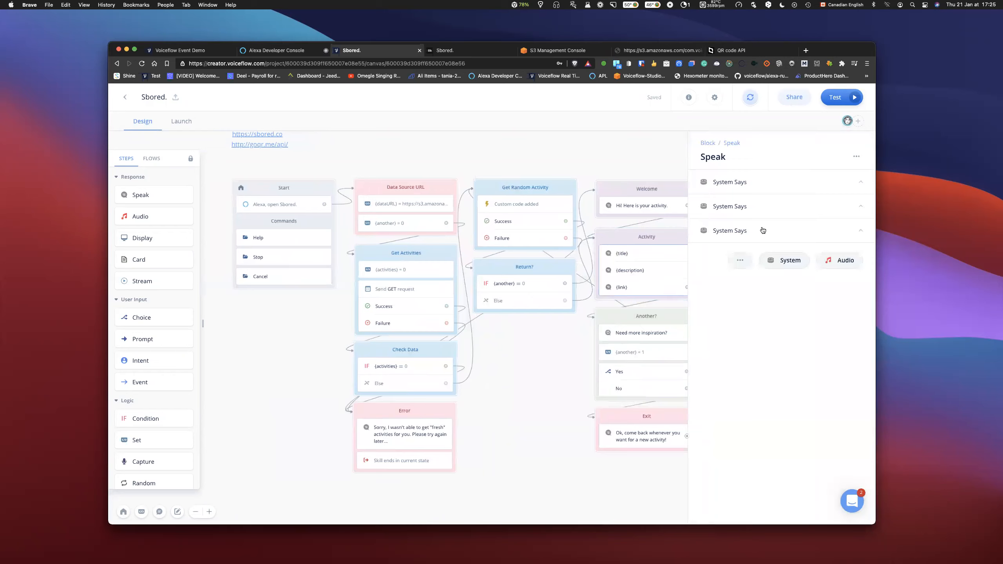
{"action": "left_click", "coordinate": [762, 231]}
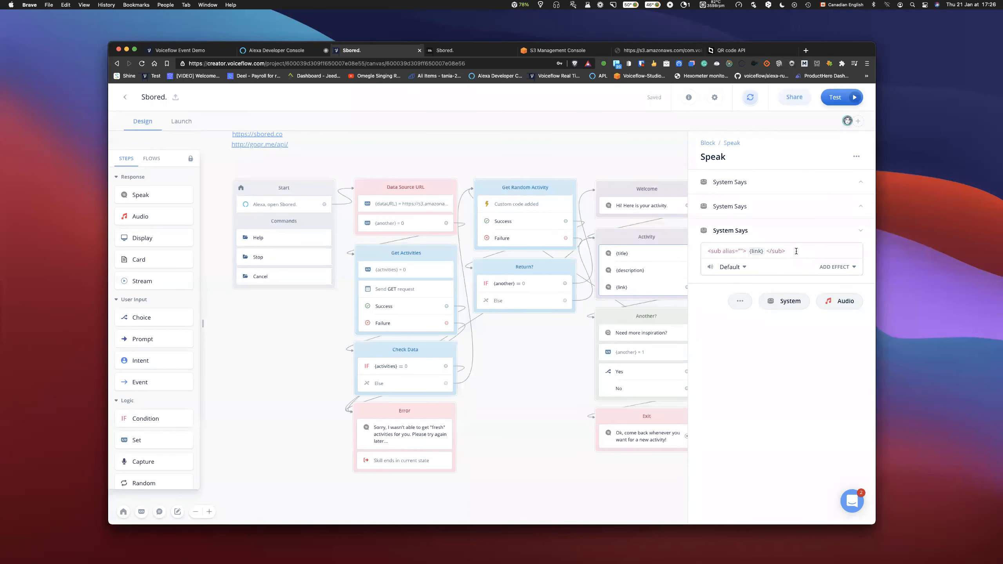
Switch to sbored.json and inspect the external link of the "Build a Gaming PC" entry and the entries around it
{"action": "left_click", "coordinate": [634, 47]}
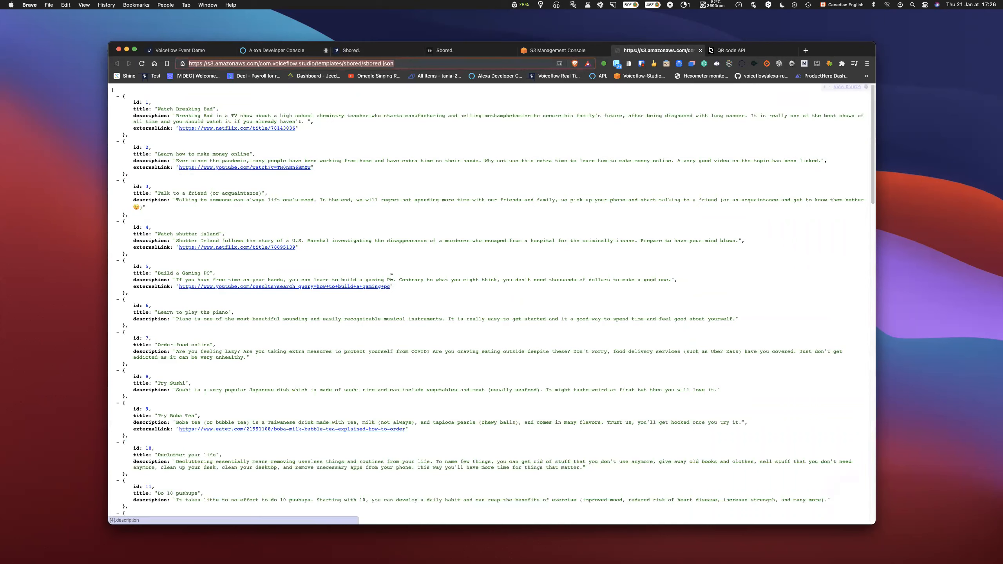
{"action": "left_click_drag", "start_coordinate": [397, 288], "coordinate": [178, 287]}
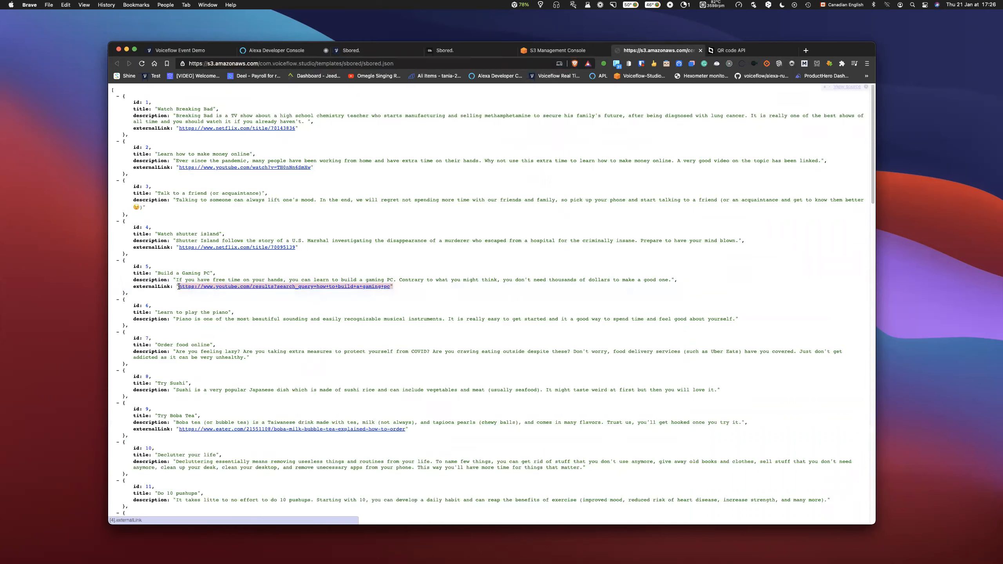
{"action": "left_click", "coordinate": [267, 313]}
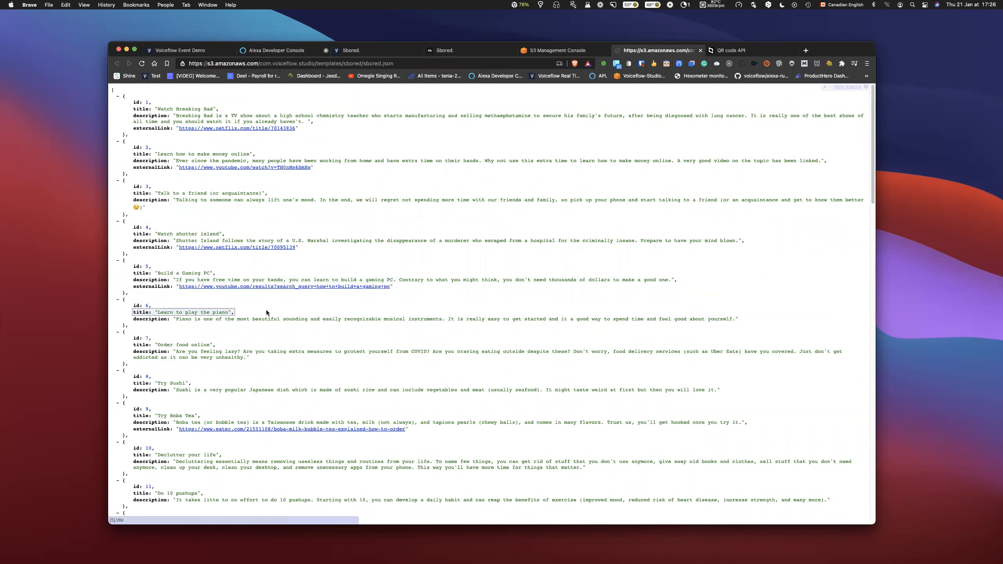
{"action": "scroll", "coordinate": [320, 296], "scroll_direction": "down", "scroll_amount": 5}
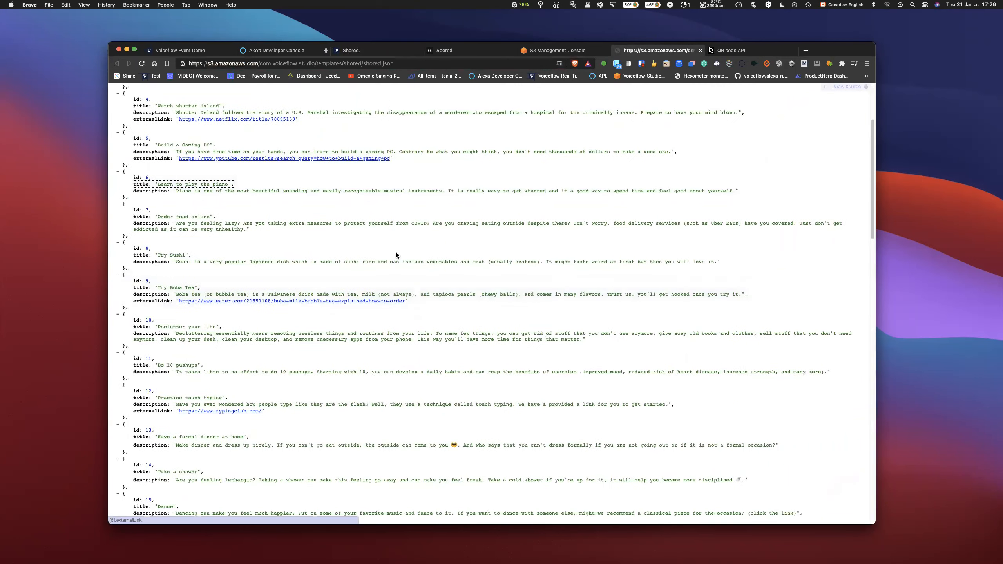
{"action": "scroll", "coordinate": [397, 253], "scroll_direction": "up", "scroll_amount": 5}
Return to the Sbored canvas, check the empty alias on the sub tag around {link}, and close the Speak editor
{"action": "left_click", "coordinate": [354, 52]}
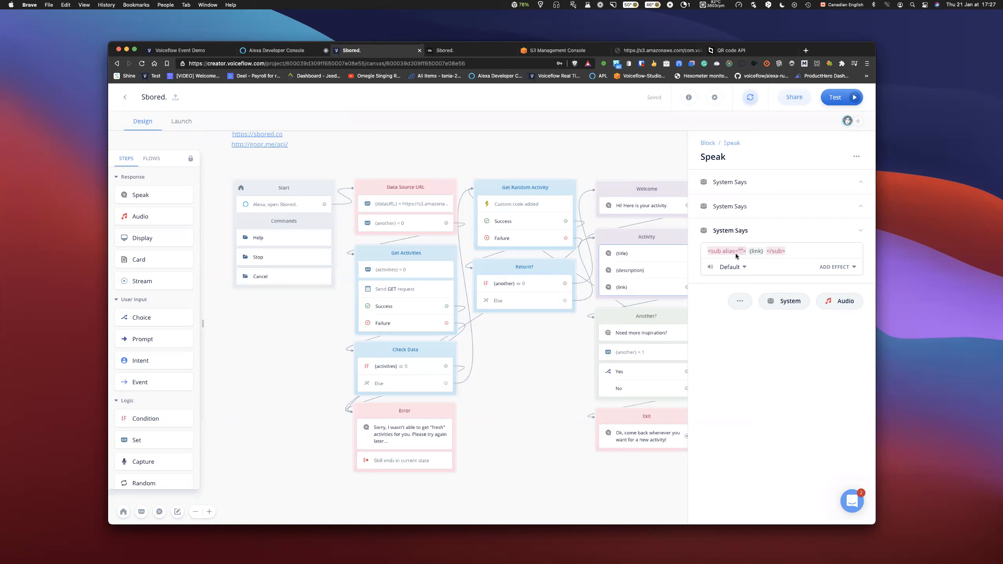
{"action": "left_click", "coordinate": [740, 253]}
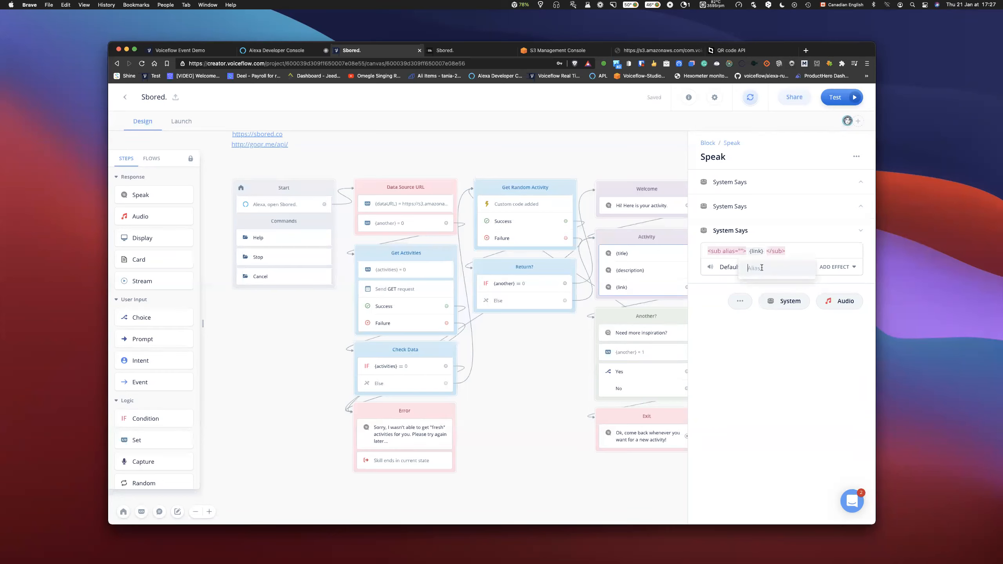
{"action": "left_click", "coordinate": [746, 340]}
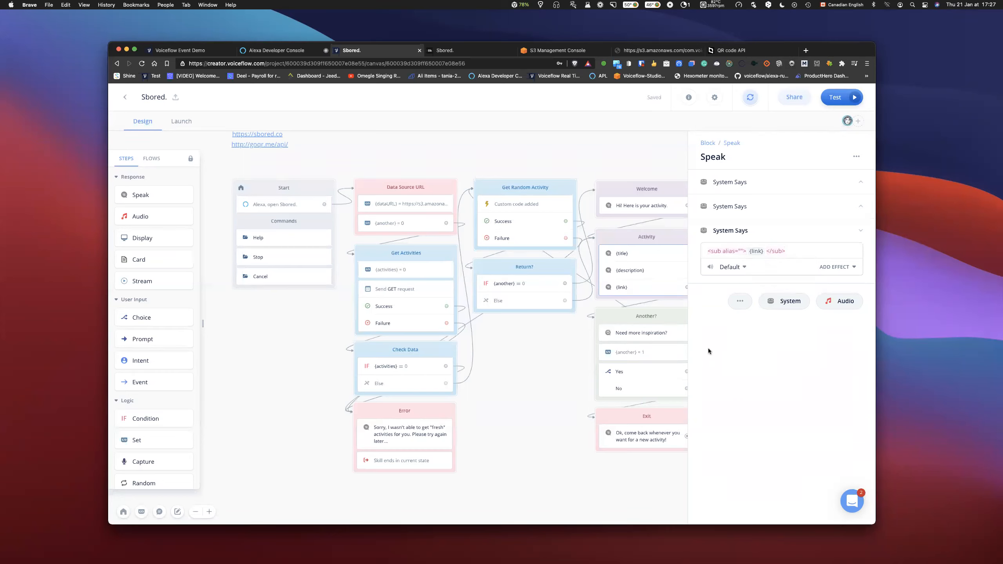
{"action": "left_click", "coordinate": [528, 364]}
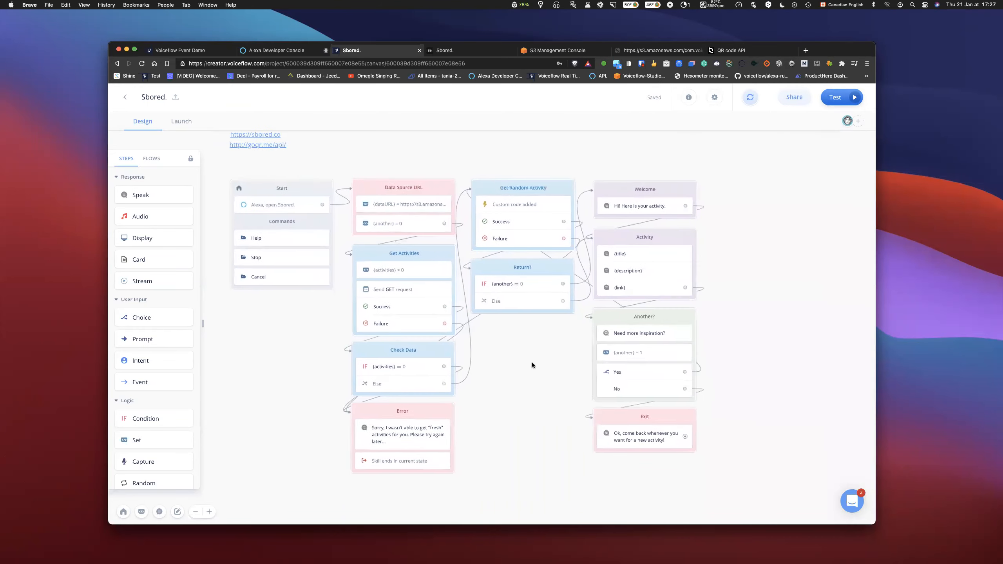
Upload the Sbored project to Alexa under the Voiceflow vendor
{"action": "left_click", "coordinate": [748, 97]}
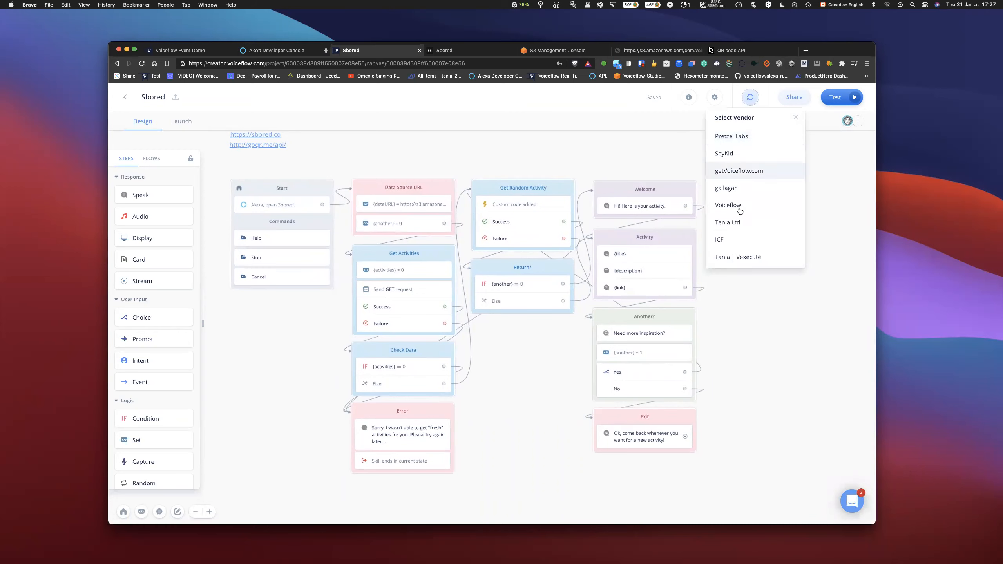
{"action": "left_click", "coordinate": [734, 205]}
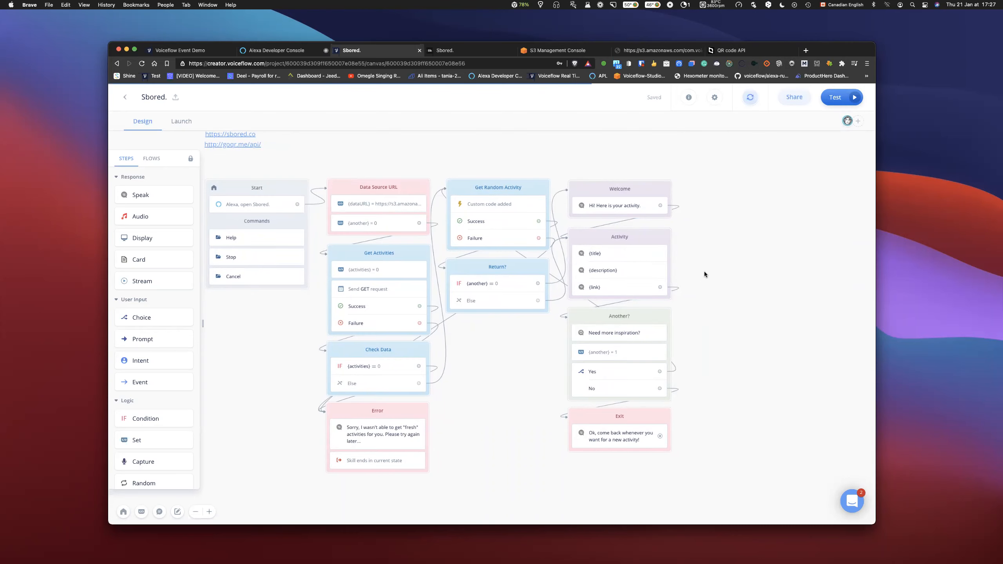
{"action": "scroll", "coordinate": [704, 272], "scroll_direction": "right", "scroll_amount": 1}
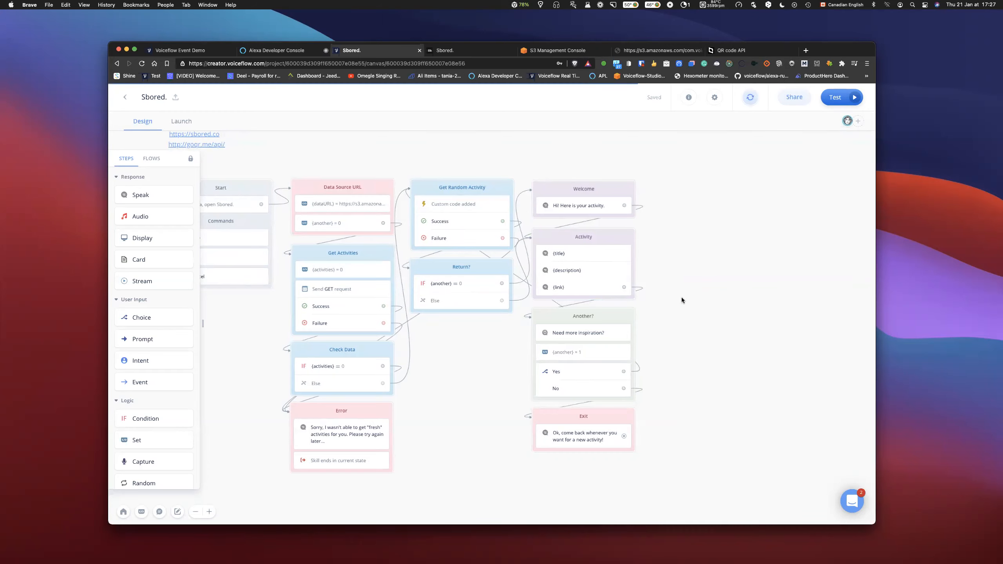
{"action": "scroll", "coordinate": [700, 231], "scroll_direction": "right", "scroll_amount": 1}
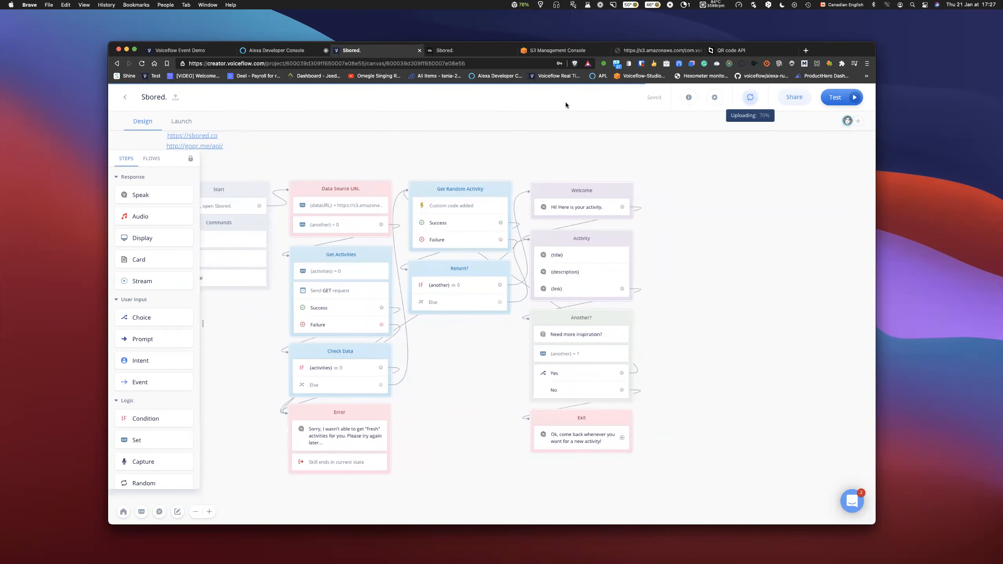
Start an upload to the sbored folder in the S3 console and add apl_touch_event.json from the Desktop
{"action": "left_click", "coordinate": [562, 52]}
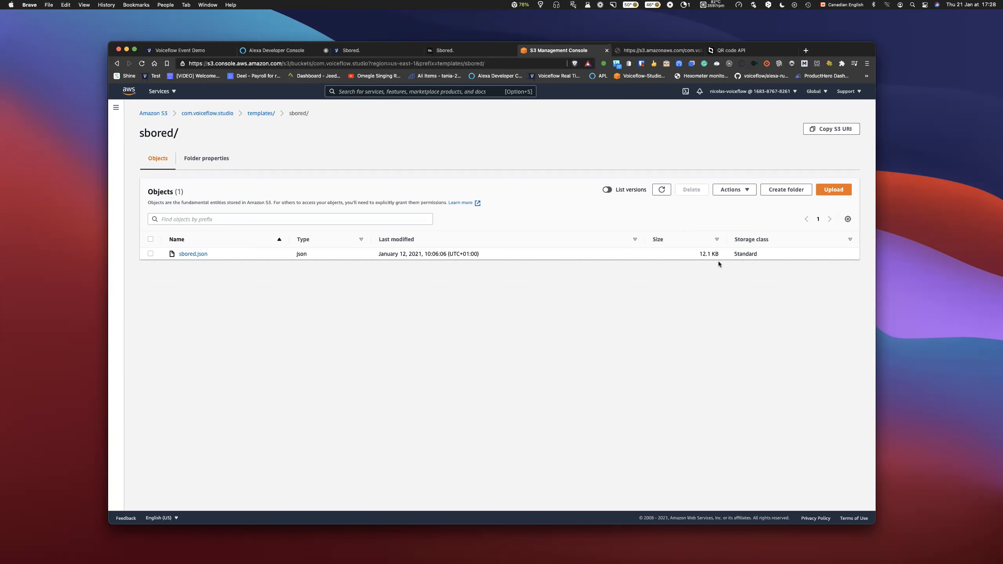
{"action": "left_click", "coordinate": [830, 191]}
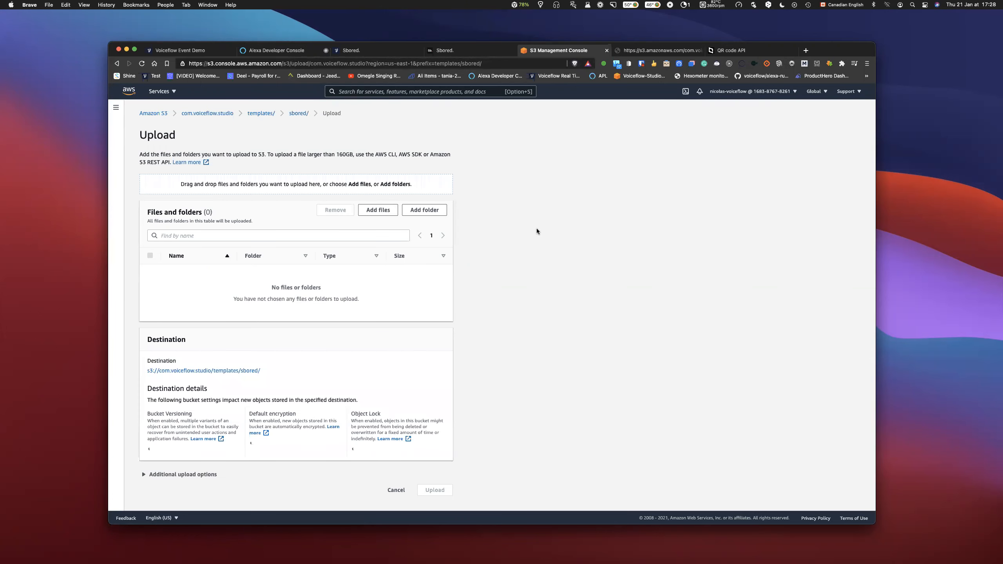
{"action": "left_click", "coordinate": [372, 211]}
{"action": "left_click", "coordinate": [445, 247]}
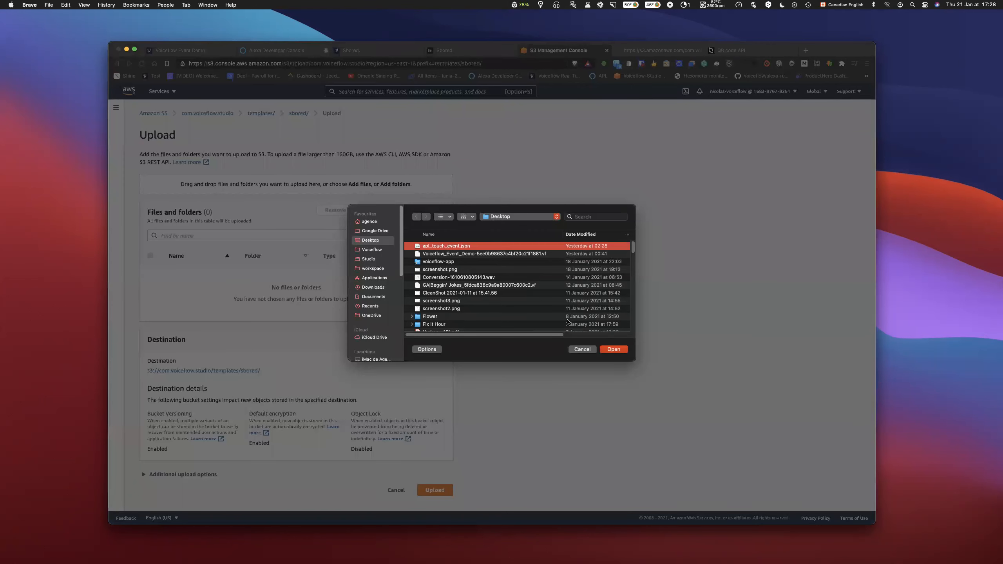
{"action": "left_click", "coordinate": [608, 349]}
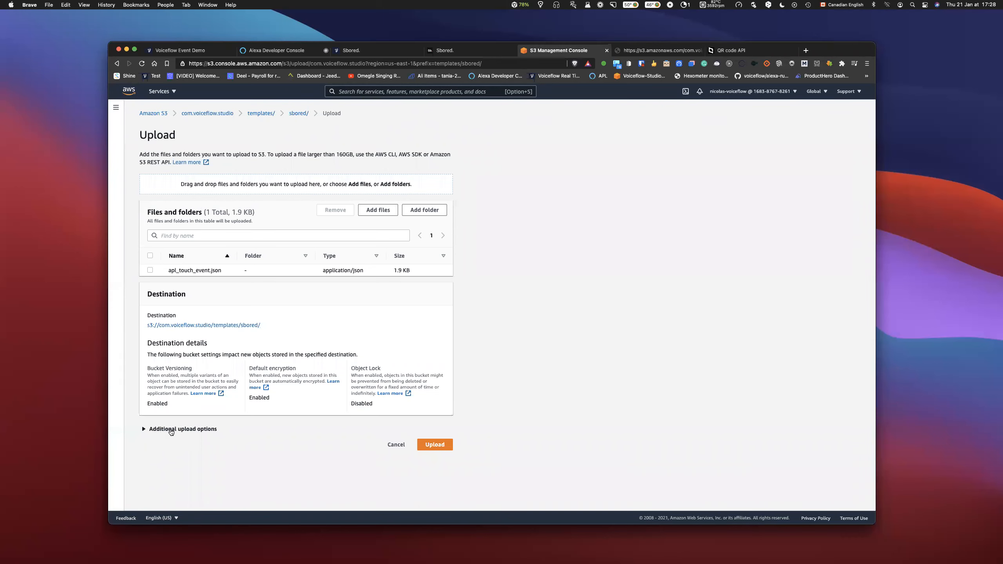
Grant everyone public read access to the object and its ACL, acknowledging the effects, and upload the file
{"action": "left_click", "coordinate": [197, 432]}
{"action": "scroll", "coordinate": [271, 367], "scroll_direction": "down", "scroll_amount": 10}
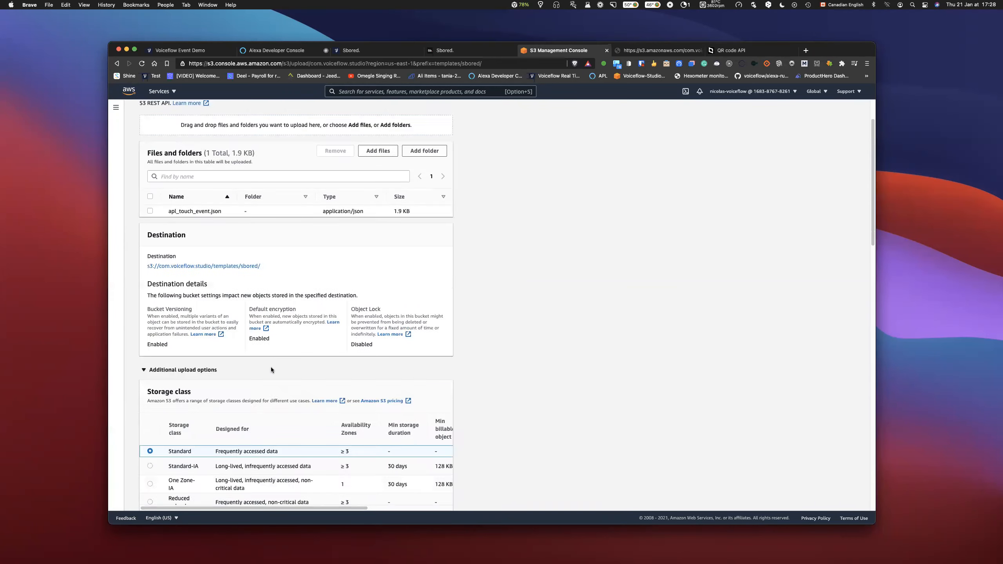
{"action": "scroll", "coordinate": [271, 370], "scroll_direction": "down", "scroll_amount": 6}
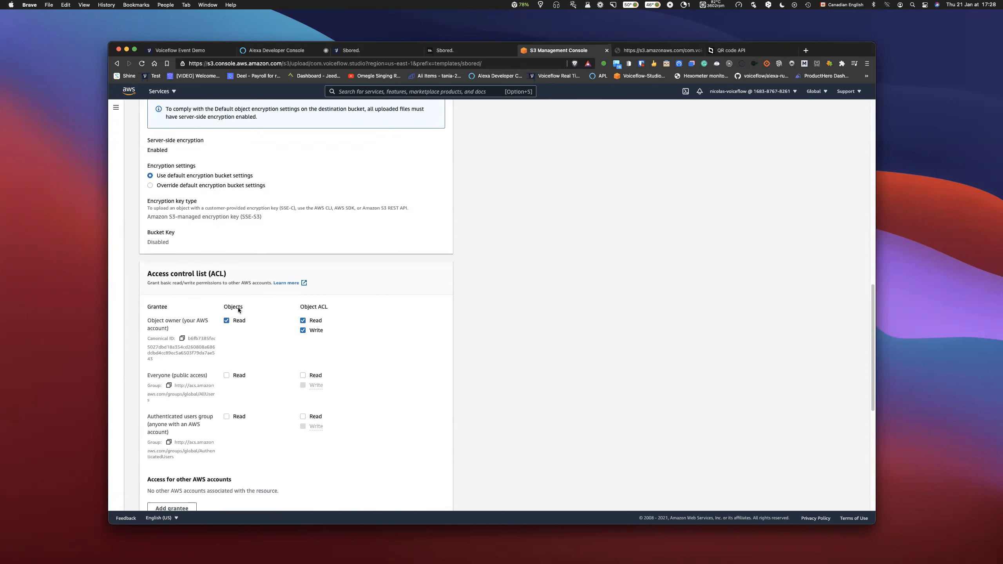
{"action": "scroll", "coordinate": [238, 307], "scroll_direction": "down", "scroll_amount": 1}
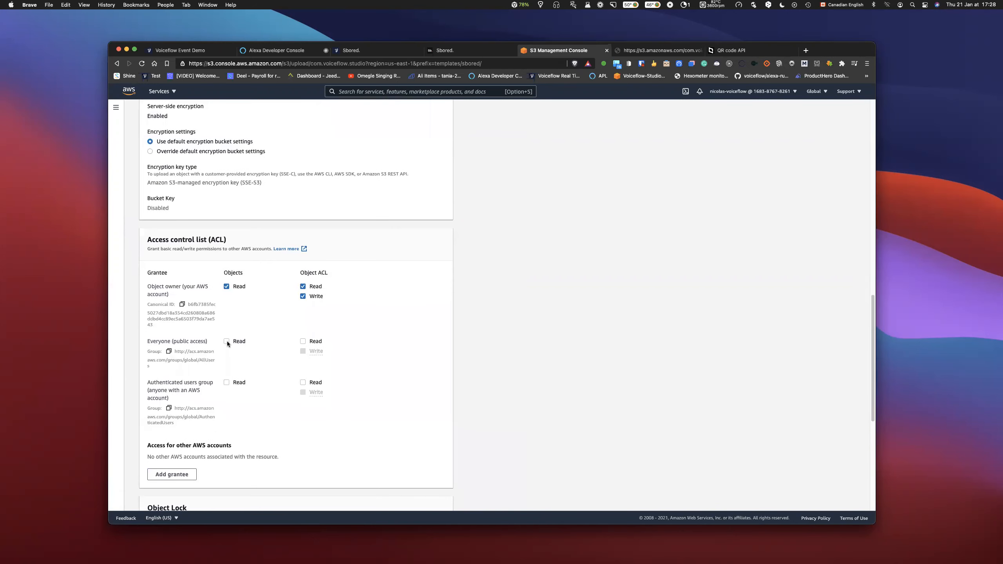
{"action": "left_click", "coordinate": [226, 341]}
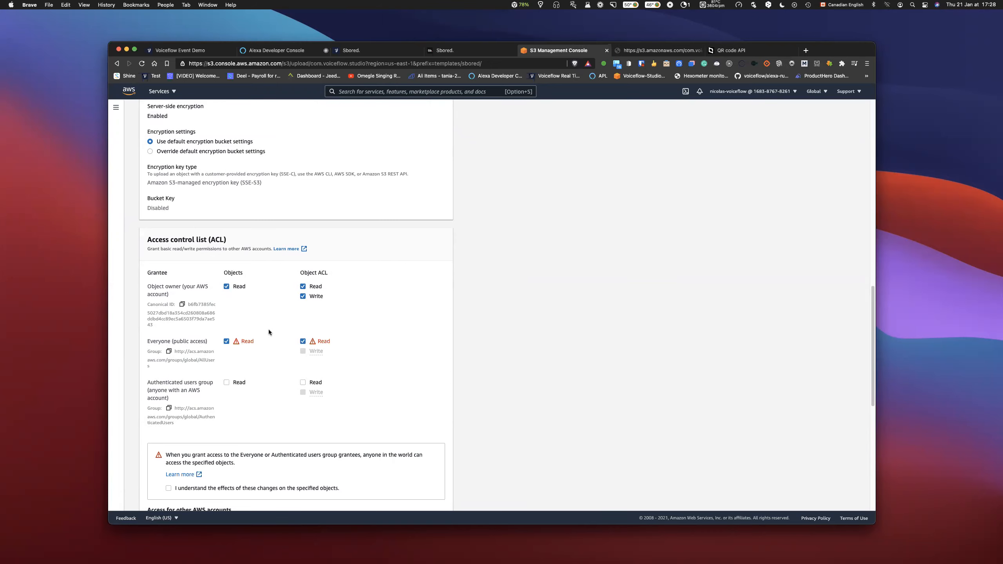
{"action": "scroll", "coordinate": [267, 333], "scroll_direction": "down", "scroll_amount": 5}
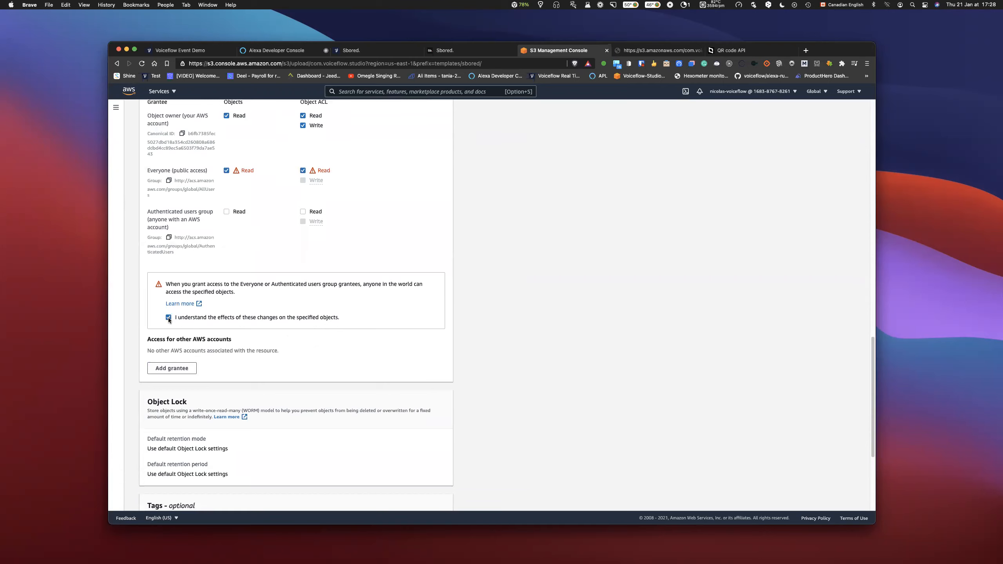
{"action": "scroll", "coordinate": [273, 338], "scroll_direction": "down", "scroll_amount": 5}
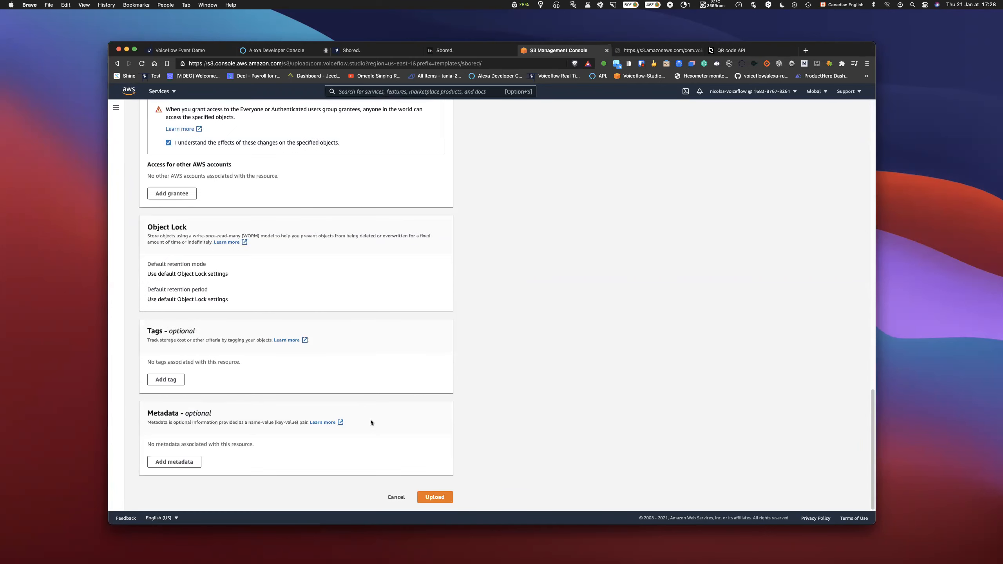
{"action": "left_click", "coordinate": [426, 500]}
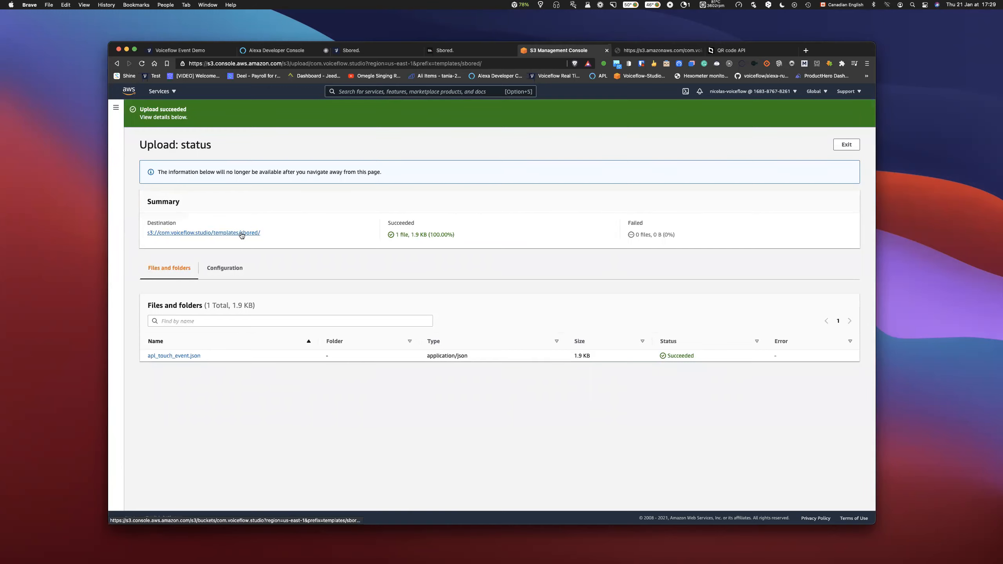
Copy the object URL of apl_touch_event.json in the sbored folder and load it in a new browser tab
{"action": "left_click", "coordinate": [242, 233]}
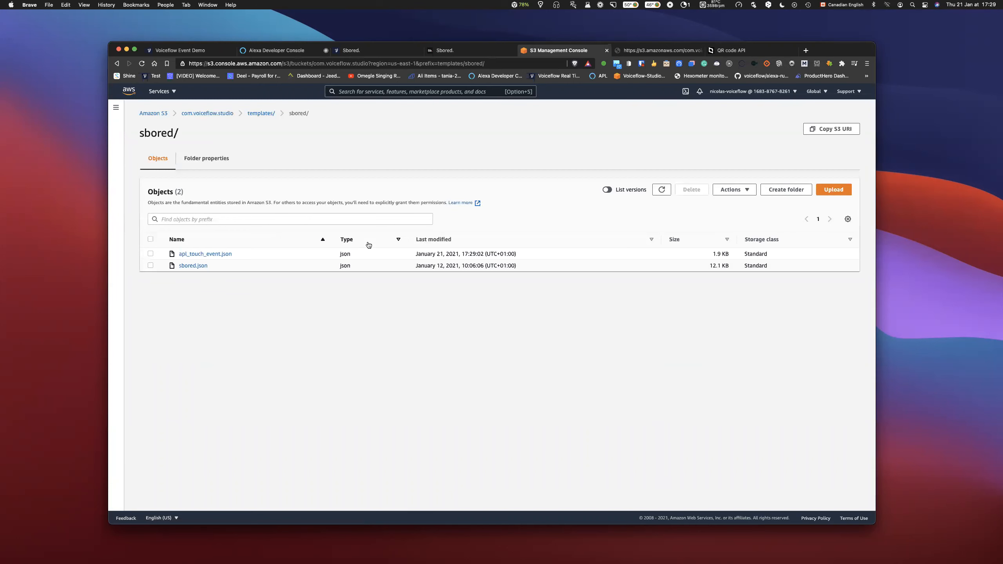
{"action": "left_click", "coordinate": [206, 253]}
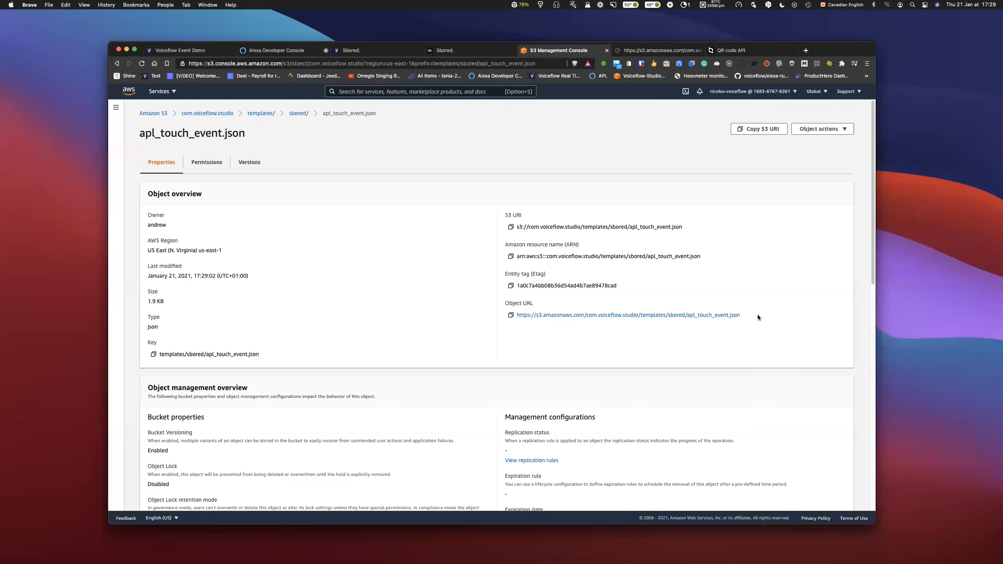
{"action": "left_click", "coordinate": [510, 316]}
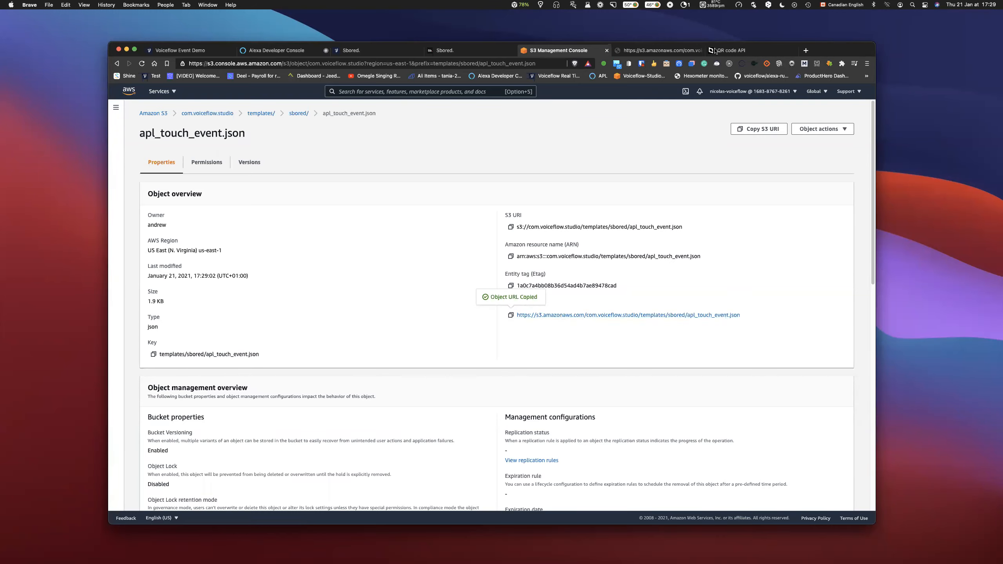
{"action": "left_click", "coordinate": [805, 50]}
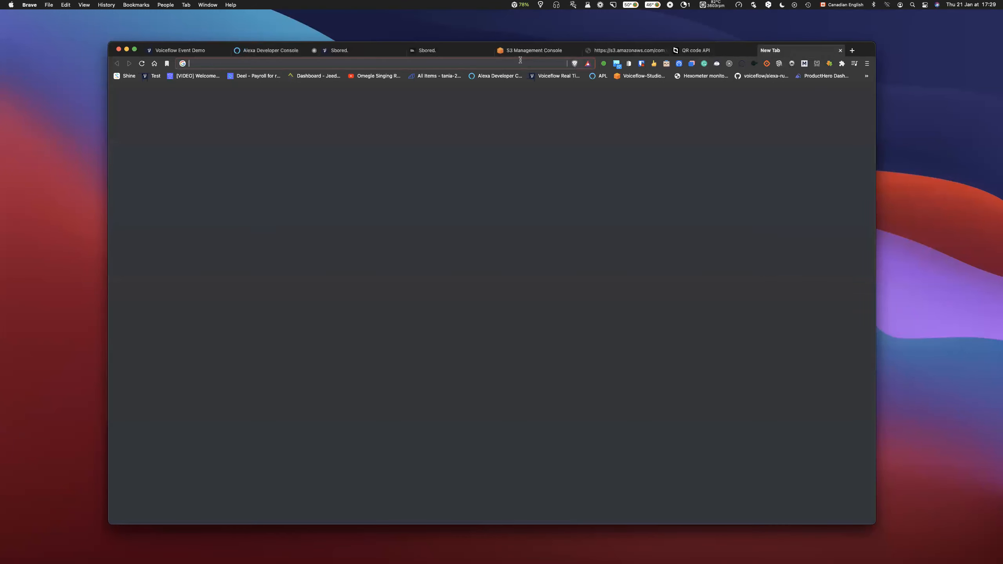
{"action": "right_click", "coordinate": [523, 63]}
{"action": "left_click", "coordinate": [539, 117]}
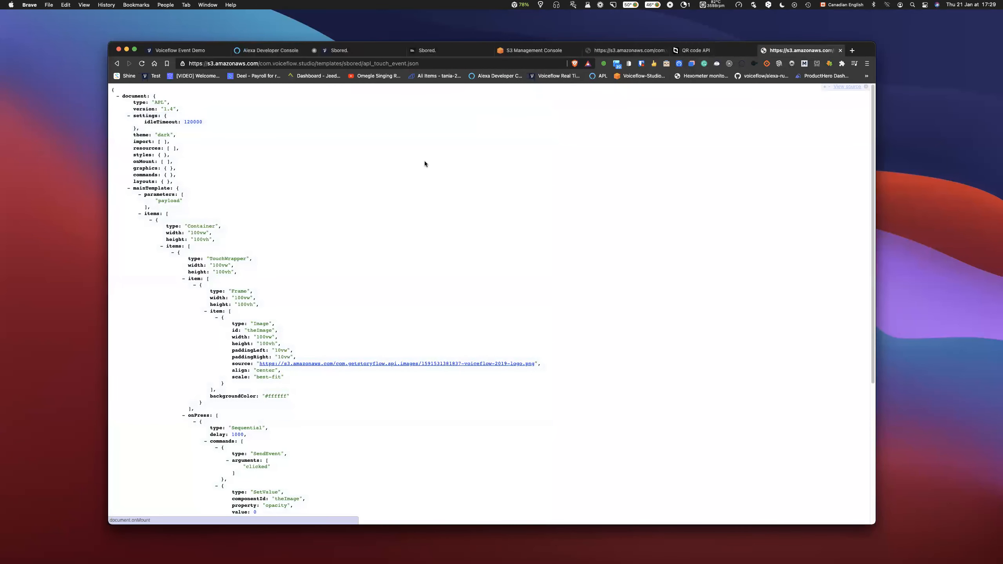
Examine the public APL JSON, including its mainTemplate items and onPress commands, and close its tab
{"action": "scroll", "coordinate": [383, 203], "scroll_direction": "down", "scroll_amount": 5}
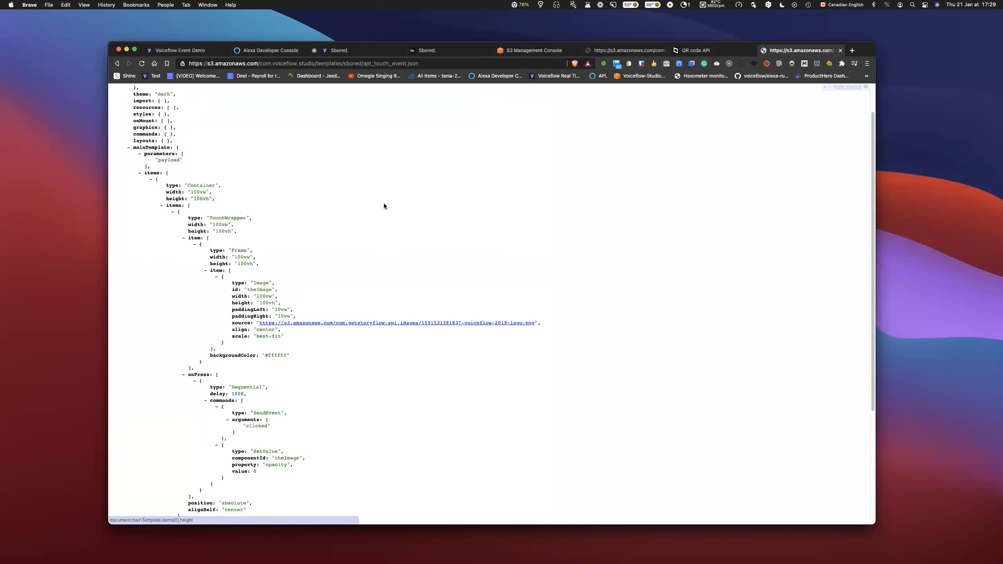
{"action": "scroll", "coordinate": [389, 189], "scroll_direction": "down", "scroll_amount": 5}
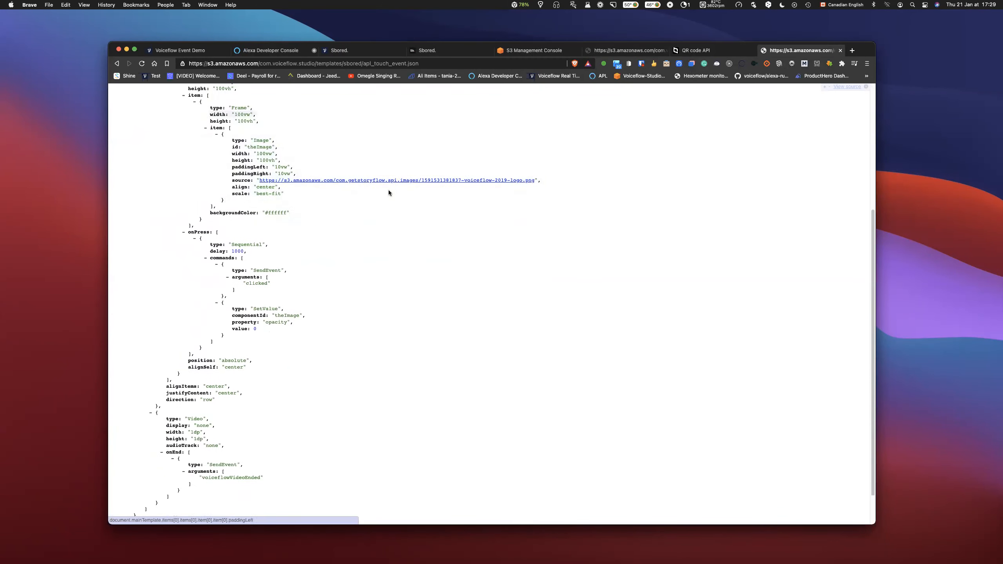
{"action": "scroll", "coordinate": [390, 192], "scroll_direction": "up", "scroll_amount": 10}
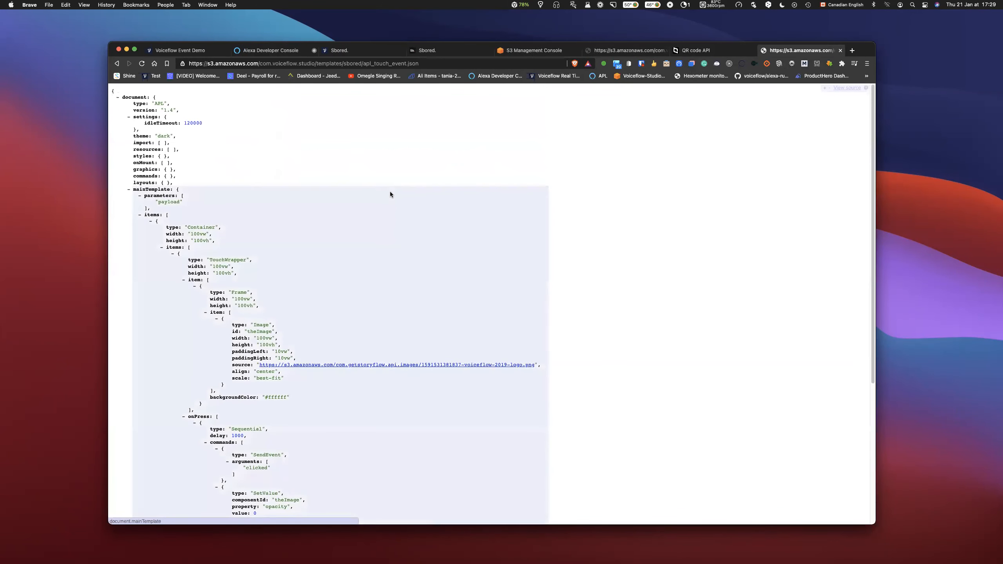
{"action": "scroll", "coordinate": [390, 191], "scroll_direction": "down", "scroll_amount": 5}
{"action": "scroll", "coordinate": [390, 191], "scroll_direction": "up", "scroll_amount": 3}
{"action": "scroll", "coordinate": [386, 159], "scroll_direction": "up", "scroll_amount": 3}
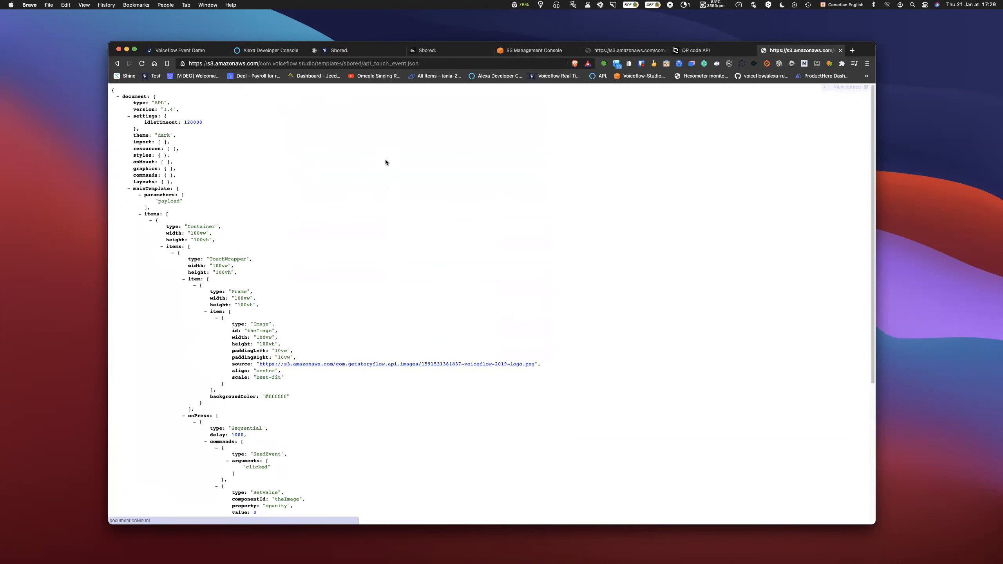
{"action": "scroll", "coordinate": [350, 179], "scroll_direction": "down", "scroll_amount": 2}
{"action": "scroll", "coordinate": [352, 181], "scroll_direction": "down", "scroll_amount": 3}
{"action": "scroll", "coordinate": [352, 181], "scroll_direction": "up", "scroll_amount": 5}
{"action": "scroll", "coordinate": [352, 182], "scroll_direction": "down", "scroll_amount": 6}
{"action": "scroll", "coordinate": [351, 178], "scroll_direction": "up", "scroll_amount": 6}
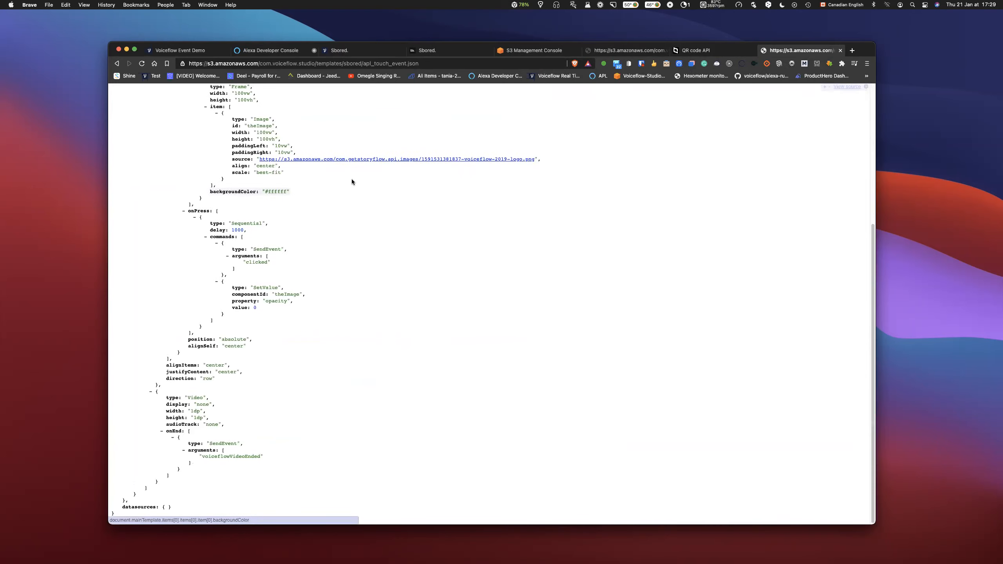
{"action": "left_click", "coordinate": [841, 50]}
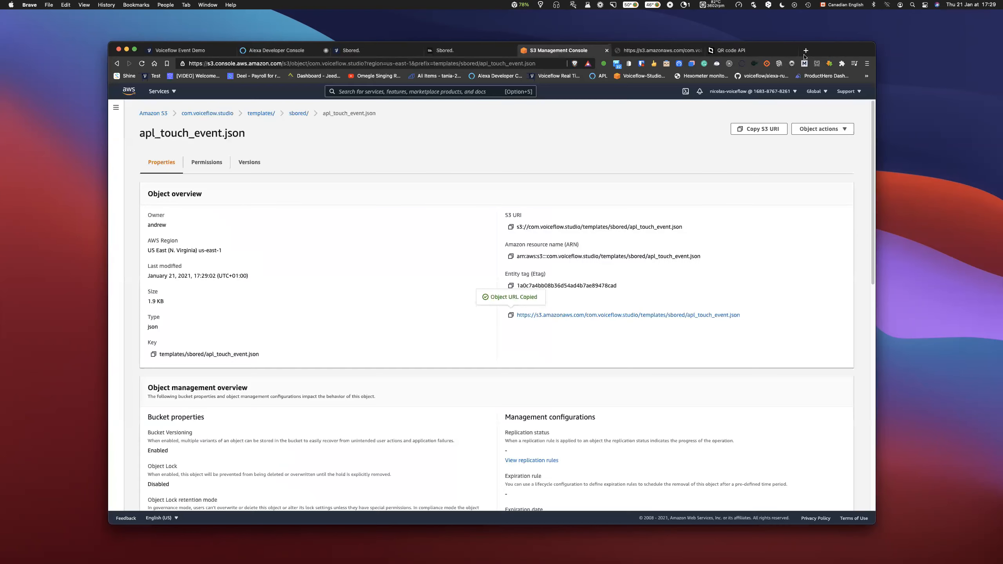
Open the uploaded skill's Alexa Developer Console test page from Voiceflow and copy the invocation name from the project settings
{"action": "left_click", "coordinate": [382, 54]}
{"action": "left_click", "coordinate": [815, 134]}
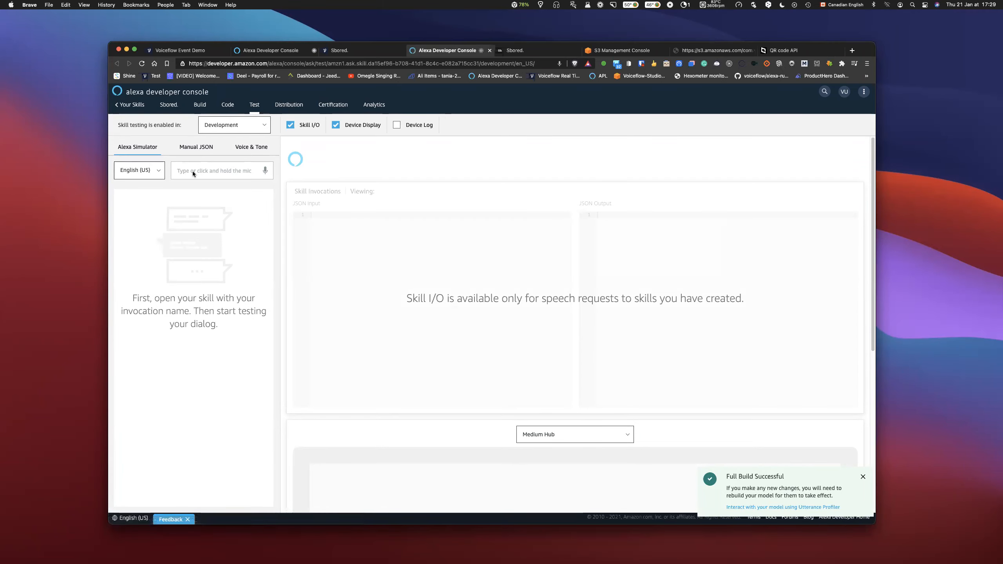
{"action": "left_click", "coordinate": [359, 54]}
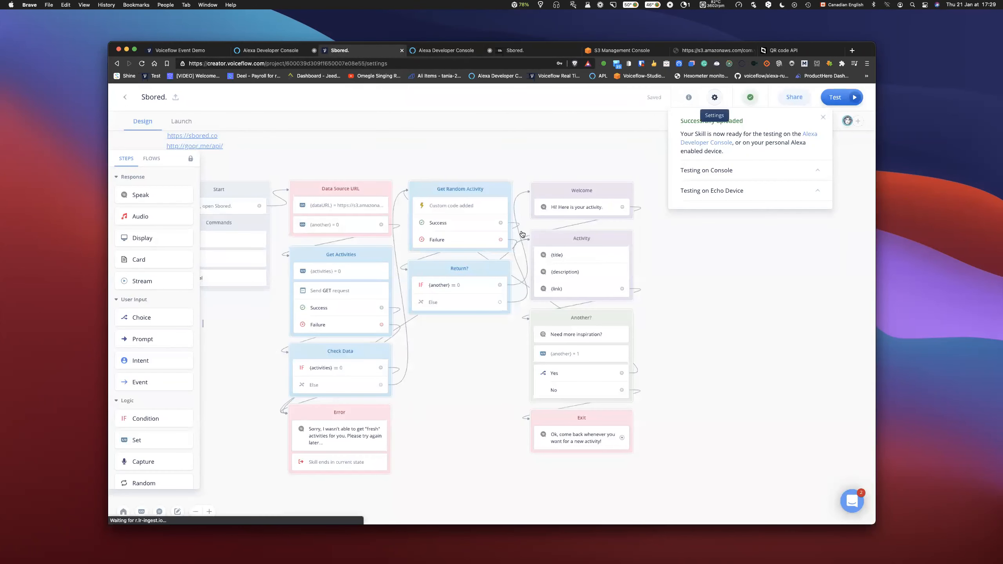
{"action": "left_click_drag", "start_coordinate": [446, 240], "coordinate": [397, 239]}
{"action": "key", "text": "super+c"}
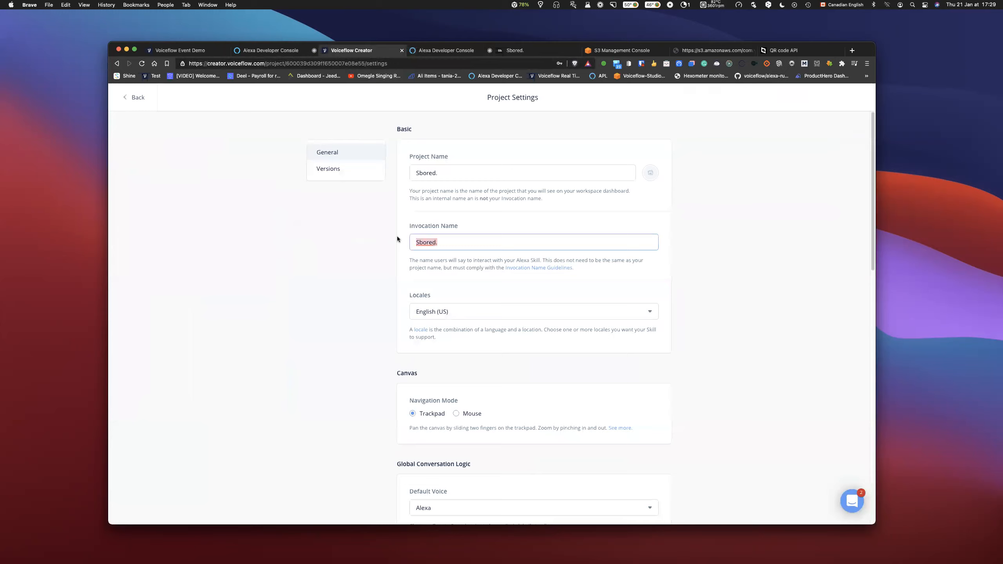
{"action": "left_click", "coordinate": [300, 213]}
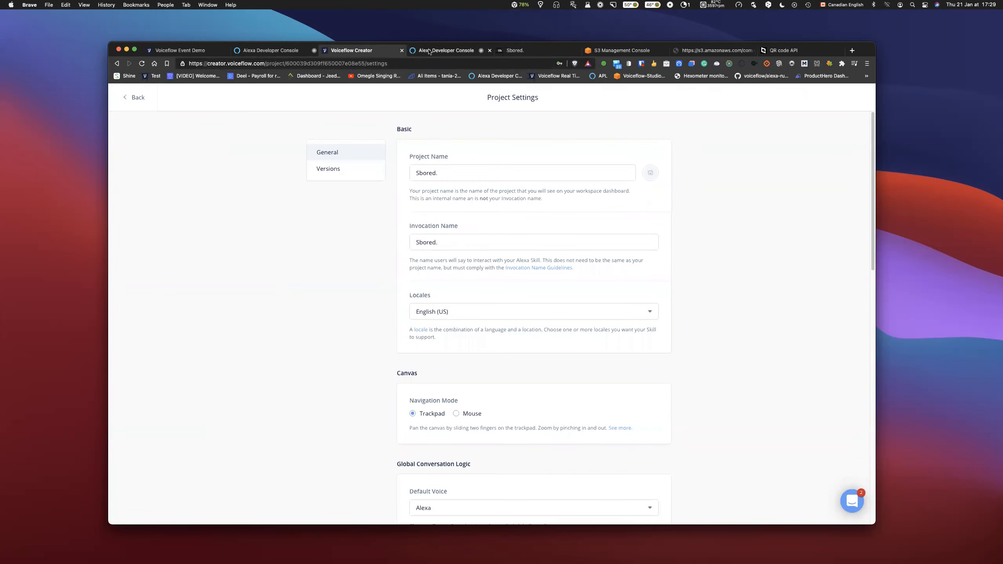
Send the copied name "Sbored." to the Alexa simulator and hide the Skill I/O view
{"action": "left_click", "coordinate": [446, 51]}
{"action": "key", "text": "super+v"}
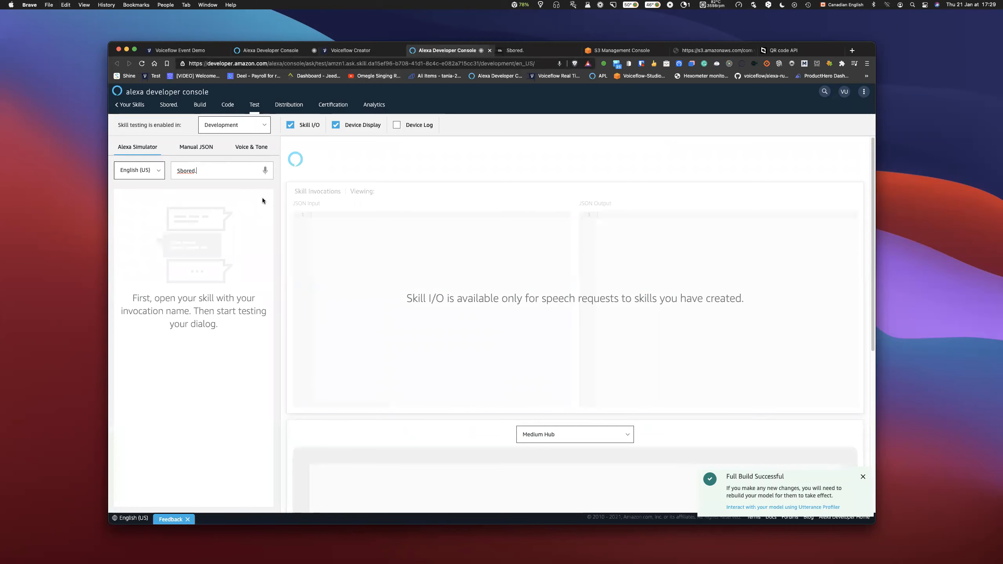
{"action": "key", "text": "Return"}
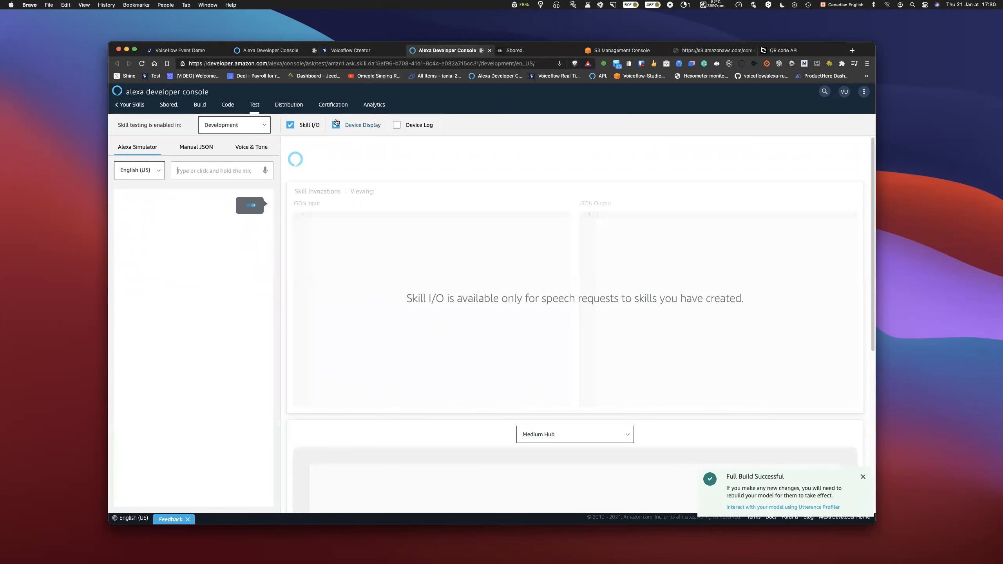
{"action": "left_click", "coordinate": [310, 126]}
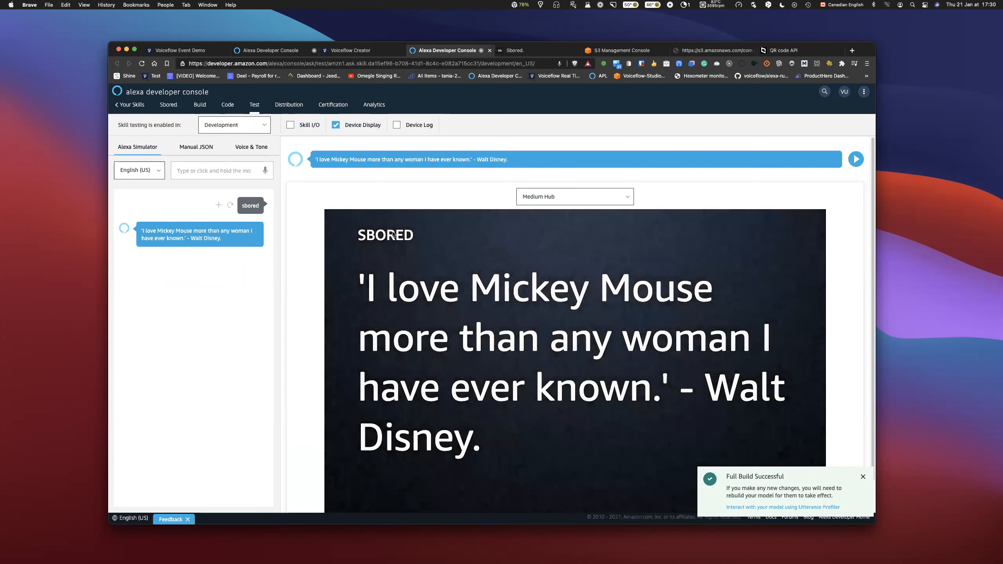
Launch the skill in the simulator with "open Sbored." and answer "yes" to request another activity
{"action": "left_click", "coordinate": [207, 174]}
{"action": "type", "text": "Sbored."}
{"action": "key", "text": "super+Left"}
{"action": "type", "text": "open"}
{"action": "key", "text": "Return"}
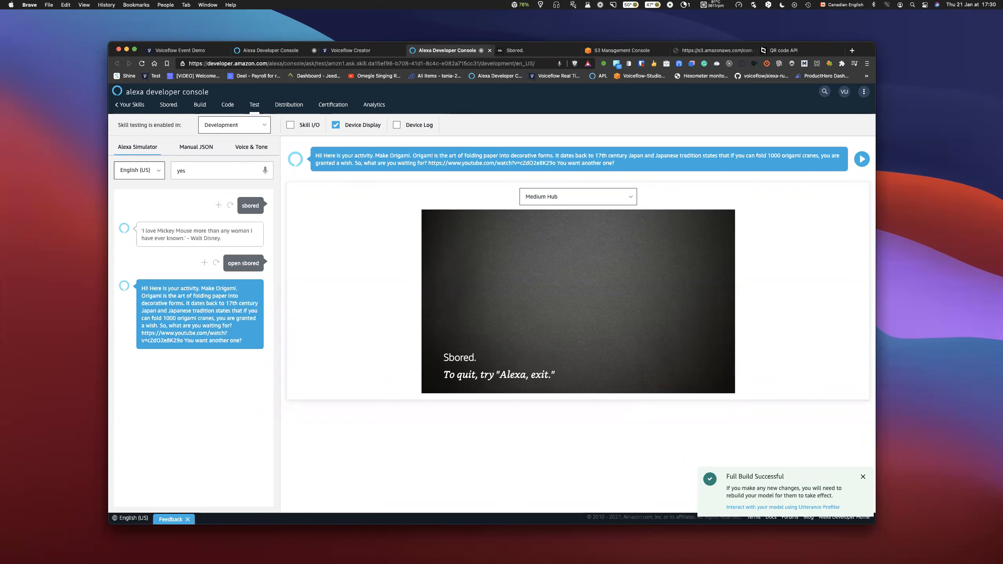
{"action": "left_click", "coordinate": [230, 264]}
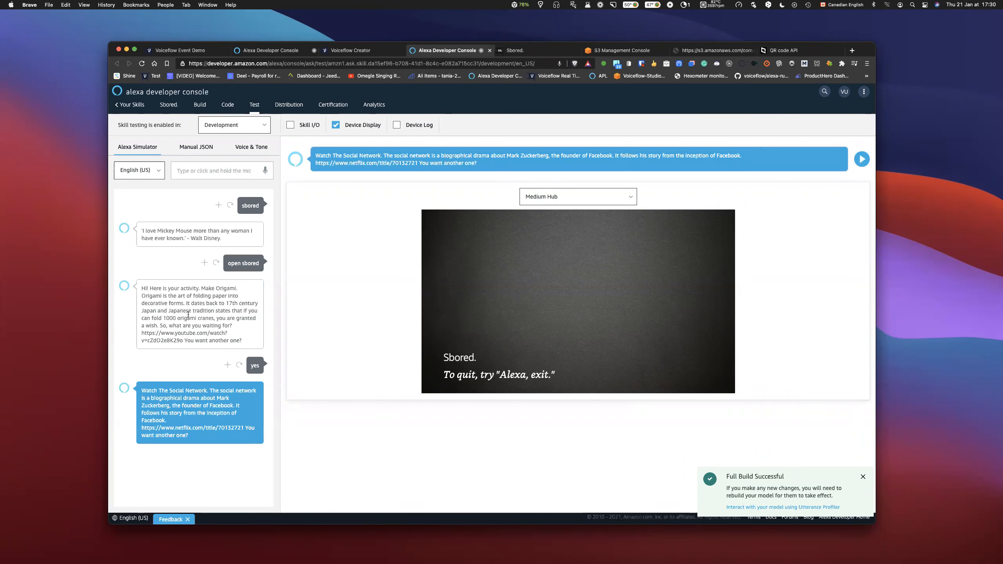
Highlight the greeting in the skill's first activity reply and the Netflix link in its second reply
{"action": "left_click_drag", "start_coordinate": [141, 288], "coordinate": [202, 288]}
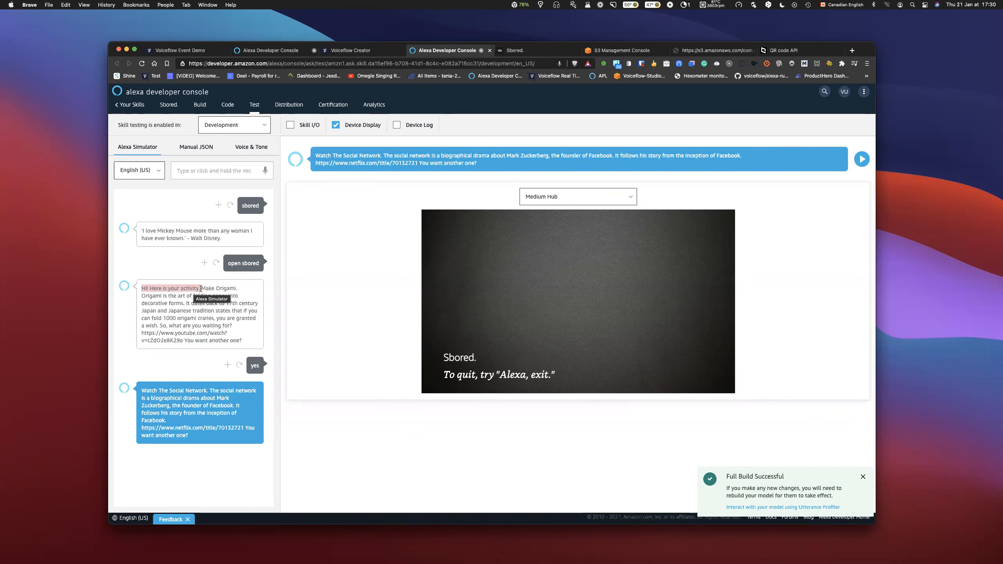
{"action": "left_click", "coordinate": [207, 407]}
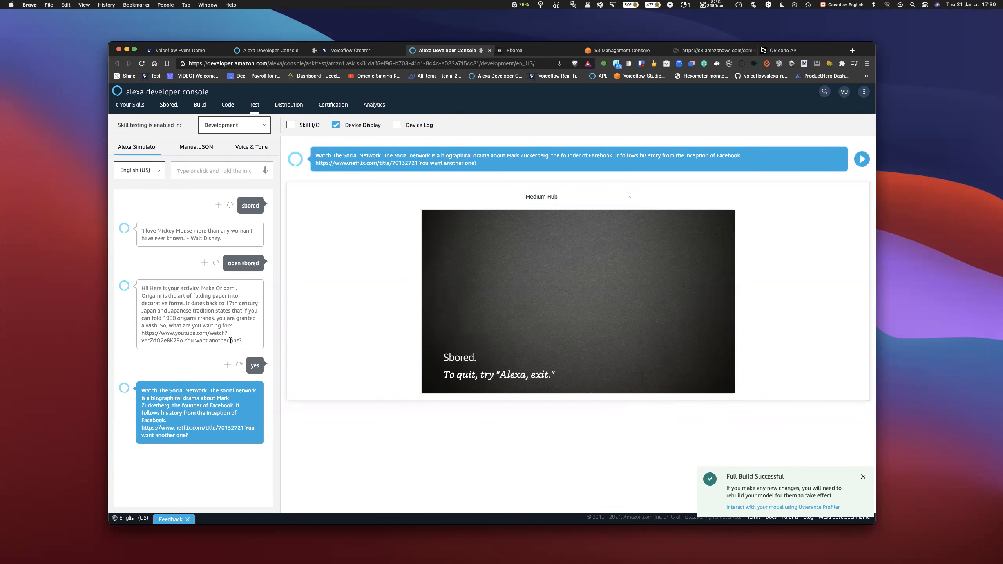
{"action": "left_click", "coordinate": [365, 51]}
{"action": "left_click", "coordinate": [446, 50]}
{"action": "left_click_drag", "start_coordinate": [244, 428], "coordinate": [144, 427]}
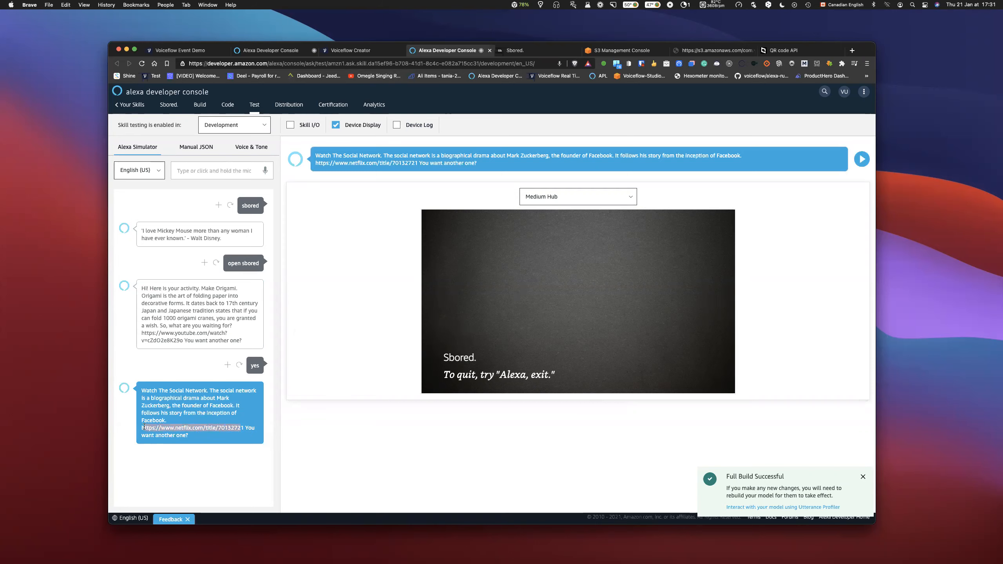
Return to the Sbored canvas and expand the link and description messages in the Activity block's Speak editor
{"action": "left_click", "coordinate": [347, 51]}
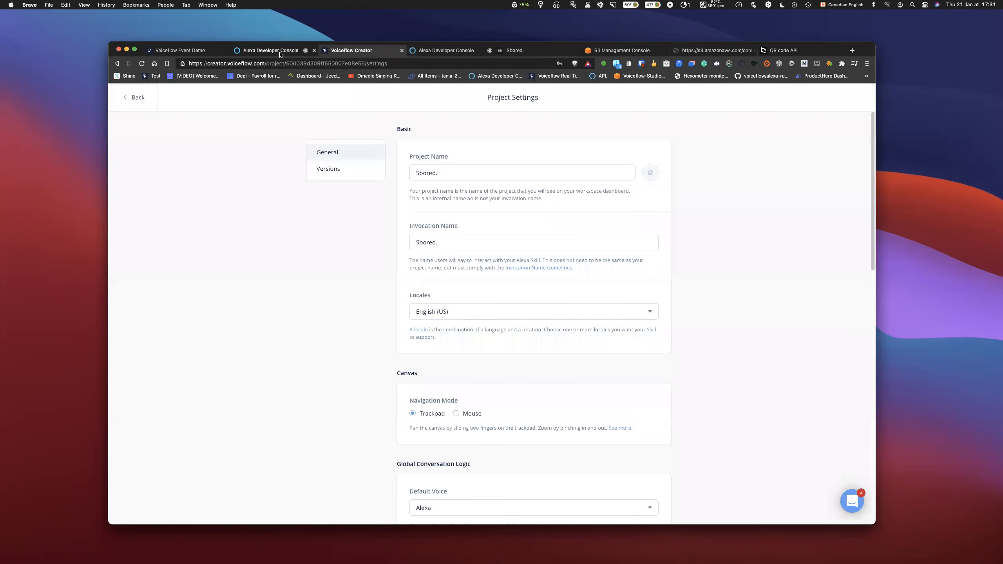
{"action": "left_click", "coordinate": [287, 55]}
{"action": "left_click", "coordinate": [355, 53]}
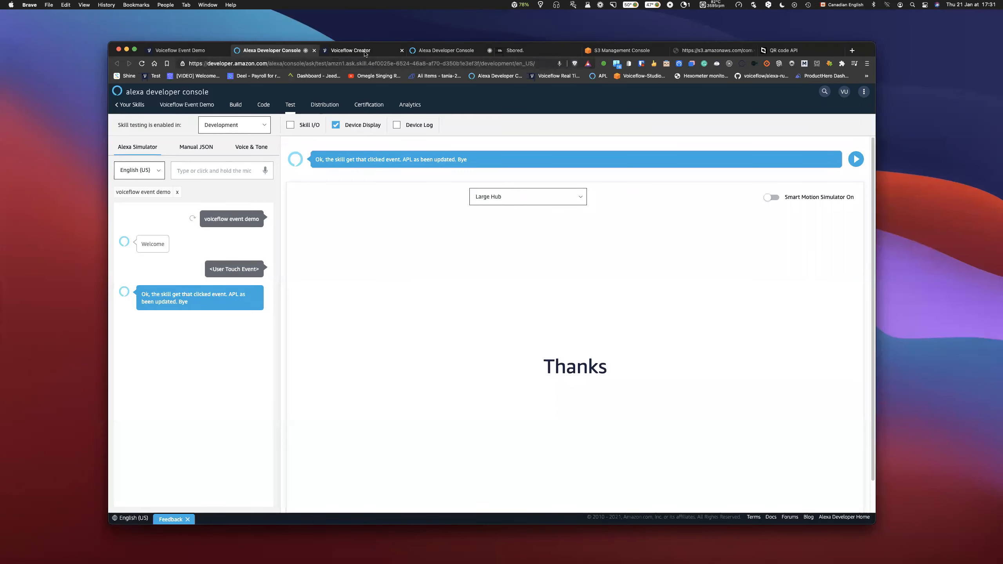
{"action": "left_click", "coordinate": [136, 97]}
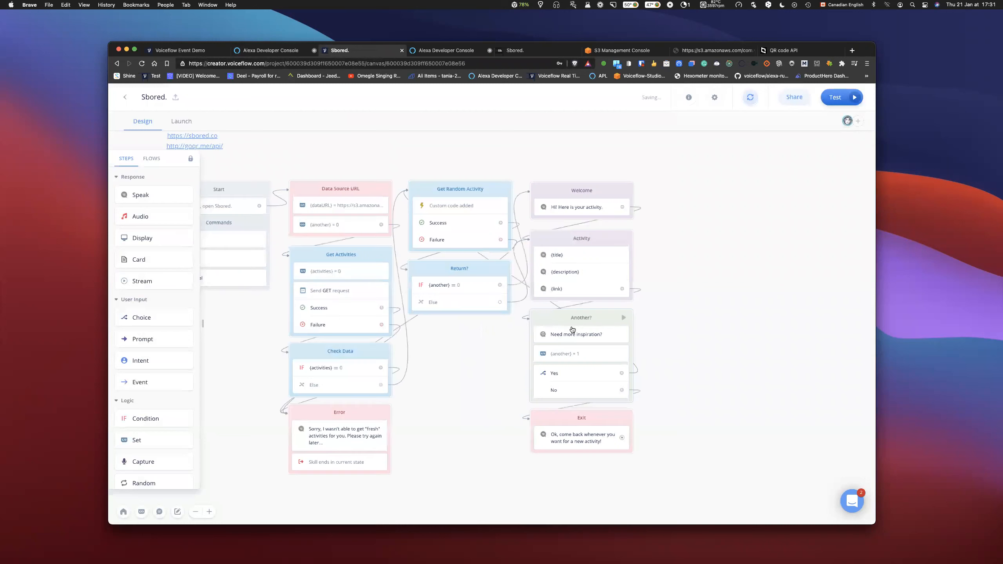
{"action": "left_click", "coordinate": [577, 291]}
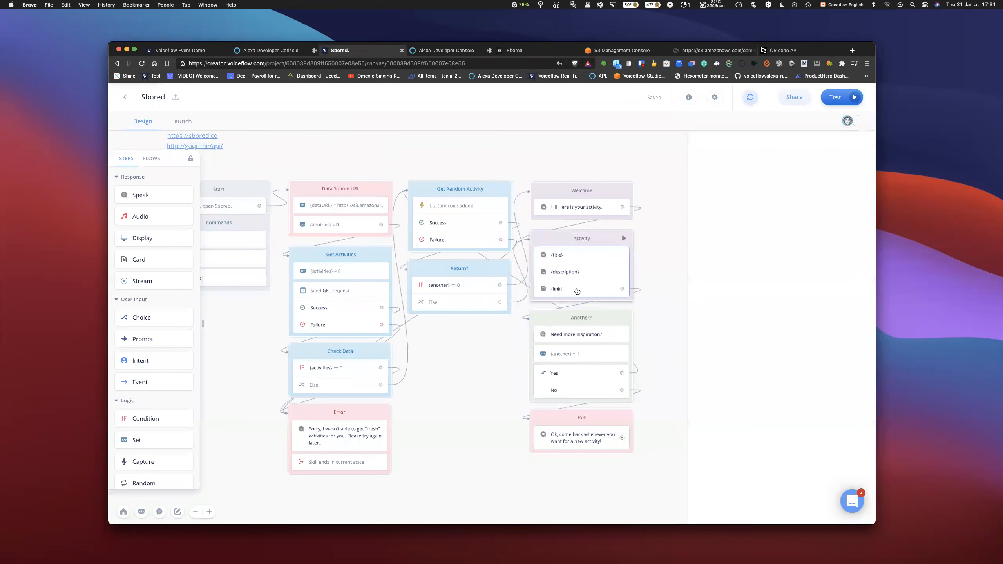
{"action": "left_click", "coordinate": [749, 231]}
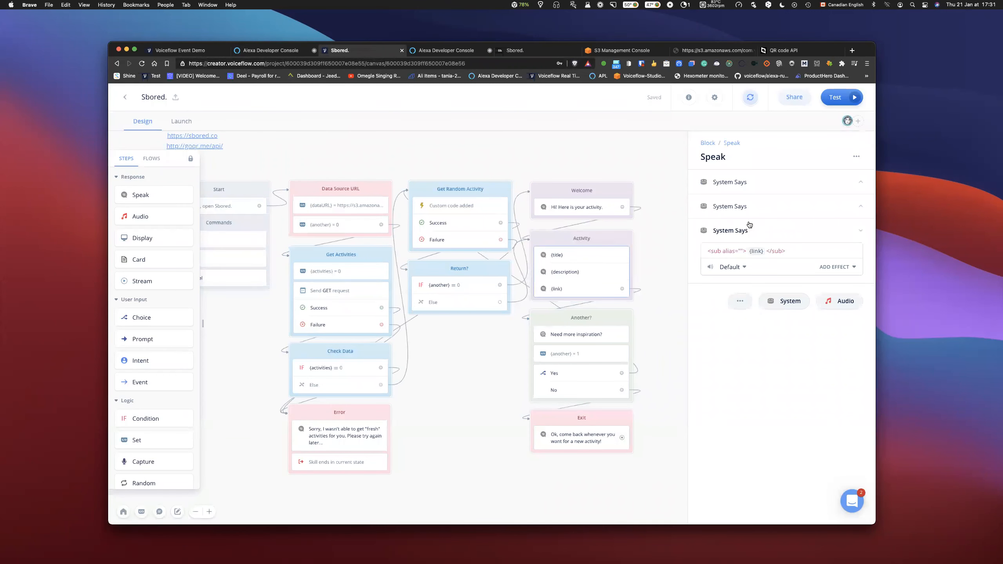
{"action": "left_click", "coordinate": [752, 209]}
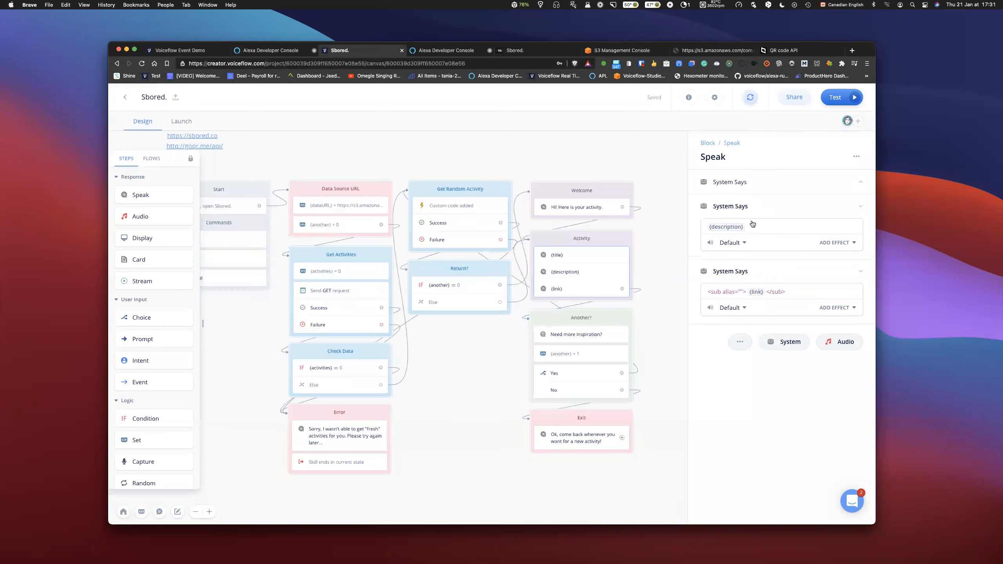
Insert {link} as the alias value of the sub tag in the link message
{"action": "left_click", "coordinate": [741, 295]}
{"action": "type", "text": "{}"}
{"action": "type", "text": "link}"}
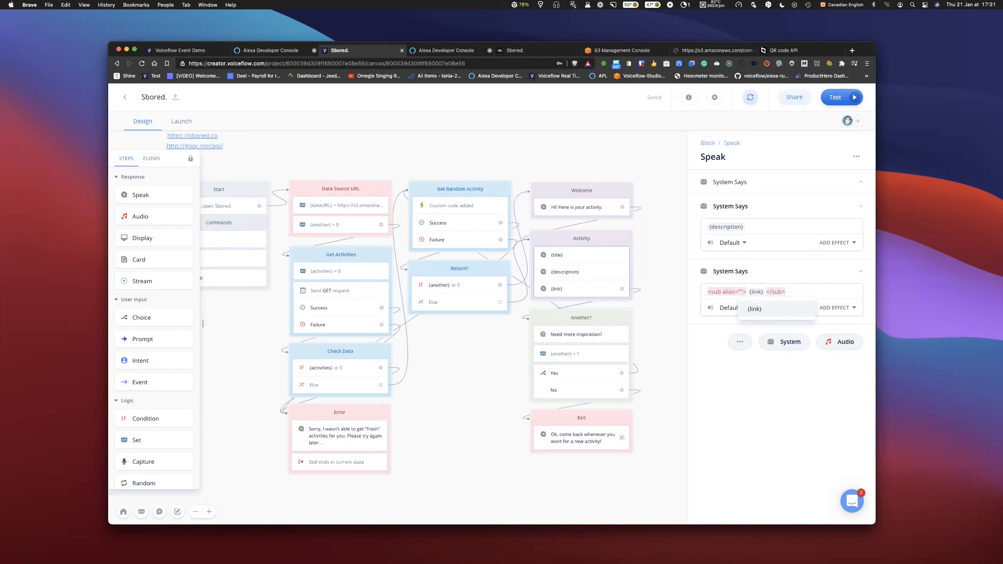
{"action": "key", "text": "Return"}
Try to remove the {link} variable between the sub tags and undo the deletions
{"action": "left_click", "coordinate": [780, 291]}
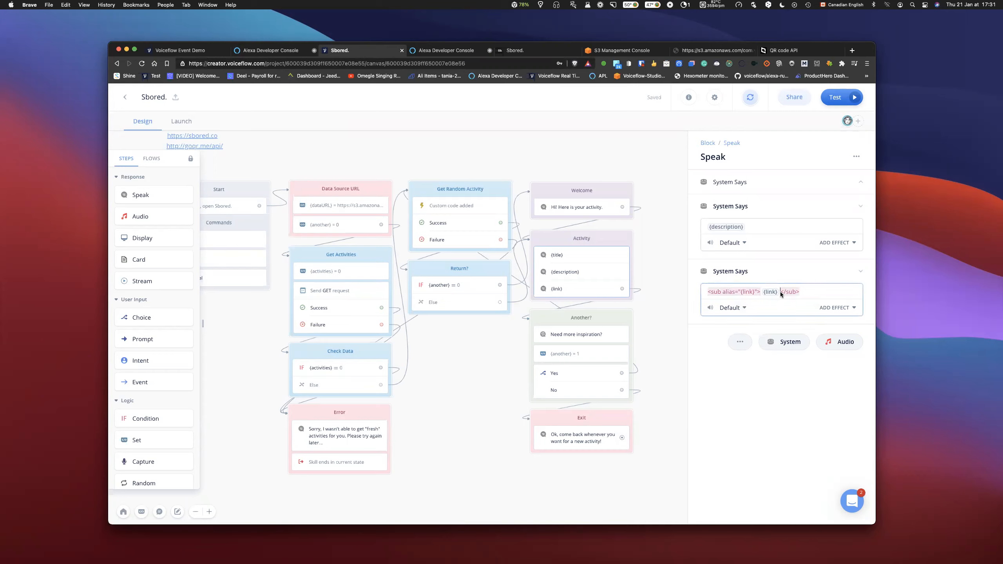
{"action": "left_click_drag", "start_coordinate": [781, 292], "coordinate": [767, 292]}
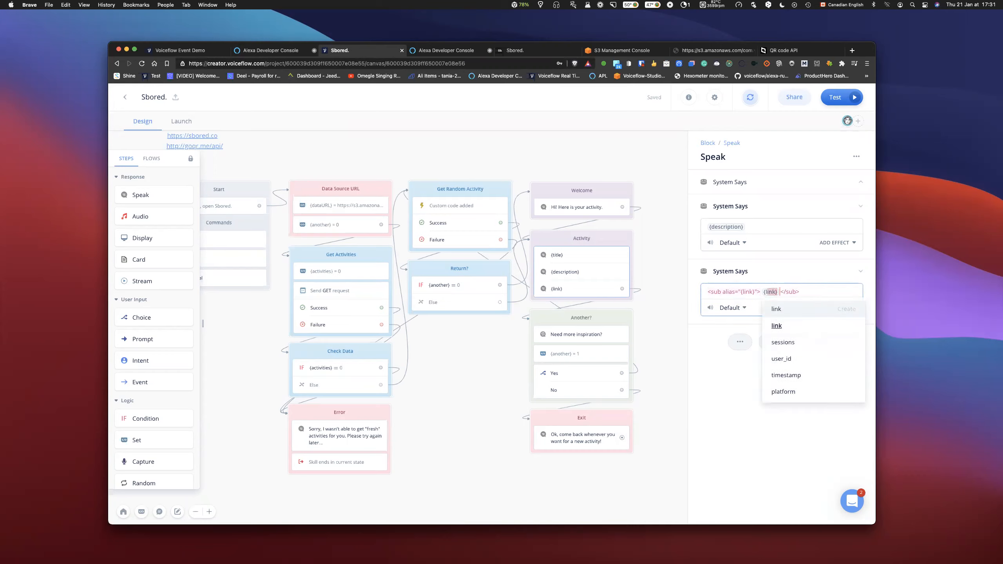
{"action": "key", "text": "shift+Left"}
{"action": "key", "text": "BackSpace"}
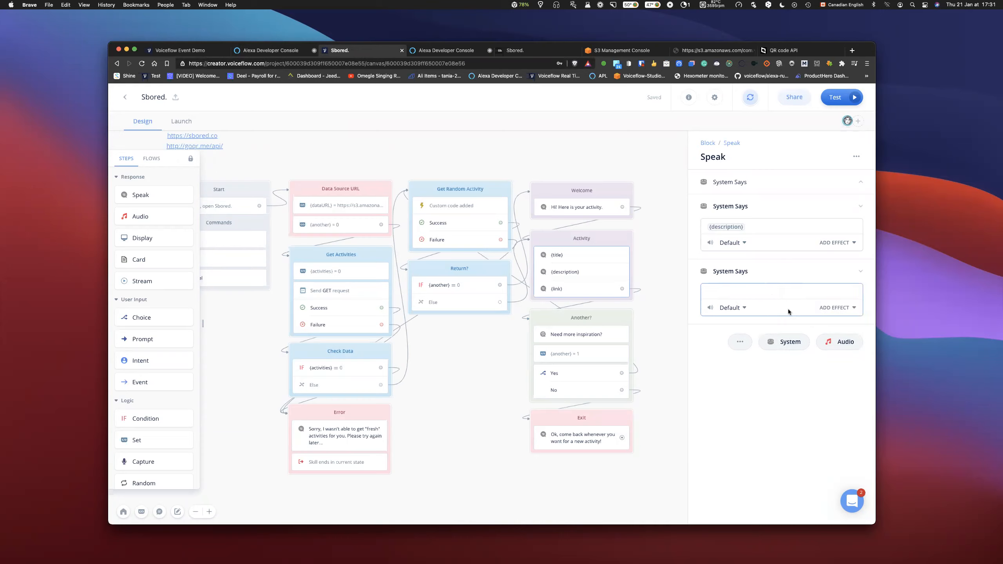
{"action": "key", "text": "BackSpace"}
{"action": "key", "text": "super+z"}
{"action": "key", "text": "super+z"}
{"action": "key", "text": "super+z"}
Fill the emptied link message in the Activity block's Speak step with only the {link} variable
{"action": "type", "text": "<sub alias="}
{"action": "left_click_drag", "start_coordinate": [746, 291], "coordinate": [699, 292]}
{"action": "key", "text": "BackSpace"}
{"action": "type", "text": "{url"}
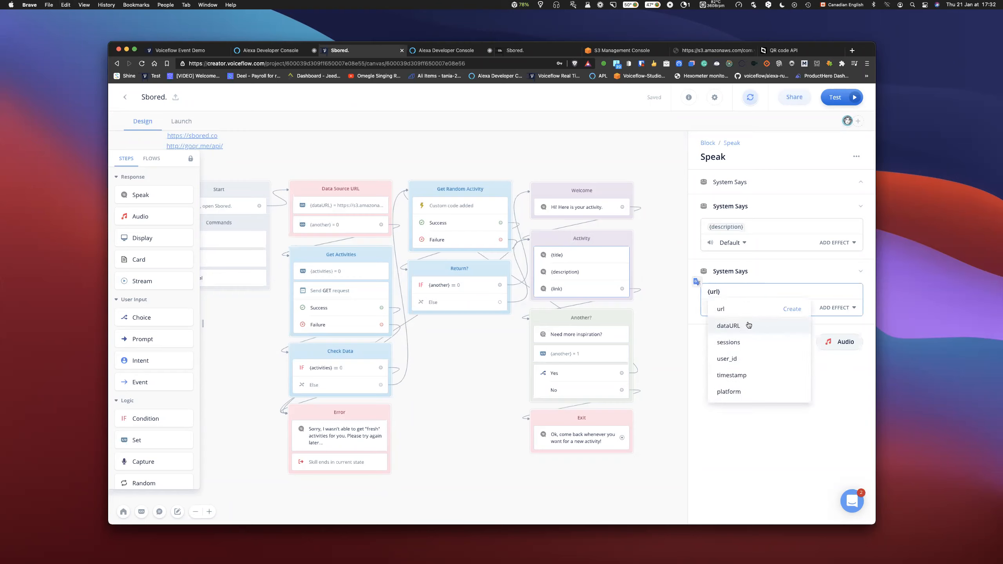
{"action": "key", "text": "BackSpace"}
{"action": "key", "text": "BackSpace"}
{"action": "key", "text": "BackSpace"}
{"action": "key", "text": "BackSpace"}
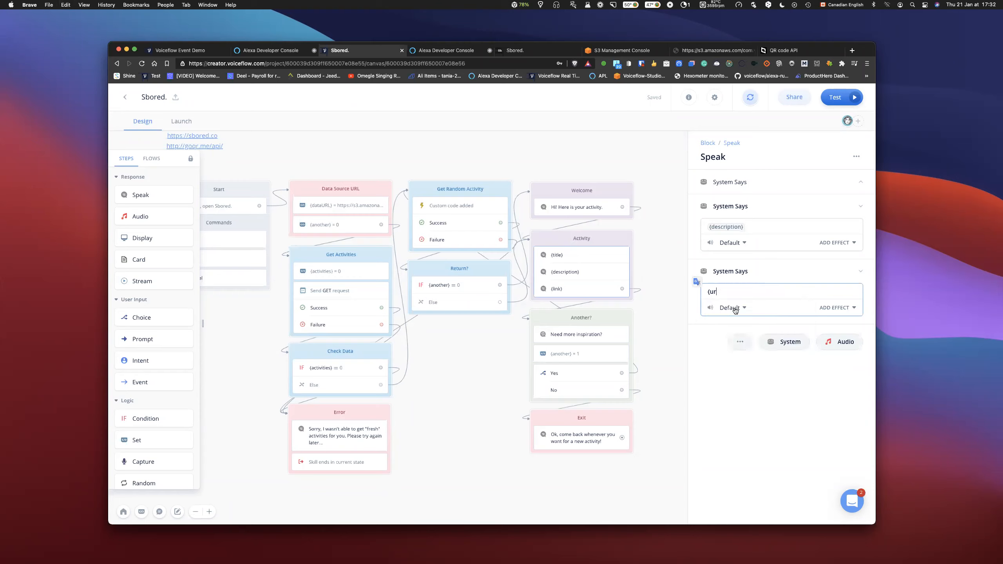
{"action": "type", "text": "link"}
{"action": "key", "text": "Return"}
Apply an Alias effect with the value "Test" around {link} and reselect the link variable between the sub tags
{"action": "left_click_drag", "start_coordinate": [755, 292], "coordinate": [701, 295]}
{"action": "left_click", "coordinate": [835, 308]}
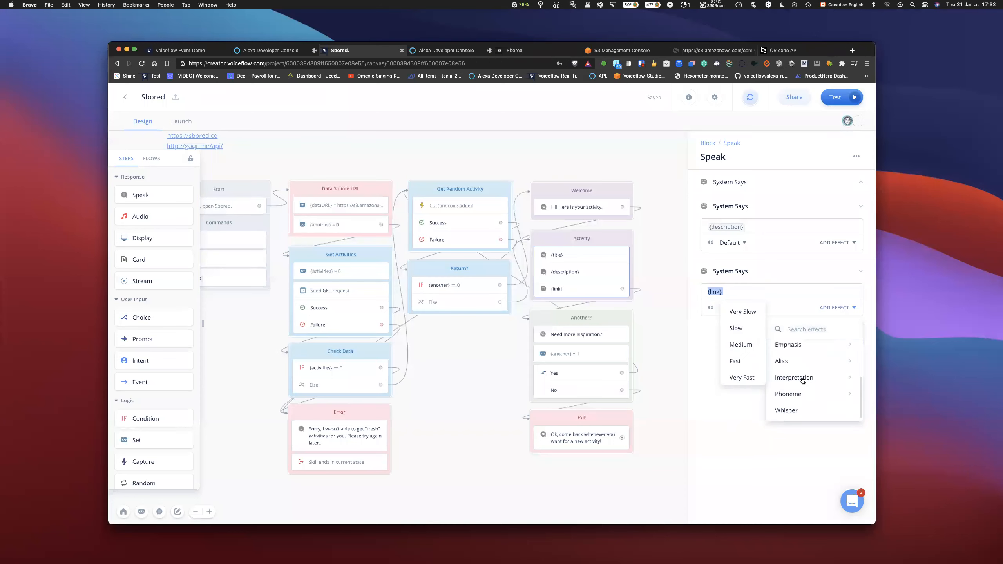
{"action": "mouse_move", "coordinate": [801, 361]}
{"action": "type", "text": "Test"}
{"action": "key", "text": "Return"}
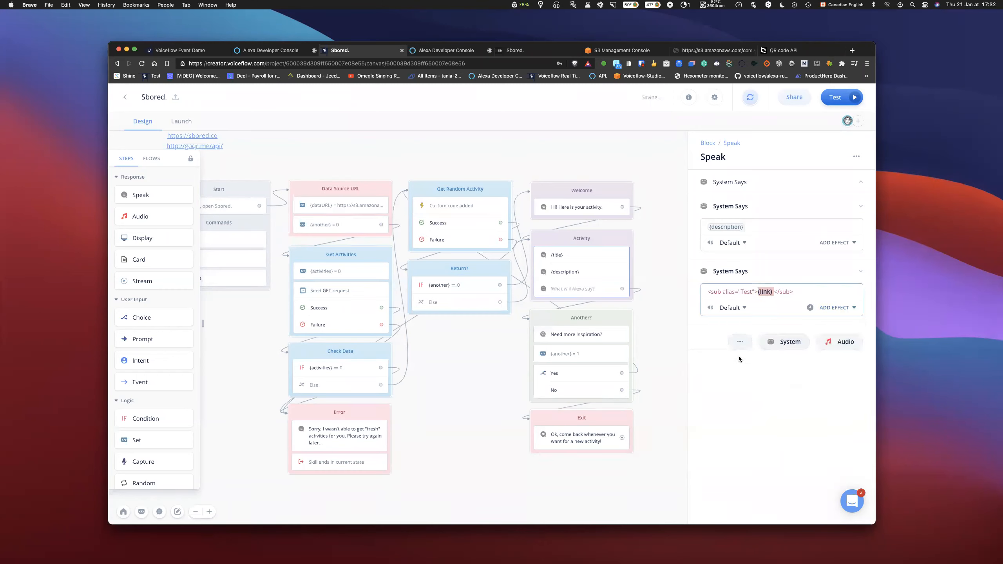
{"action": "left_click", "coordinate": [808, 294]}
{"action": "left_click", "coordinate": [770, 294]}
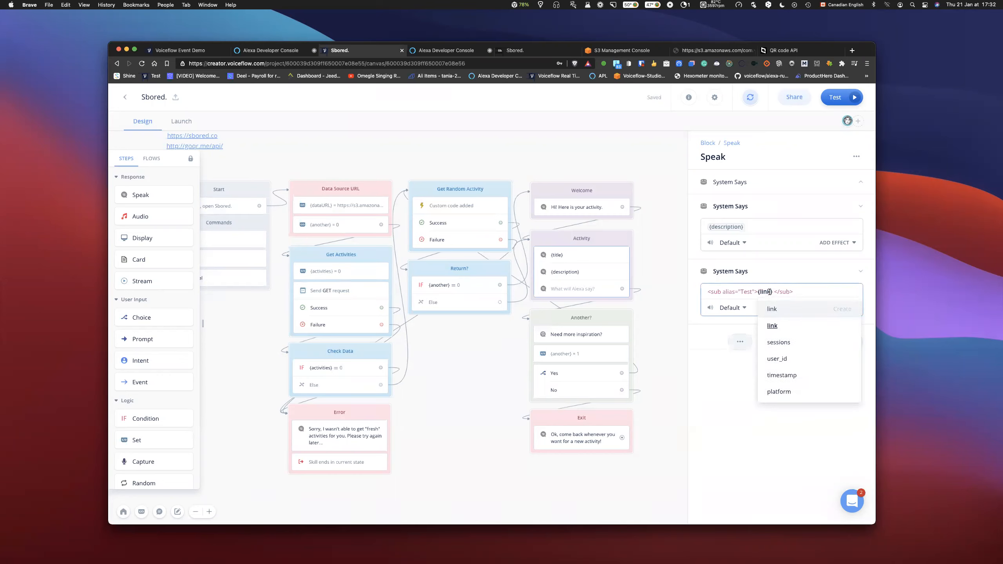
{"action": "left_click", "coordinate": [769, 326]}
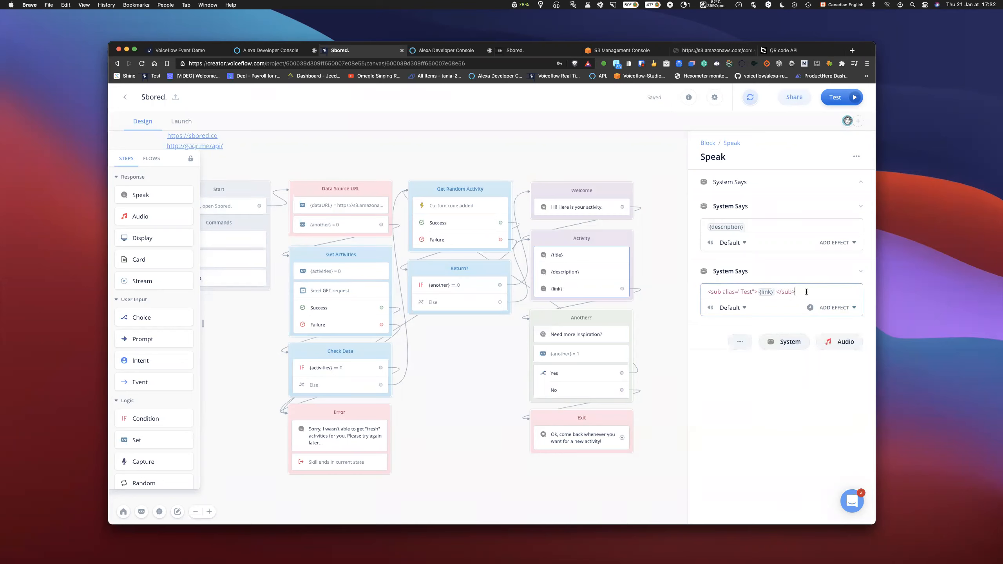
Upload the updated skill to Alexa under a vendor and recheck the Activity block's Speak messages
{"action": "left_click", "coordinate": [755, 103]}
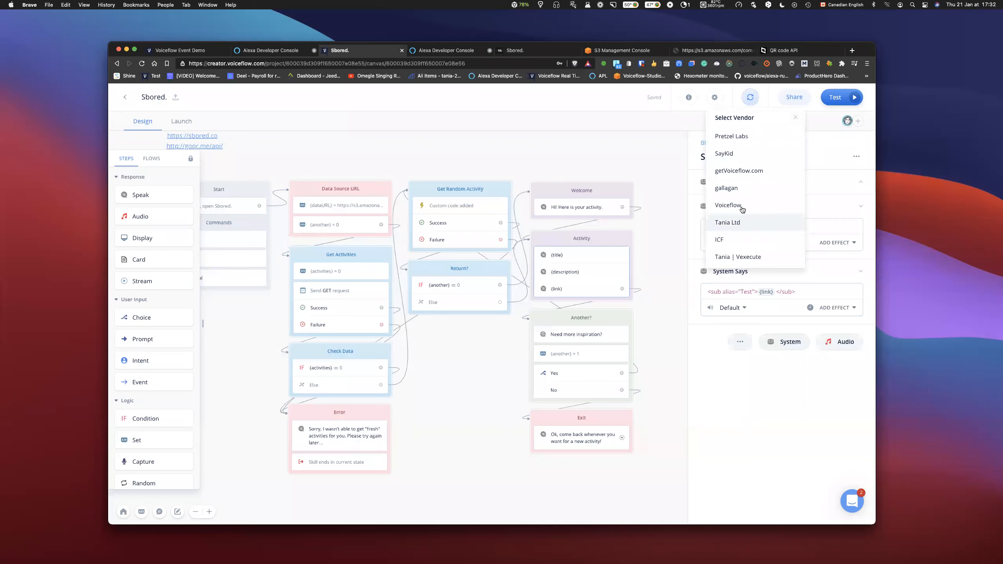
{"action": "left_click", "coordinate": [652, 191]}
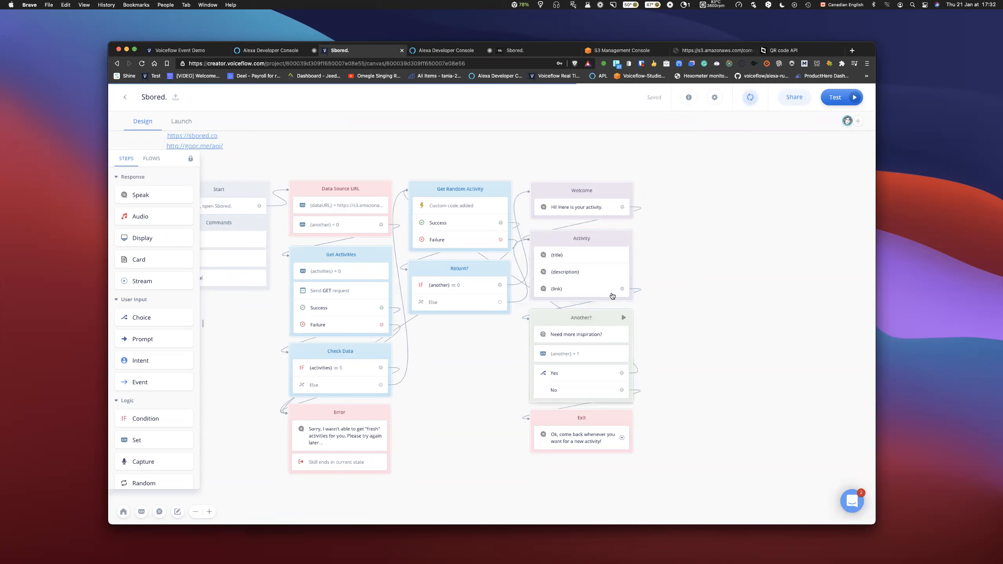
{"action": "left_click", "coordinate": [583, 277]}
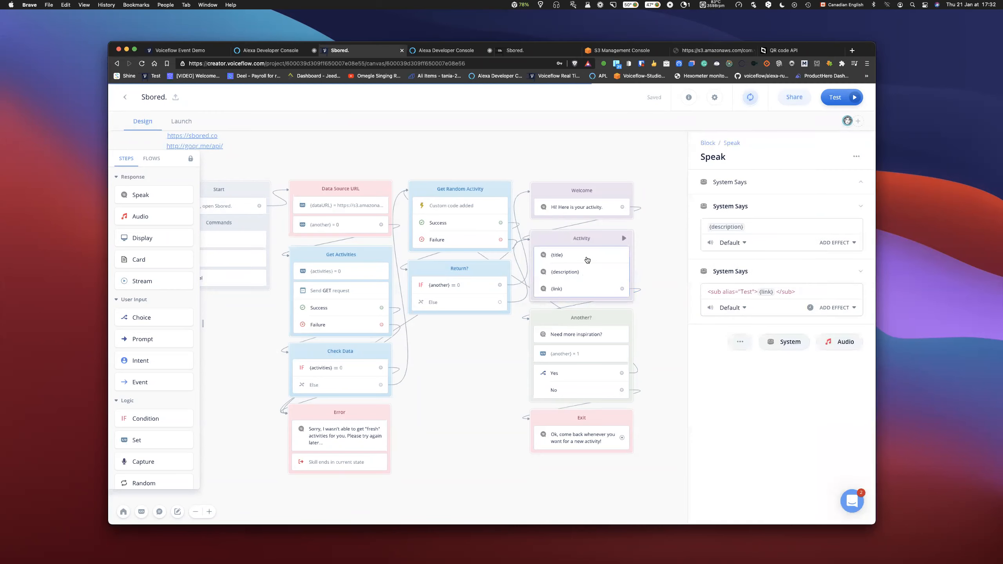
{"action": "left_click", "coordinate": [665, 231]}
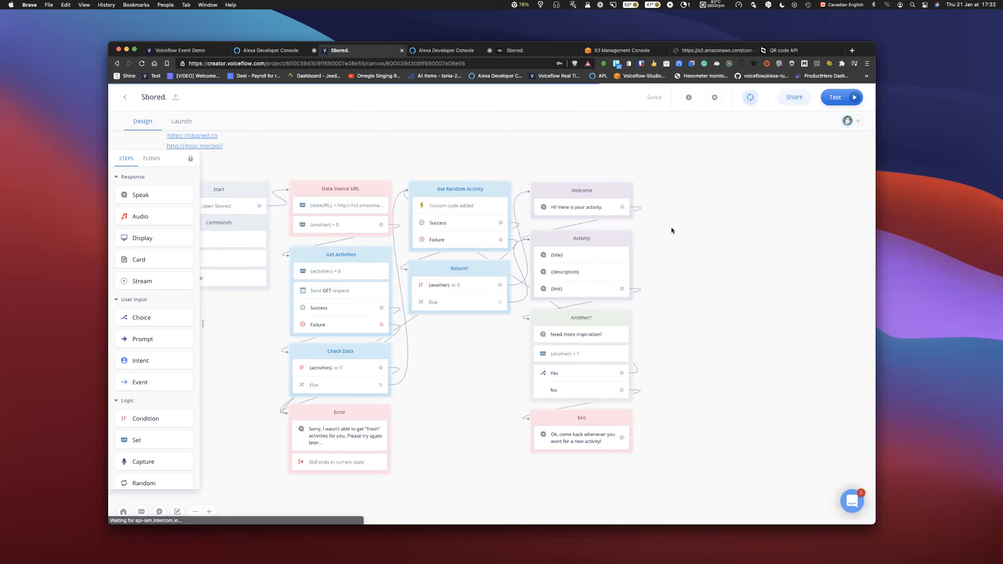
Add a Card step on the empty canvas beside the Activity block and set its card type to Standard
{"action": "scroll", "coordinate": [665, 231], "scroll_direction": "left", "scroll_amount": 1}
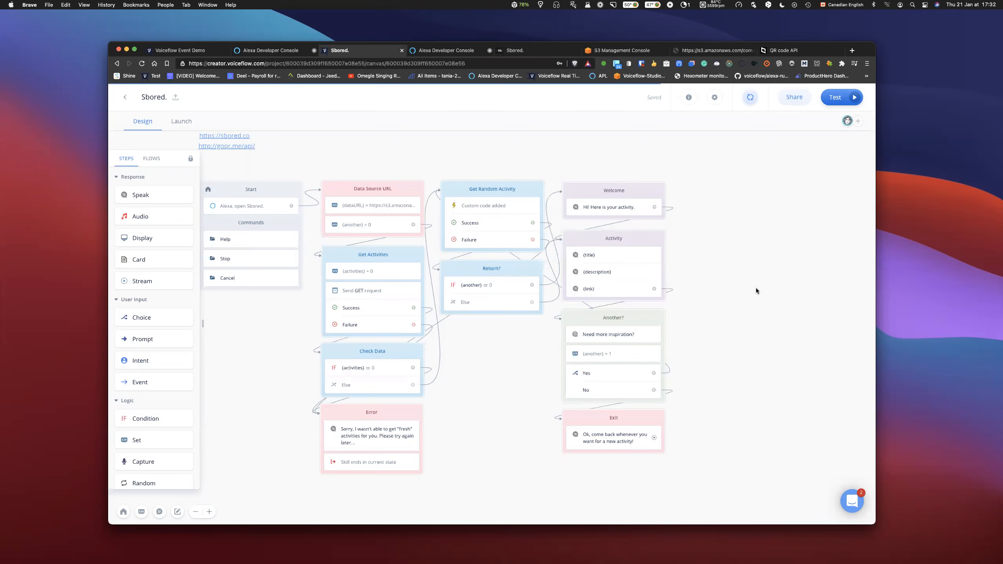
{"action": "scroll", "coordinate": [733, 289], "scroll_direction": "left", "scroll_amount": 3}
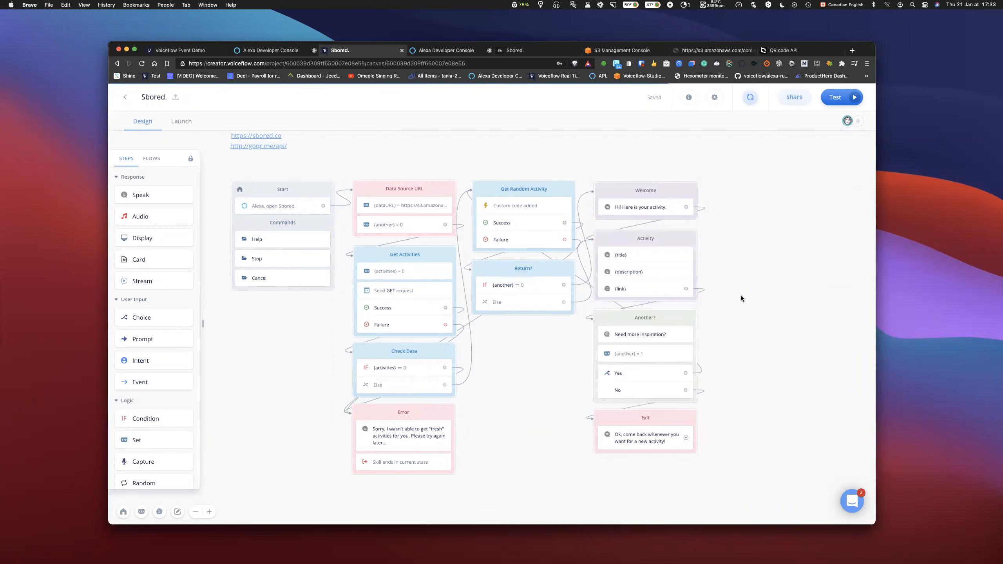
{"action": "scroll", "coordinate": [741, 295], "scroll_direction": "right", "scroll_amount": 3}
{"action": "scroll", "coordinate": [705, 293], "scroll_direction": "right", "scroll_amount": 2}
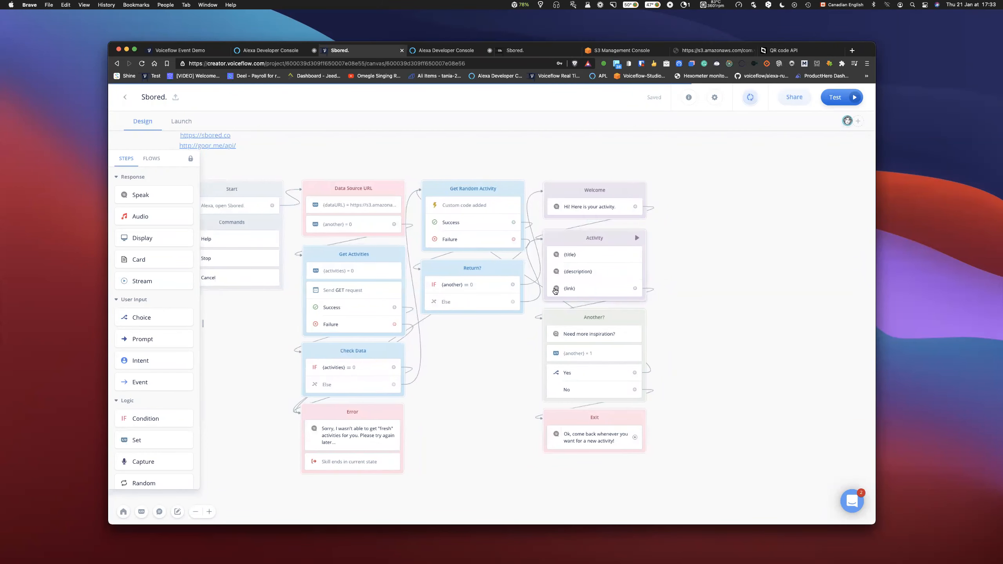
{"action": "scroll", "coordinate": [165, 308], "scroll_direction": "down", "scroll_amount": 3}
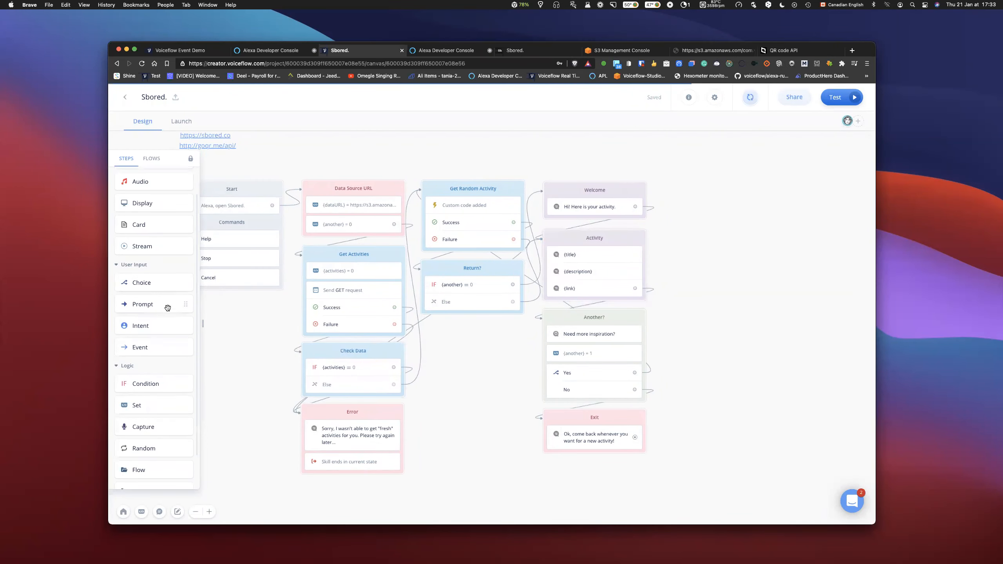
{"action": "scroll", "coordinate": [168, 308], "scroll_direction": "up", "scroll_amount": 3}
{"action": "left_click_drag", "start_coordinate": [135, 257], "coordinate": [722, 282]}
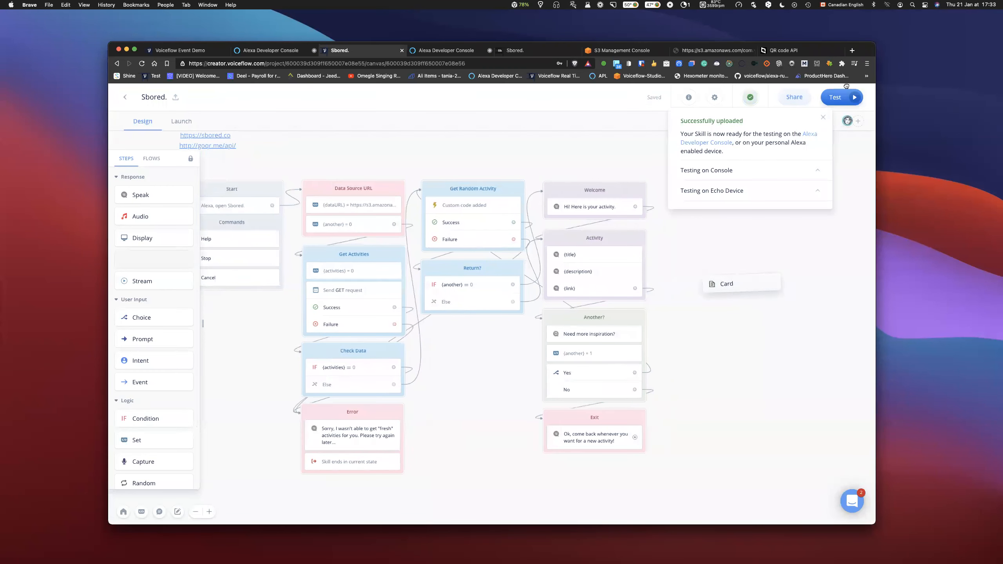
{"action": "left_click", "coordinate": [821, 120]}
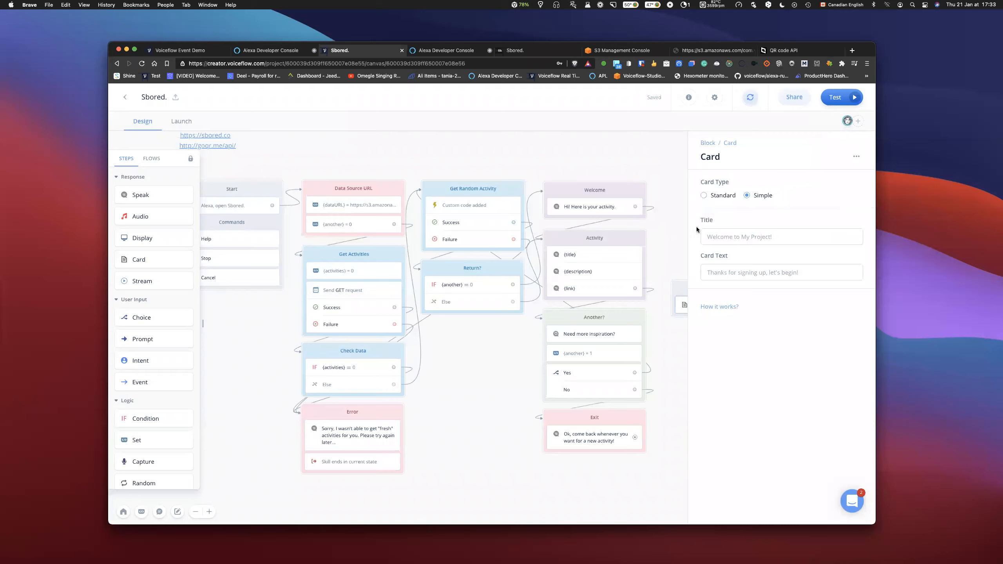
{"action": "left_click", "coordinate": [717, 199]}
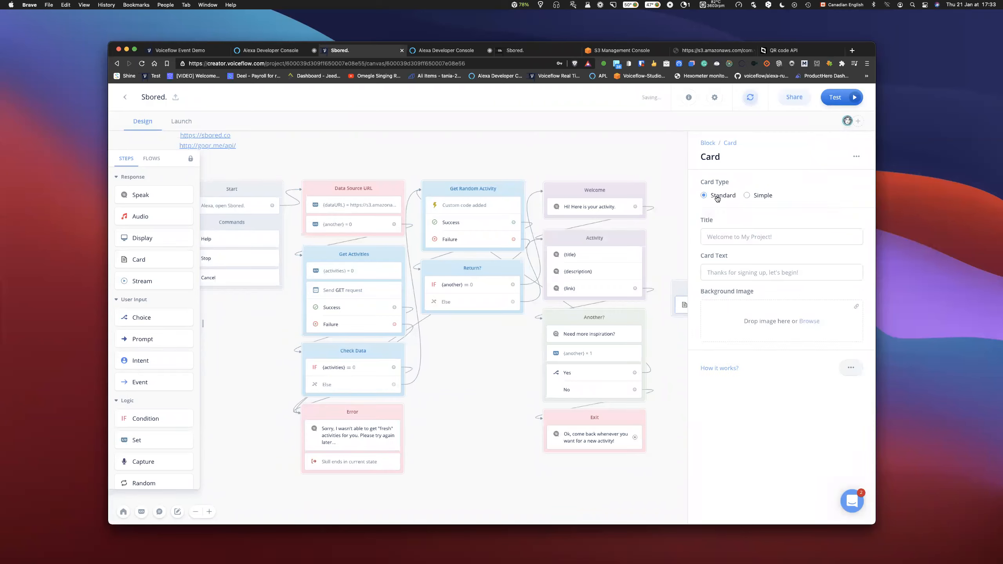
Rename the new block that holds the card step to "Card"
{"action": "left_click", "coordinate": [680, 340]}
{"action": "left_click_drag", "start_coordinate": [642, 291], "coordinate": [651, 240]}
{"action": "double_click", "coordinate": [680, 236]}
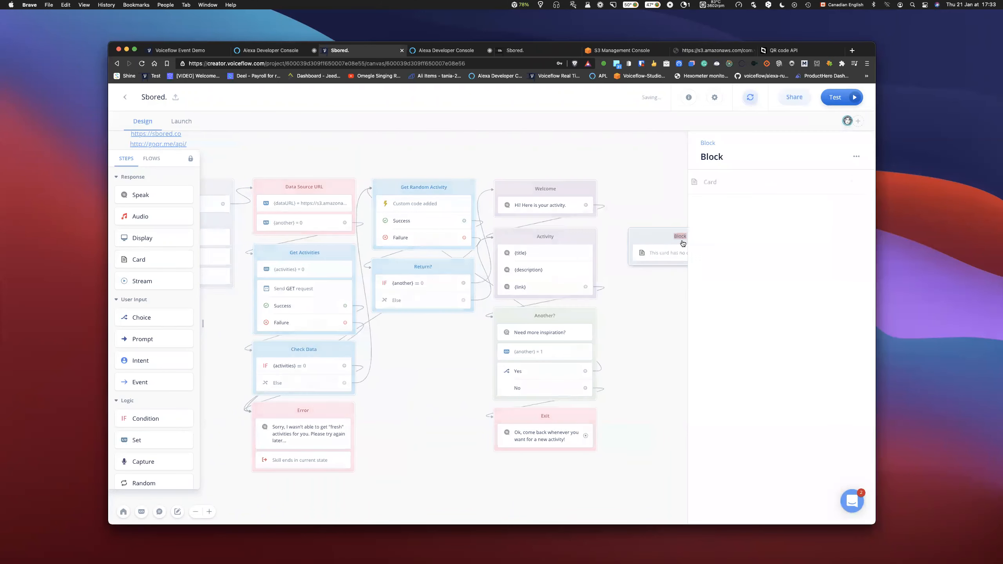
{"action": "type", "text": "Card"}
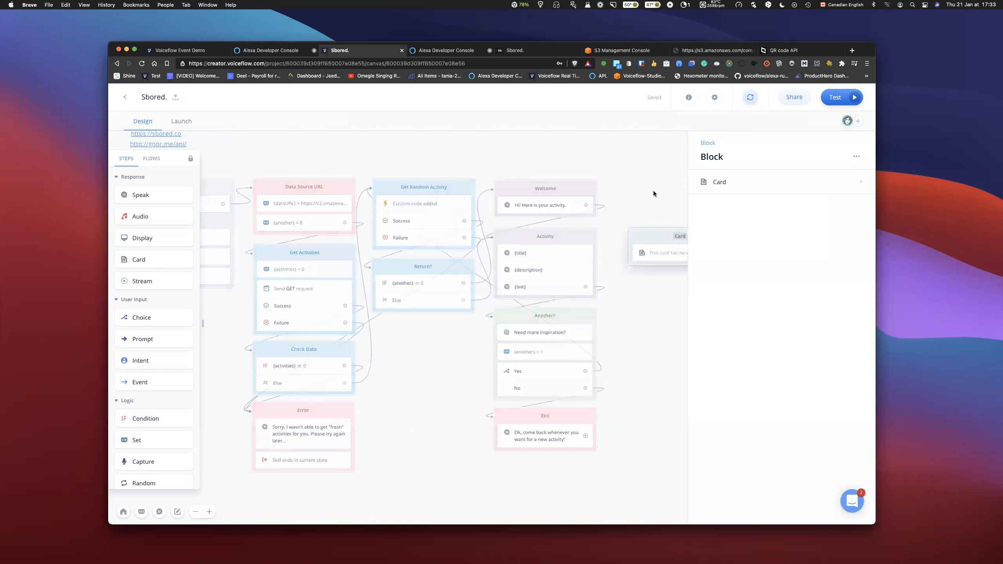
Set the card step's title to "Here is your activity"
{"action": "left_click", "coordinate": [671, 256]}
{"action": "left_click", "coordinate": [720, 235]}
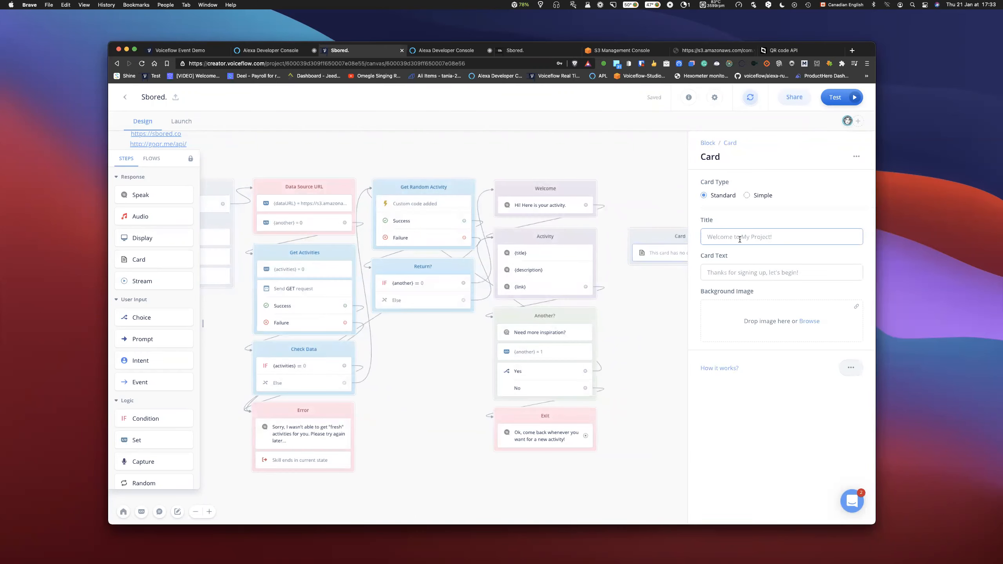
{"action": "type", "text": "Here is your activitie"}
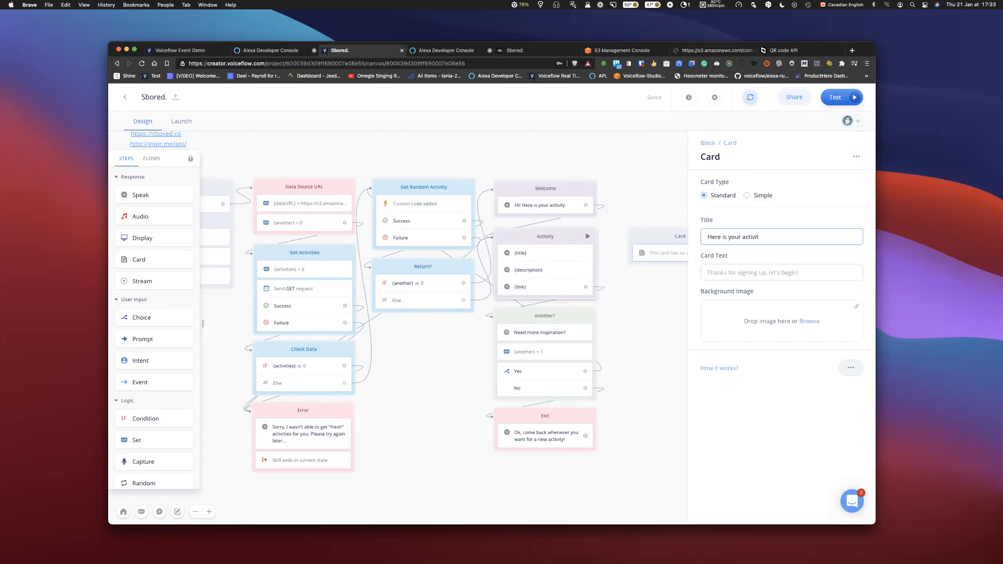
{"action": "type", "text": "y"}
Enter "Title" as the card text, followed by the {description} variable on a second line
{"action": "left_click", "coordinate": [737, 273]}
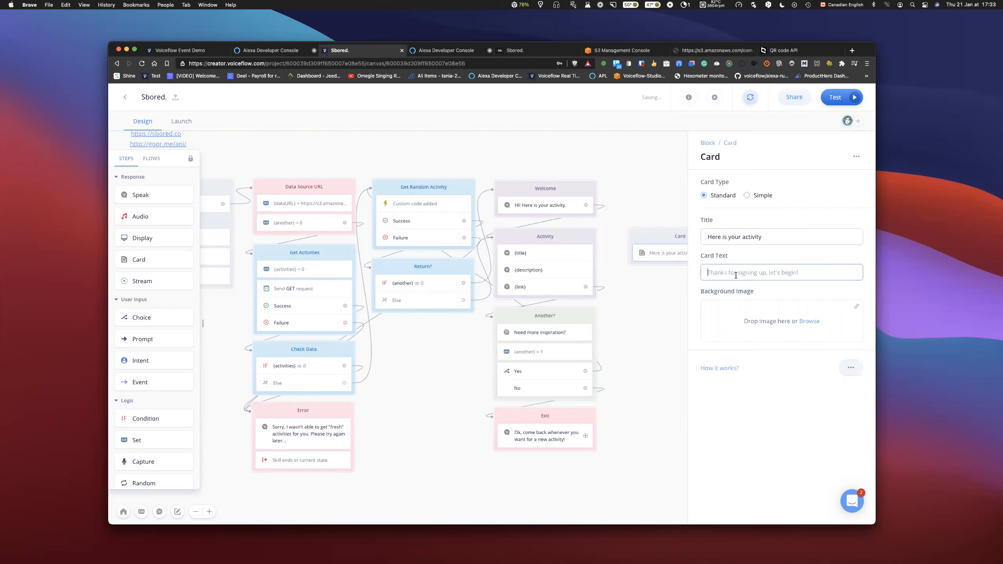
{"action": "type", "text": "Title"}
{"action": "key", "text": "Return"}
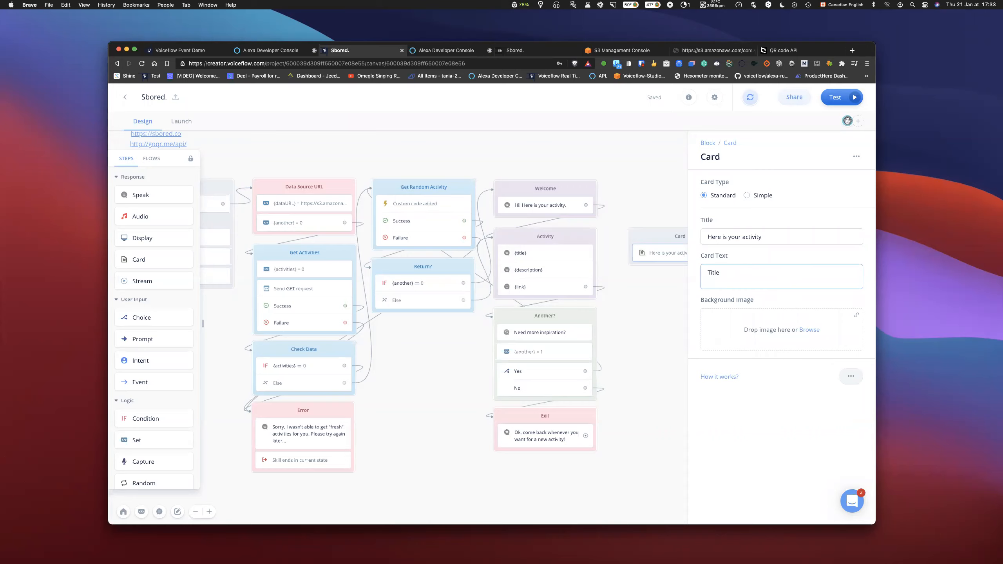
{"action": "type", "text": "{"}
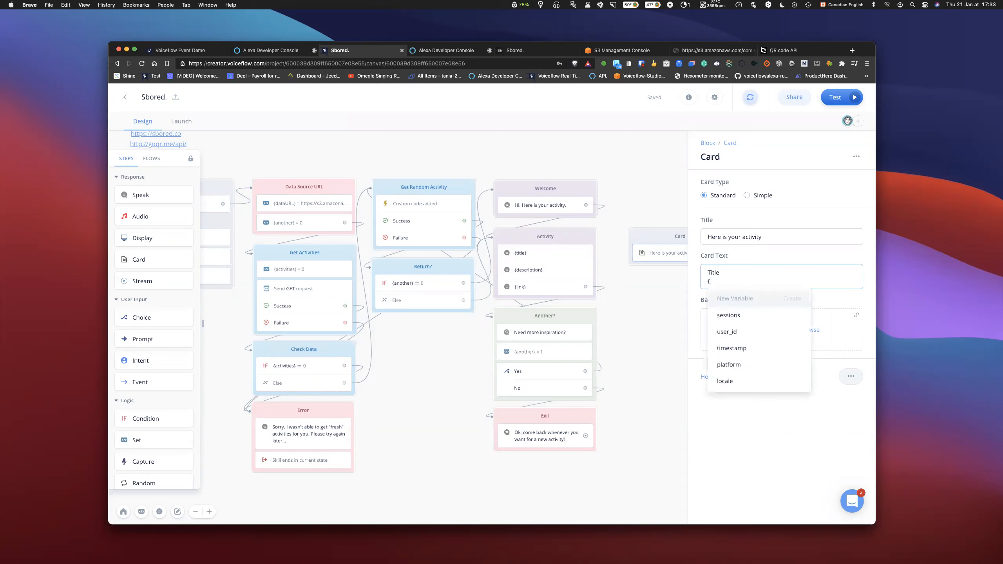
{"action": "type", "text": "de"}
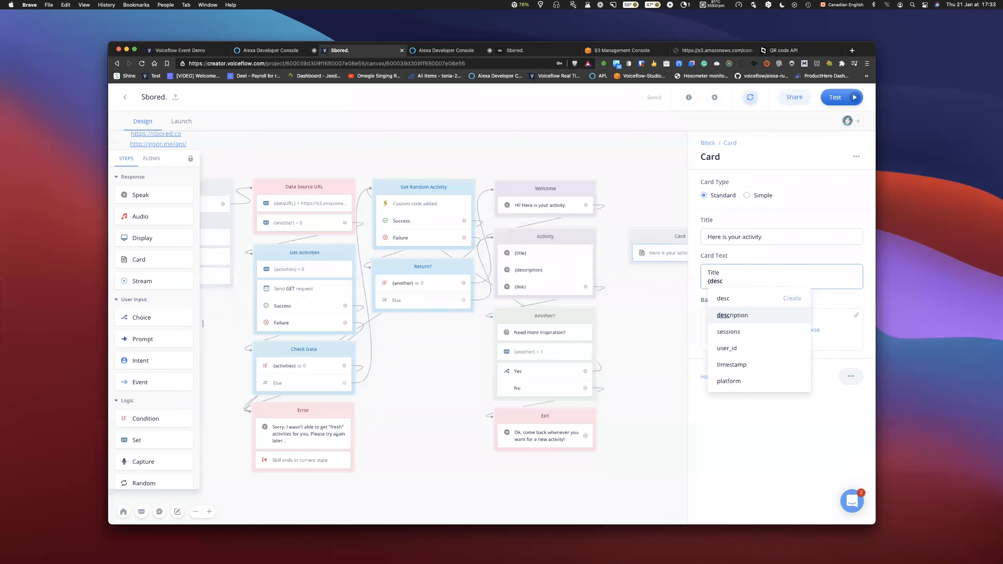
{"action": "type", "text": "sc"}
{"action": "key", "text": "Return"}
Replace the word "Title" on the card text's first line with the existing {title} variable
{"action": "key", "text": "BackSpace"}
{"action": "key", "text": "BackSpace"}
{"action": "key", "text": "BackSpace"}
{"action": "type", "text": "{"}
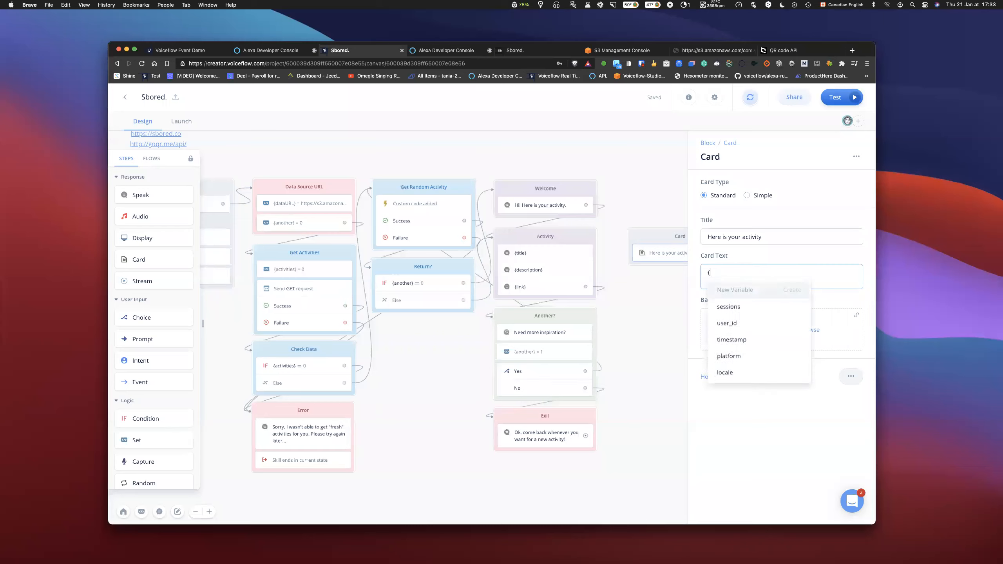
{"action": "type", "text": "title"}
{"action": "key", "text": "Return"}
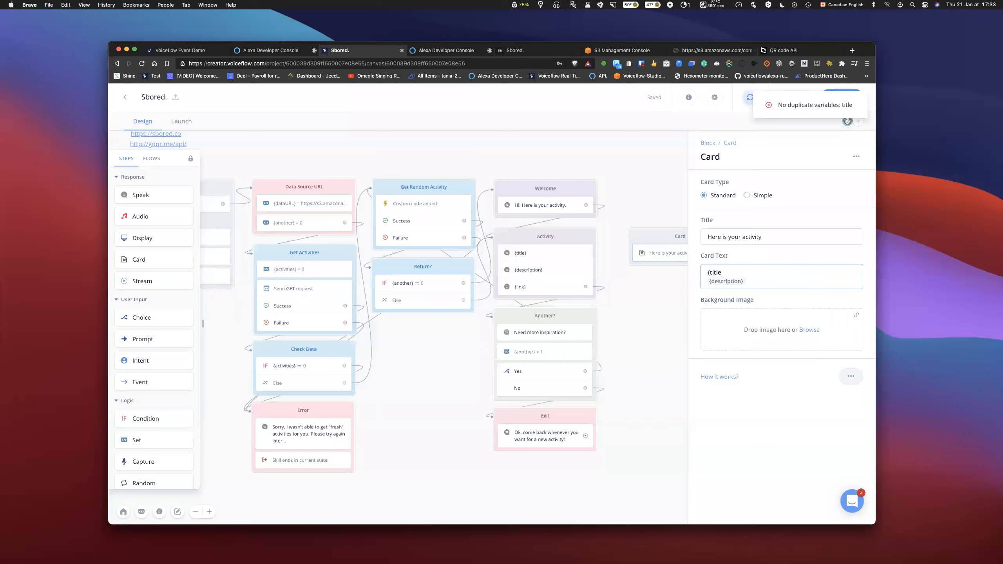
{"action": "left_click", "coordinate": [742, 272]}
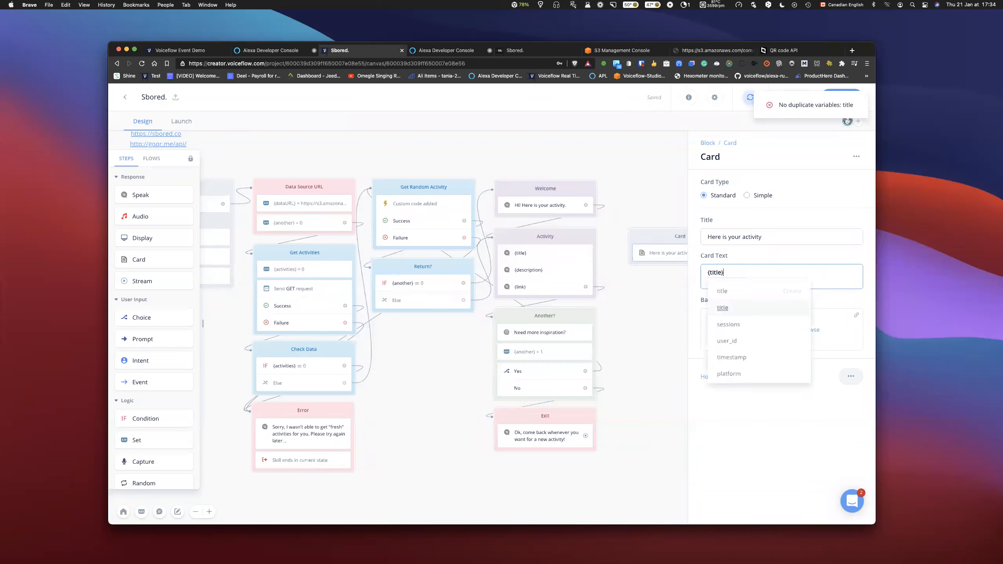
{"action": "left_click", "coordinate": [722, 307]}
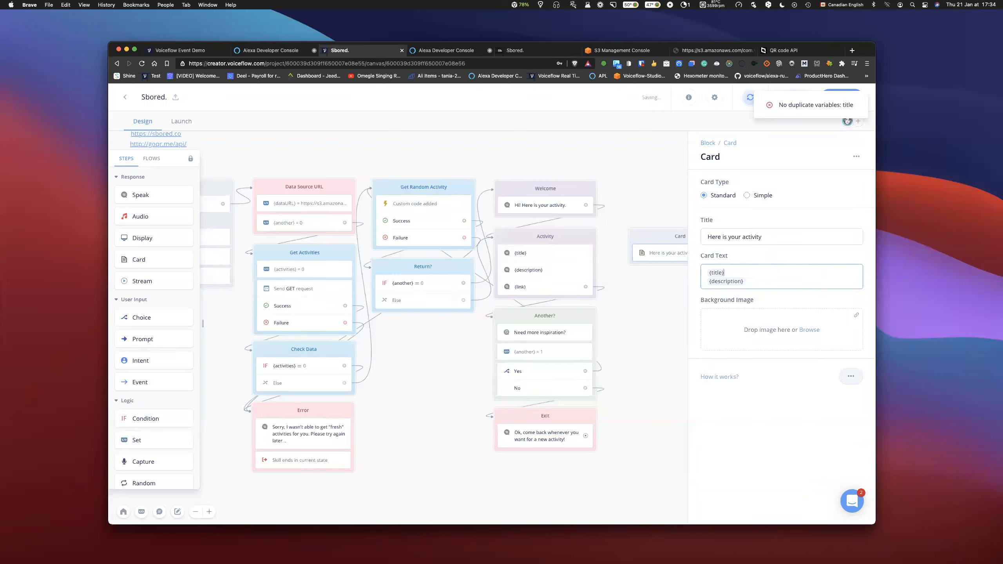
Add a third line reading "Your link: {link}" to the card text
{"action": "left_click", "coordinate": [755, 282]}
{"action": "key", "text": "Down"}
{"action": "key", "text": "Return"}
{"action": "key", "text": "Return"}
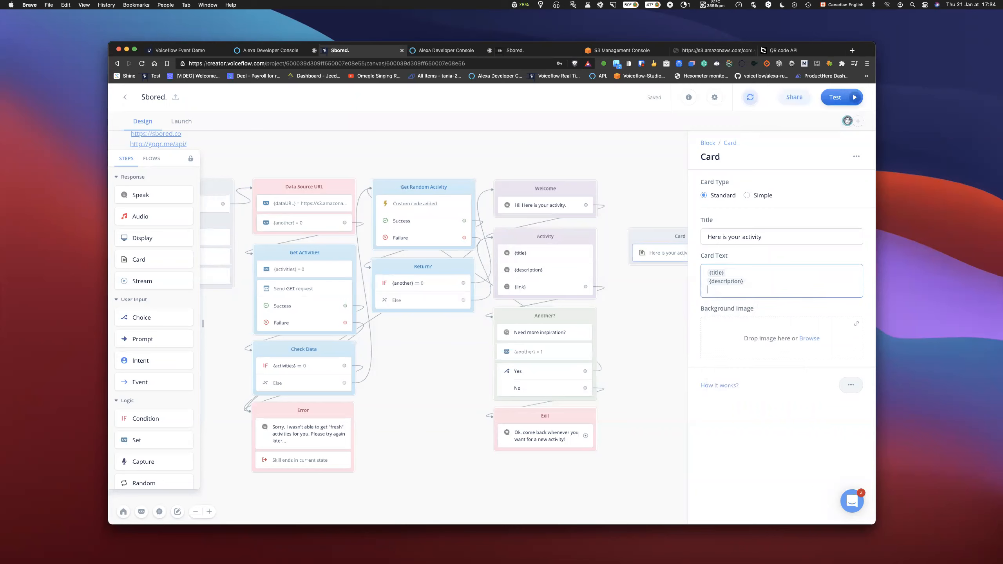
{"action": "type", "text": "Your link: {"}
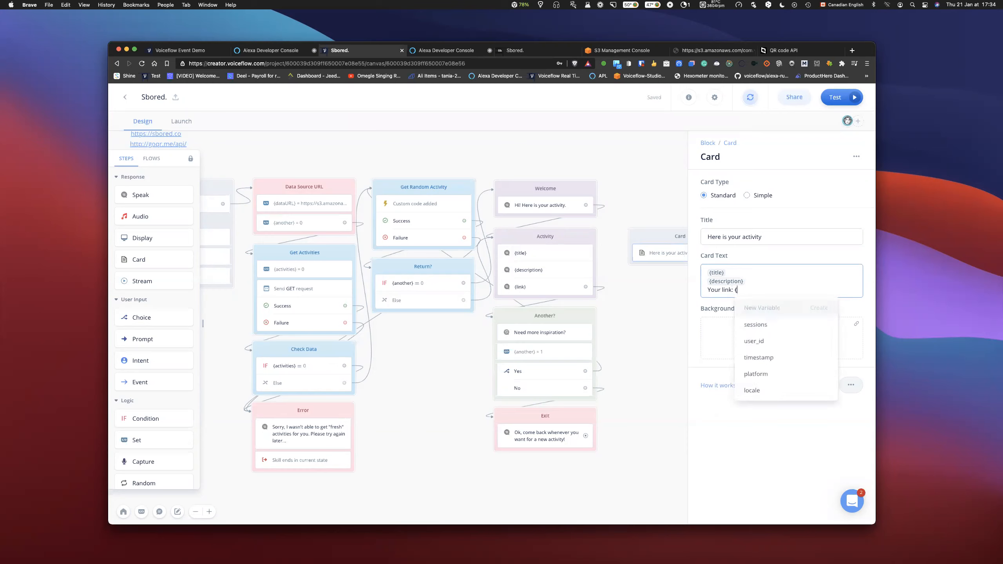
{"action": "type", "text": "link"}
{"action": "key", "text": "Return"}
Remove the "Your link:" wording so the card text's third line holds only the {link} variable
{"action": "left_click", "coordinate": [745, 290]}
{"action": "key", "text": "Left"}
{"action": "key", "text": "BackSpace"}
{"action": "key", "text": "BackSpace"}
{"action": "key", "text": "BackSpace"}
{"action": "key", "text": "BackSpace"}
{"action": "key", "text": "BackSpace"}
{"action": "key", "text": "BackSpace"}
{"action": "key", "text": "BackSpace"}
{"action": "key", "text": "BackSpace"}
{"action": "key", "text": "BackSpace"}
{"action": "key", "text": "BackSpace"}
{"action": "key", "text": "BackSpace"}
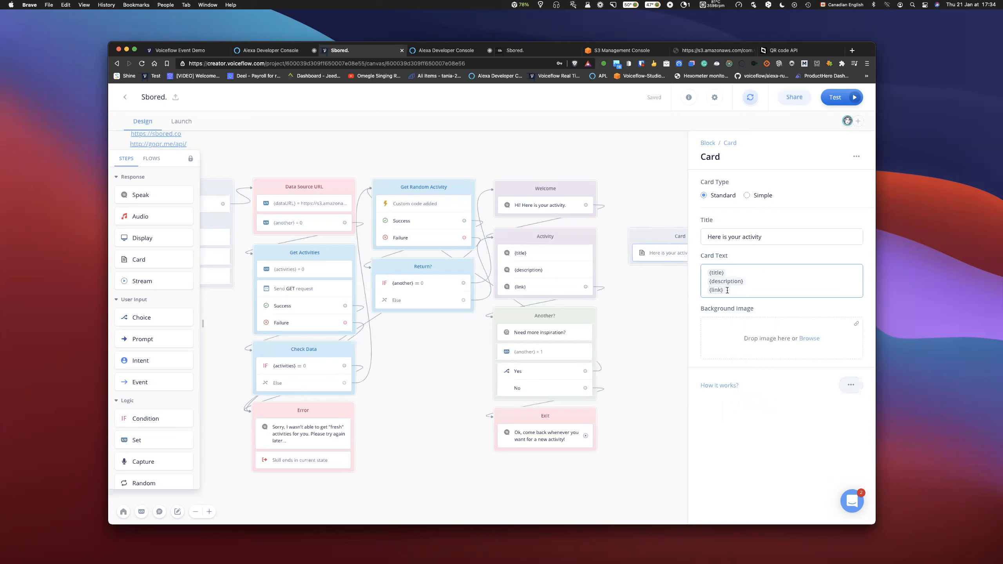
{"action": "left_click", "coordinate": [723, 289]}
{"action": "key", "text": "BackSpace"}
{"action": "key", "text": "BackSpace"}
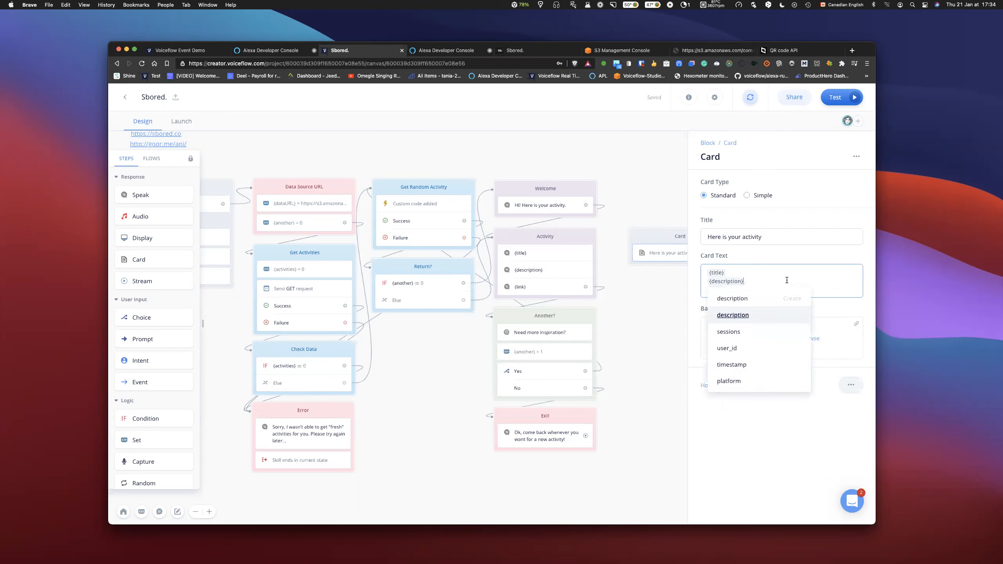
{"action": "left_click", "coordinate": [740, 270]}
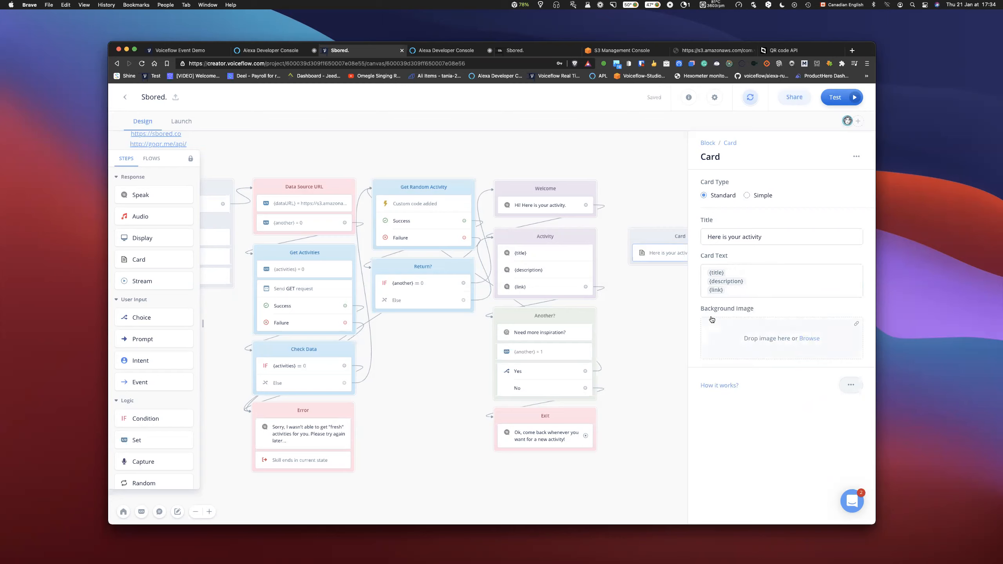
{"action": "scroll", "coordinate": [640, 291], "scroll_direction": "right", "scroll_amount": 5}
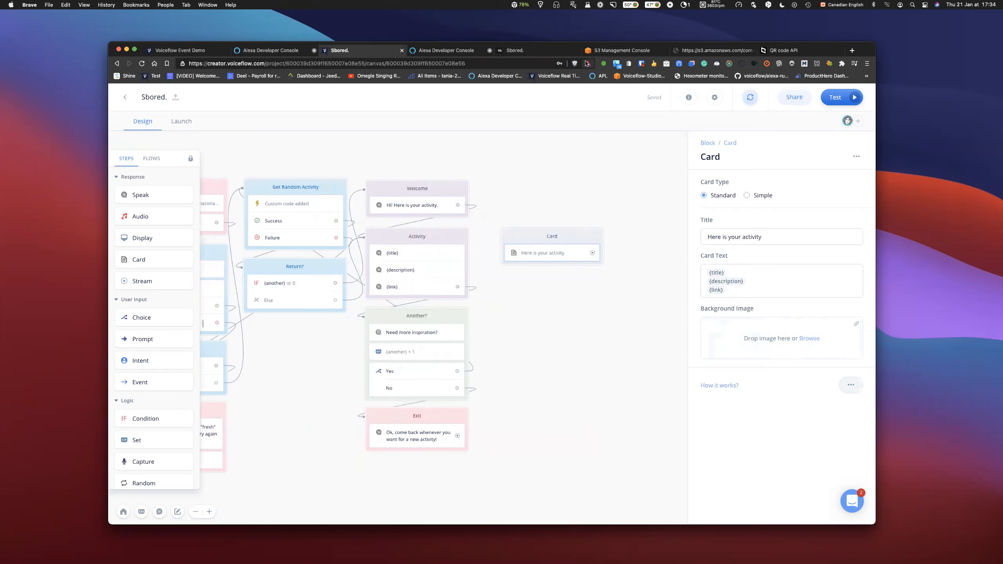
Switch to the QR code API page and open its example create-qr-code link in a new tab
{"action": "left_click", "coordinate": [780, 51]}
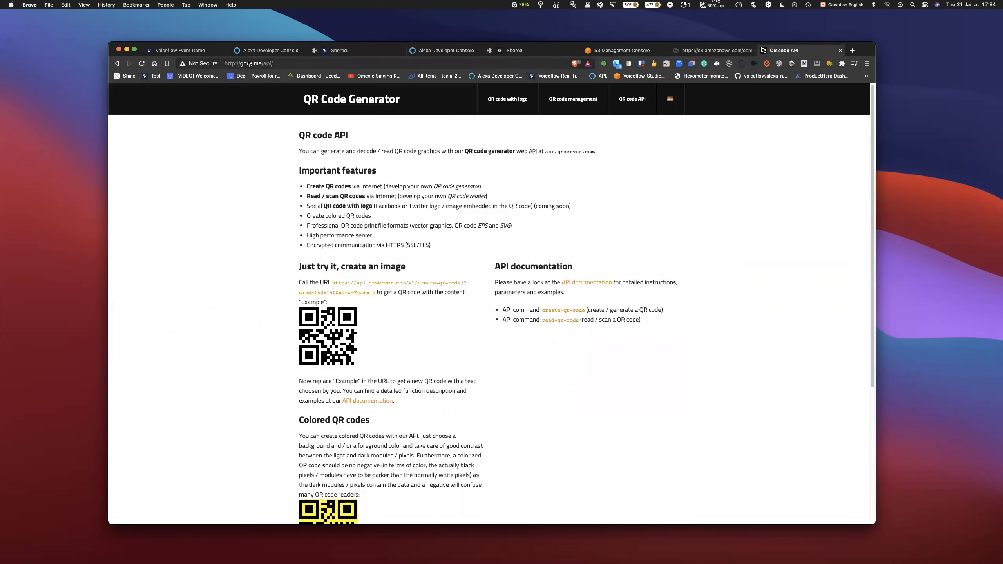
{"action": "left_click", "coordinate": [267, 62]}
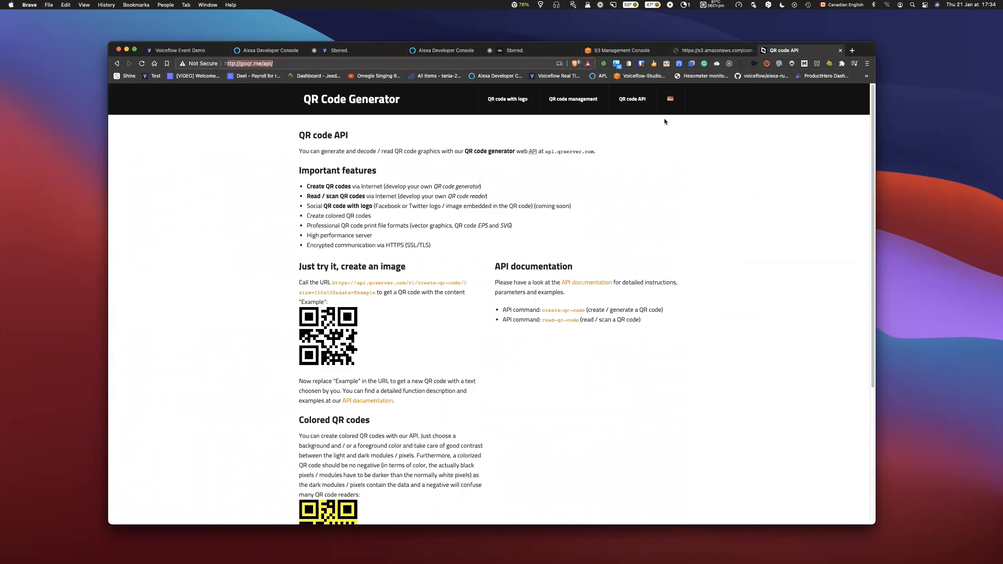
{"action": "left_click", "coordinate": [347, 51]}
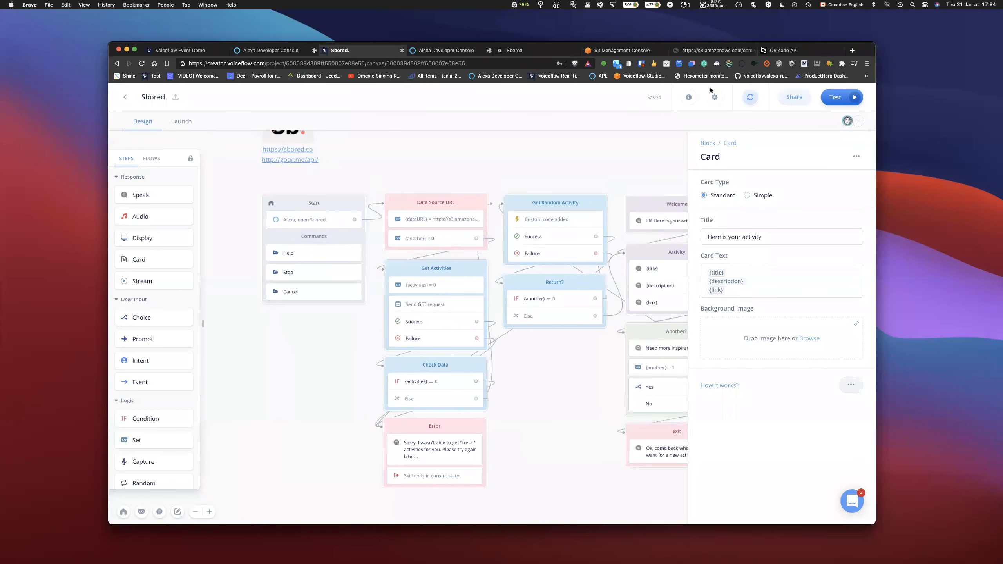
{"action": "left_click", "coordinate": [782, 50]}
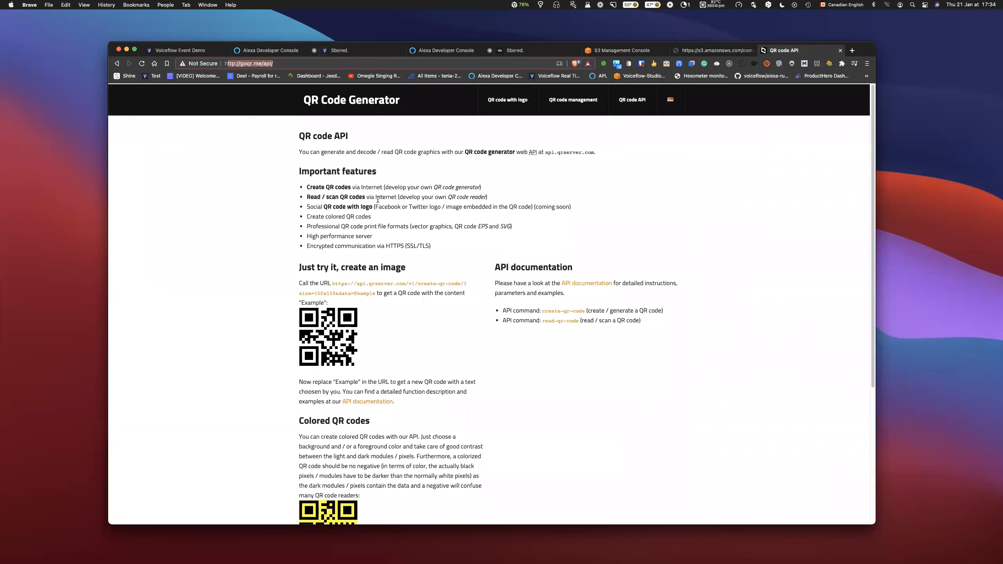
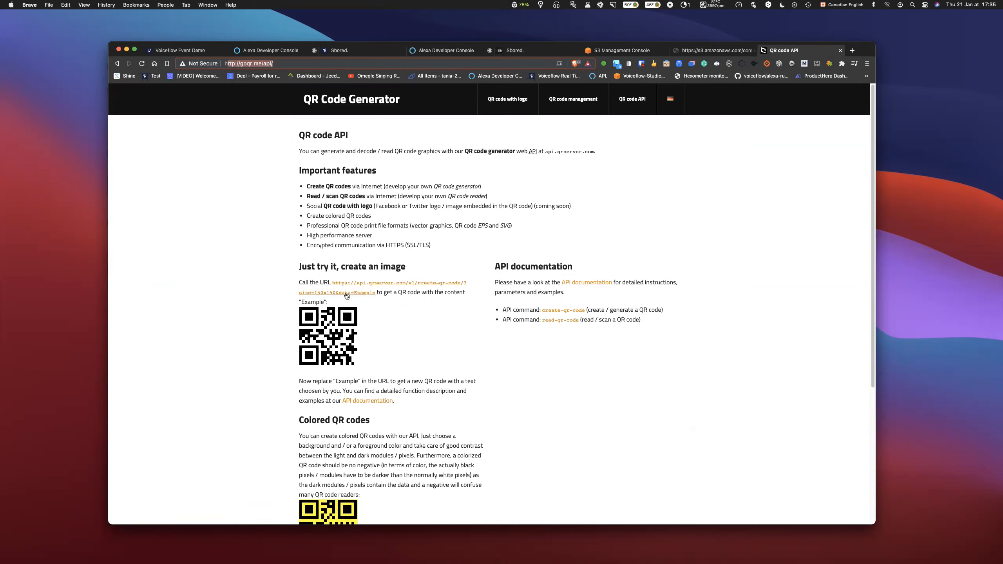
{"action": "right_click", "coordinate": [367, 295]}
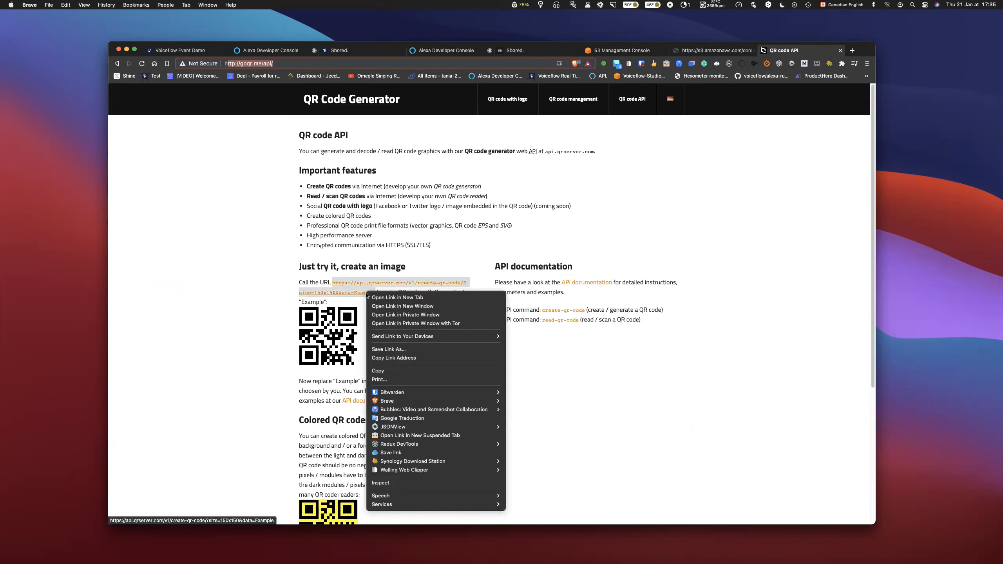
{"action": "left_click", "coordinate": [379, 297]}
{"action": "key", "text": "ctrl+Tab"}
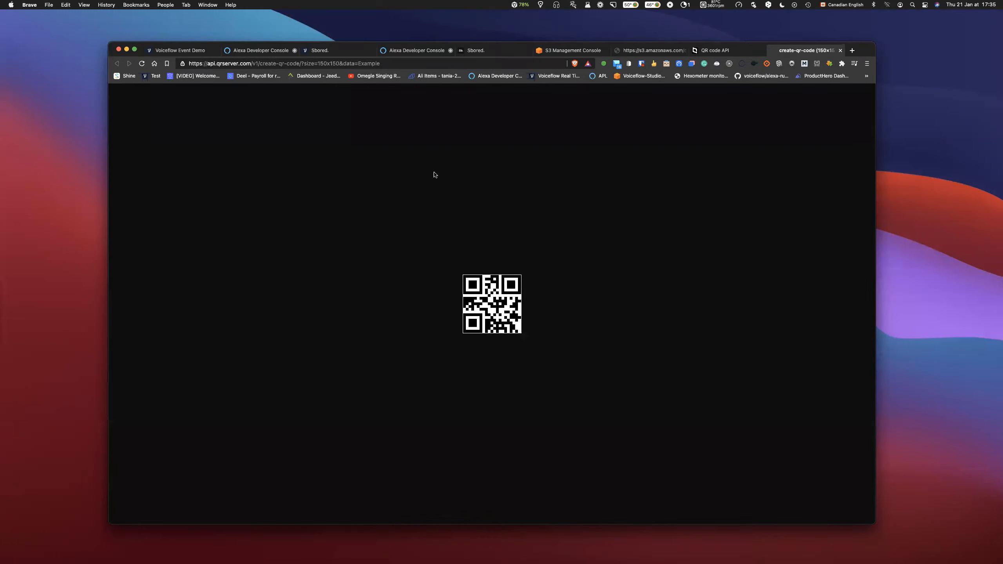
{"action": "left_click_drag", "start_coordinate": [359, 64], "coordinate": [386, 64]}
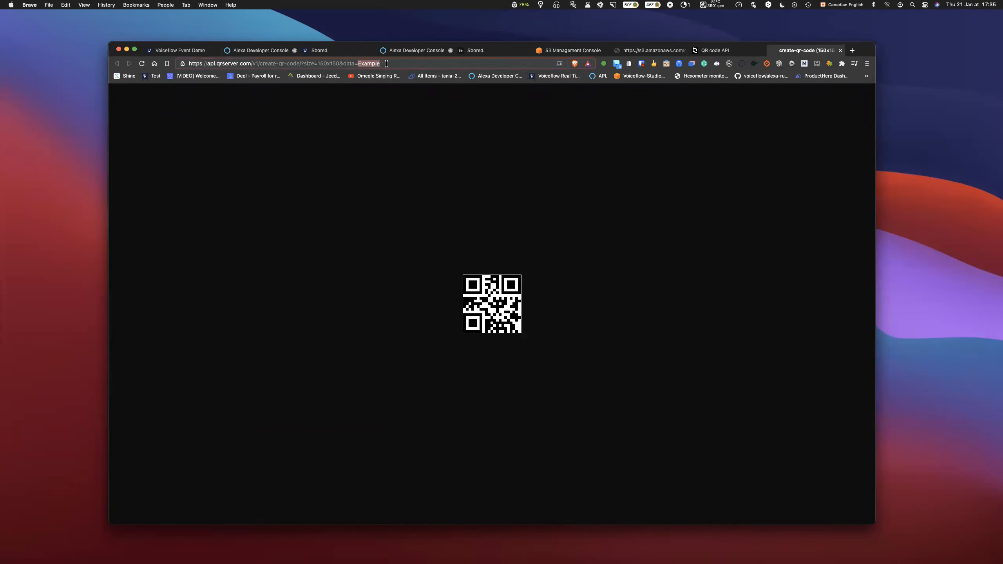
{"action": "type", "text": "https"}
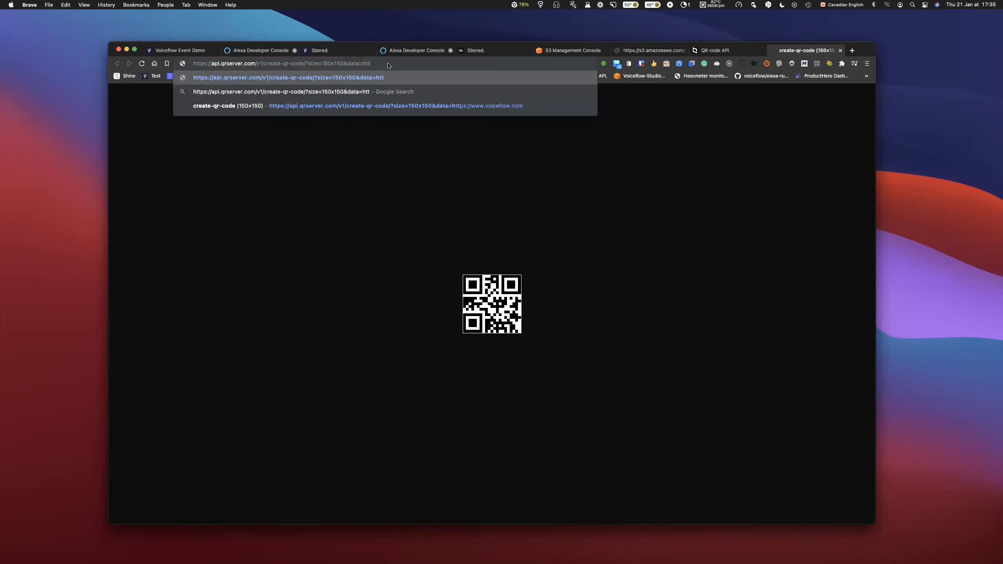
{"action": "type", "text": "://www.voiceflow.com"}
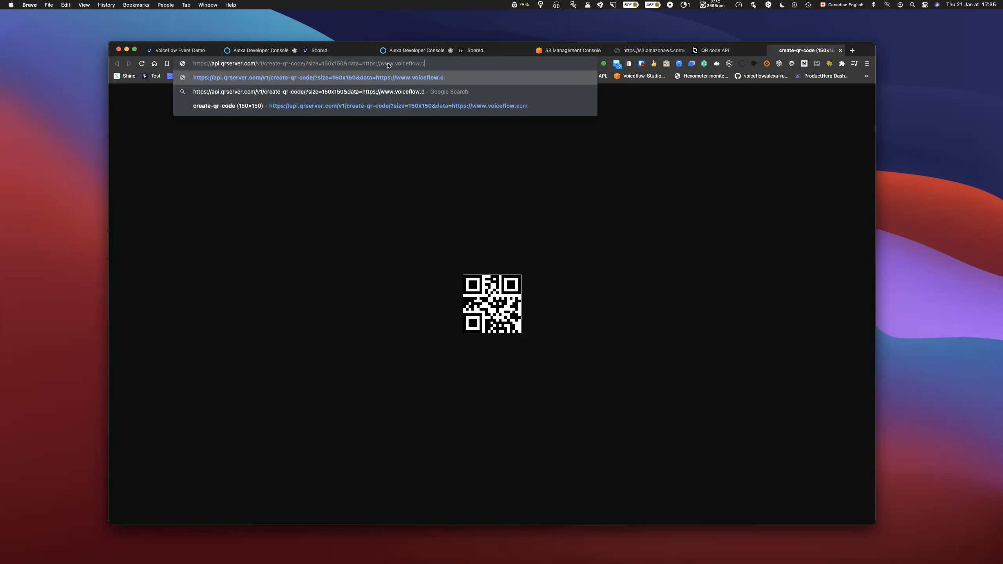
{"action": "key", "text": "Return"}
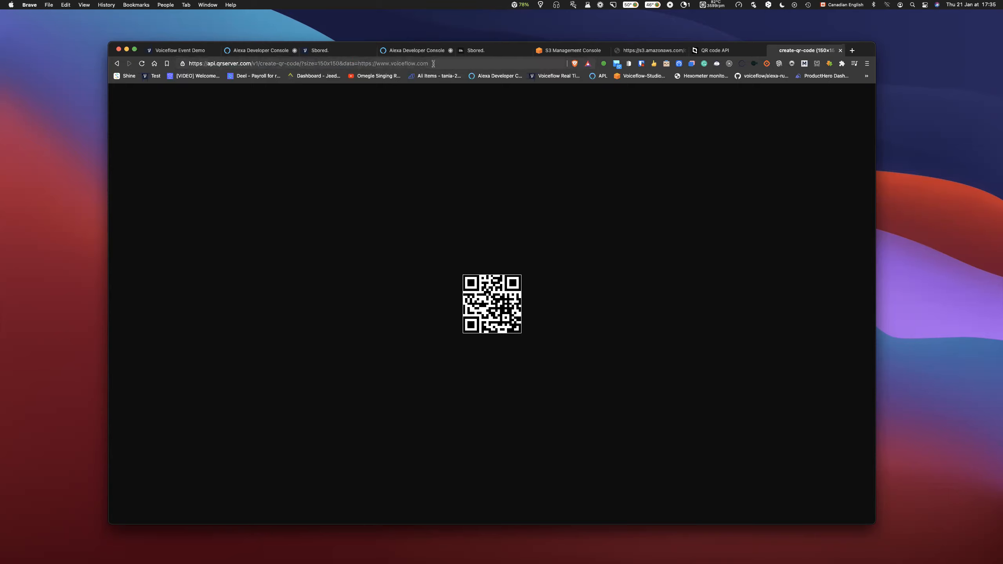
{"action": "left_click", "coordinate": [272, 65]}
{"action": "key", "text": "cmd+c"}
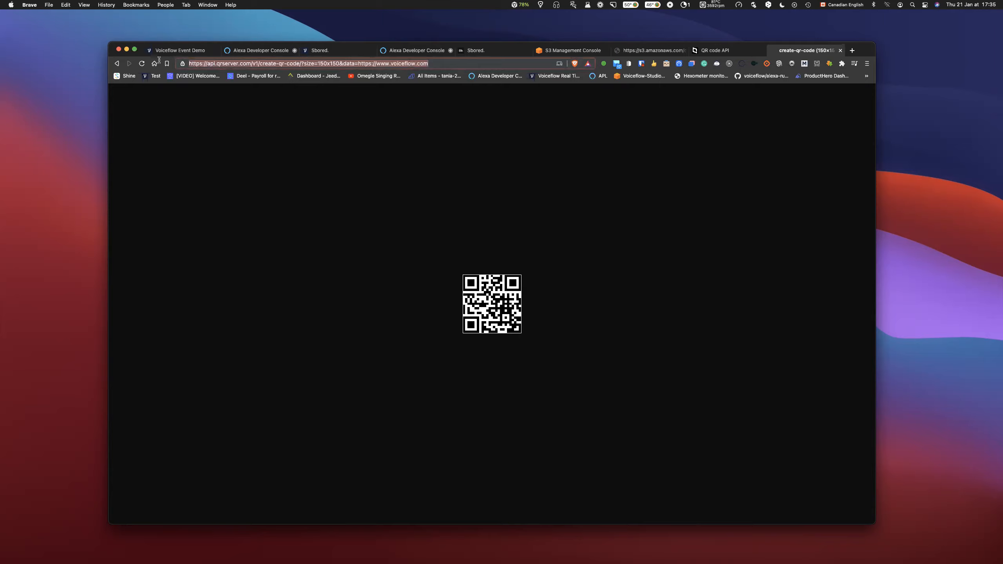
{"action": "left_click", "coordinate": [373, 156]}
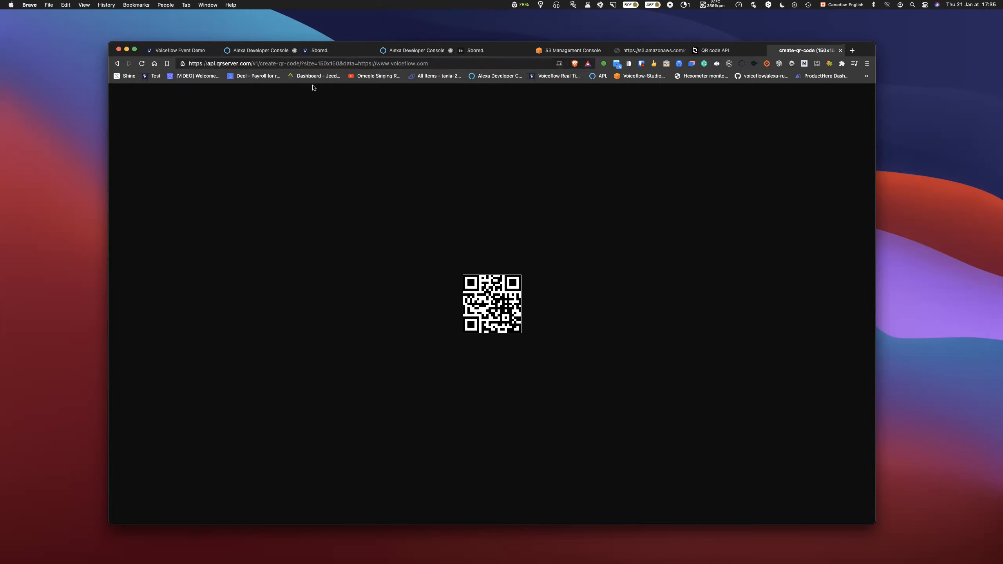
Return to the Voiceflow project and move the Data Source URL block higher to make room above the Get Activities block
{"action": "left_click", "coordinate": [326, 53]}
{"action": "left_click", "coordinate": [418, 170]}
{"action": "scroll", "coordinate": [405, 171], "scroll_direction": "up", "scroll_amount": 2}
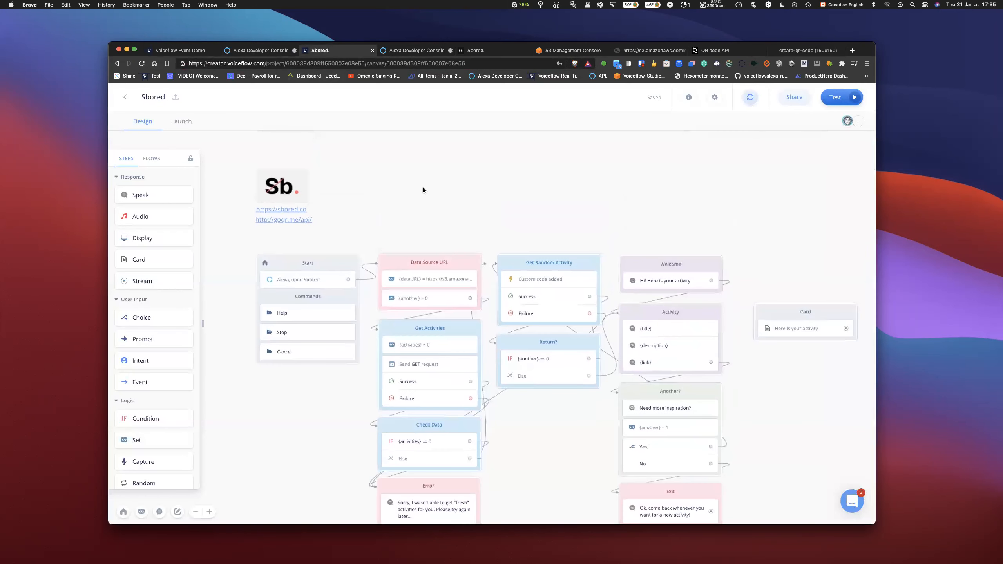
{"action": "left_click_drag", "start_coordinate": [449, 259], "coordinate": [455, 199]}
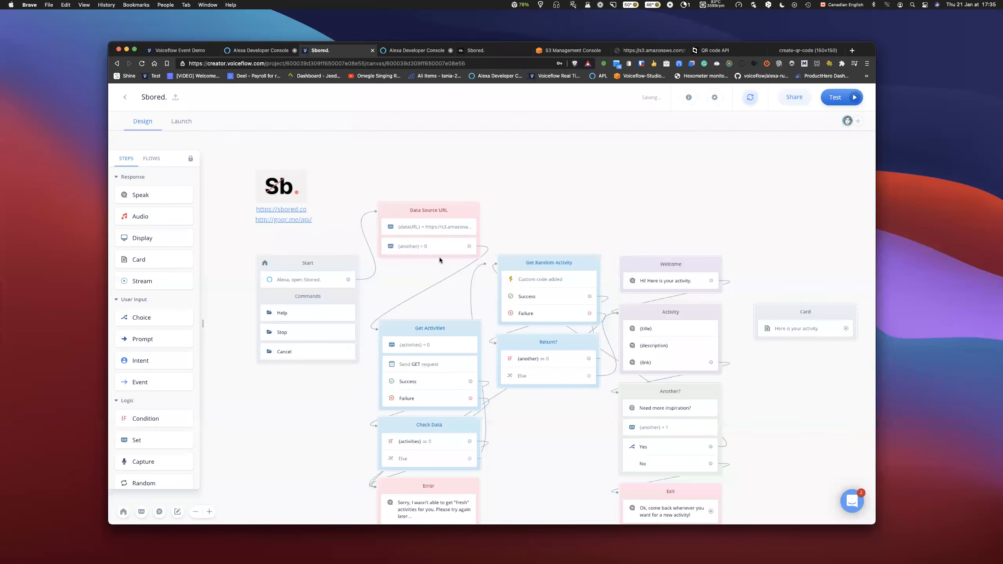
Add a new variable QRCodeAPI to the Data Source URL block's second Set step, with the copied QR code URL as its value
{"action": "left_click", "coordinate": [414, 246]}
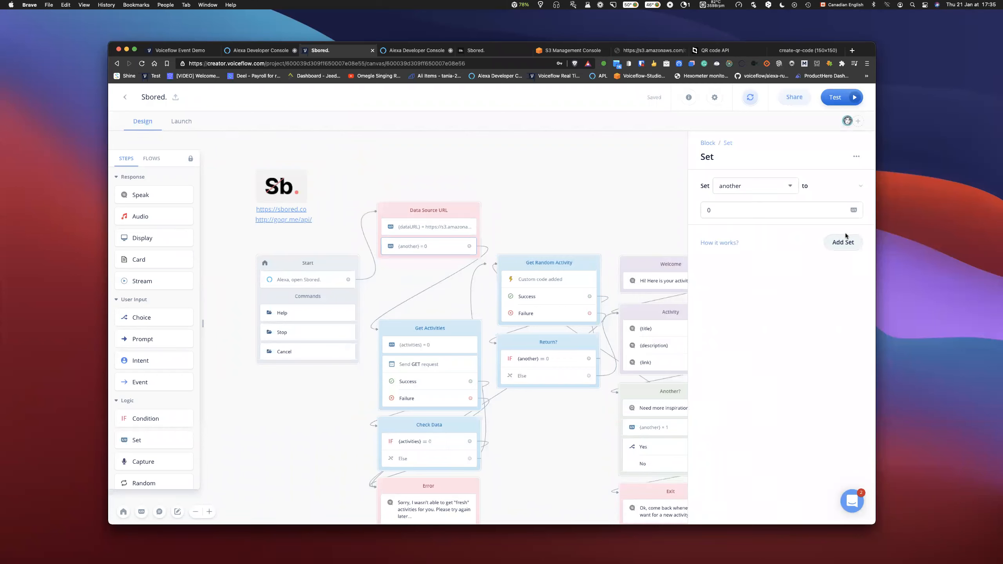
{"action": "left_click", "coordinate": [842, 242]}
{"action": "left_click", "coordinate": [763, 240]}
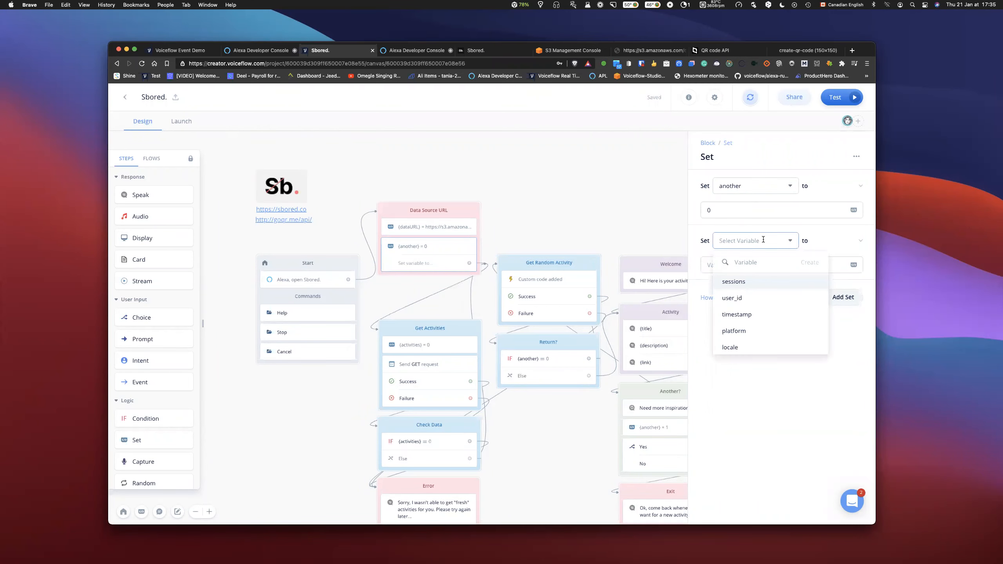
{"action": "type", "text": "QRCode"}
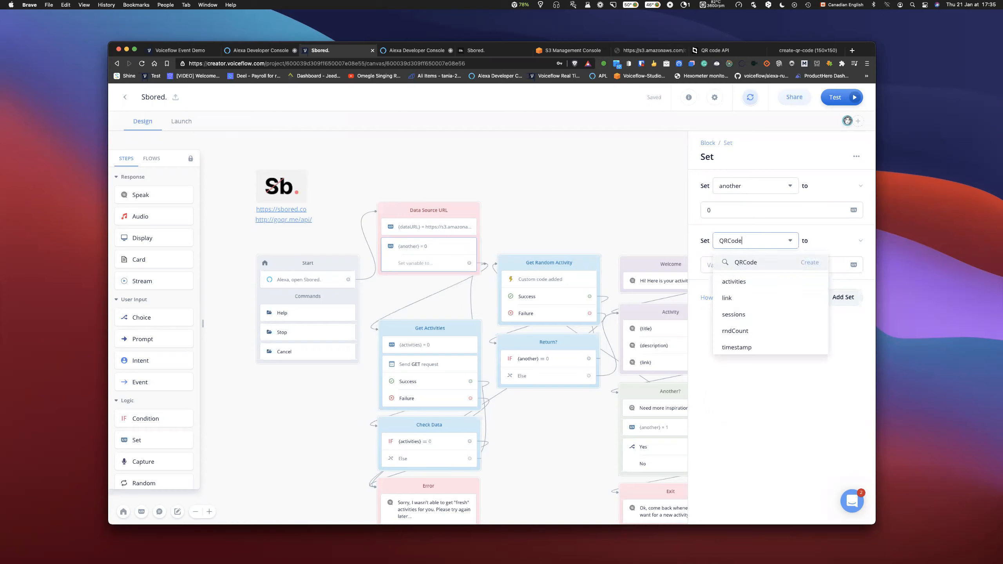
{"action": "type", "text": "API"}
{"action": "left_click", "coordinate": [809, 263]}
{"action": "left_click", "coordinate": [756, 264]}
{"action": "key", "text": "cmd+v"}
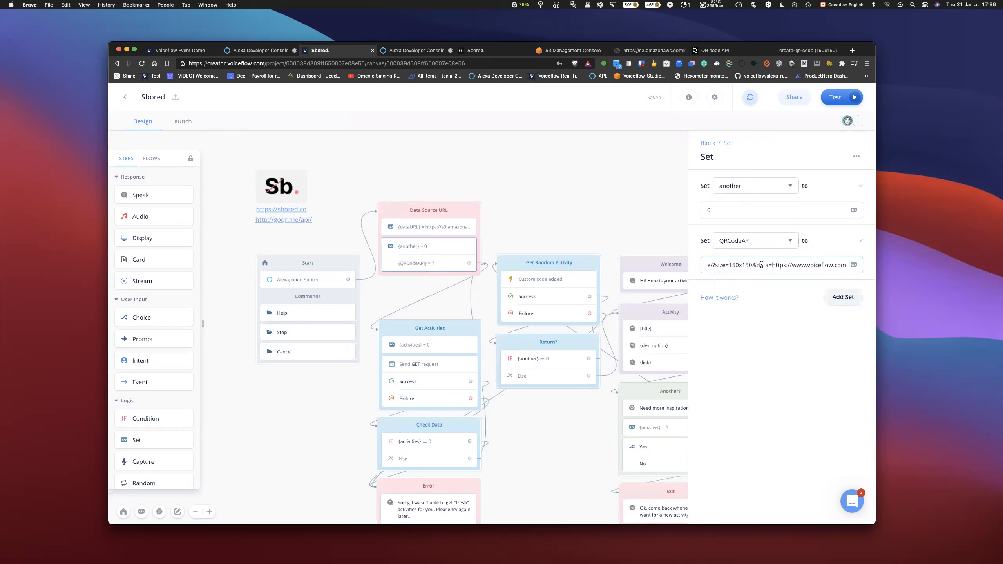
Examine the full QRCodeAPI URL, including its size and data parameters
{"action": "scroll", "coordinate": [771, 264], "scroll_direction": "left", "scroll_amount": 3}
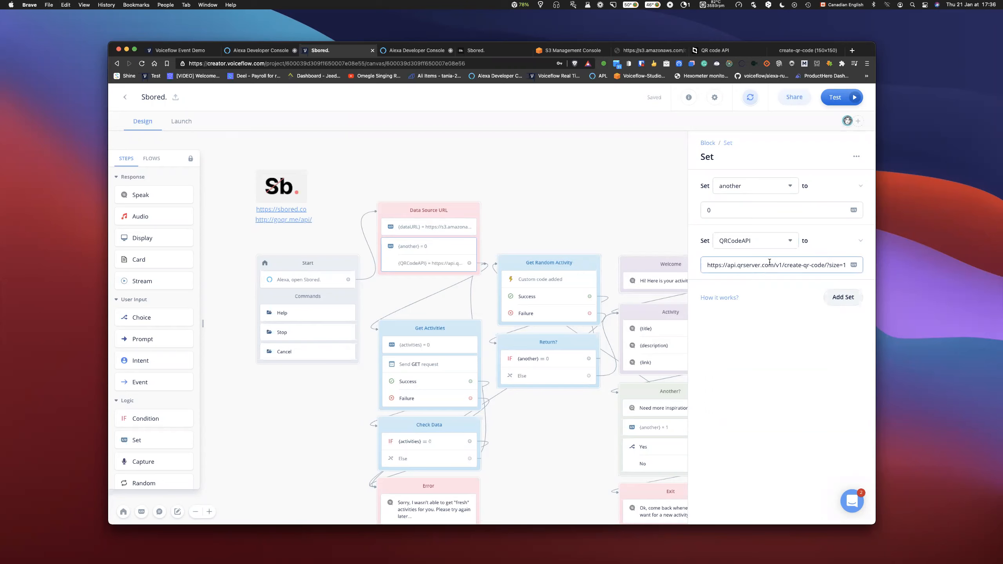
{"action": "scroll", "coordinate": [755, 265], "scroll_direction": "right", "scroll_amount": 2}
{"action": "scroll", "coordinate": [753, 263], "scroll_direction": "left", "scroll_amount": 1}
{"action": "scroll", "coordinate": [752, 263], "scroll_direction": "right", "scroll_amount": 1}
{"action": "scroll", "coordinate": [742, 265], "scroll_direction": "left", "scroll_amount": 1}
{"action": "left_click", "coordinate": [776, 266]}
{"action": "scroll", "coordinate": [794, 265], "scroll_direction": "right", "scroll_amount": 3}
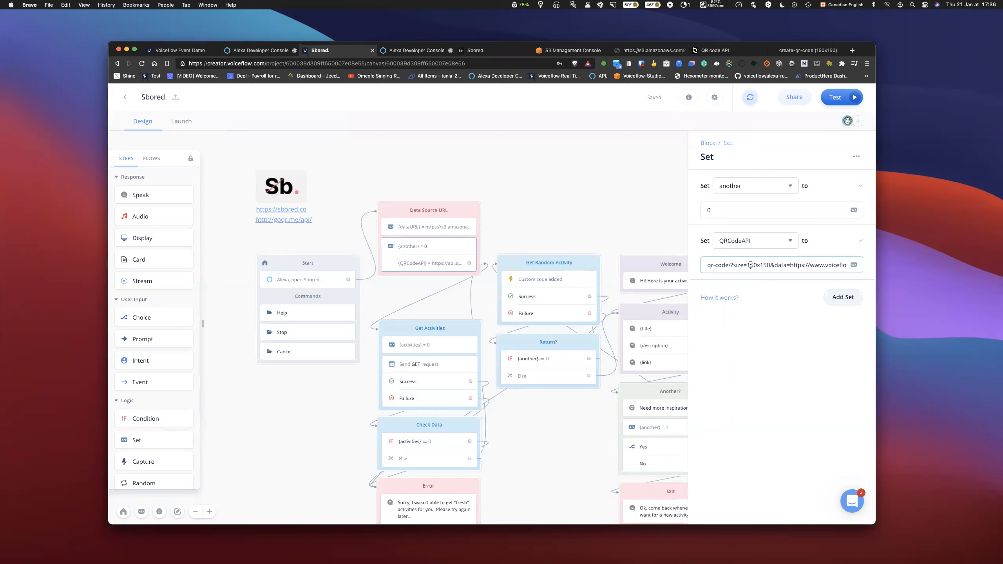
{"action": "double_click", "coordinate": [752, 265]}
{"action": "left_click", "coordinate": [757, 265]}
{"action": "mouse_move", "coordinate": [757, 265]}
{"action": "left_mouse_down"}
{"action": "mouse_move", "coordinate": [770, 266]}
{"action": "mouse_move", "coordinate": [747, 266]}
{"action": "left_mouse_up"}
{"action": "scroll", "coordinate": [742, 267], "scroll_direction": "left", "scroll_amount": 1}
{"action": "left_click", "coordinate": [751, 266]}
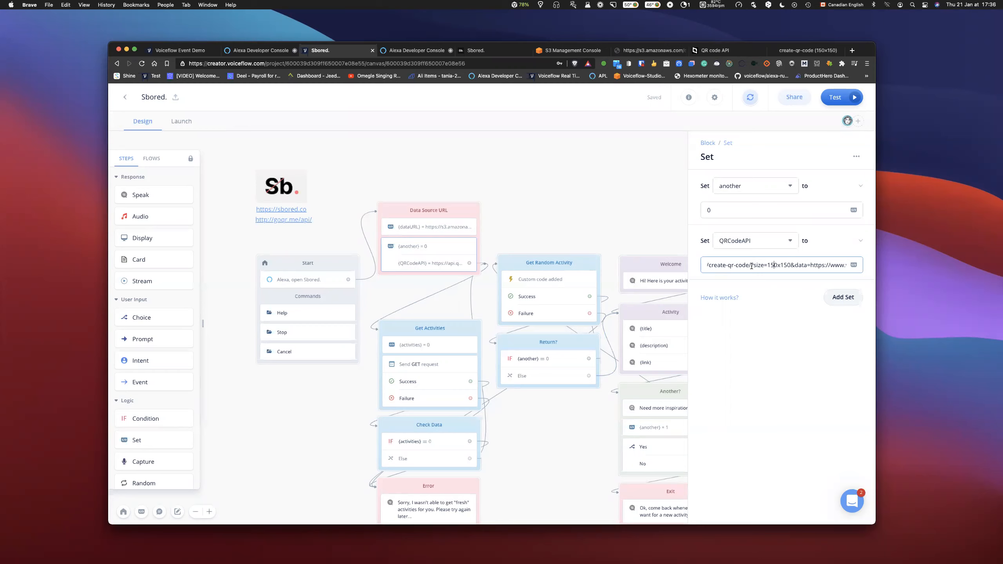
{"action": "scroll", "coordinate": [751, 265], "scroll_direction": "left", "scroll_amount": 4}
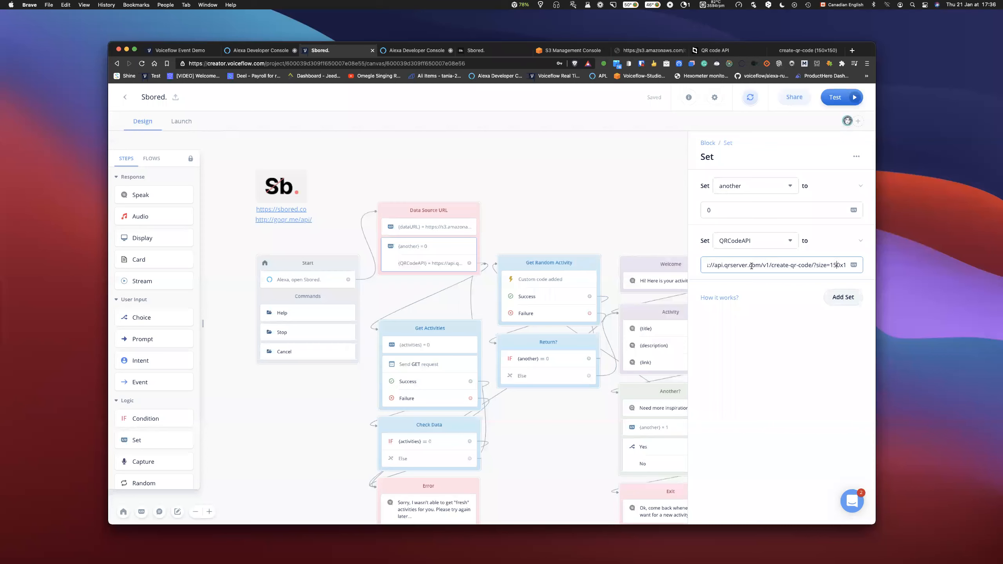
{"action": "scroll", "coordinate": [752, 266], "scroll_direction": "right", "scroll_amount": 5}
{"action": "left_click_drag", "start_coordinate": [772, 265], "coordinate": [843, 274]}
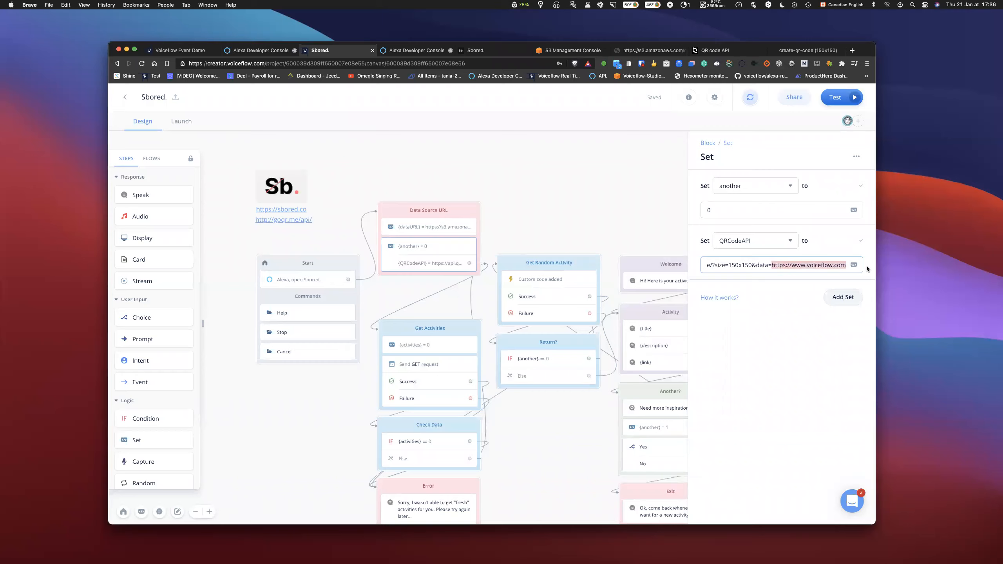
{"action": "key", "text": "BackSpace"}
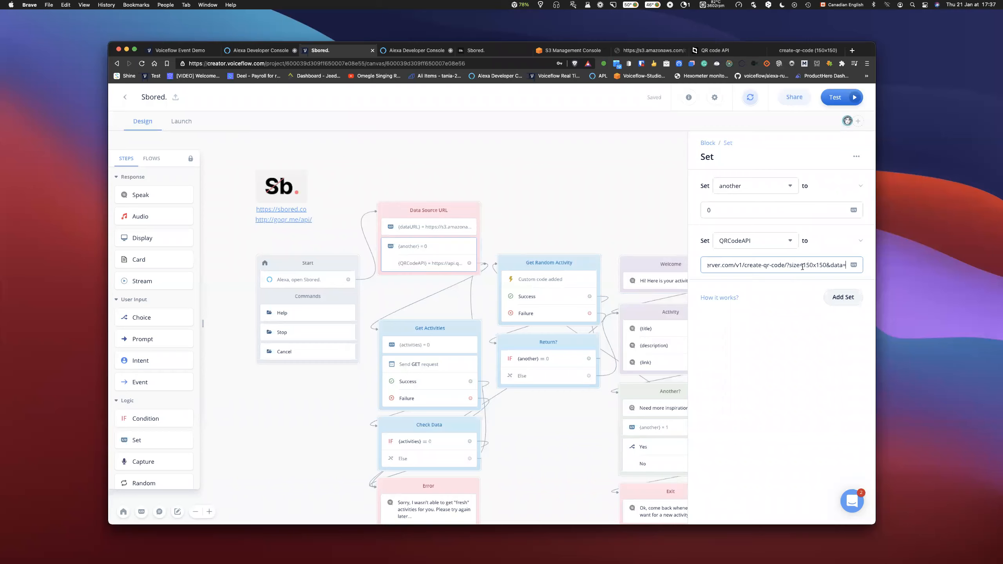
{"action": "left_click", "coordinate": [810, 309]}
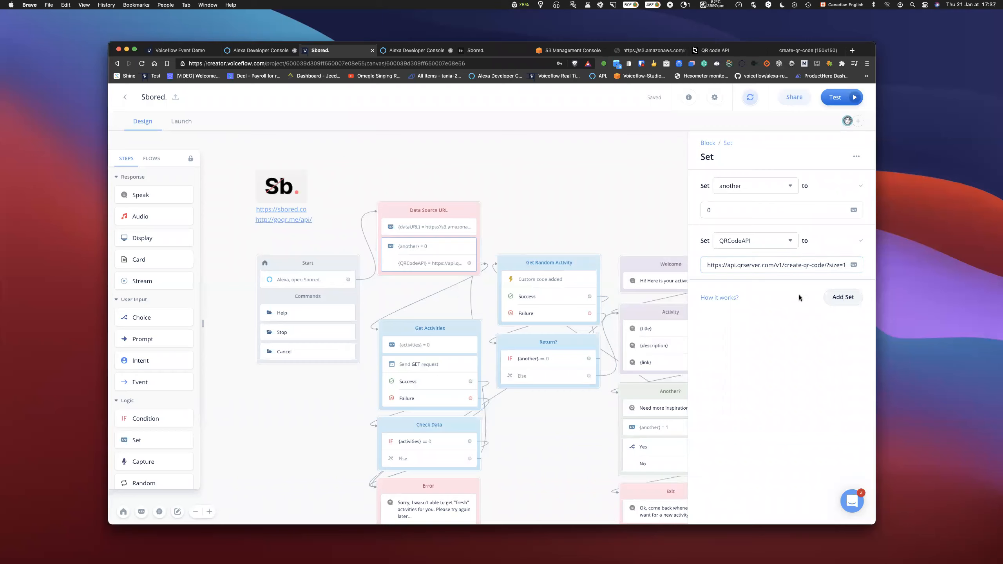
{"action": "left_click", "coordinate": [782, 266]}
{"action": "scroll", "coordinate": [784, 266], "scroll_direction": "left", "scroll_amount": 2}
{"action": "scroll", "coordinate": [759, 265], "scroll_direction": "right", "scroll_amount": 2}
Open the Card step and enter the {QRCodeAPI} variable as the link for its background image
{"action": "left_click", "coordinate": [582, 203]}
{"action": "scroll", "coordinate": [564, 226], "scroll_direction": "right", "scroll_amount": 5}
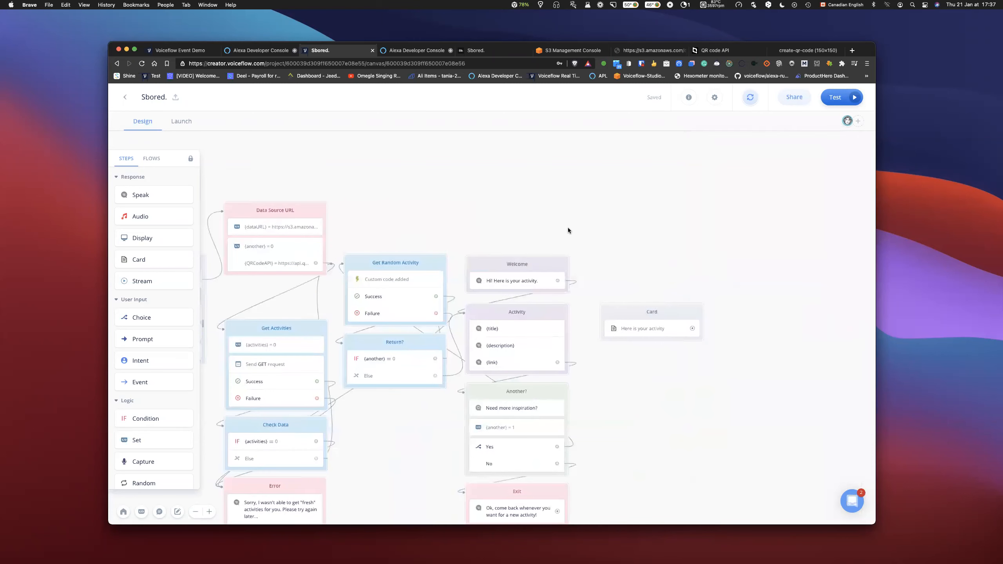
{"action": "left_click", "coordinate": [656, 337]}
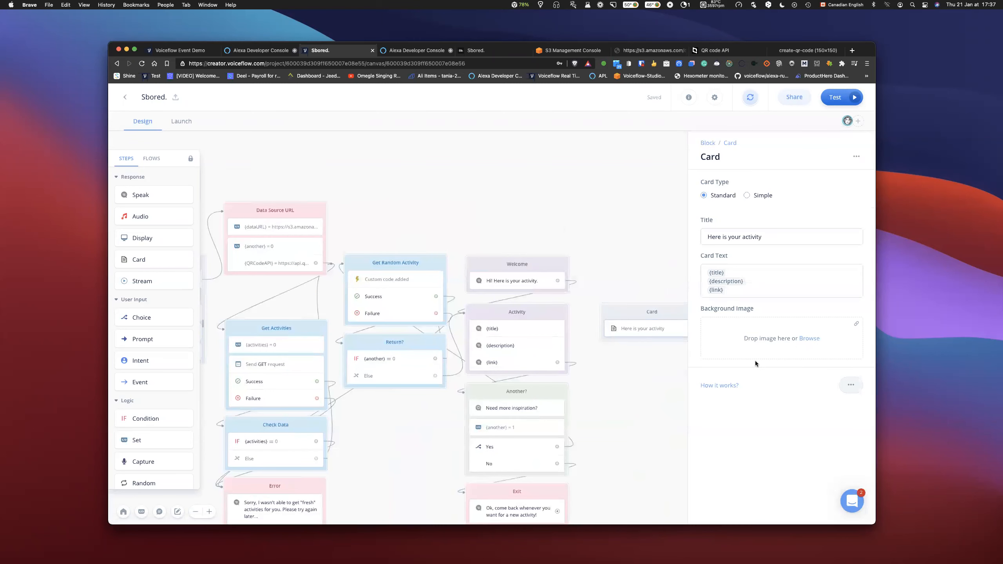
{"action": "left_click", "coordinate": [855, 325]}
{"action": "left_click", "coordinate": [763, 338]}
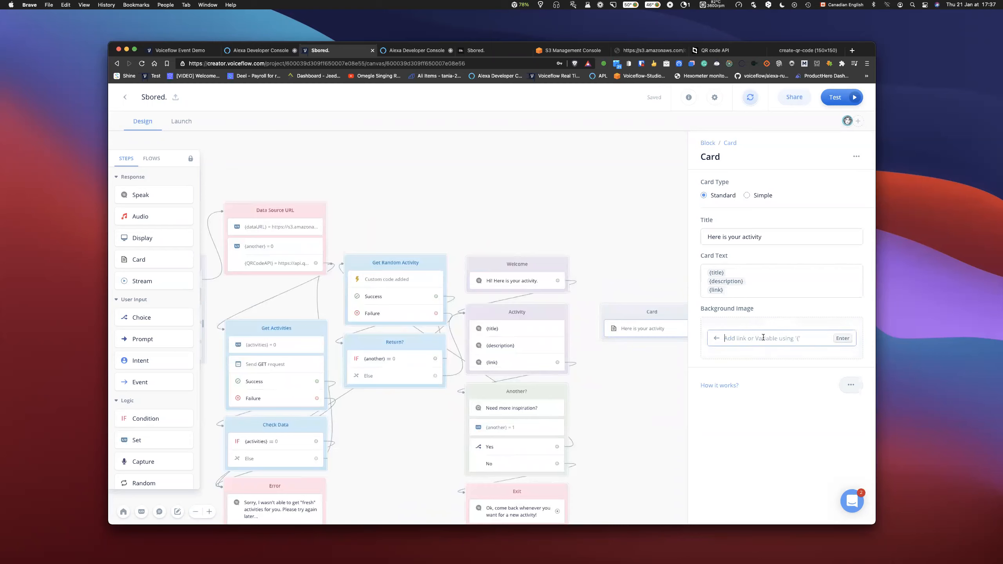
{"action": "type", "text": "{"}
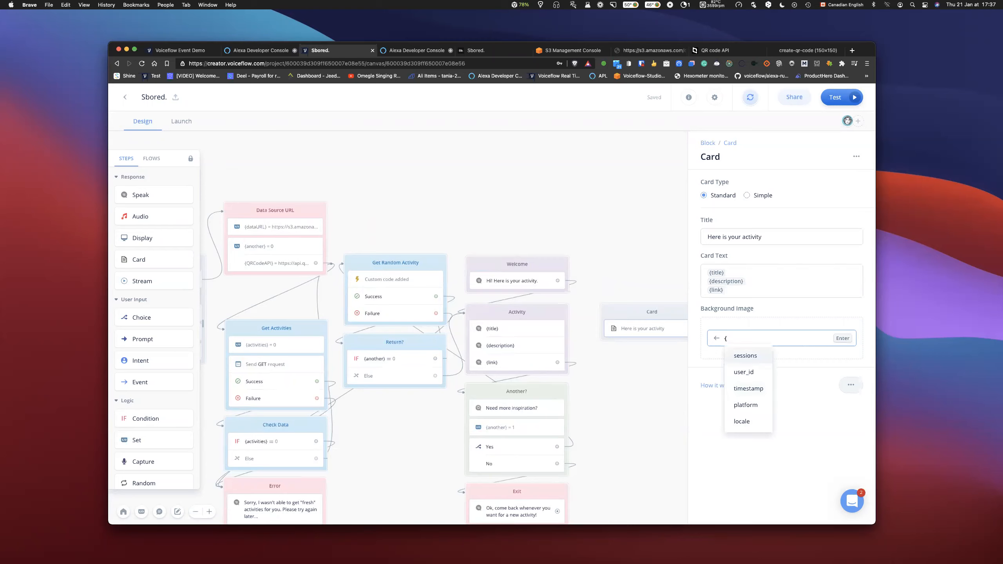
{"action": "type", "text": "QR"}
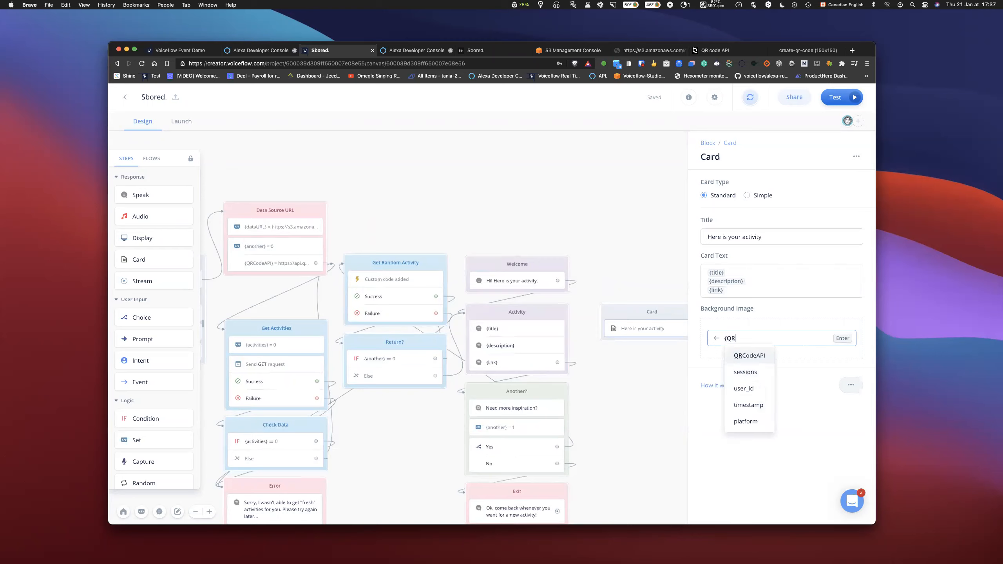
{"action": "key", "text": "Return"}
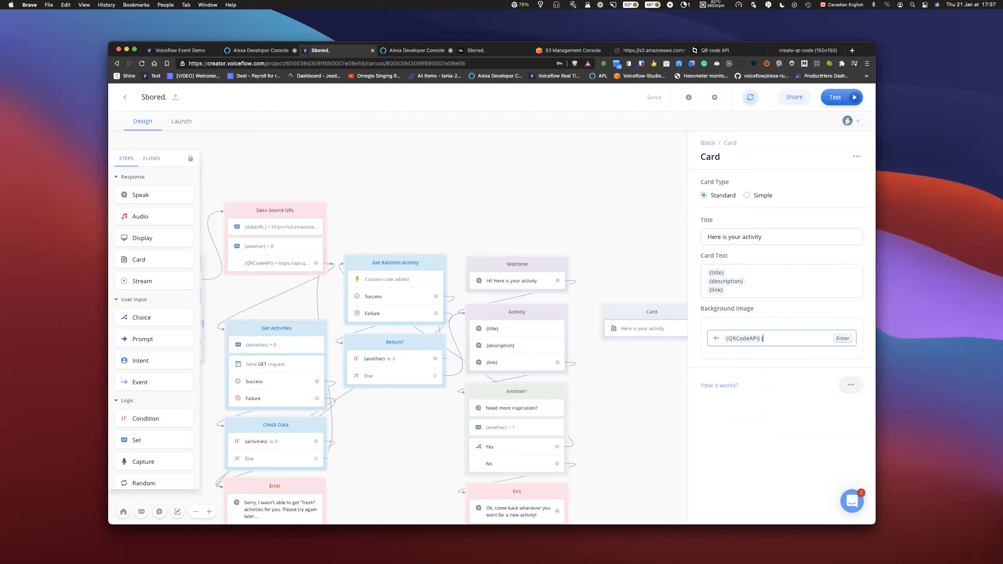
Add the {link} variable after {QRCodeAPI} in the card's background image link
{"action": "type", "text": "("}
{"action": "key", "text": "BackSpace"}
{"action": "type", "text": "{l"}
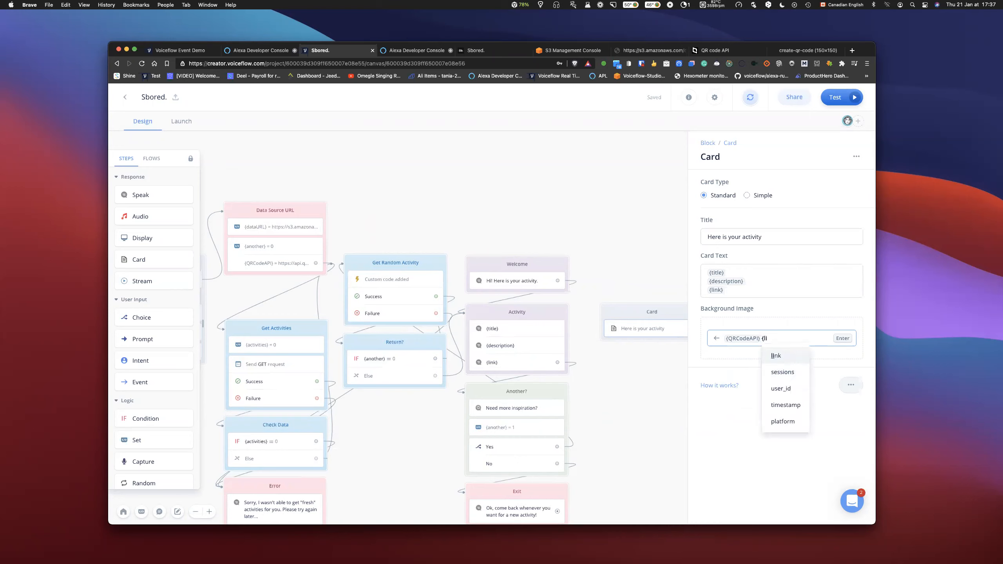
{"action": "key", "text": "Return"}
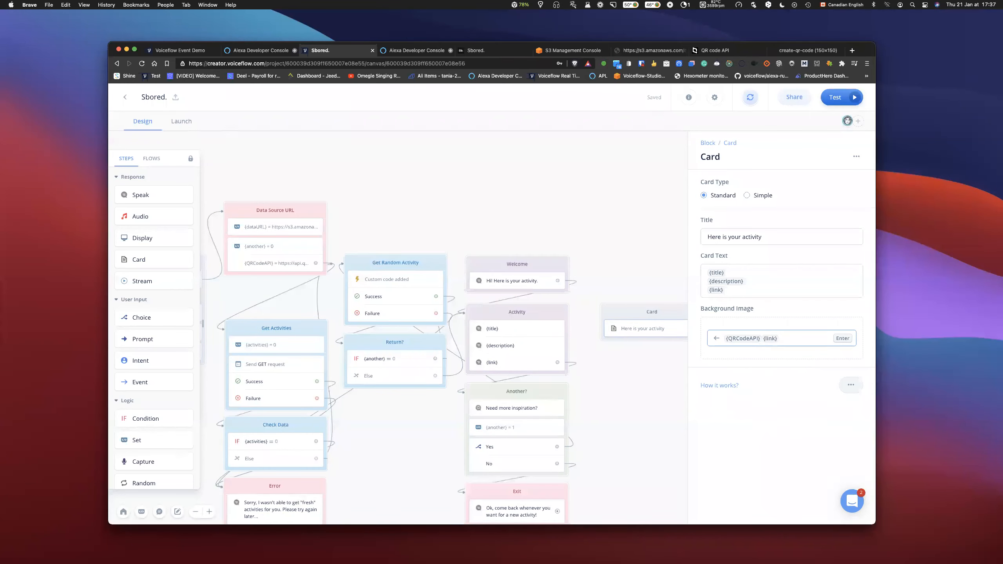
Set the card's background image to {QRCodeAPI}{link} and check the QRCodeAPI variable's URL in the Data Source URL block
{"action": "key", "text": "Return"}
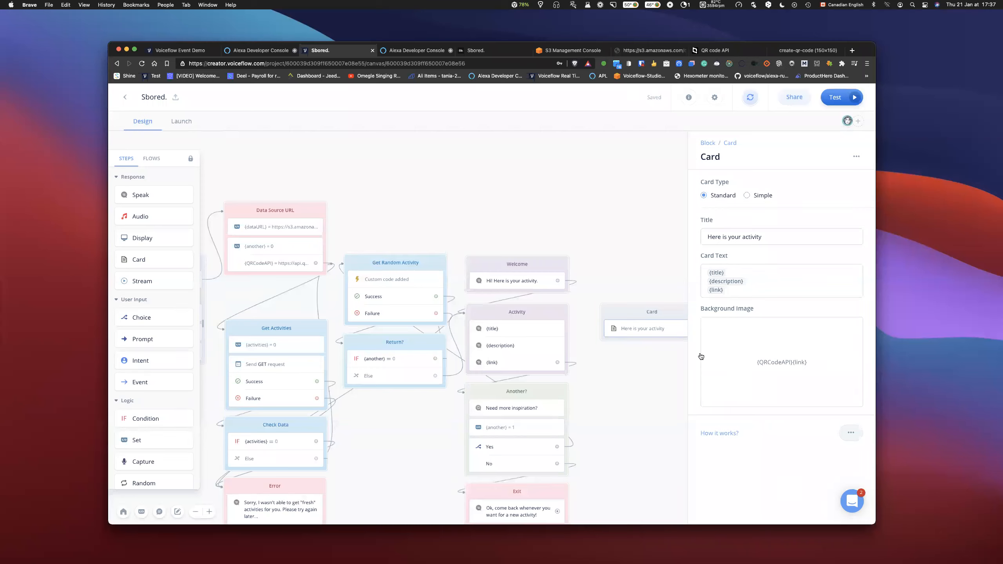
{"action": "left_click", "coordinate": [261, 261]}
{"action": "scroll", "coordinate": [810, 268], "scroll_direction": "right", "scroll_amount": 2}
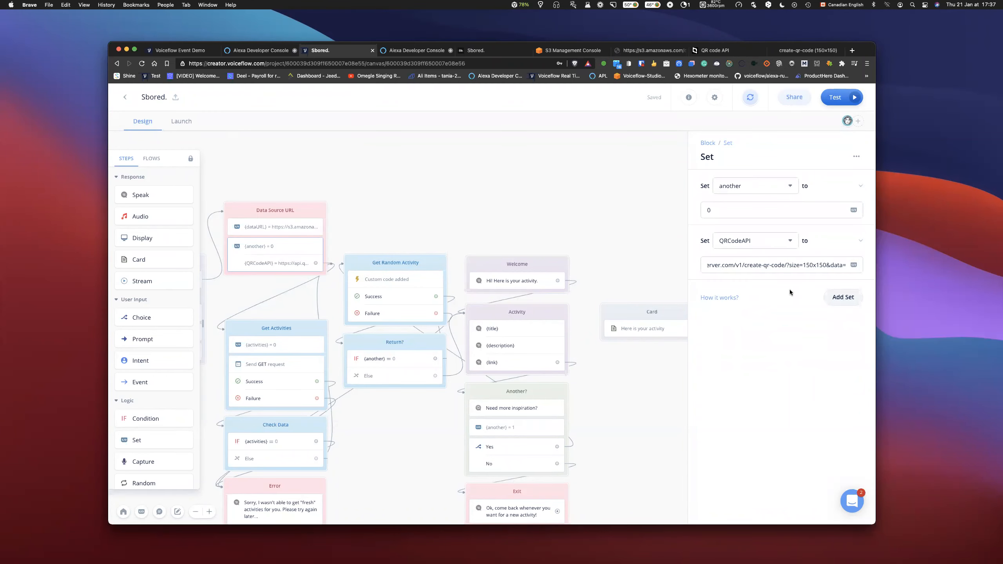
{"action": "left_click", "coordinate": [643, 277]}
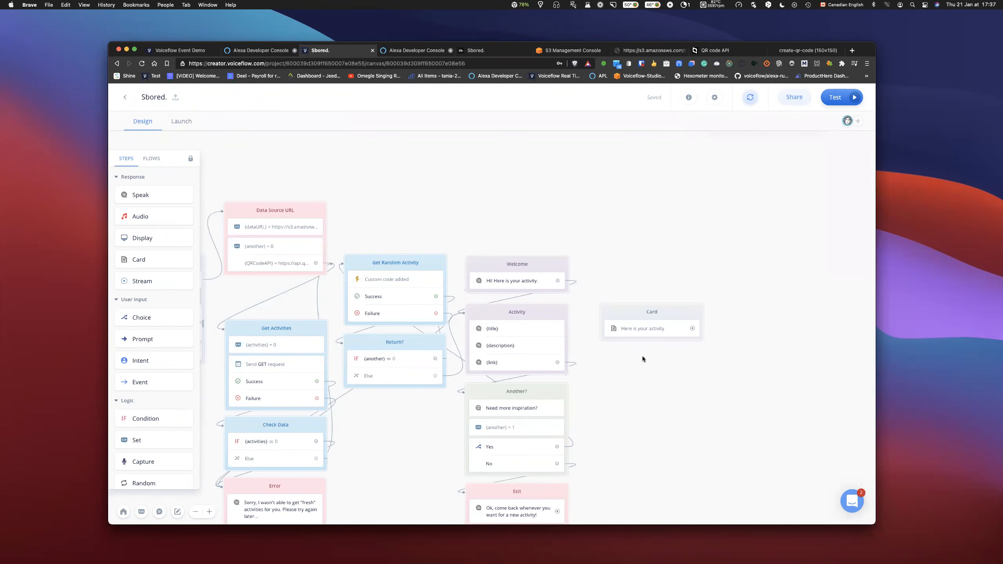
Review the Card step's title, text and background image settings
{"action": "scroll", "coordinate": [650, 378], "scroll_direction": "right", "scroll_amount": 2}
{"action": "left_click_drag", "start_coordinate": [562, 312], "coordinate": [552, 312]}
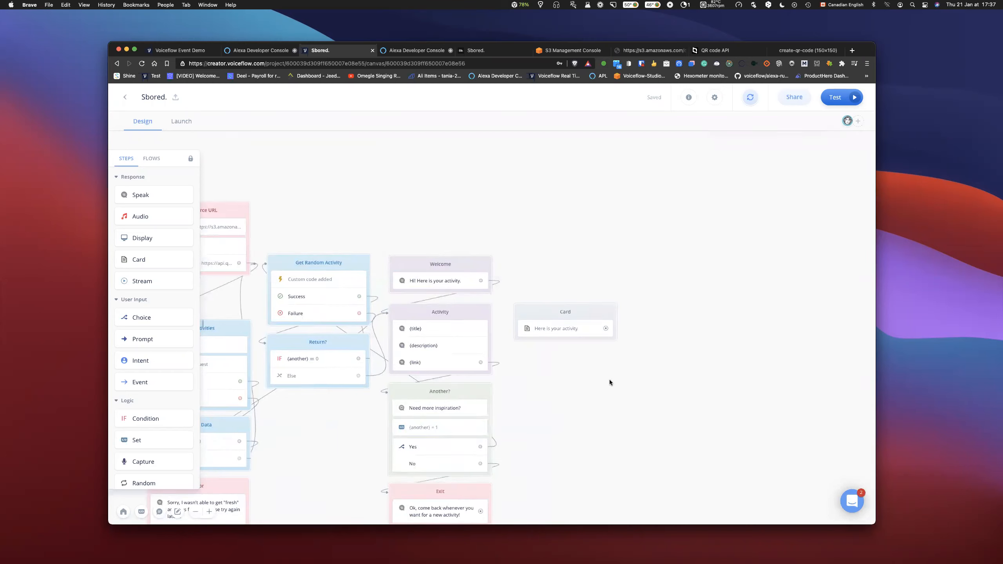
{"action": "left_click", "coordinate": [582, 330]}
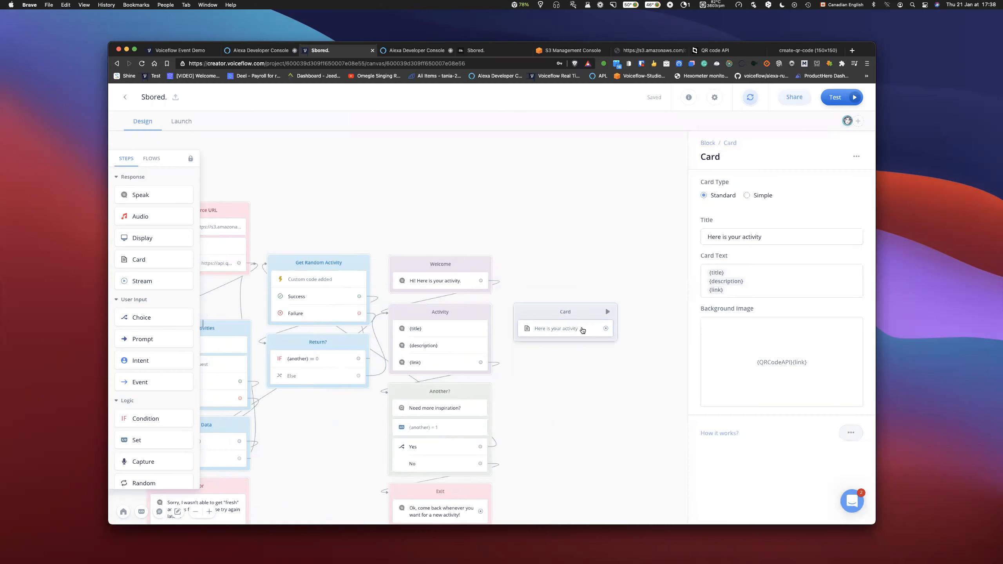
{"action": "left_click", "coordinate": [564, 384]}
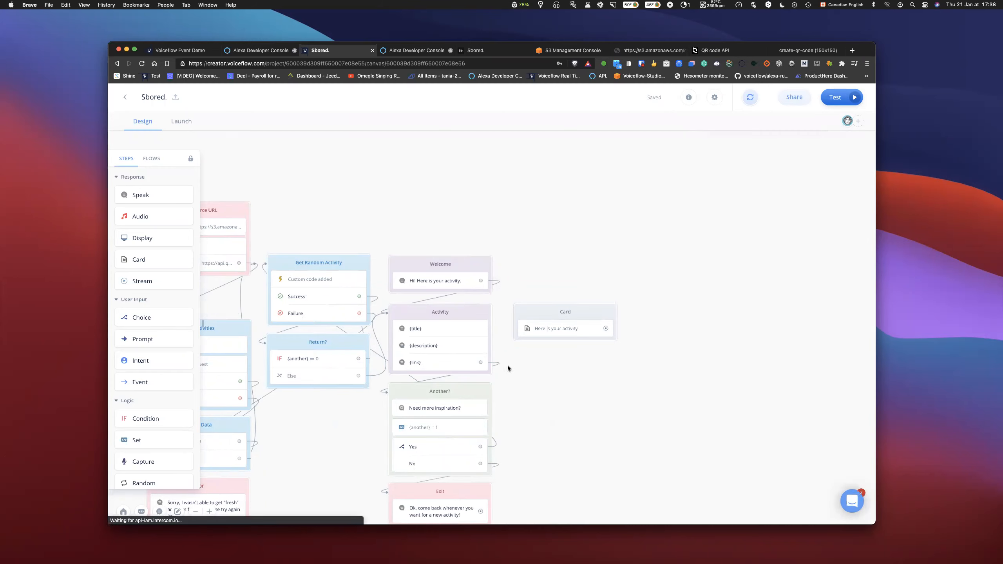
Move the Exit and Another? blocks lower on the canvas to make room beneath the Activity block
{"action": "scroll", "coordinate": [531, 371], "scroll_direction": "down", "scroll_amount": 5}
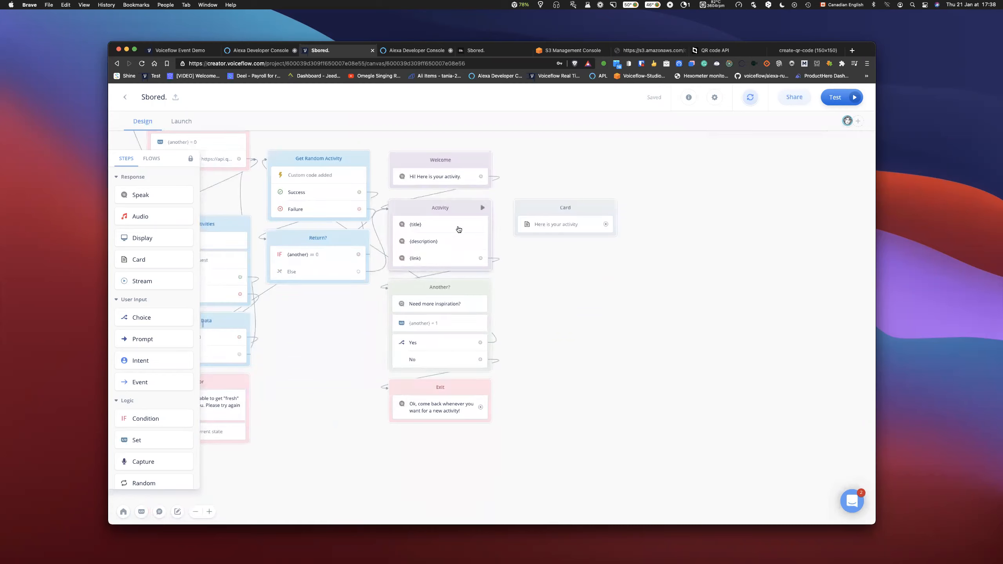
{"action": "left_click_drag", "start_coordinate": [480, 381], "coordinate": [477, 451]}
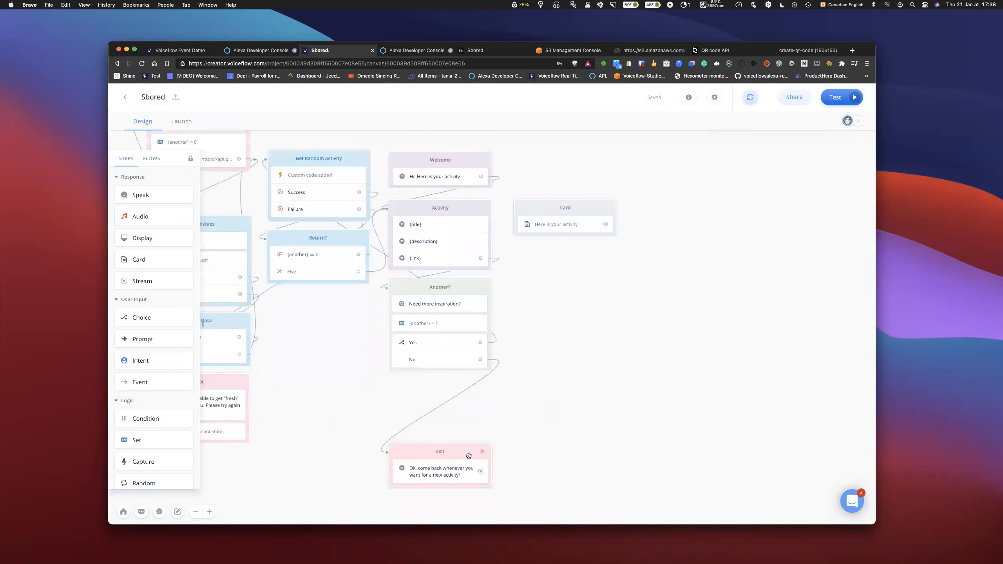
{"action": "left_click_drag", "start_coordinate": [473, 304], "coordinate": [469, 368]}
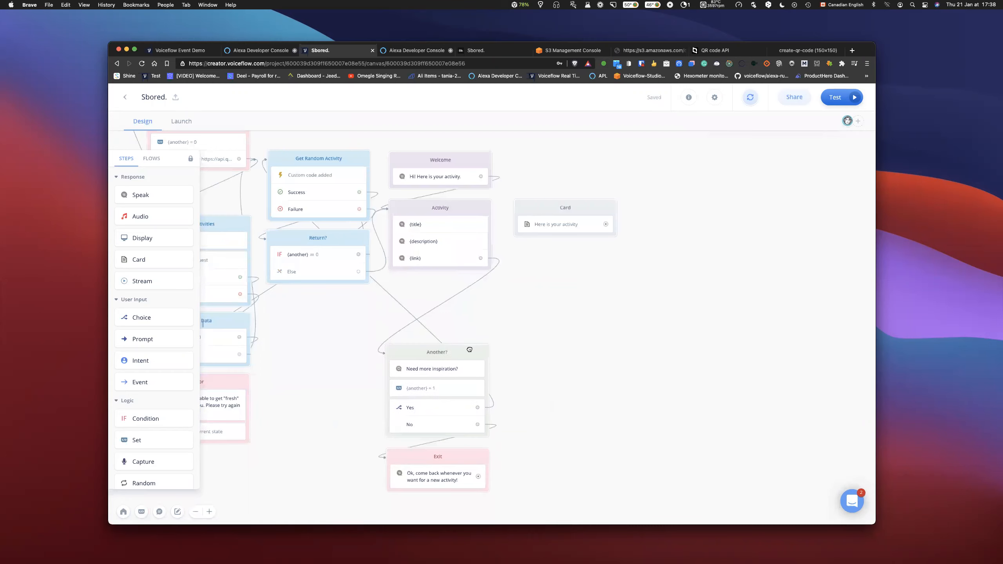
Link the Activity block's {link} output to the Card block and the card's output to the Another? block
{"action": "left_click_drag", "start_coordinate": [481, 259], "coordinate": [531, 223]}
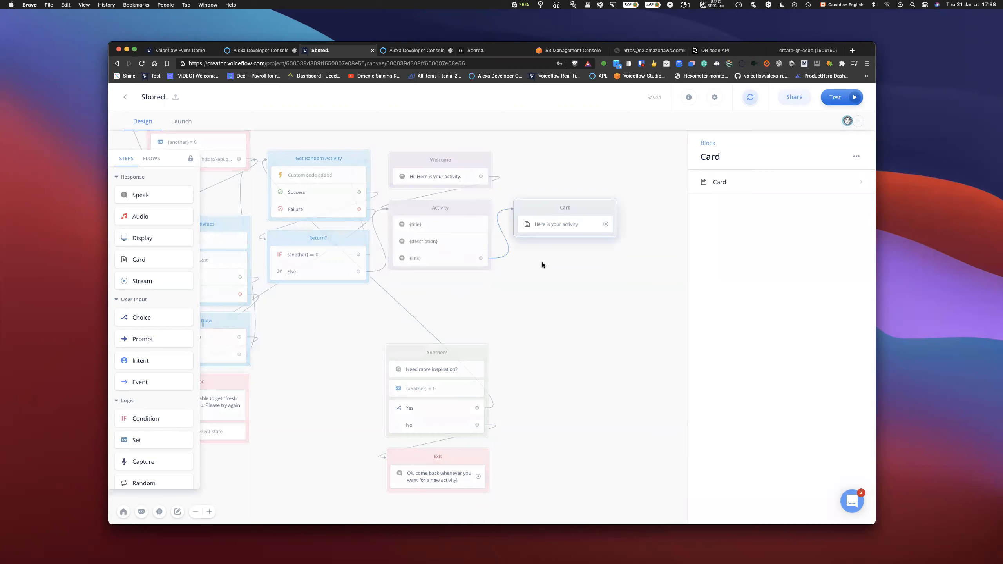
{"action": "left_click", "coordinate": [592, 250]}
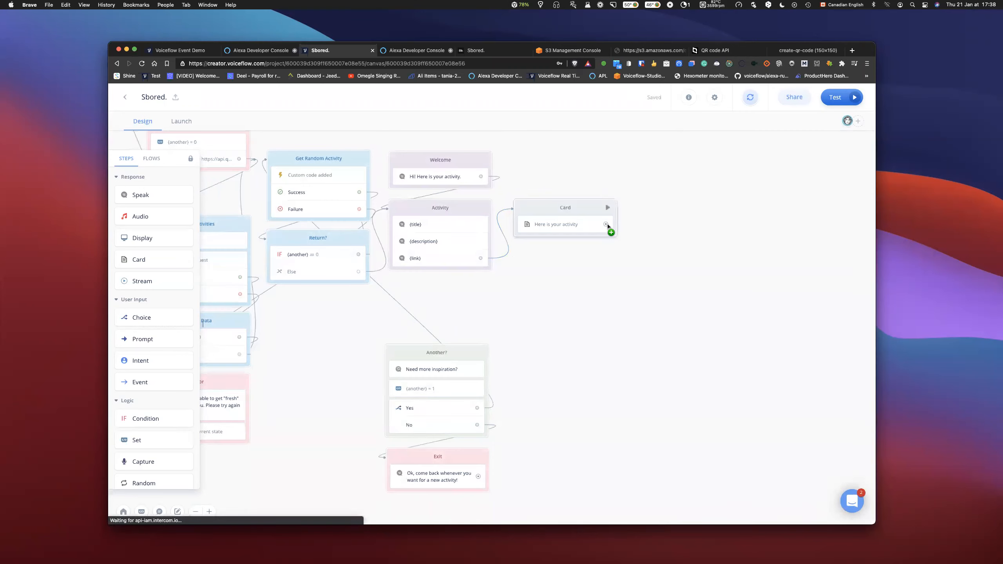
{"action": "left_click_drag", "start_coordinate": [605, 225], "coordinate": [403, 352]}
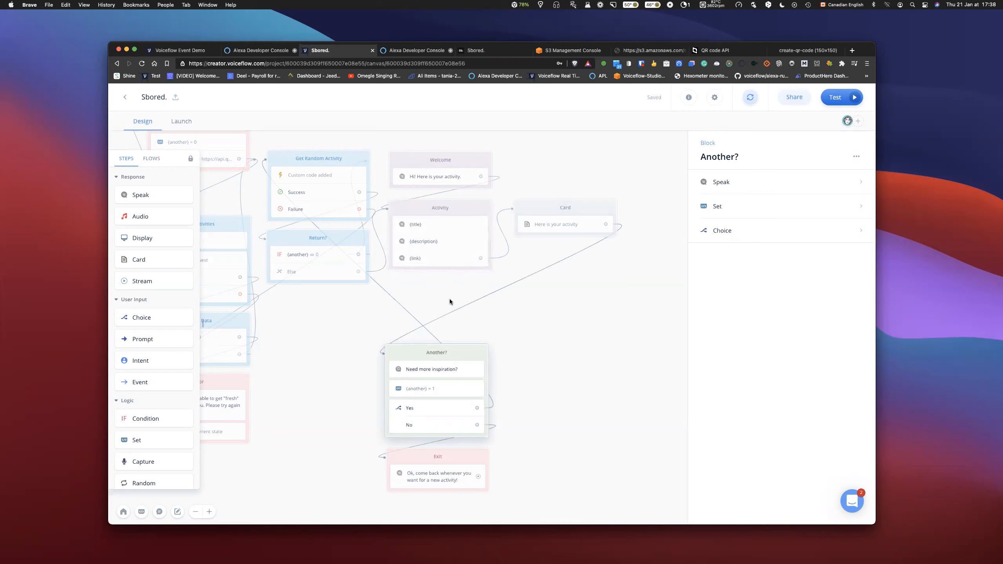
{"action": "left_click", "coordinate": [532, 208]}
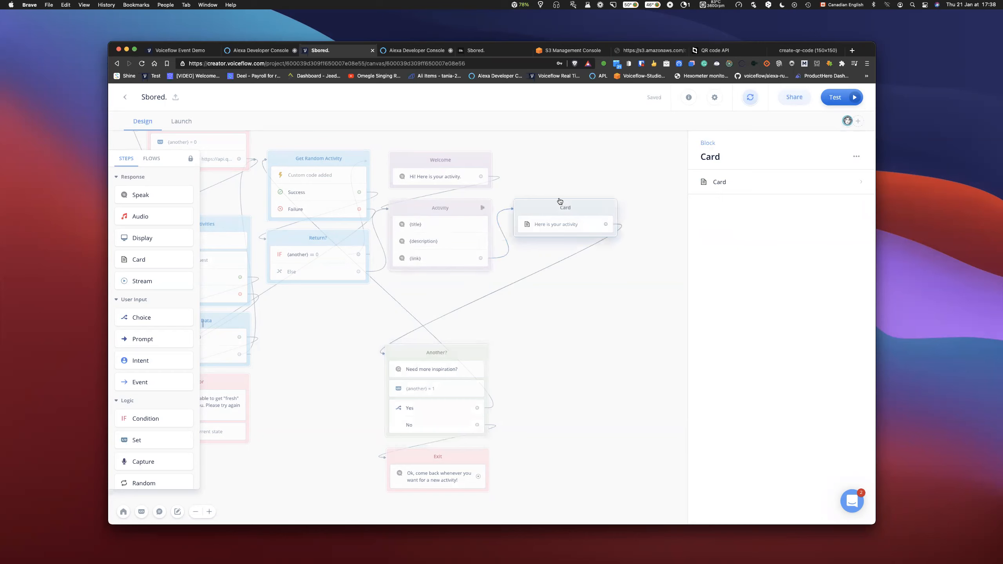
{"action": "left_click", "coordinate": [552, 226]}
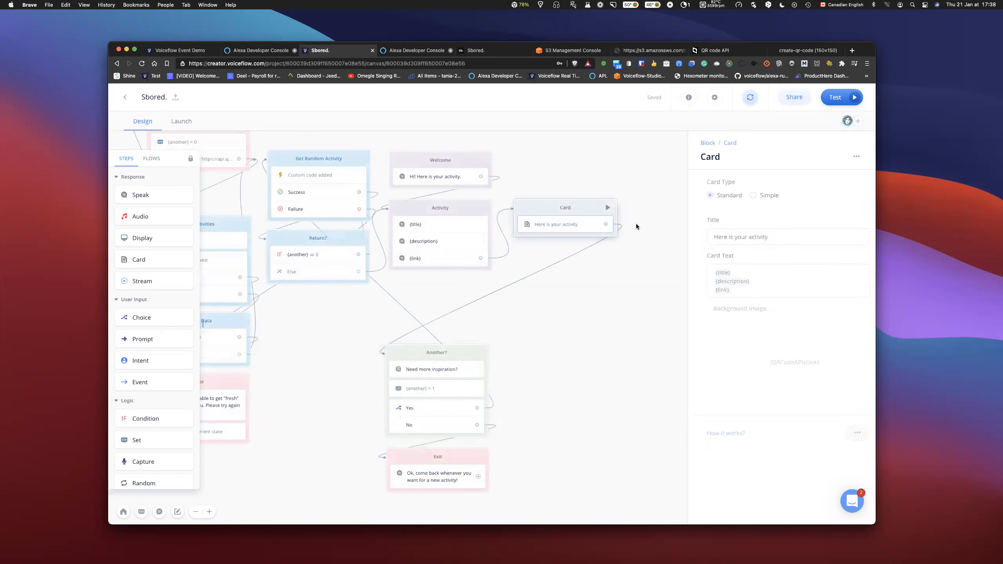
Place the Card block in the gap between the Activity and Another? blocks
{"action": "left_click_drag", "start_coordinate": [528, 209], "coordinate": [401, 294]}
{"action": "left_click", "coordinate": [427, 311]}
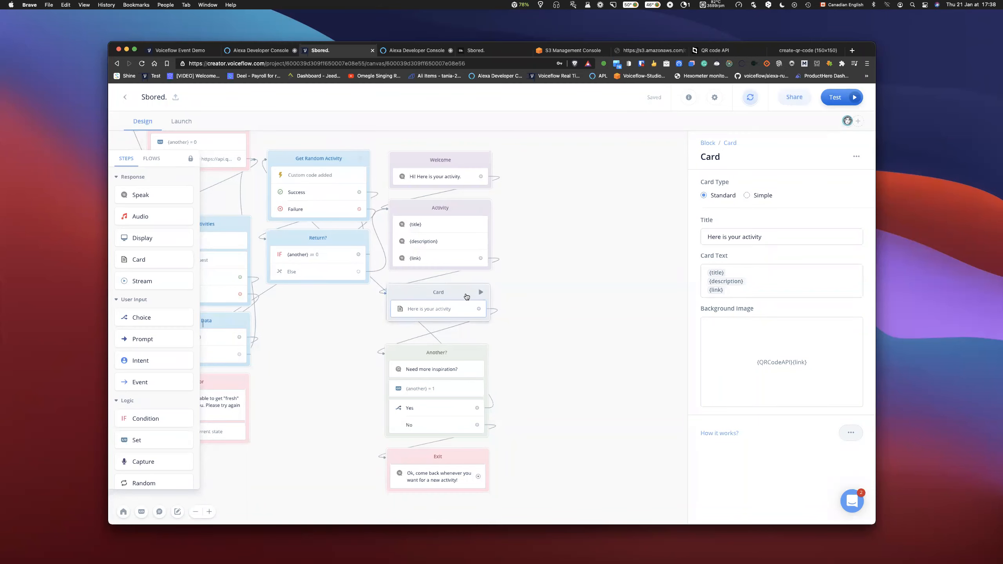
{"action": "left_click_drag", "start_coordinate": [467, 297], "coordinate": [465, 302]}
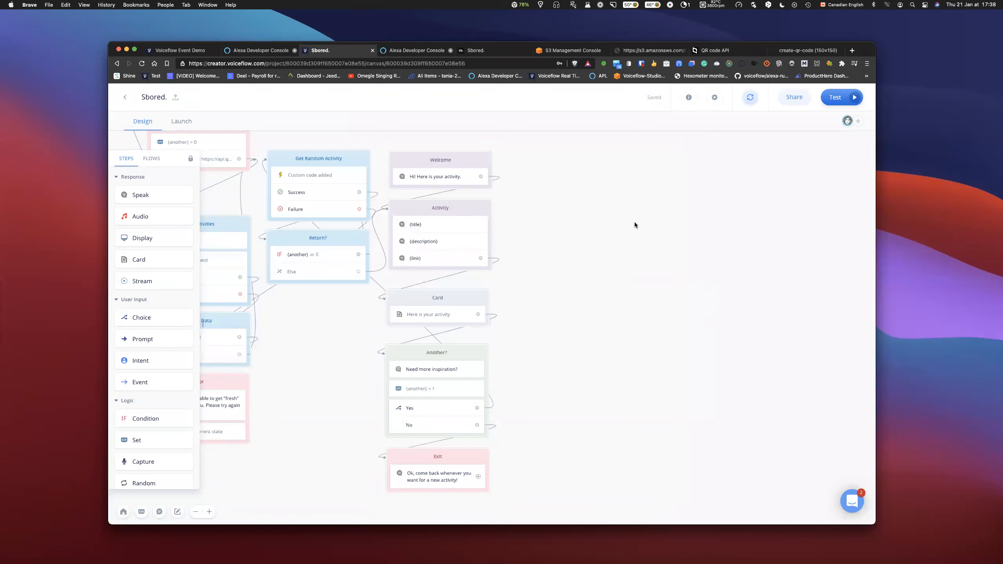
Upload the updated skill to Alexa for testing and dismiss the upload notice
{"action": "scroll", "coordinate": [634, 223], "scroll_direction": "up", "scroll_amount": 1}
{"action": "left_click", "coordinate": [760, 102]}
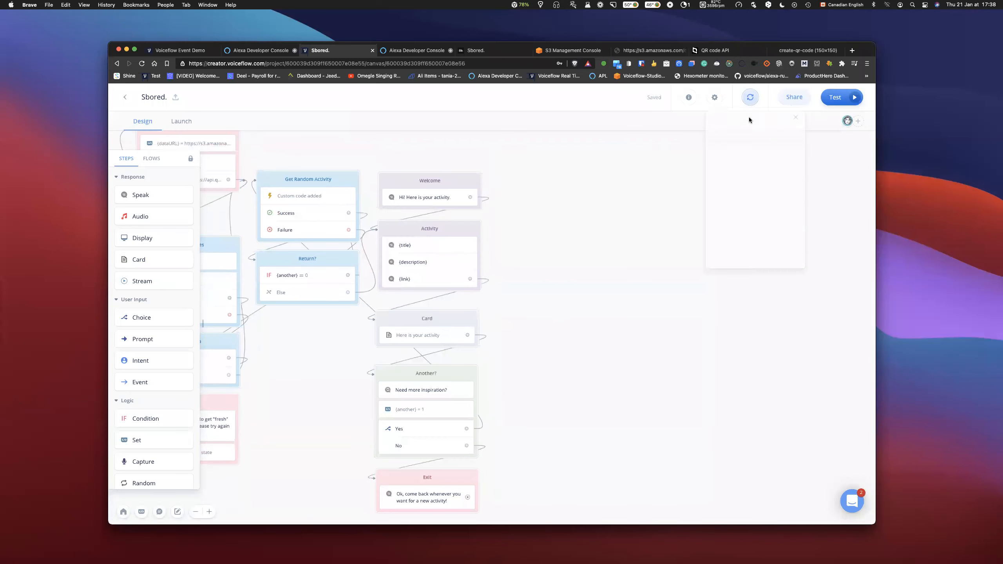
{"action": "left_click", "coordinate": [588, 212]}
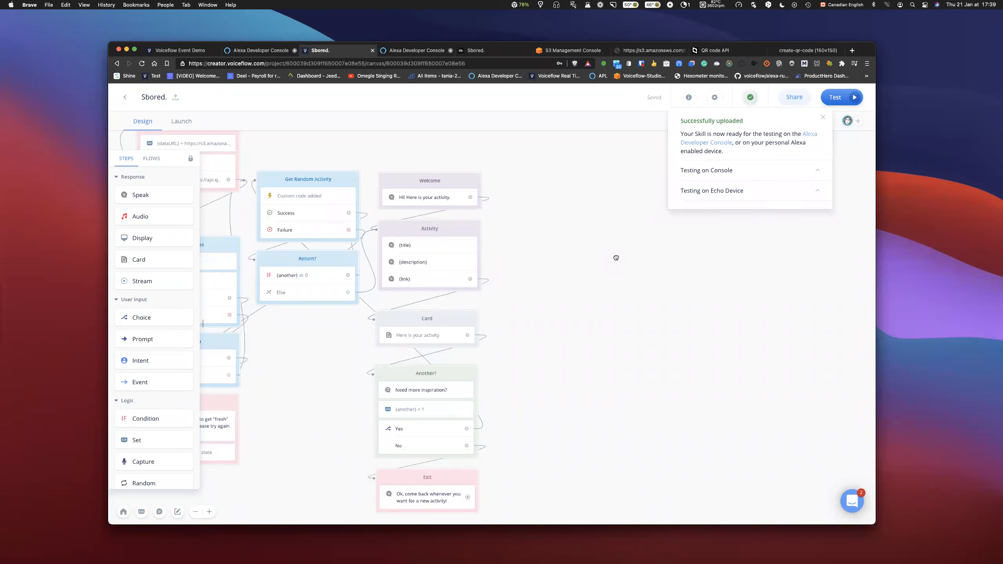
{"action": "left_click", "coordinate": [823, 117]}
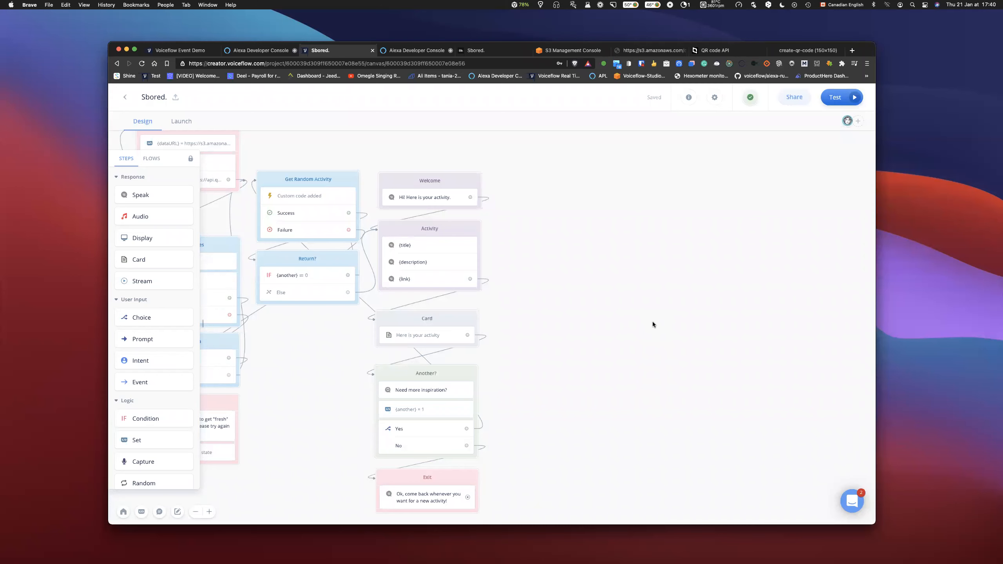
Switch to the S3 console and open the properties of sbored.json in the sbored/ folder
{"action": "left_click", "coordinate": [568, 51]}
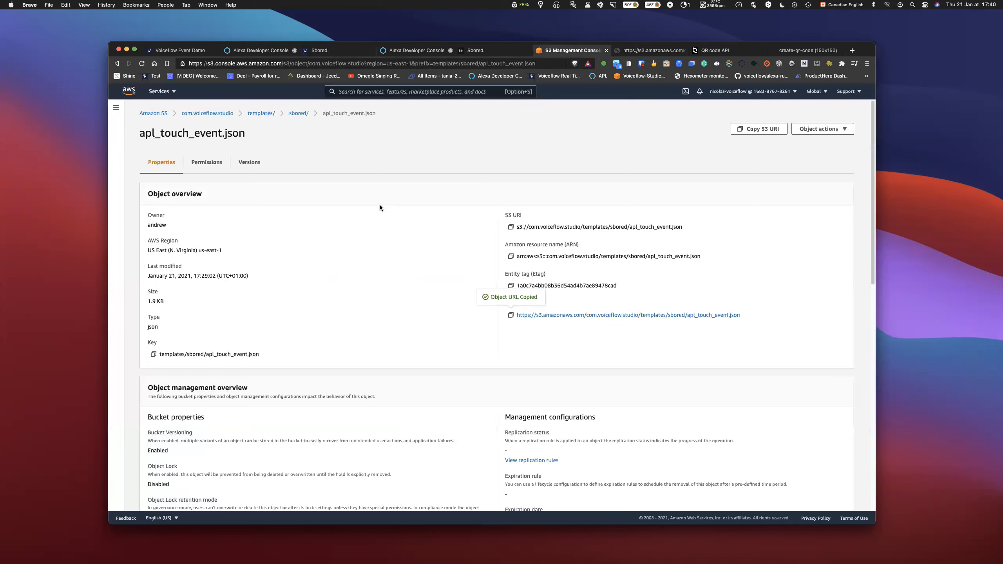
{"action": "left_click", "coordinate": [299, 114]}
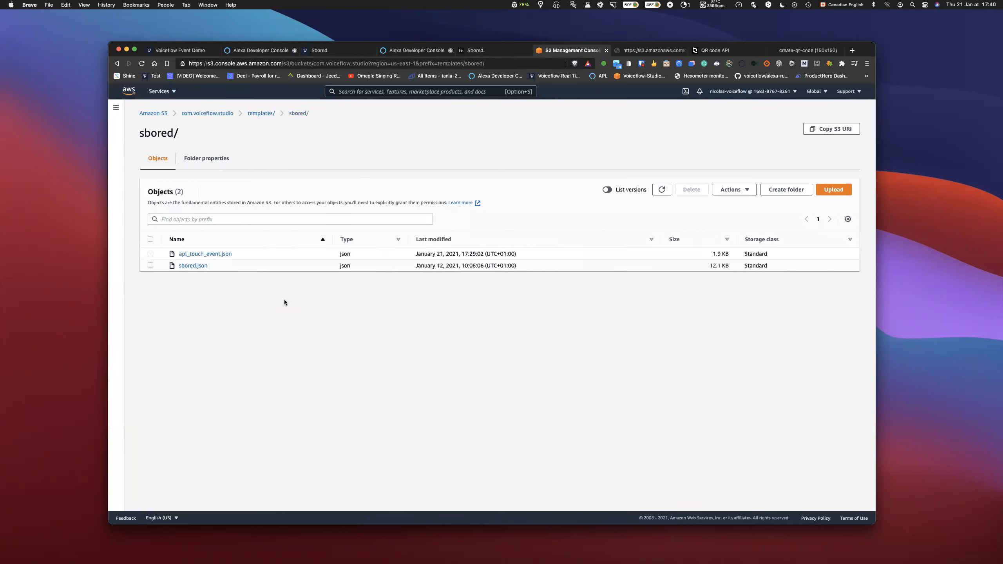
{"action": "left_click", "coordinate": [186, 266]}
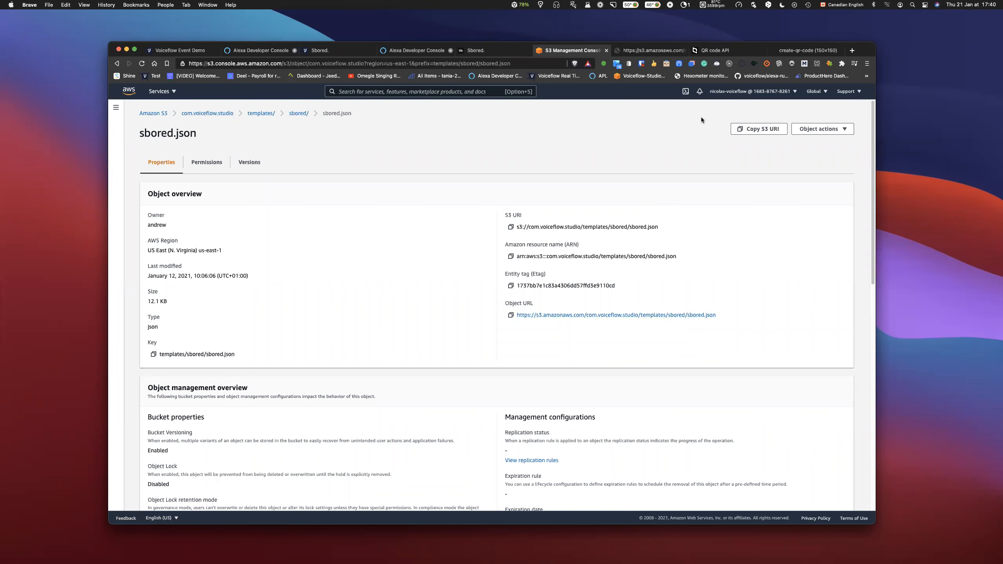
Switch to the Alexa Developer Console simulator, pin the "open sbored" utterance and send it
{"action": "left_click", "coordinate": [402, 51]}
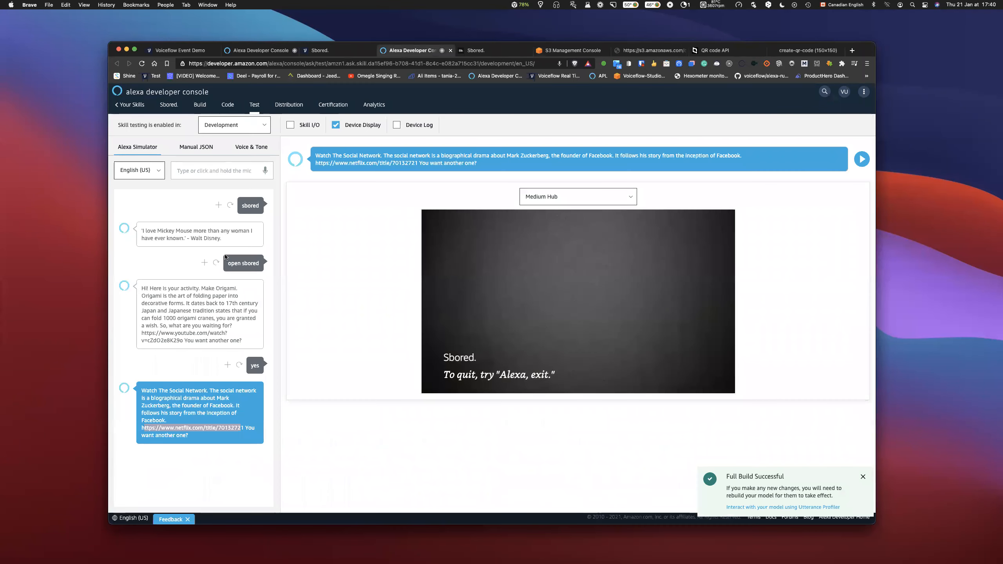
{"action": "left_click", "coordinate": [204, 263]}
{"action": "left_click", "coordinate": [124, 193]}
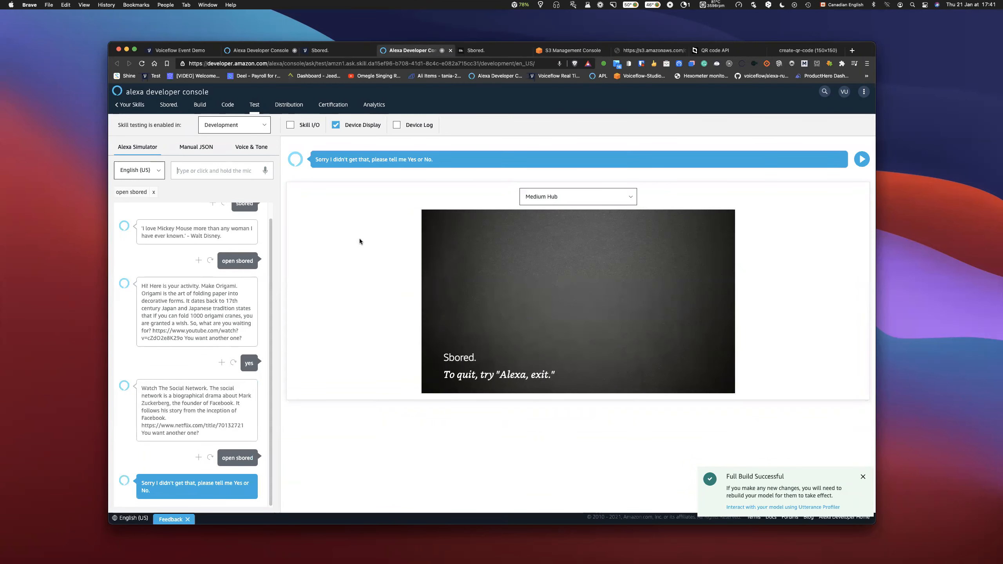
End the running skill session in the simulator with the "stop" utterance
{"action": "type", "text": "sxt"}
{"action": "key", "text": "BackSpace"}
{"action": "key", "text": "BackSpace"}
{"action": "key", "text": "BackSpace"}
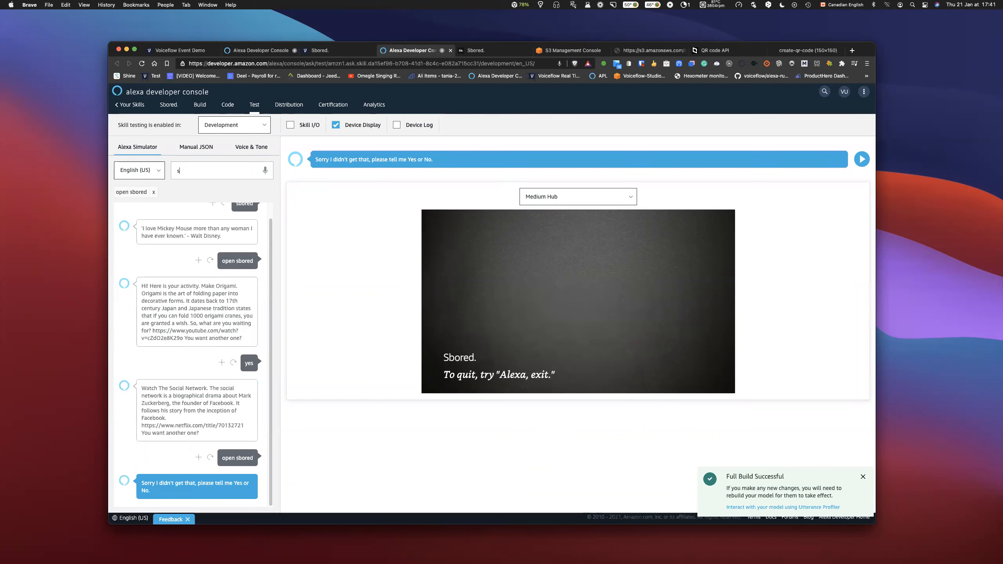
{"action": "type", "text": "stop"}
{"action": "key", "text": "Return"}
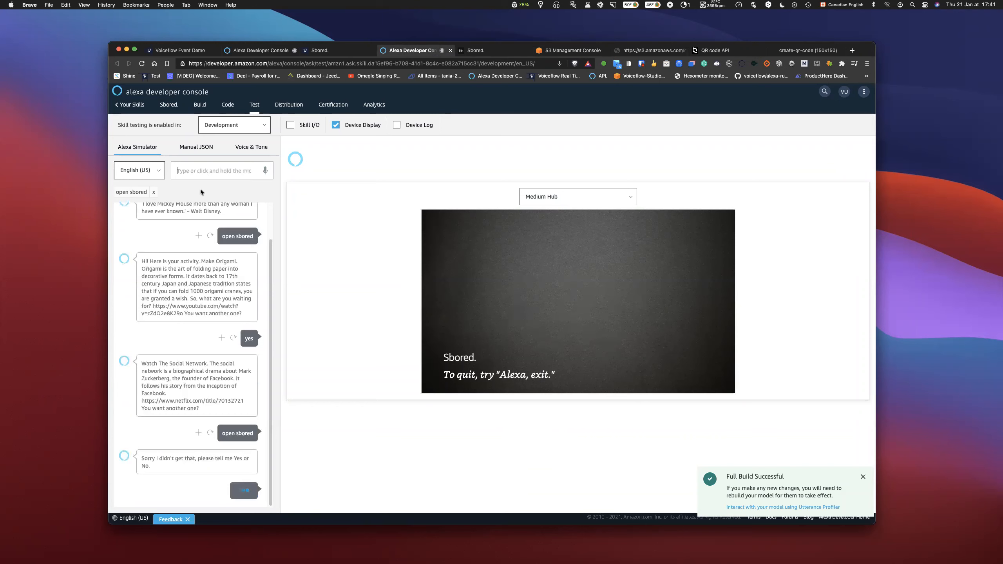
Relaunch the skill with "open sbored", answer "yes" for another activity, and check the link in the reply
{"action": "left_click", "coordinate": [137, 192]}
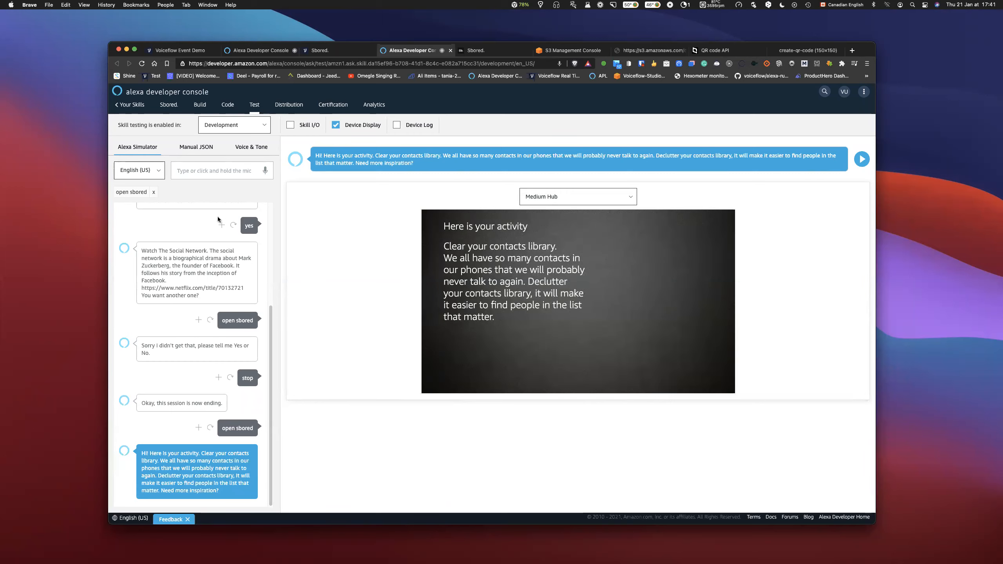
{"action": "type", "text": "yes"}
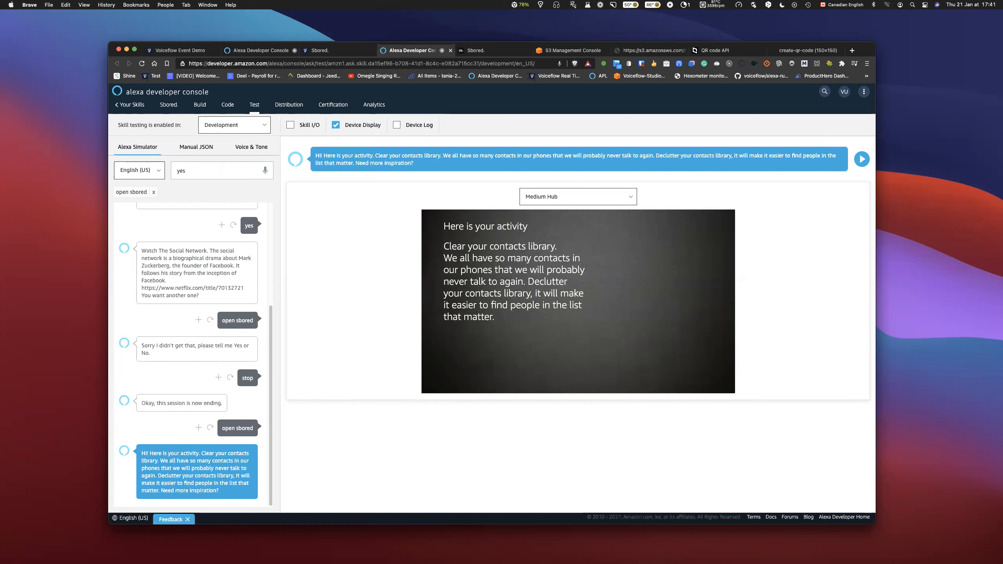
{"action": "key", "text": "Return"}
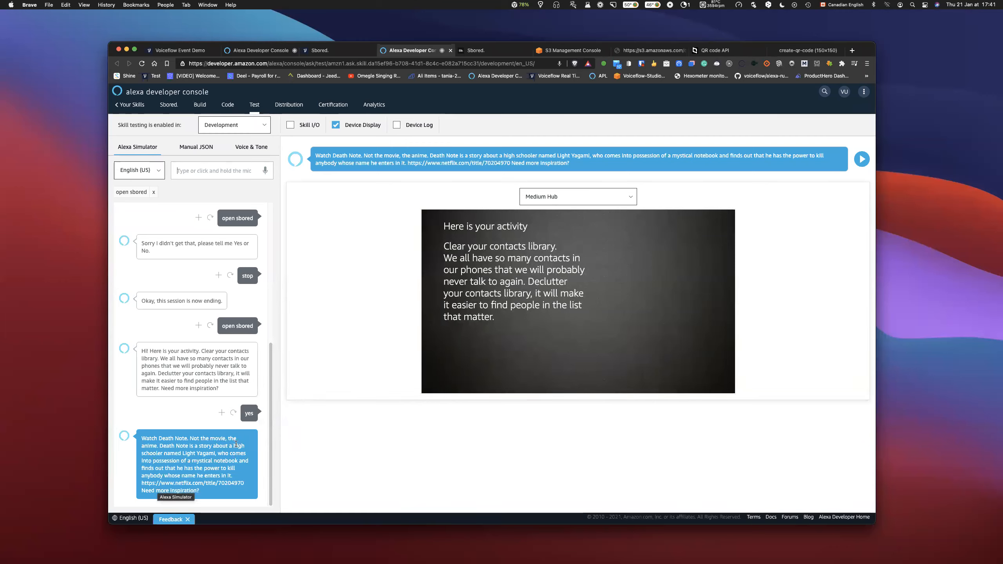
{"action": "left_click_drag", "start_coordinate": [143, 482], "coordinate": [242, 485]}
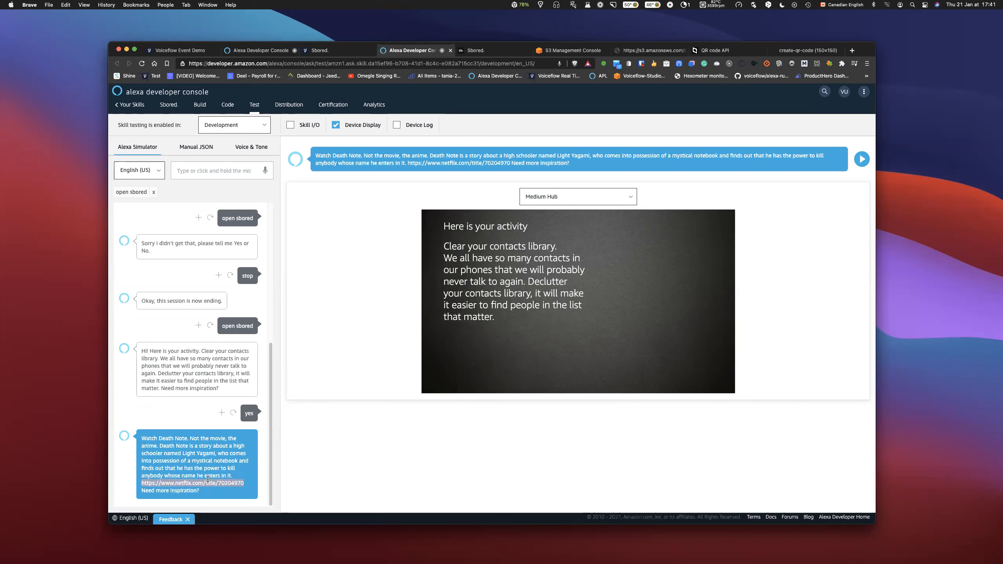
{"action": "left_click", "coordinate": [190, 472]}
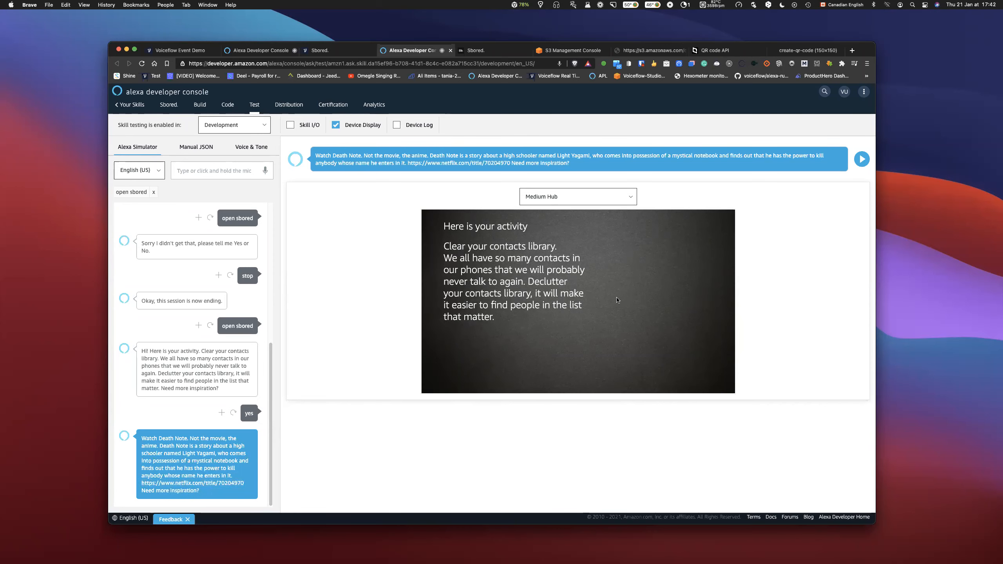
Switch back to the Voiceflow project and open the Card step to inspect its background image setting
{"action": "left_click", "coordinate": [340, 51]}
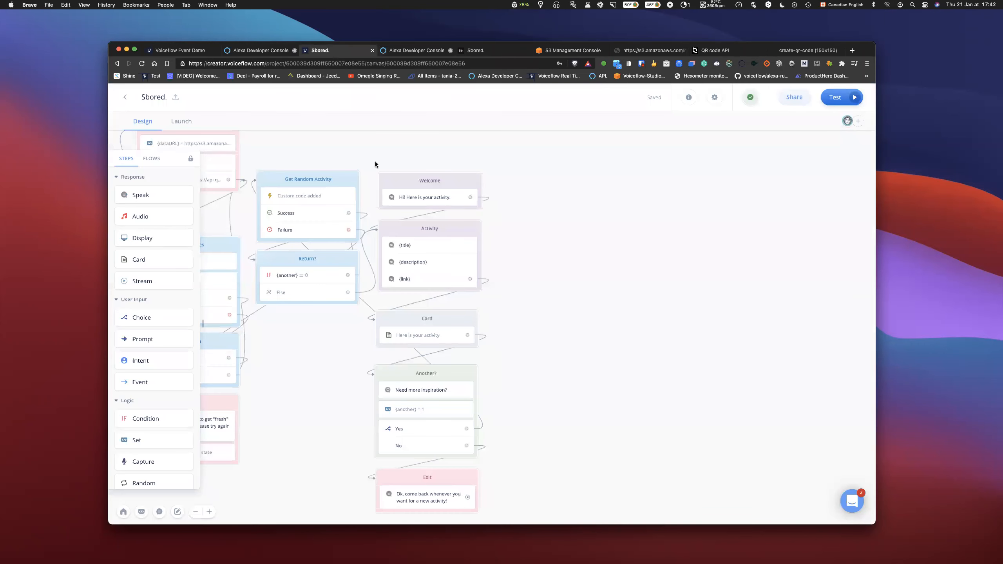
{"action": "scroll", "coordinate": [540, 244], "scroll_direction": "left", "scroll_amount": 5}
{"action": "scroll", "coordinate": [540, 244], "scroll_direction": "down", "scroll_amount": 4}
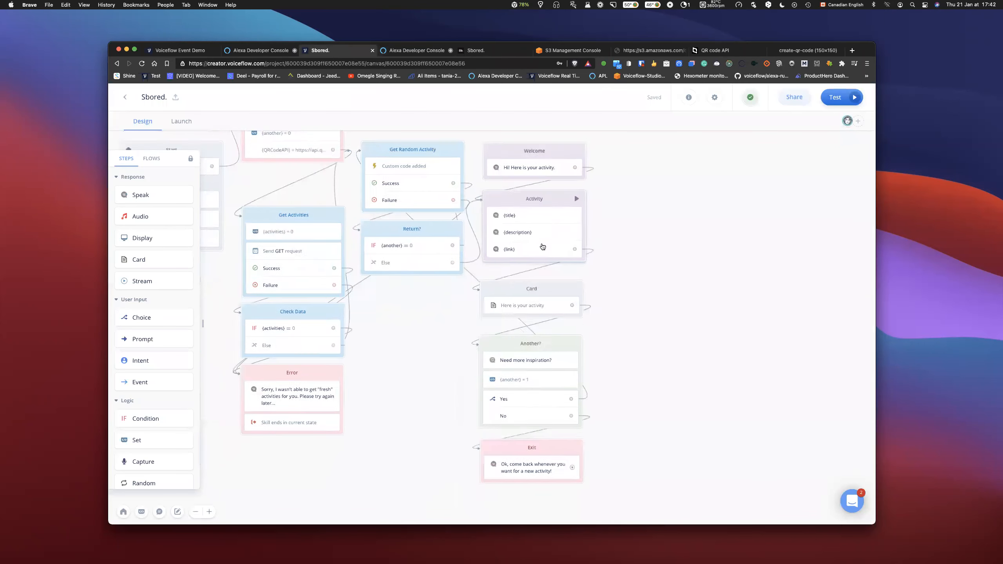
{"action": "scroll", "coordinate": [542, 246], "scroll_direction": "up", "scroll_amount": 4}
{"action": "scroll", "coordinate": [542, 246], "scroll_direction": "right", "scroll_amount": 3}
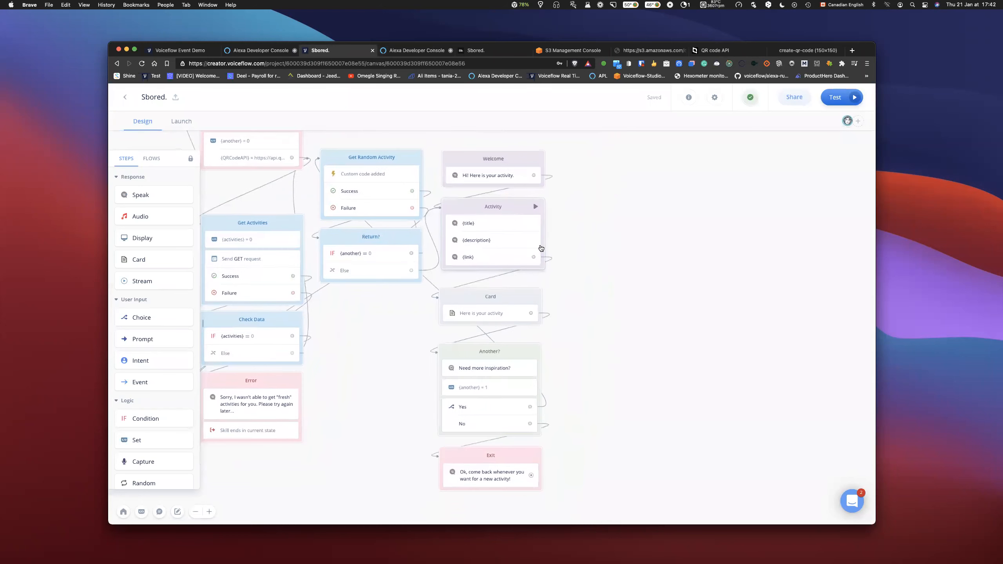
{"action": "left_click", "coordinate": [500, 313]}
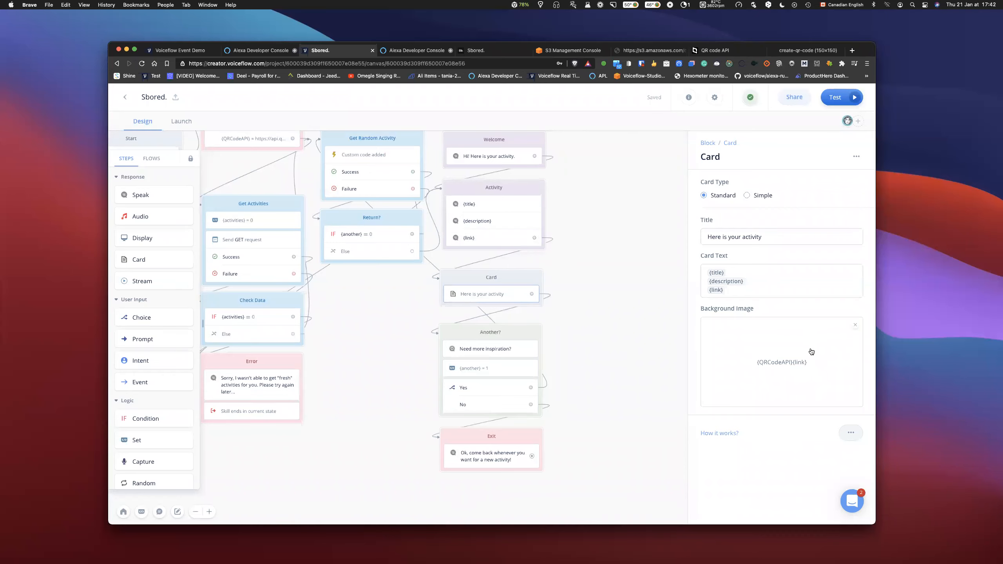
Remove the Card step's background image and compare the setup with the card display in the Alexa simulator
{"action": "left_click", "coordinate": [855, 327]}
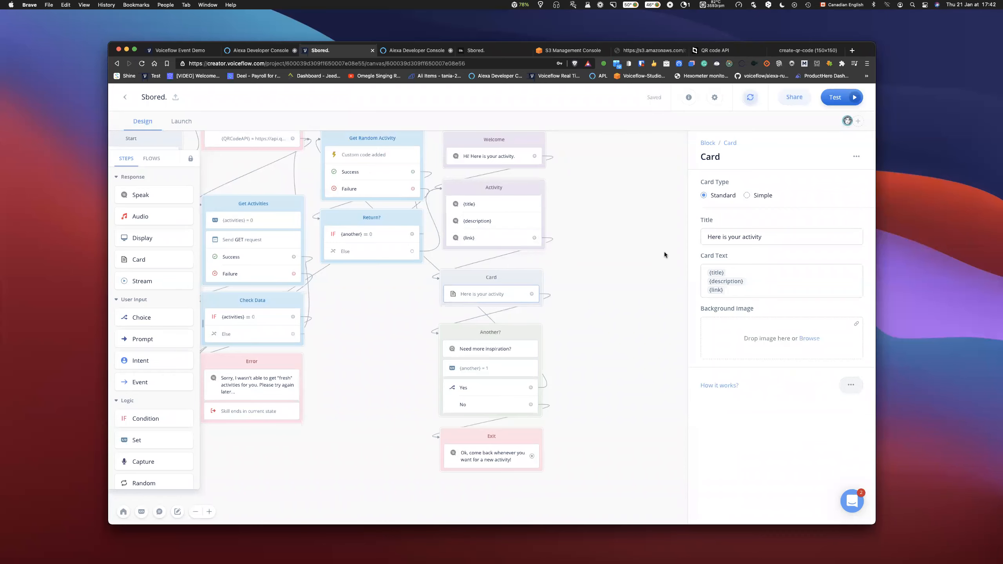
{"action": "left_click", "coordinate": [431, 51]}
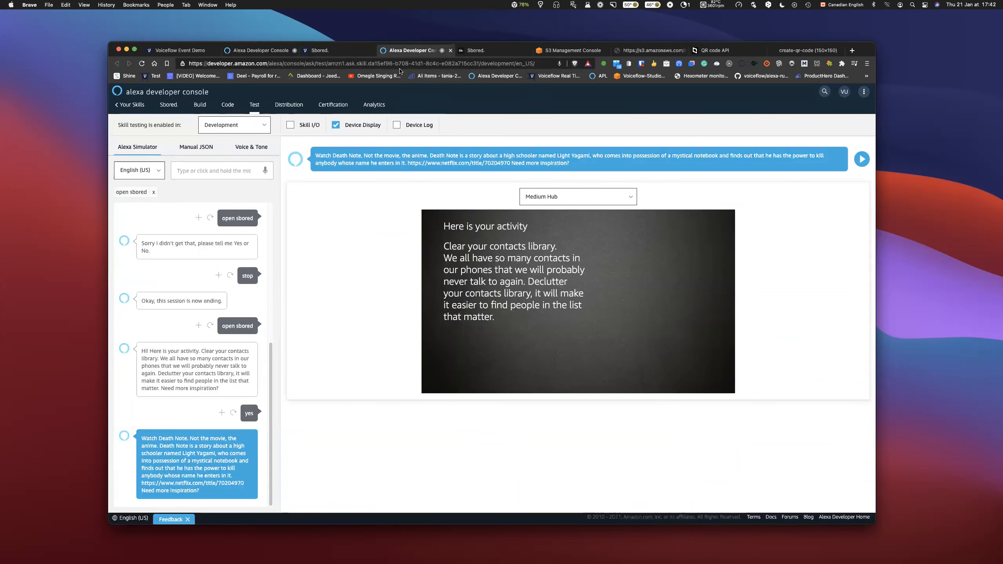
{"action": "left_click", "coordinate": [347, 52]}
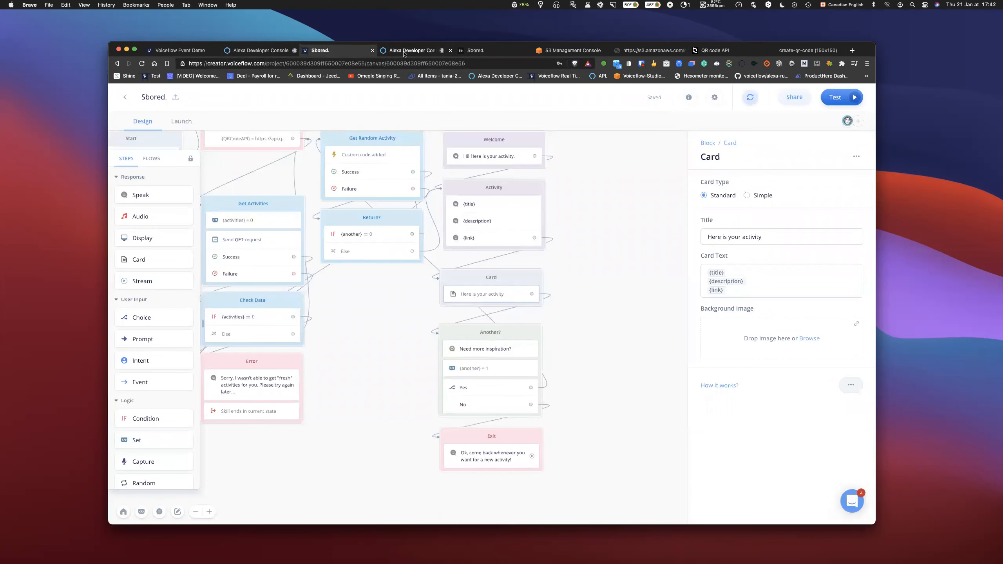
{"action": "left_click", "coordinate": [430, 51]}
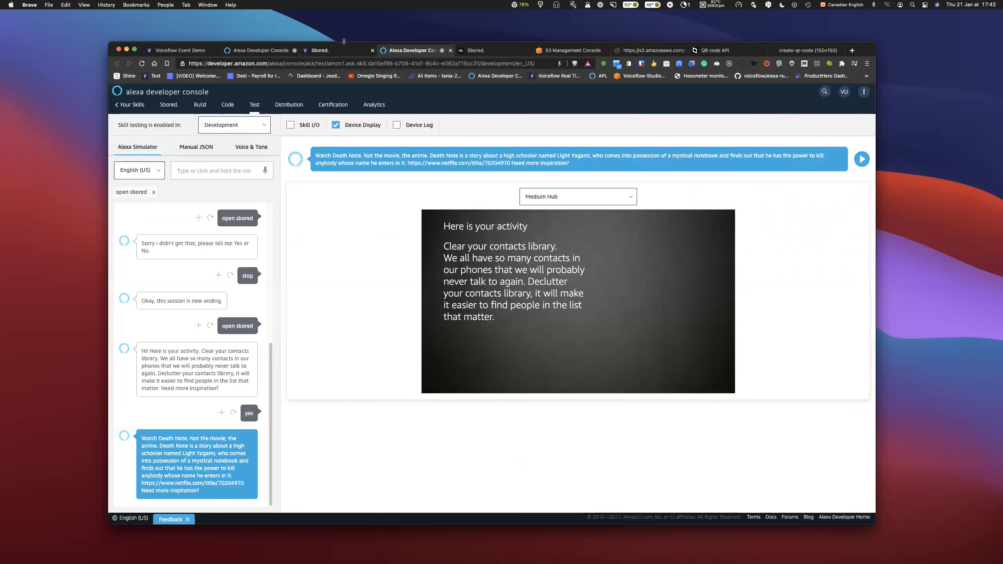
{"action": "left_click", "coordinate": [319, 50]}
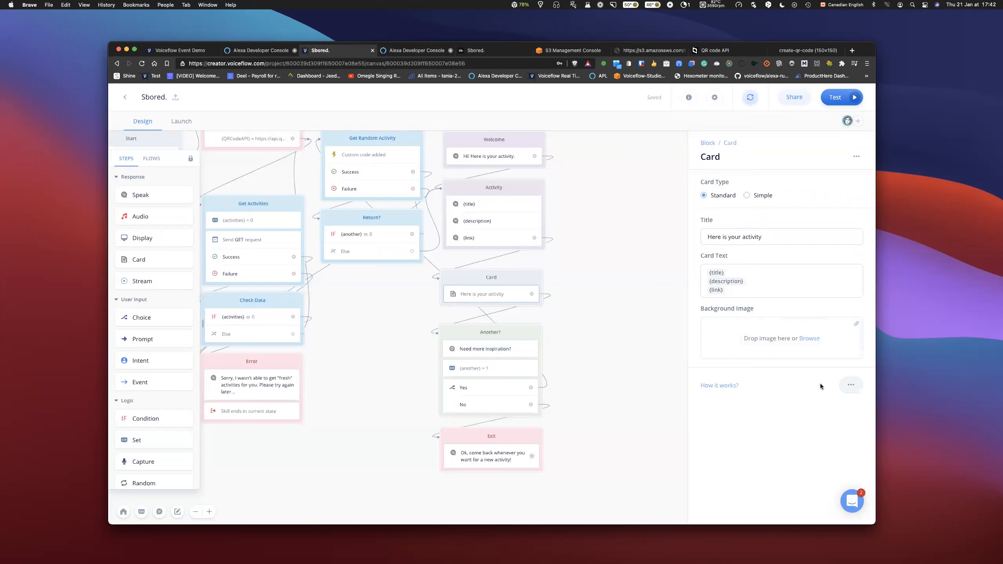
Add a small screen image option to the Card step and review the Get Random Activity custom code
{"action": "left_click", "coordinate": [843, 390]}
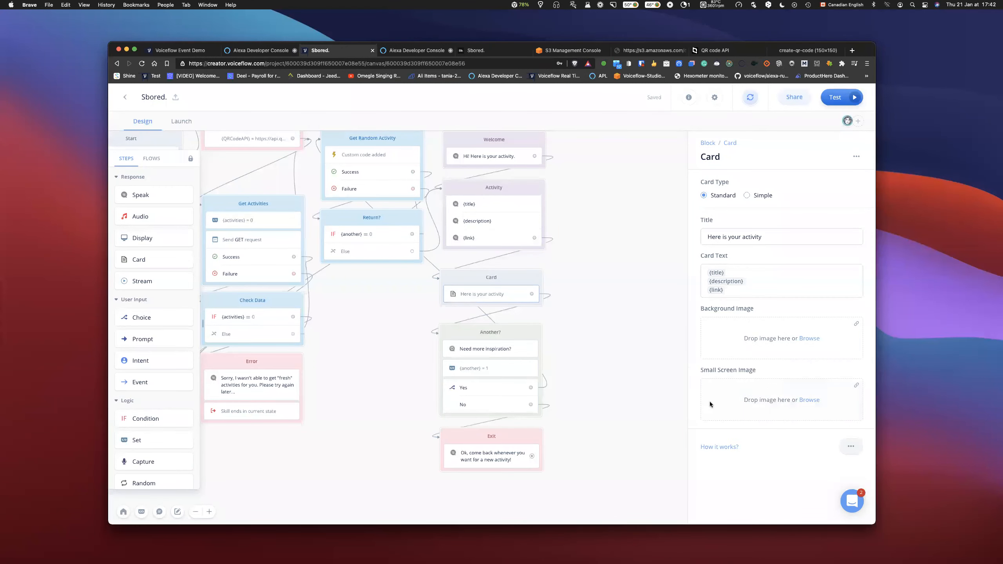
{"action": "scroll", "coordinate": [412, 241], "scroll_direction": "up", "scroll_amount": 5}
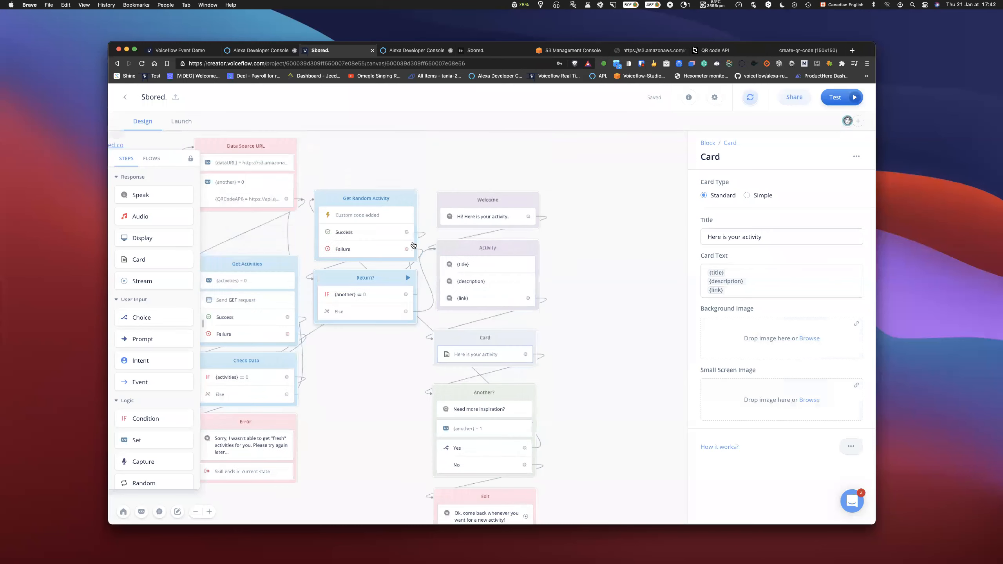
{"action": "scroll", "coordinate": [412, 243], "scroll_direction": "down", "scroll_amount": 3}
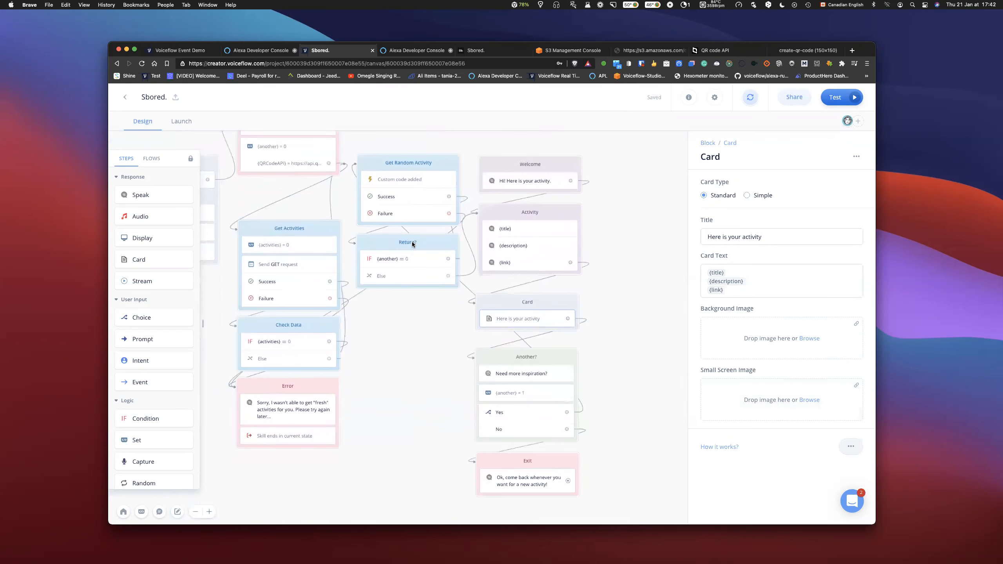
{"action": "scroll", "coordinate": [412, 241], "scroll_direction": "up", "scroll_amount": 2}
{"action": "left_click", "coordinate": [412, 229]}
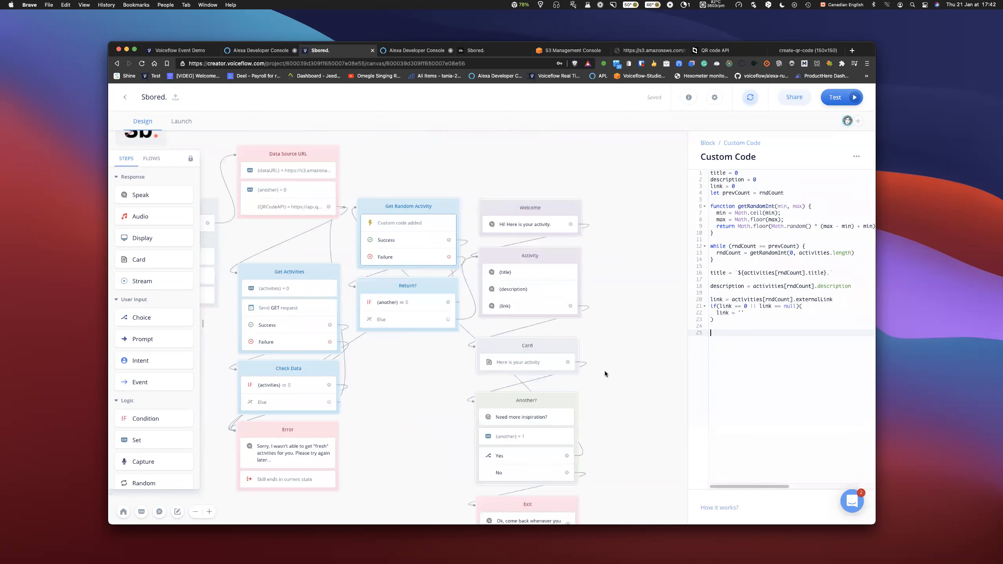
{"action": "left_click", "coordinate": [527, 362]}
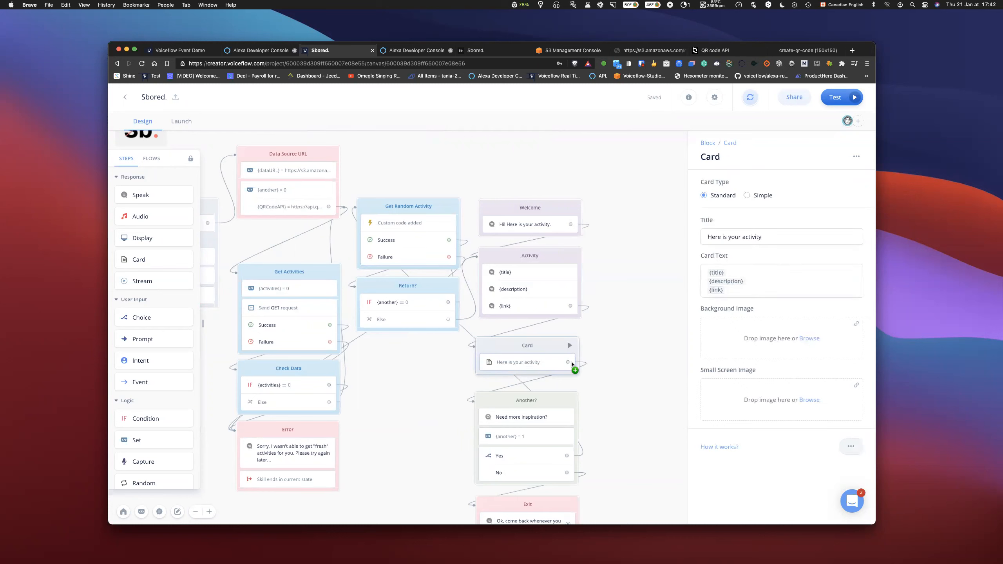
Set the Card step's background image to a new variable, {qrcodeImg}
{"action": "left_click", "coordinate": [768, 327]}
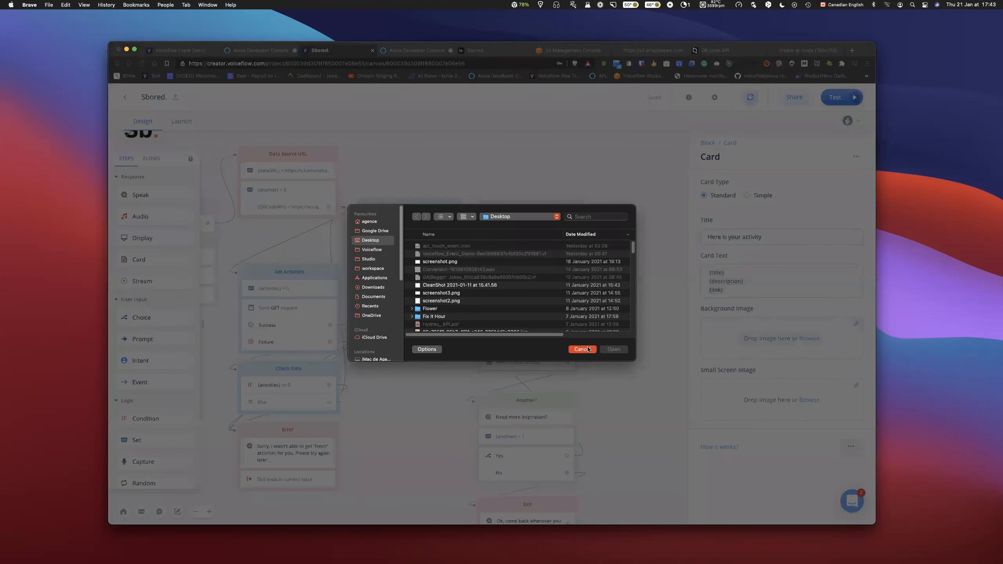
{"action": "left_click", "coordinate": [581, 349]}
{"action": "left_click", "coordinate": [856, 323]}
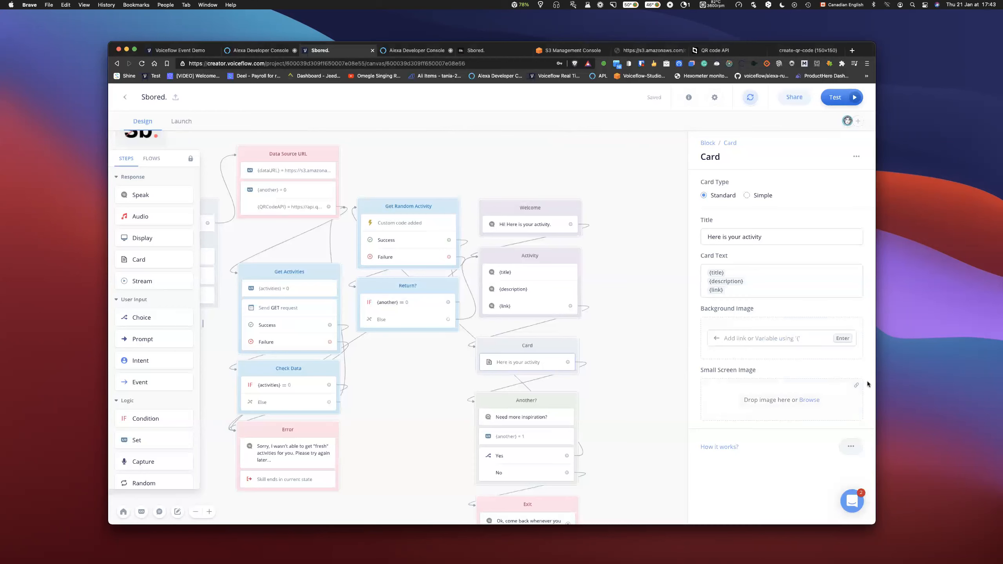
{"action": "left_click", "coordinate": [748, 338]}
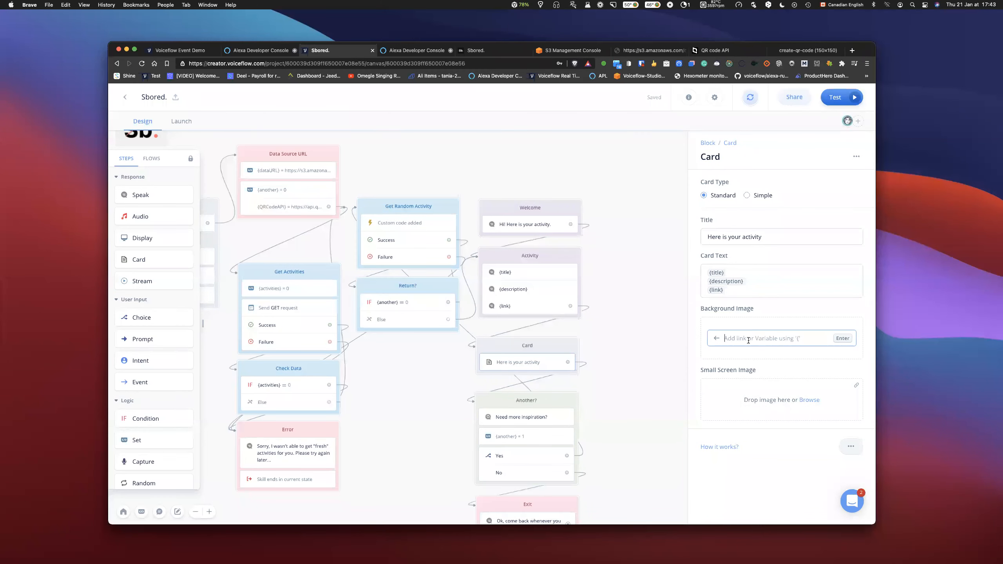
{"action": "type", "text": "{"}
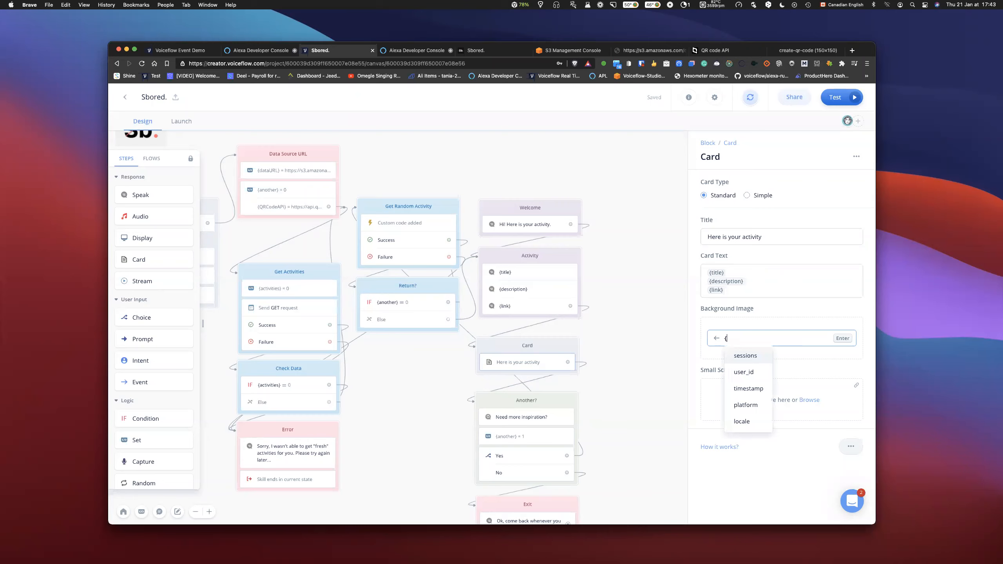
{"action": "type", "text": "qrcode"}
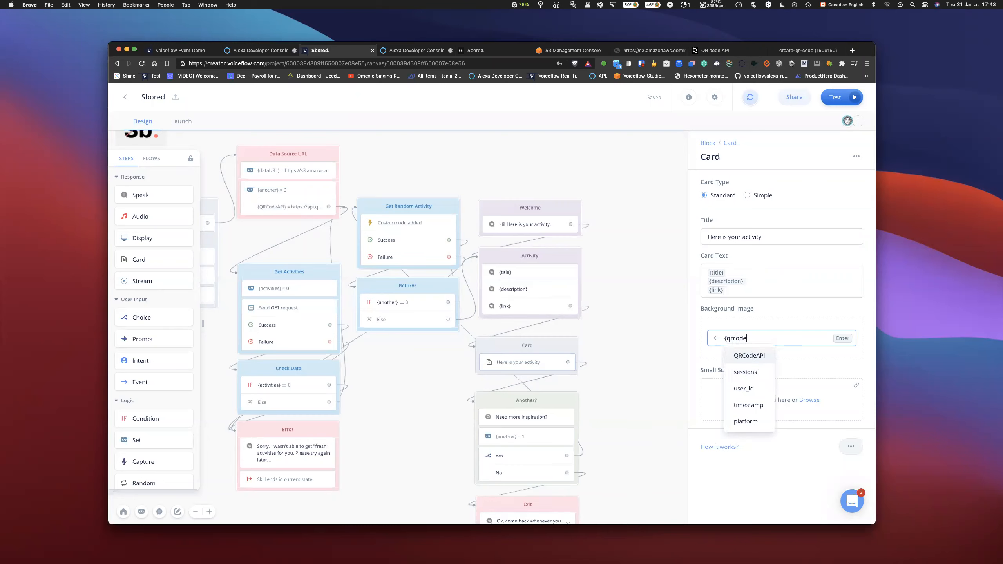
{"action": "type", "text": "Img"}
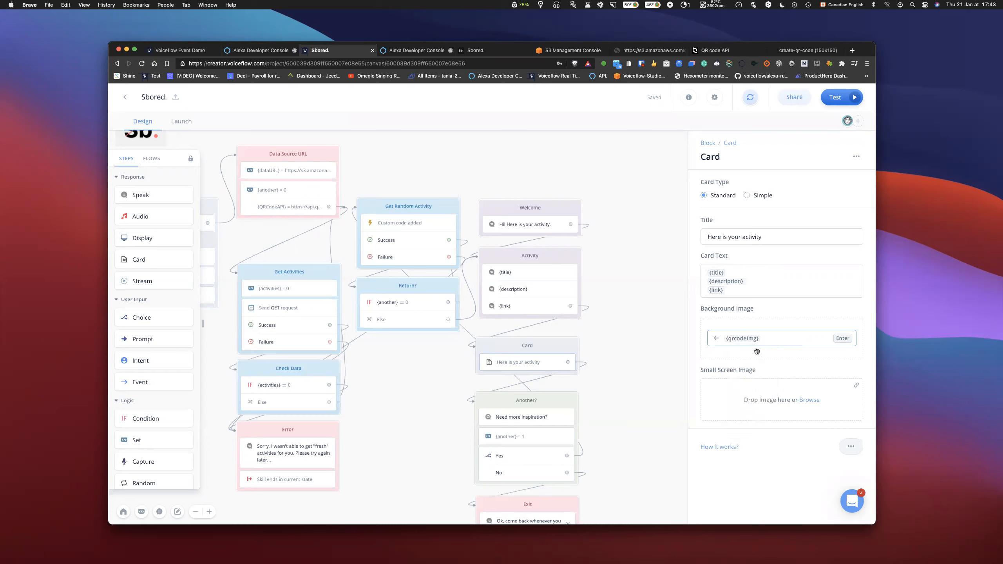
{"action": "left_click", "coordinate": [840, 338]}
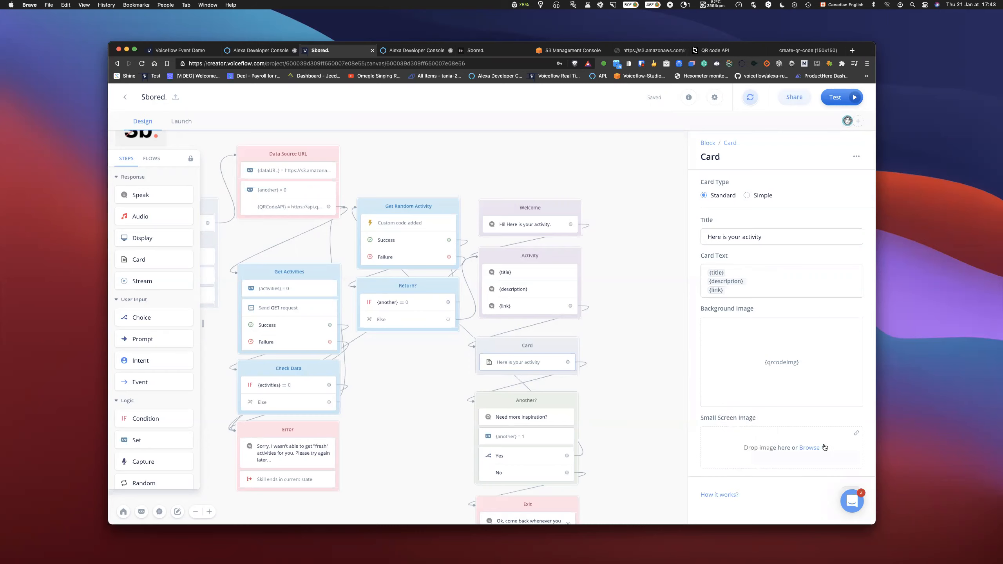
Set the Card step's small screen image to the {qrcodeImg} variable
{"action": "left_click", "coordinate": [855, 433]}
{"action": "left_click", "coordinate": [785, 451]}
{"action": "type", "text": "{qrc"}
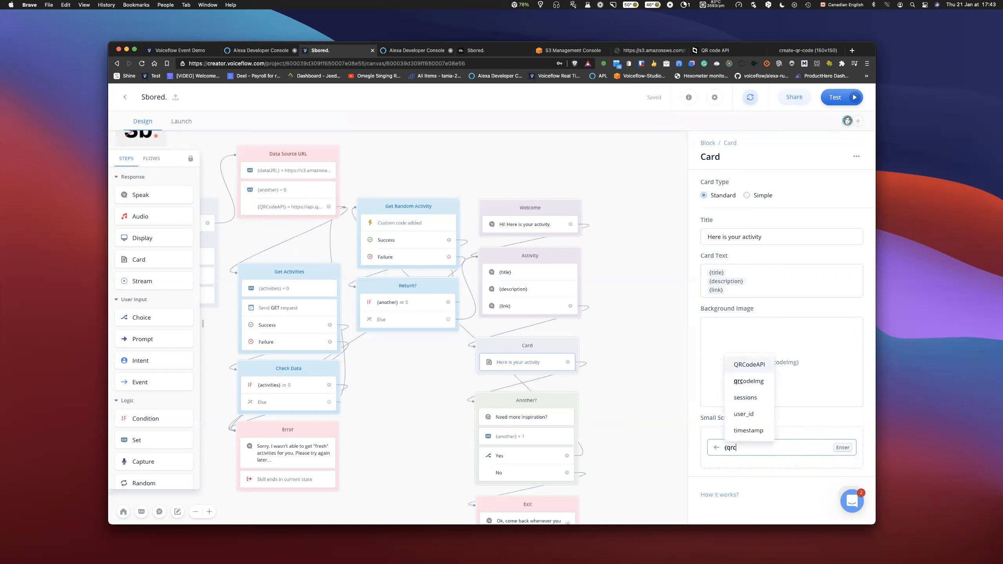
{"action": "key", "text": "Down"}
{"action": "key", "text": "Return"}
{"action": "key", "text": "Return"}
{"action": "scroll", "coordinate": [801, 442], "scroll_direction": "down", "scroll_amount": 1}
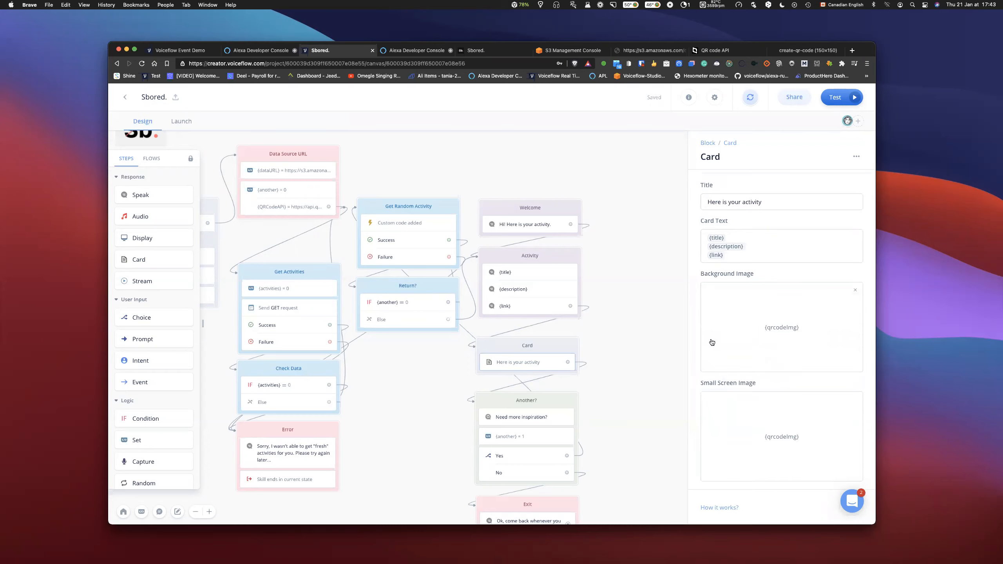
Append the line "qrcodeImg = QRCodeAPI + link" to the end of the Get Random Activity custom code
{"action": "left_click", "coordinate": [418, 229]}
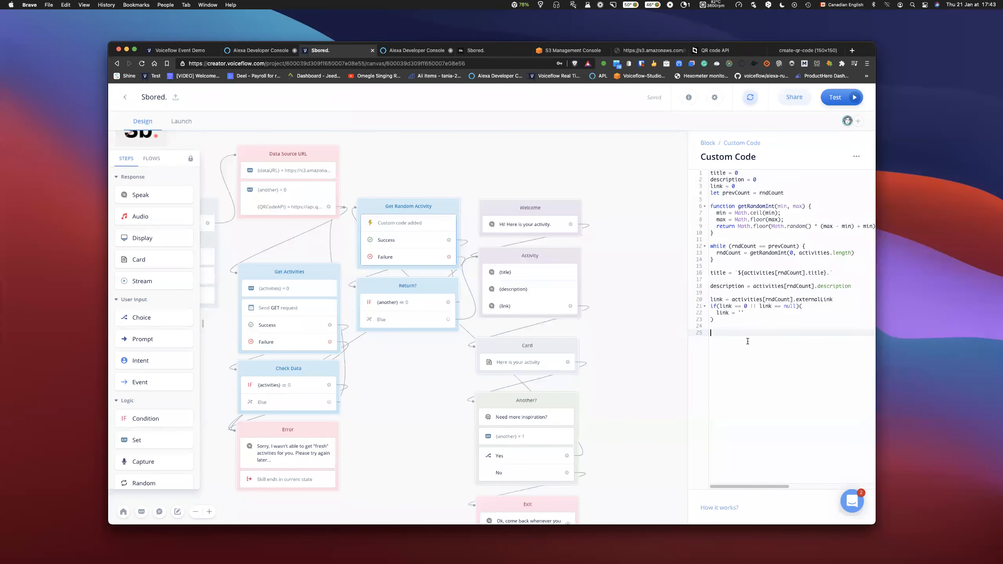
{"action": "type", "text": "qrco"}
{"action": "key", "text": "Down"}
{"action": "key", "text": "Return"}
{"action": "type", "text": "= QR"}
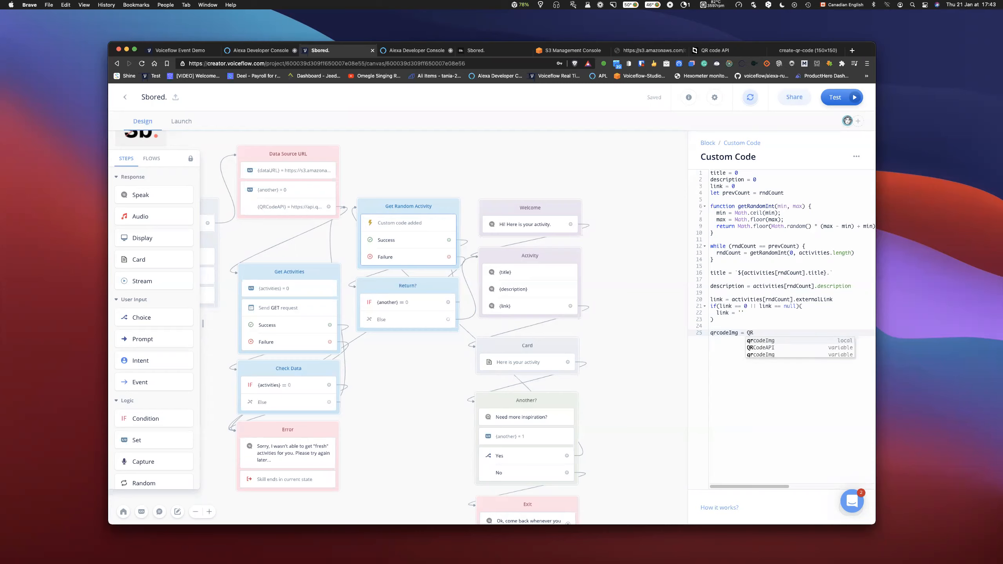
{"action": "key", "text": "Down"}
{"action": "key", "text": "Return"}
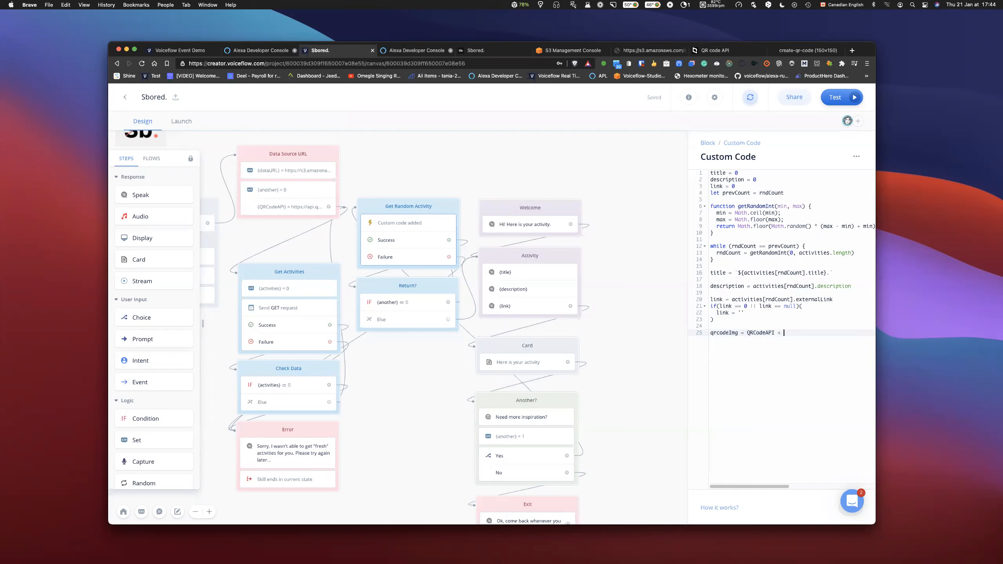
{"action": "type", "text": "link"}
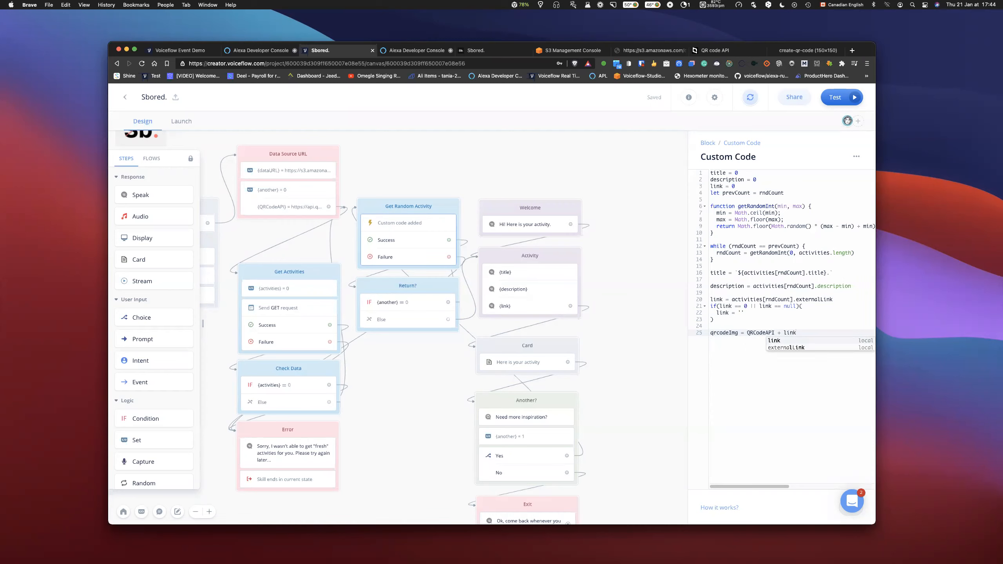
{"action": "key", "text": "Return"}
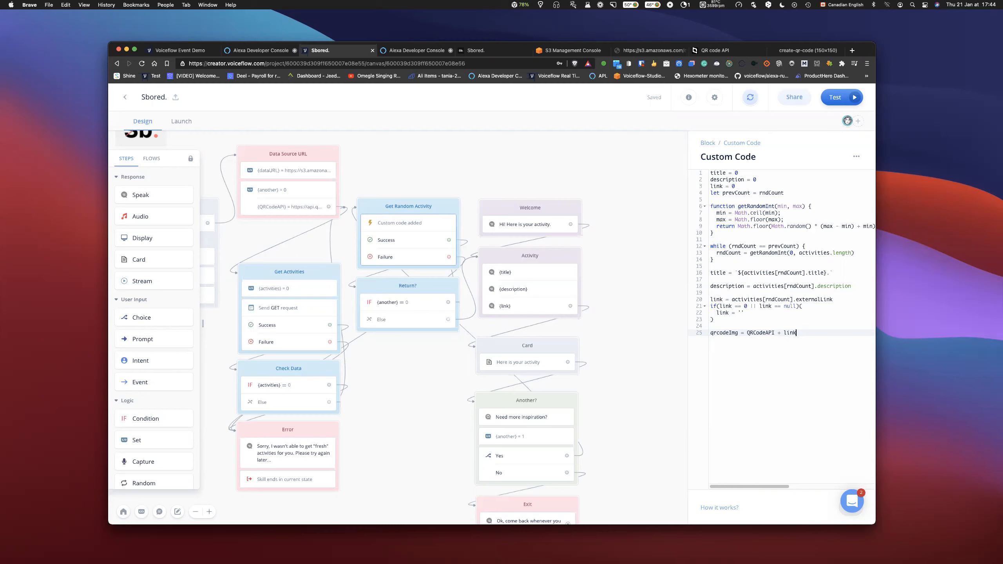
{"action": "key", "text": "Return"}
{"action": "key", "text": "Return"}
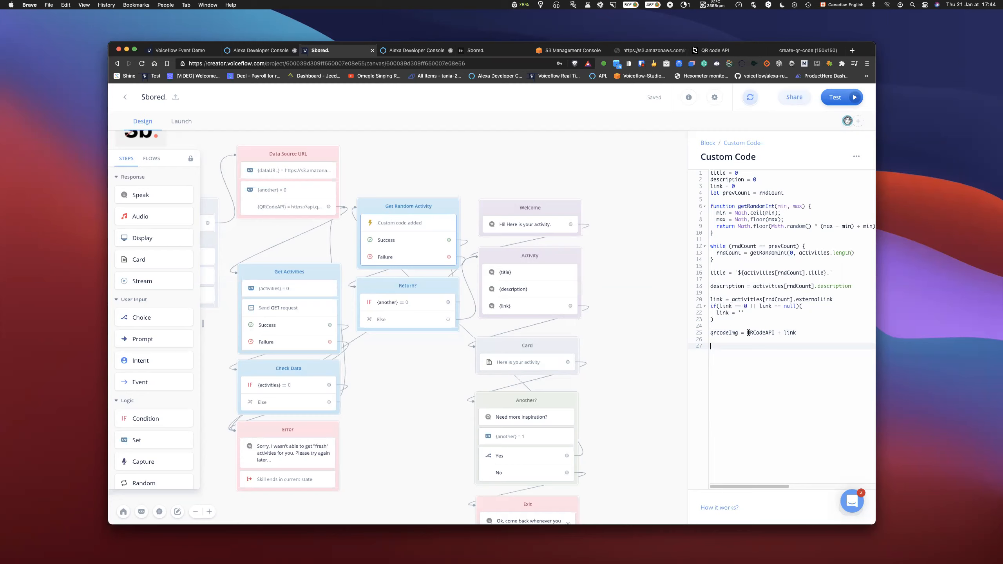
Add an else branch to the empty-link check and move the qrcodeImg assignment into it
{"action": "left_click_drag", "start_coordinate": [802, 334], "coordinate": [704, 332]}
{"action": "key", "text": "super+x"}
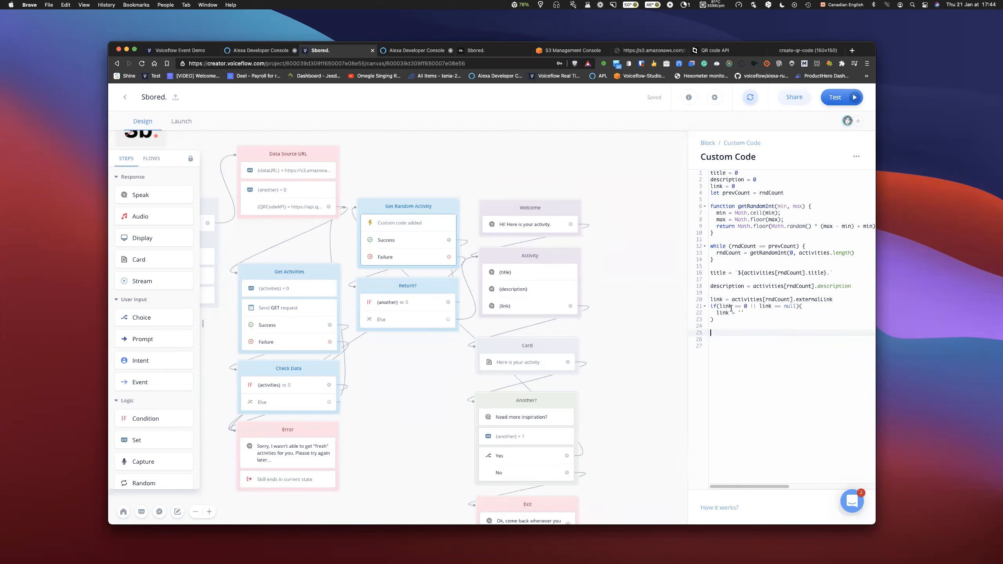
{"action": "left_click", "coordinate": [738, 319]}
{"action": "type", "text": "es"}
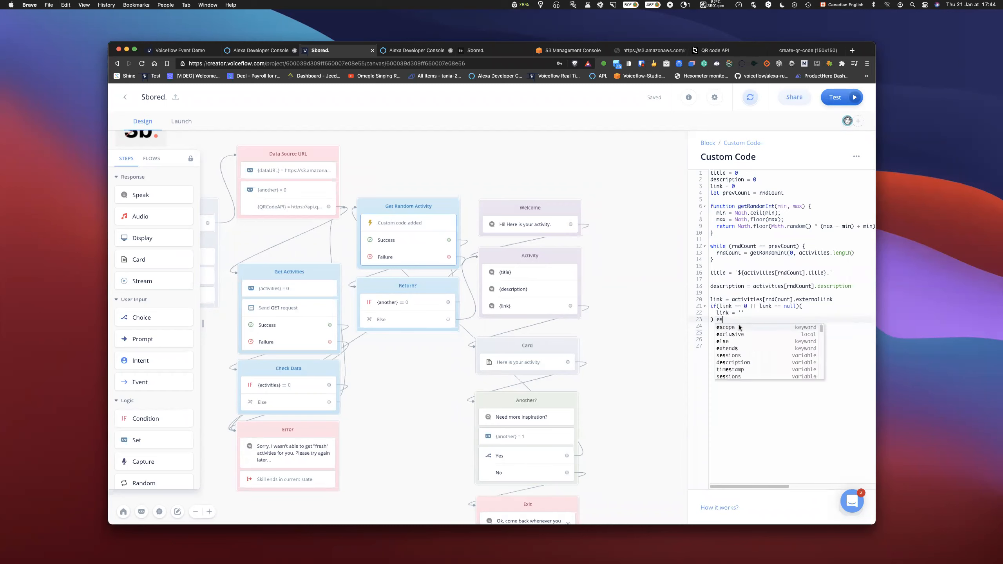
{"action": "key", "text": "BackSpace"}
{"action": "type", "text": "lse {"}
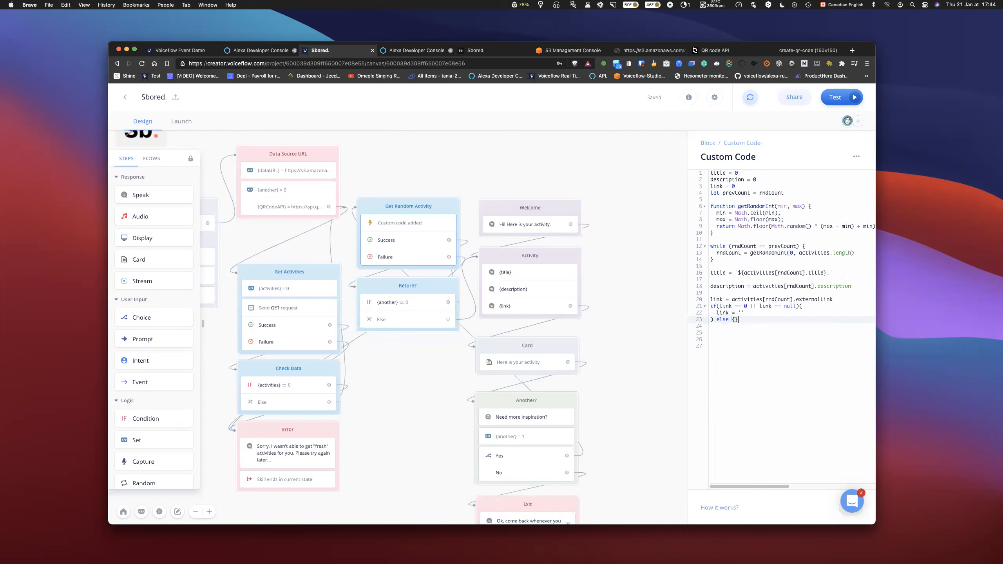
{"action": "key", "text": "Return"}
{"action": "key", "text": "super+v"}
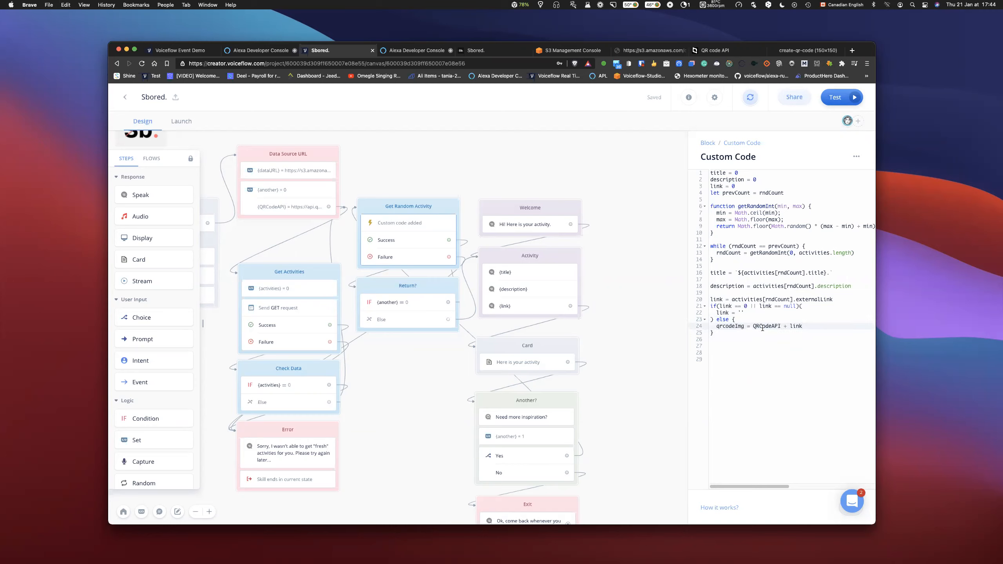
Add "qrcodeImg = ''" below the empty link assignment in the if branch of the custom code
{"action": "left_click_drag", "start_coordinate": [717, 327], "coordinate": [744, 326]}
{"action": "key", "text": "super+c"}
{"action": "left_click", "coordinate": [753, 313]}
{"action": "key", "text": "Return"}
{"action": "key", "text": "super+v"}
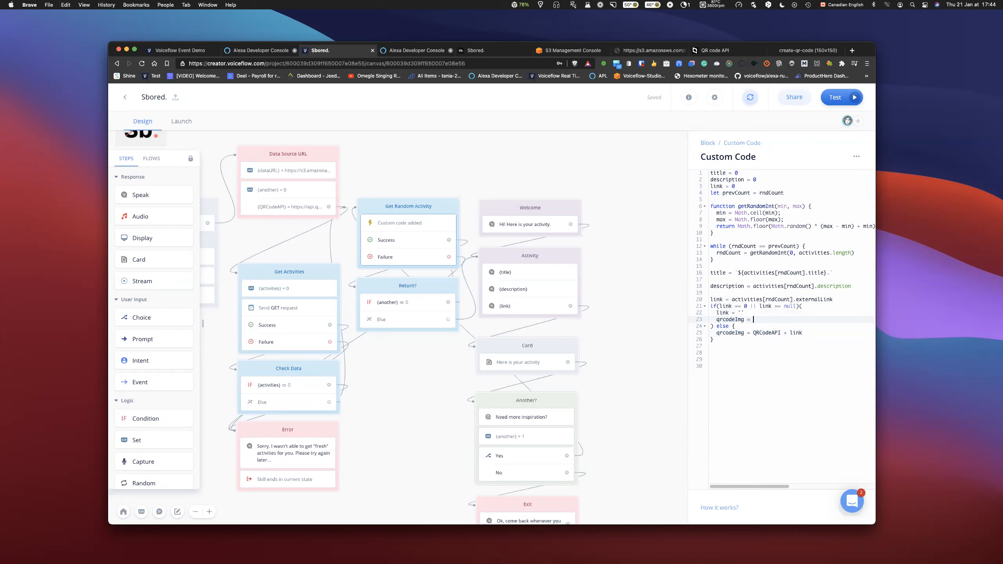
{"action": "type", "text": "= '"}
{"action": "left_click", "coordinate": [806, 340]}
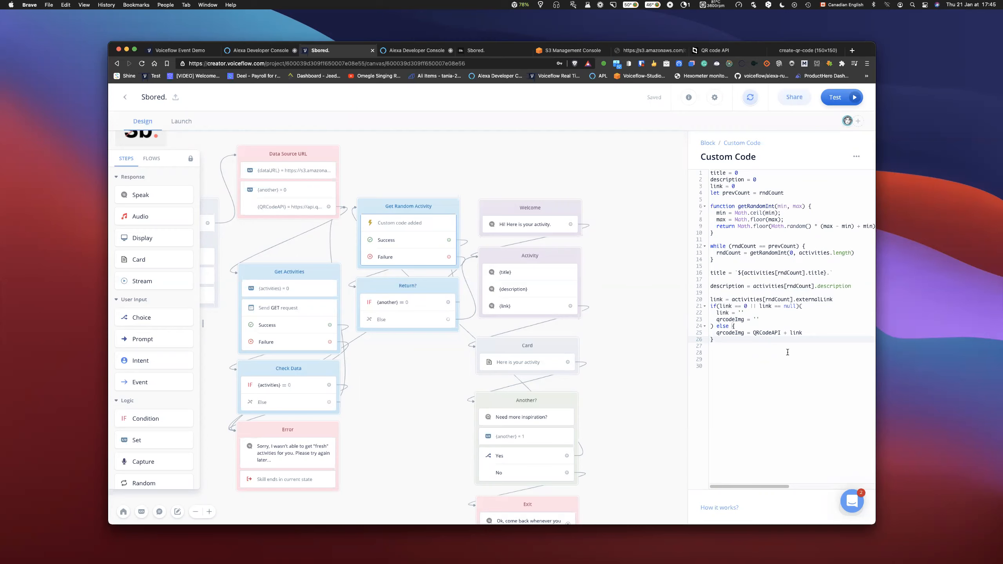
Close the code editor and upload the updated project to Alexa under the Voiceflow vendor
{"action": "left_click", "coordinate": [618, 339]}
{"action": "left_click", "coordinate": [553, 364]}
{"action": "left_click", "coordinate": [749, 97]}
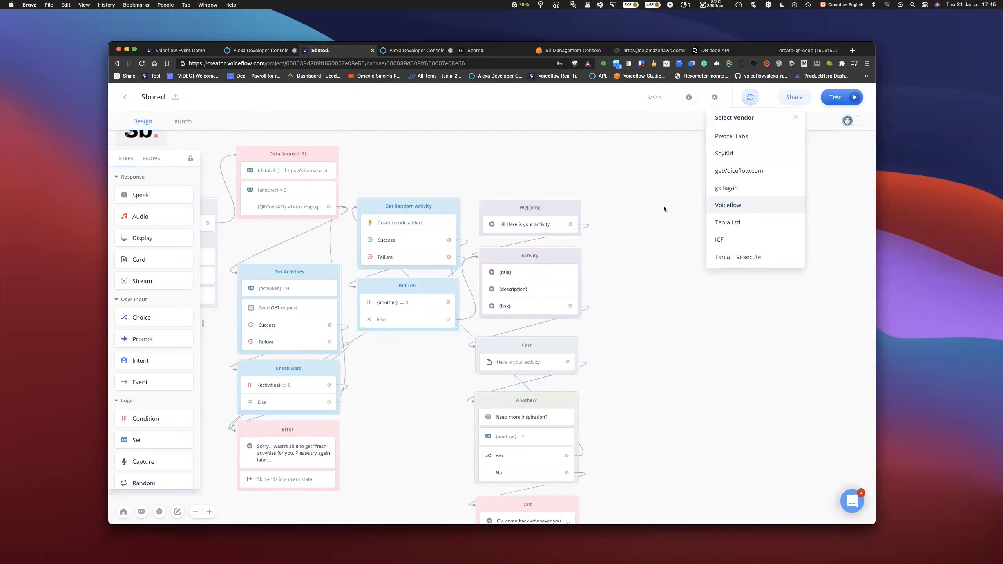
{"action": "left_click", "coordinate": [642, 200]}
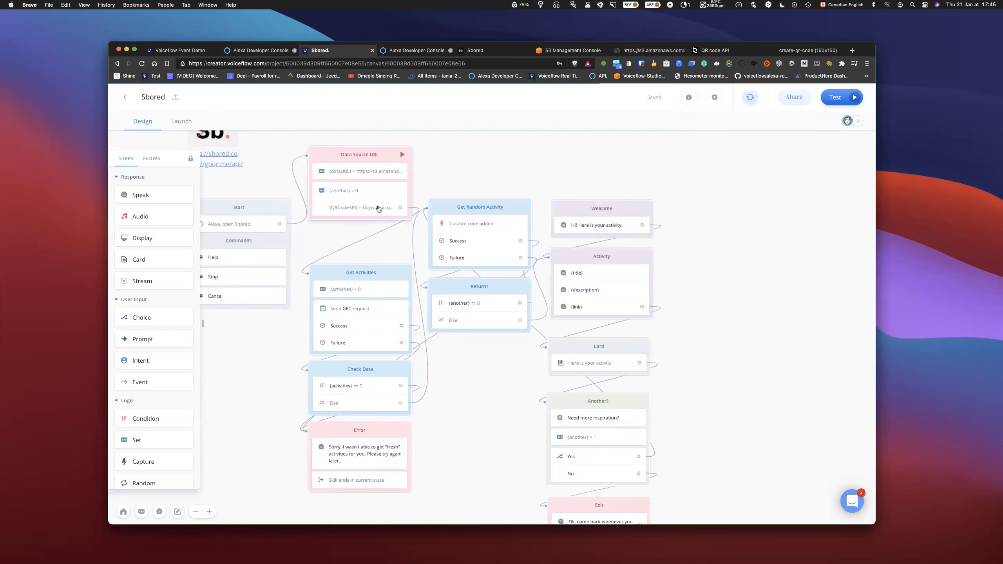
{"action": "scroll", "coordinate": [467, 354], "scroll_direction": "right", "scroll_amount": 3}
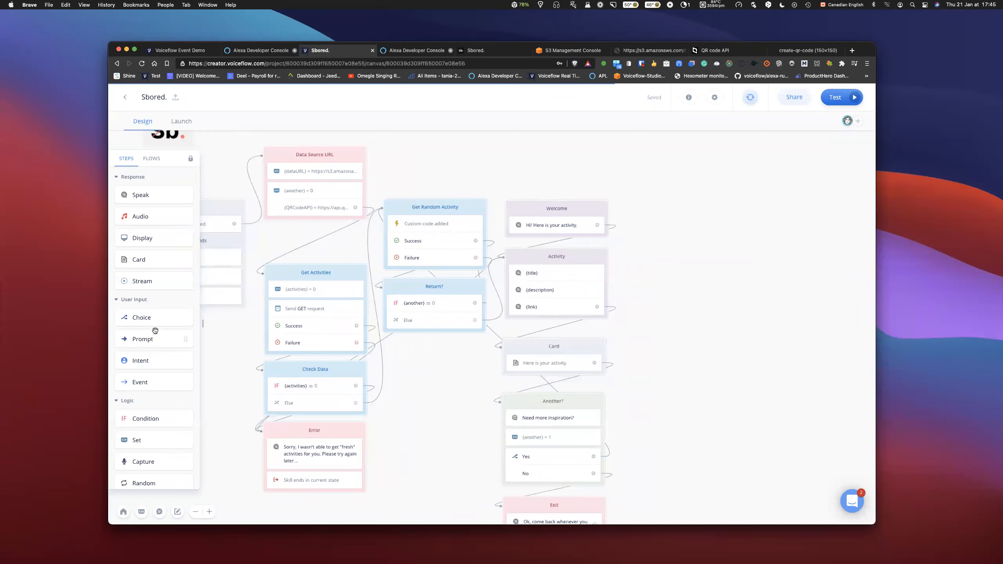
{"action": "scroll", "coordinate": [155, 331], "scroll_direction": "down", "scroll_amount": 3}
{"action": "scroll", "coordinate": [155, 329], "scroll_direction": "up", "scroll_amount": 2}
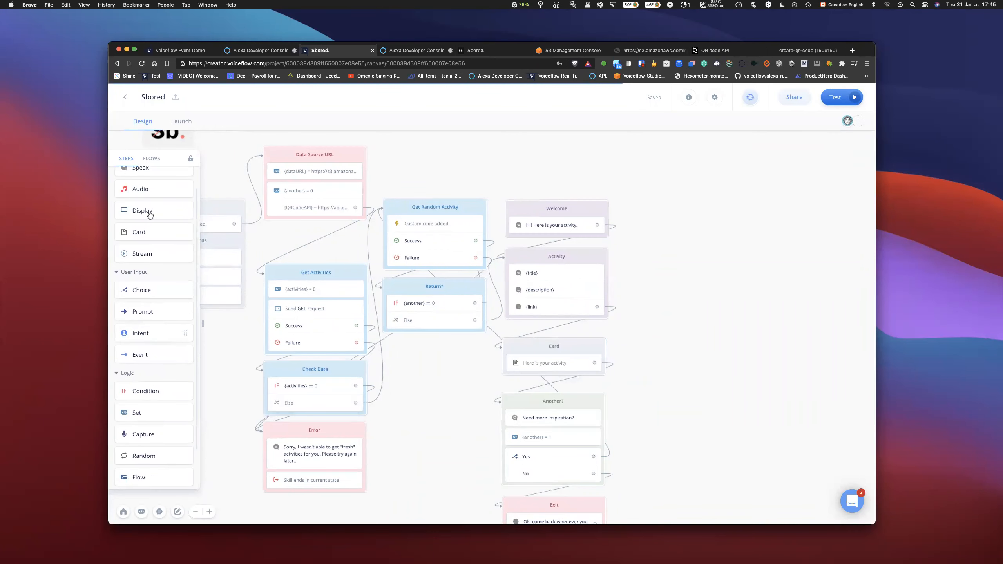
Add a new Card step to the canvas and copy the QRCodeAPI URL from the Data Source URL block's Set step
{"action": "left_click_drag", "start_coordinate": [151, 234], "coordinate": [317, 212]}
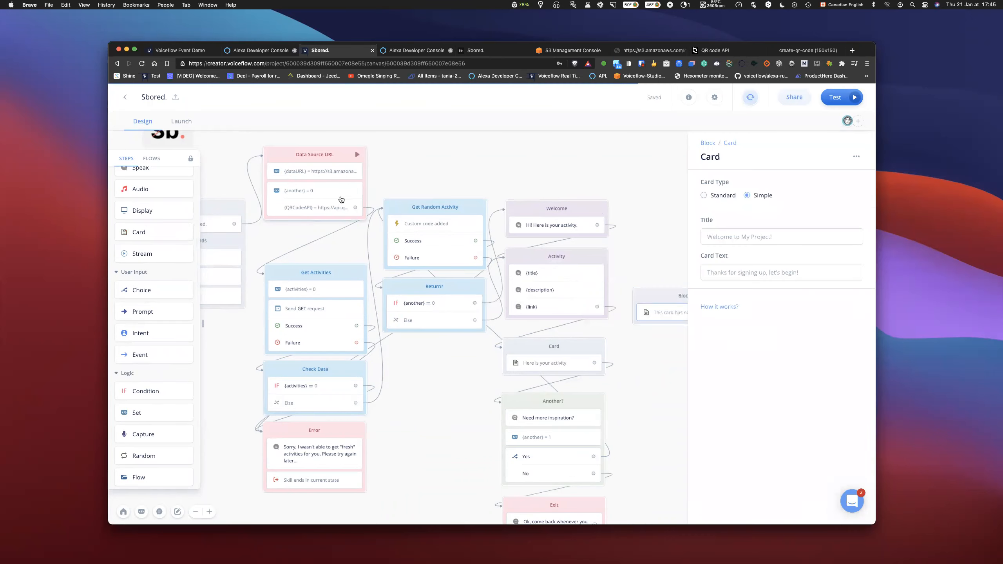
{"action": "left_click", "coordinate": [325, 213]}
{"action": "left_click", "coordinate": [792, 264]}
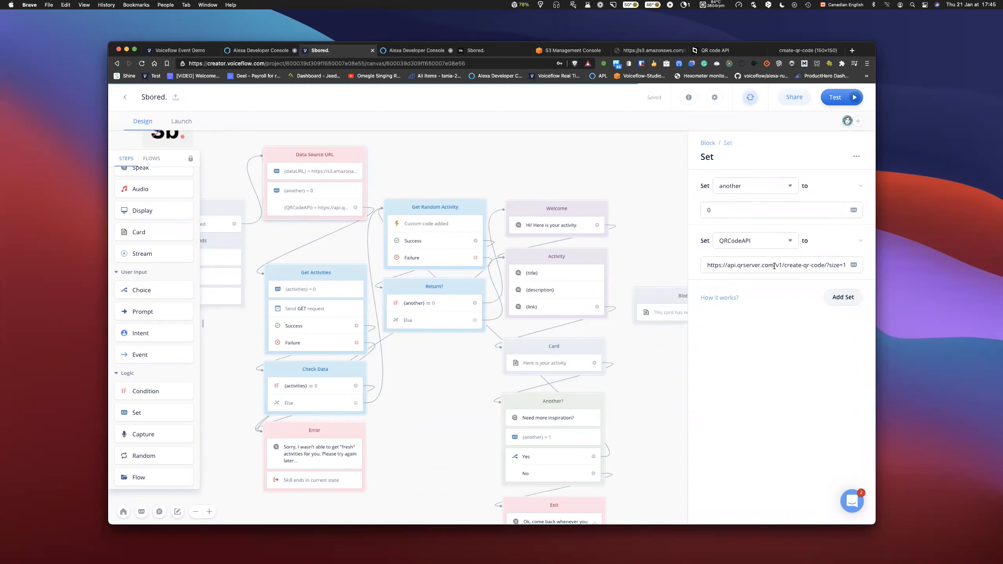
{"action": "left_click_drag", "start_coordinate": [769, 268], "coordinate": [862, 276]}
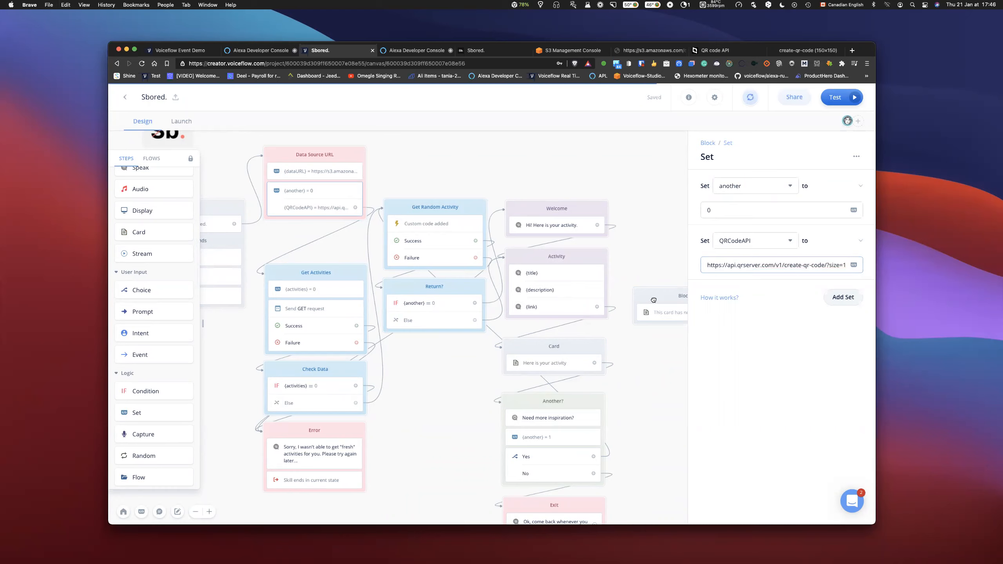
Set the new card's type to Standard and its background image to the copied QR code API URL followed by the {link} variable
{"action": "left_click", "coordinate": [670, 316]}
{"action": "left_click", "coordinate": [670, 316]}
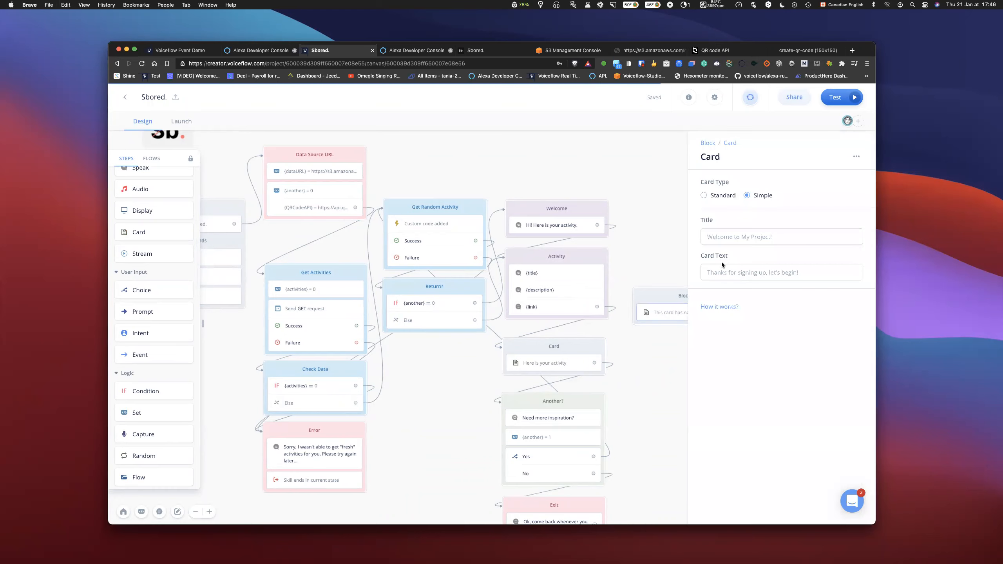
{"action": "left_click", "coordinate": [722, 200]}
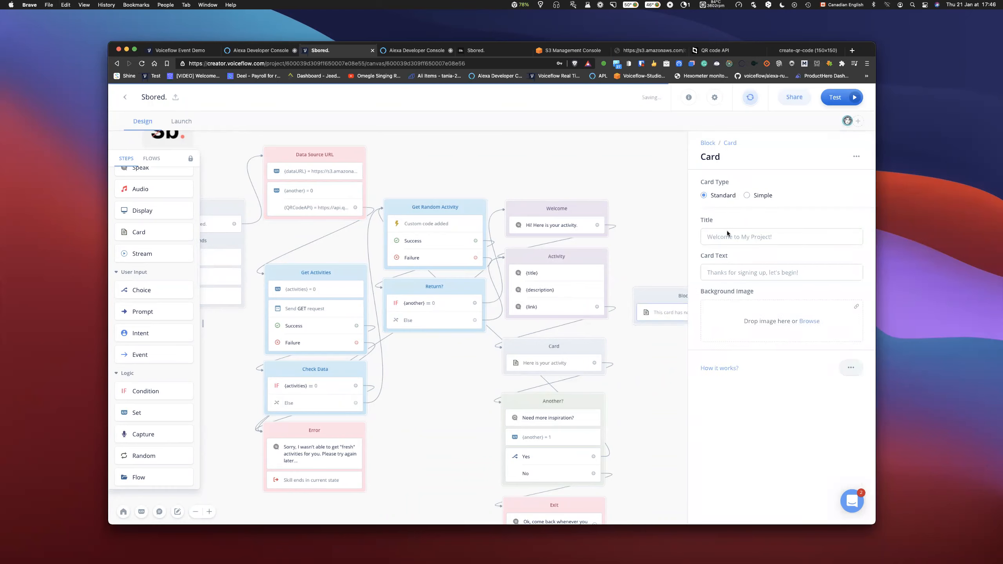
{"action": "left_click", "coordinate": [785, 321]}
{"action": "key", "text": "super+v"}
{"action": "scroll", "coordinate": [728, 322], "scroll_direction": "right", "scroll_amount": 3}
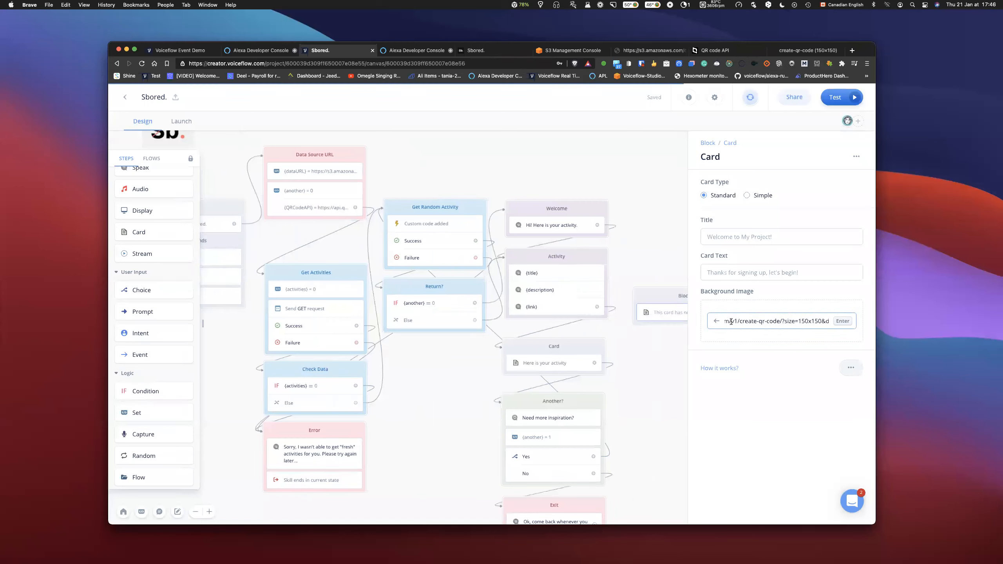
{"action": "type", "text": "{"}
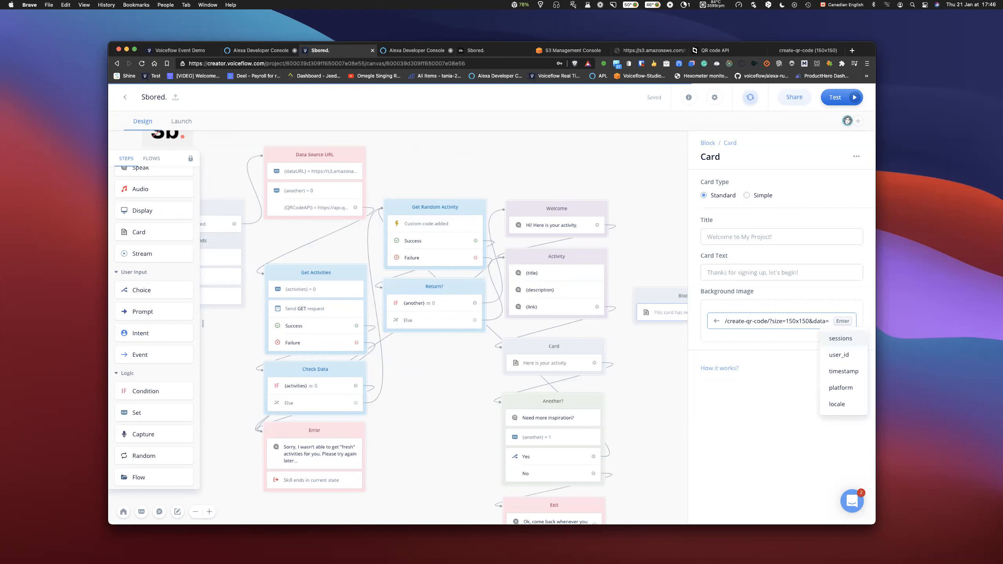
{"action": "type", "text": "link"}
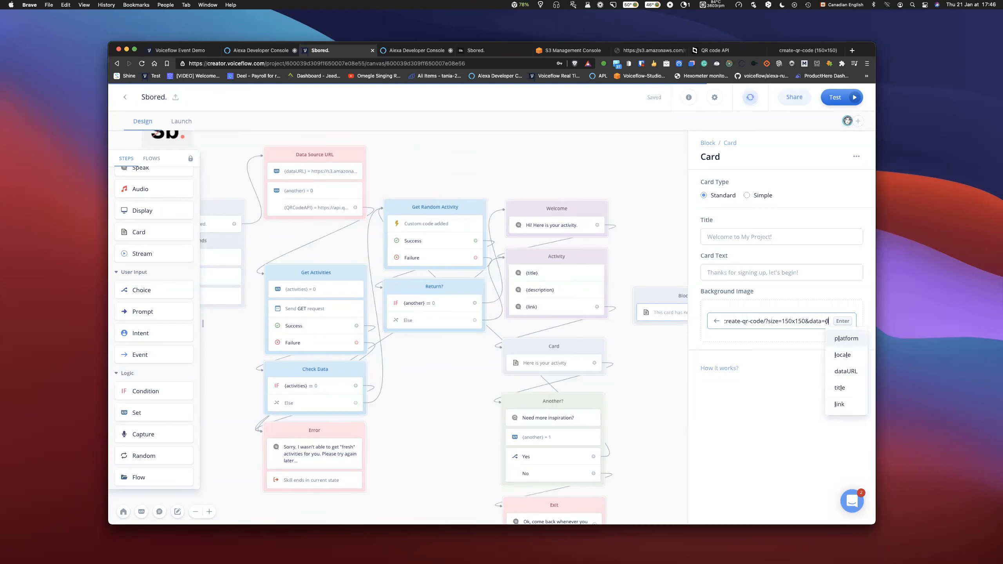
{"action": "key", "text": "Return"}
{"action": "key", "text": "Return"}
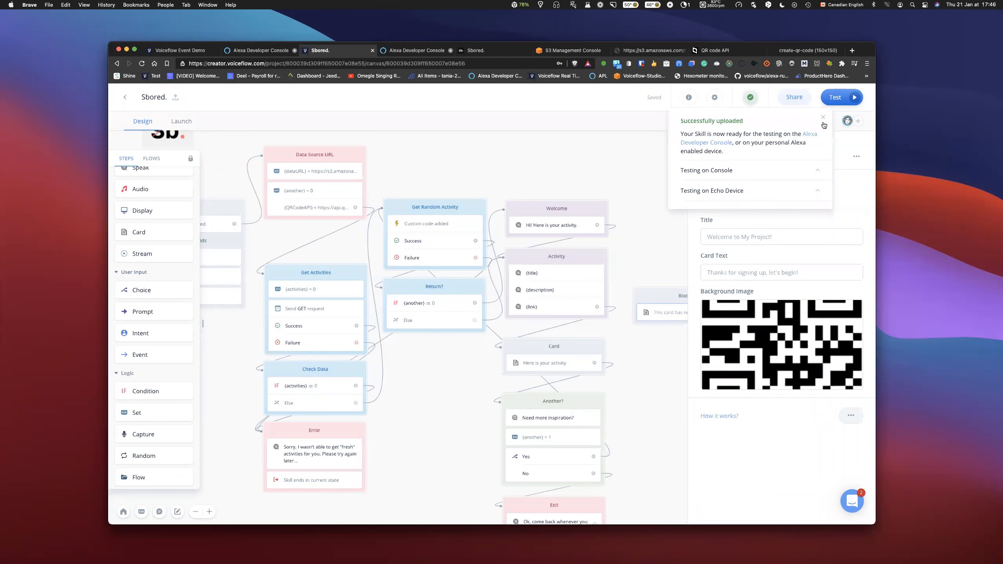
Dismiss the upload notice, switch to the Alexa Developer Console, end the running session with "stop" and relaunch the skill with "open sbored"
{"action": "left_click", "coordinate": [822, 118]}
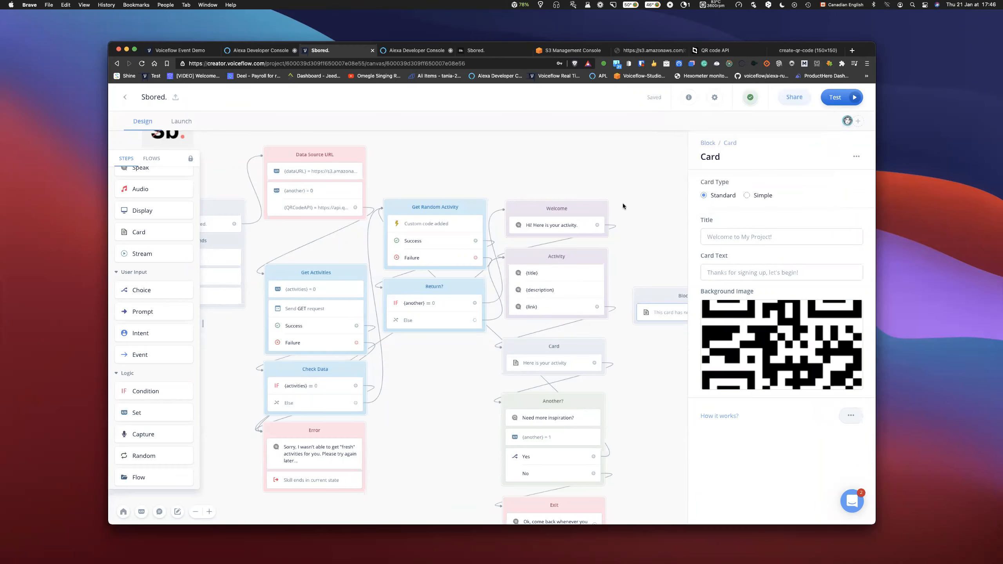
{"action": "left_click", "coordinate": [428, 52]}
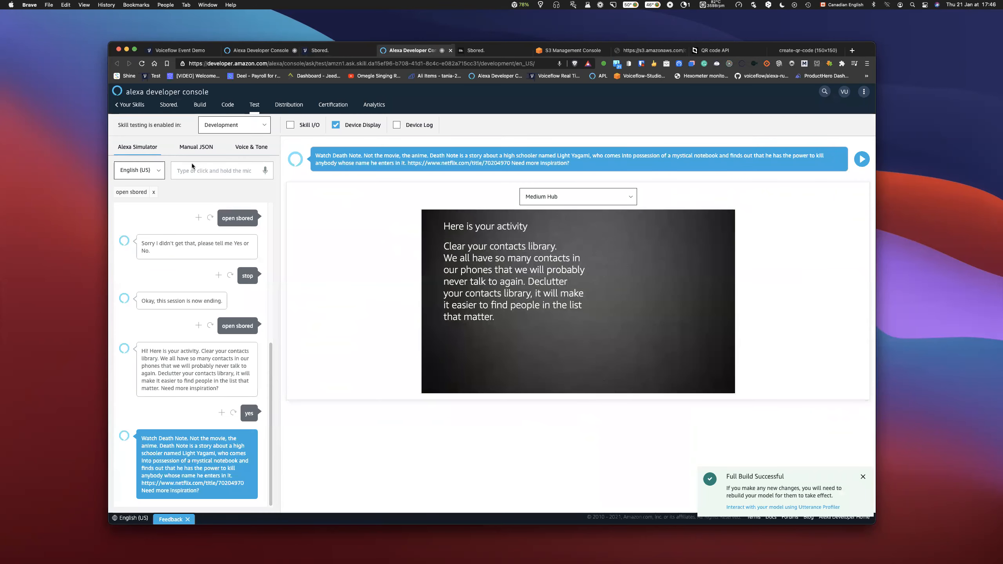
{"action": "type", "text": "yes"}
{"action": "key", "text": "Return"}
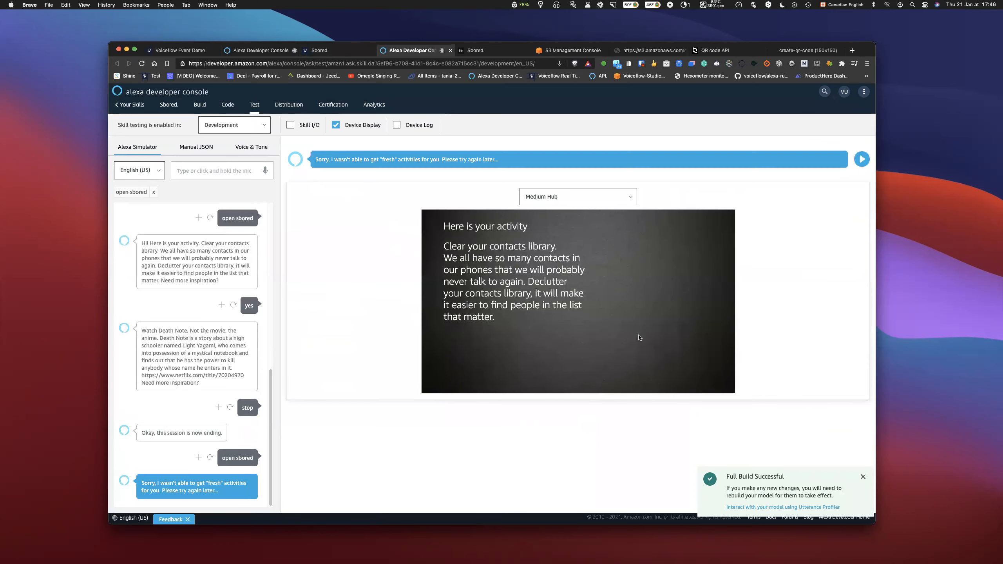
{"action": "left_click", "coordinate": [863, 476]}
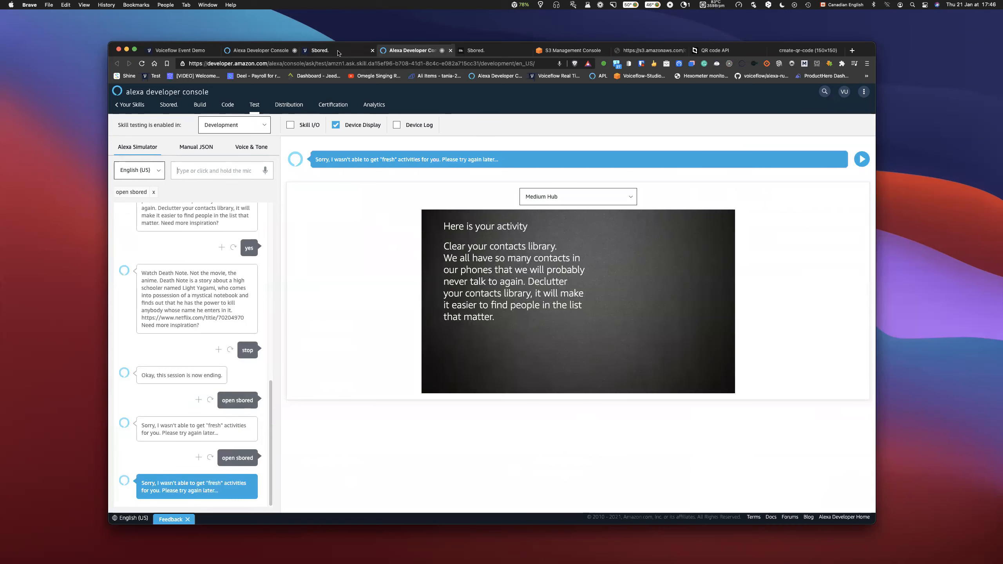
Switch back to Voiceflow and retype the if branch's opening and closing brackets as curly braces in the Get Random Activity custom code
{"action": "left_click", "coordinate": [319, 50]}
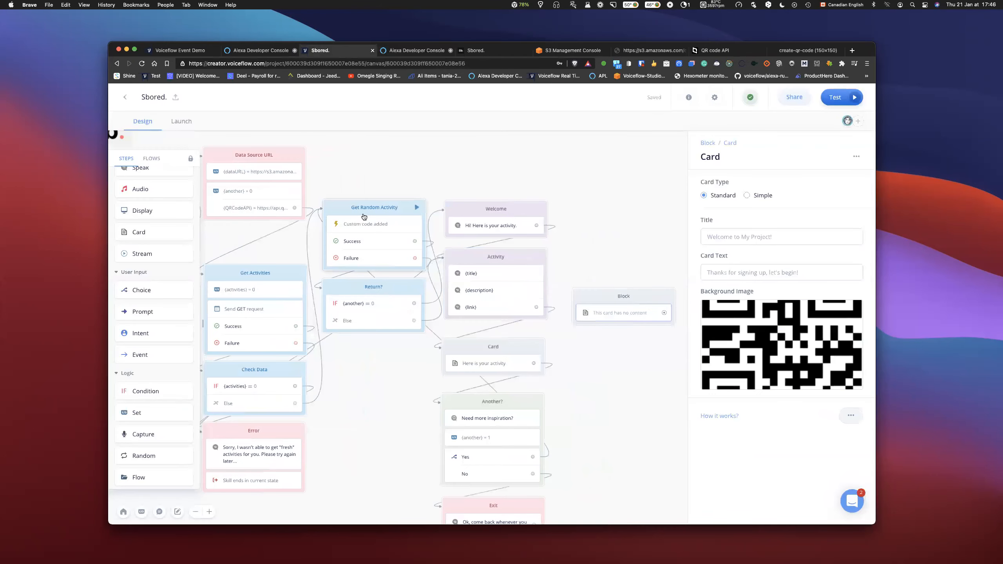
{"action": "left_click", "coordinate": [365, 224]}
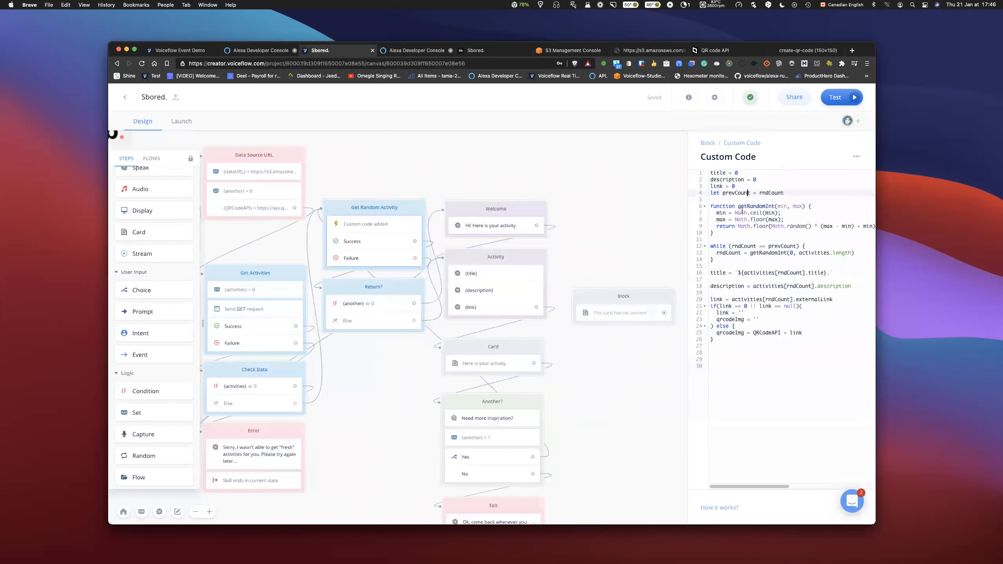
{"action": "left_click", "coordinate": [768, 318]}
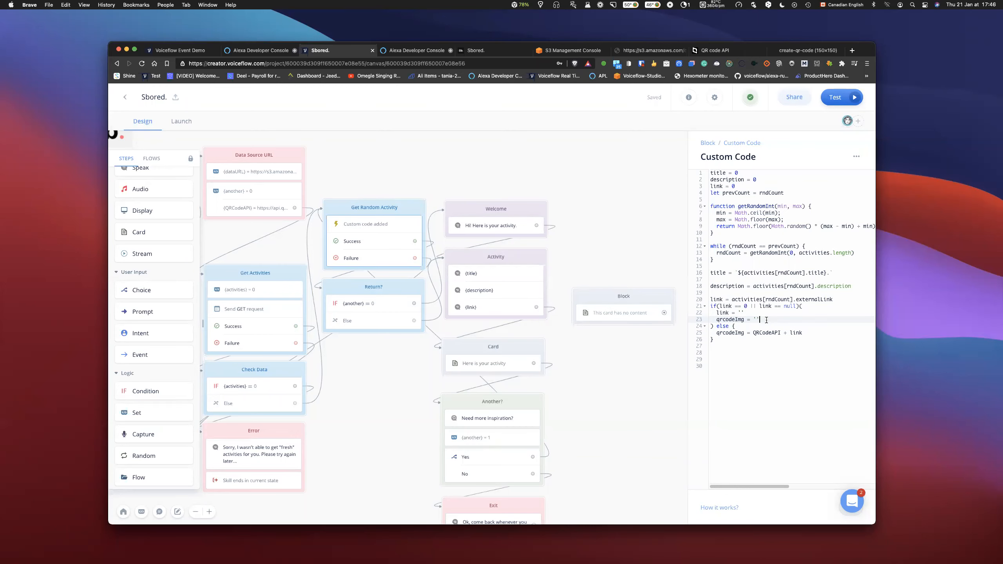
{"action": "left_click", "coordinate": [802, 307]}
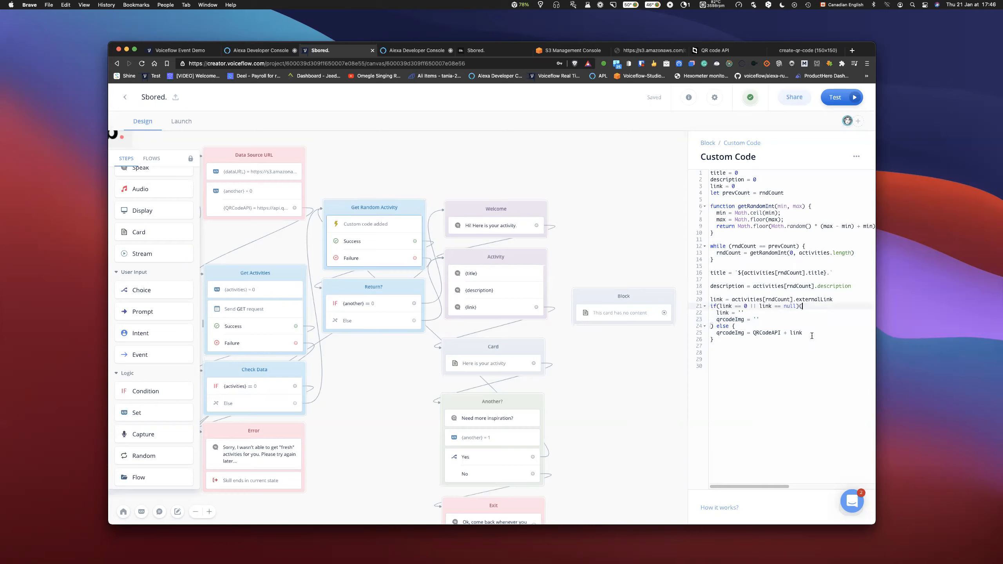
{"action": "left_click", "coordinate": [712, 327]}
{"action": "key", "text": "BackSpace"}
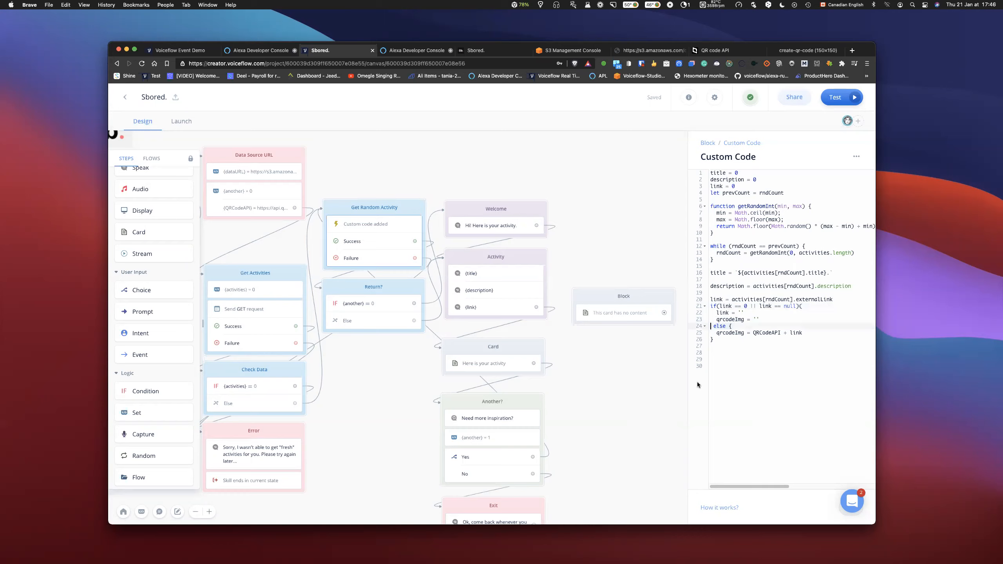
{"action": "type", "text": "}"}
{"action": "left_click", "coordinate": [752, 421]}
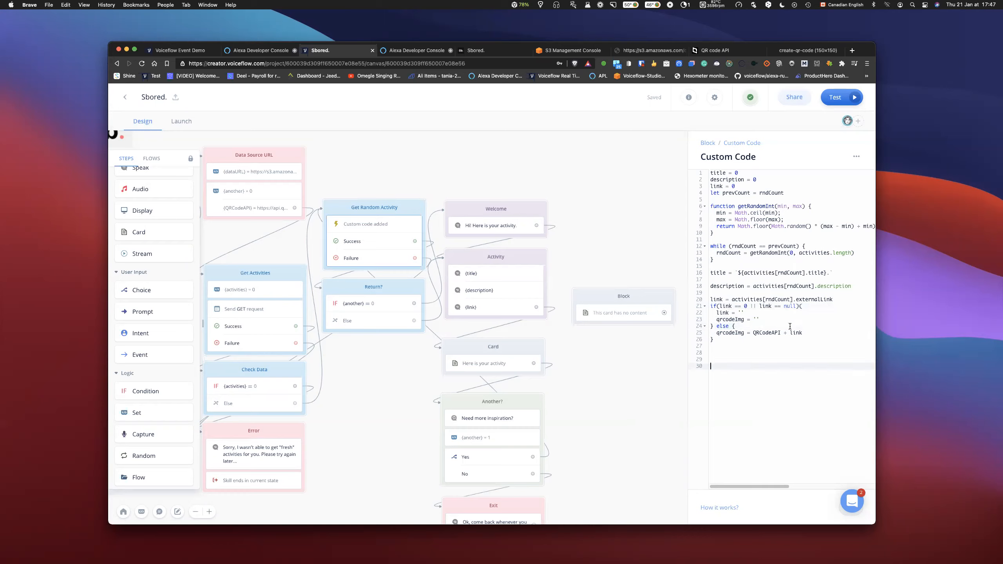
{"action": "left_click", "coordinate": [806, 306]}
{"action": "key", "text": "BackSpace"}
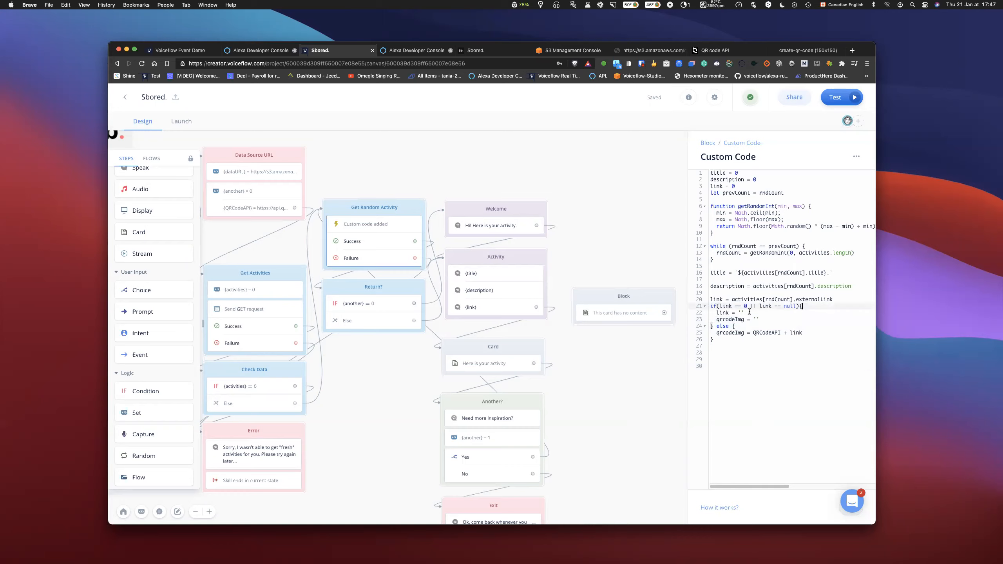
{"action": "left_click", "coordinate": [752, 347]}
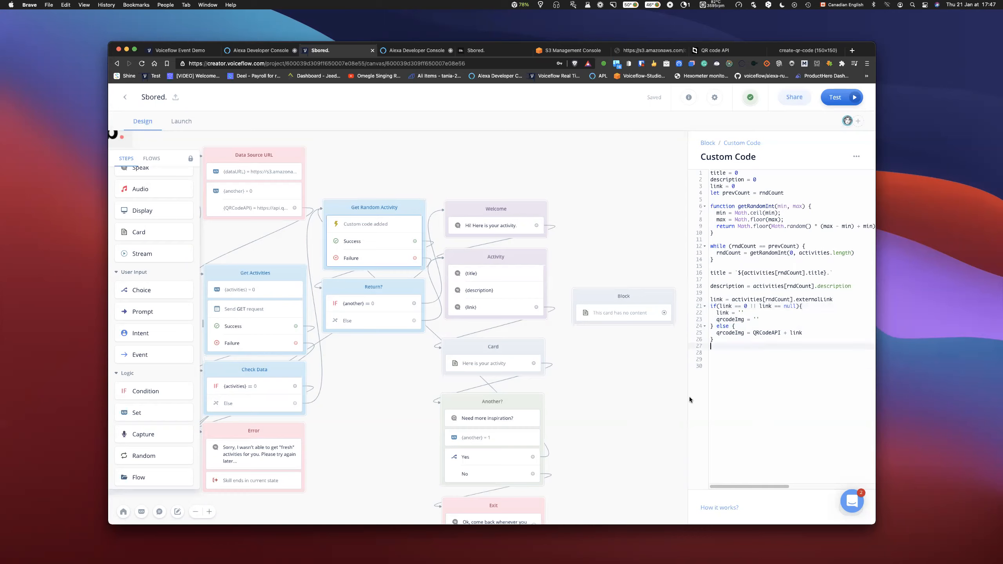
Upload the corrected project to Alexa under the Voiceflow vendor and review the new card's background image setting
{"action": "left_click", "coordinate": [630, 188]}
{"action": "left_click", "coordinate": [748, 101]}
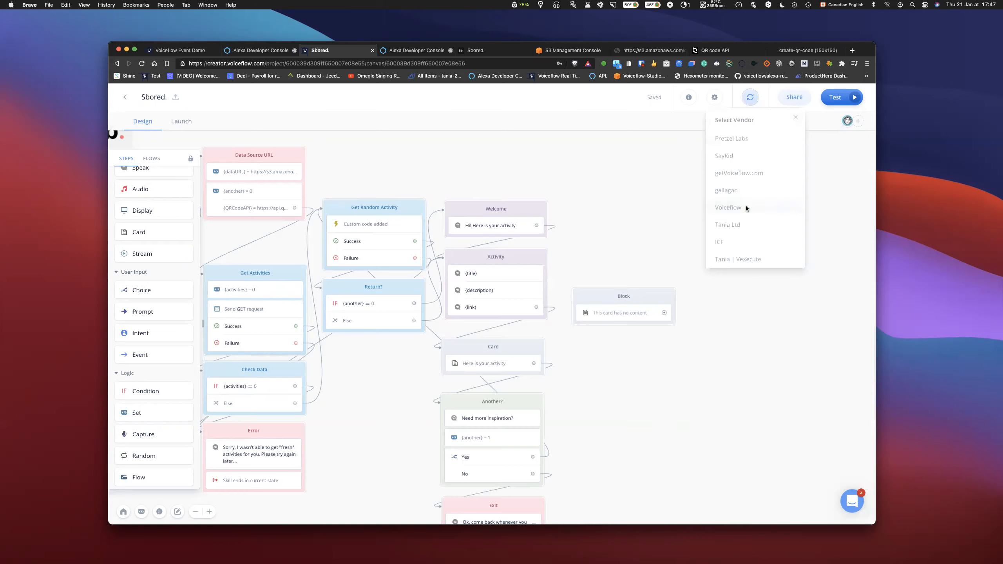
{"action": "left_click", "coordinate": [618, 249]}
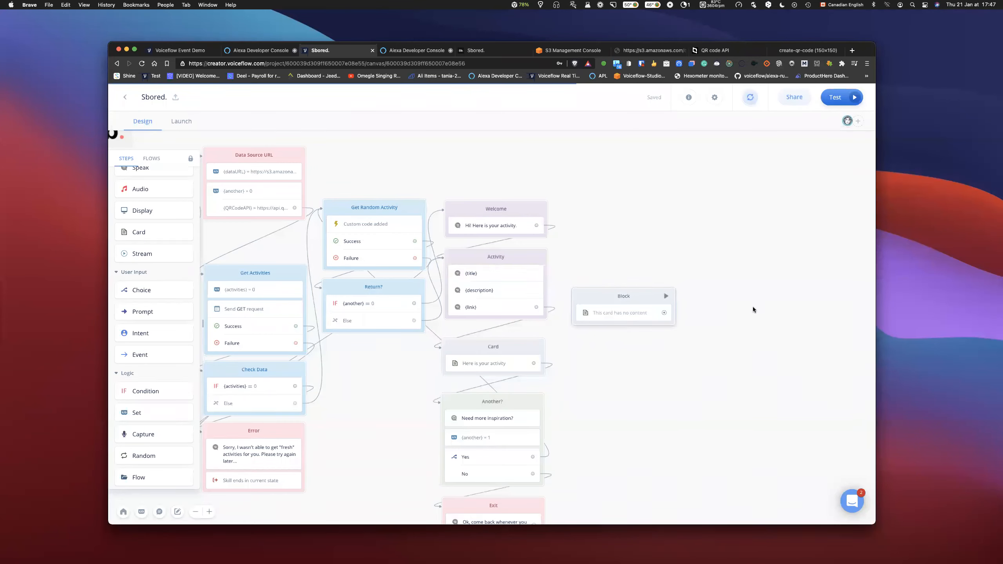
{"action": "left_click", "coordinate": [739, 182]}
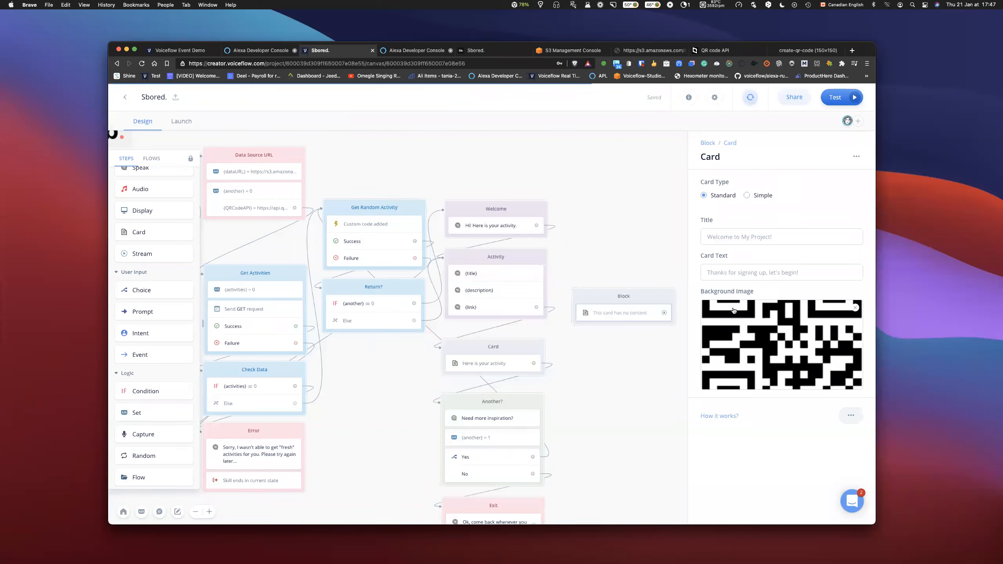
{"action": "left_click", "coordinate": [648, 351]}
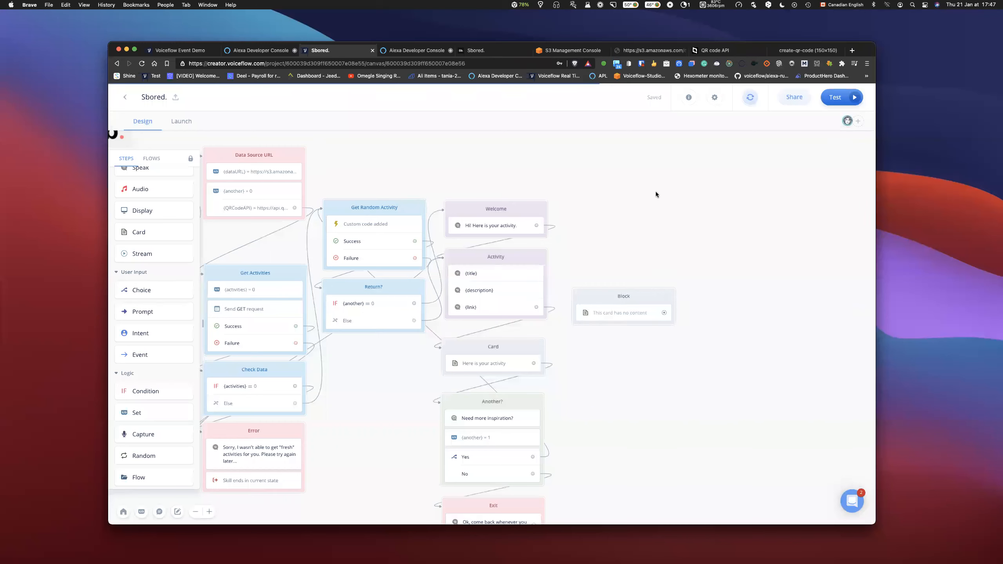
Add an Intent step as a new block on the canvas above the new card, leaving its intent unselected
{"action": "scroll", "coordinate": [654, 203], "scroll_direction": "left", "scroll_amount": 3}
{"action": "scroll", "coordinate": [654, 203], "scroll_direction": "down", "scroll_amount": 2}
{"action": "scroll", "coordinate": [654, 204], "scroll_direction": "right", "scroll_amount": 1}
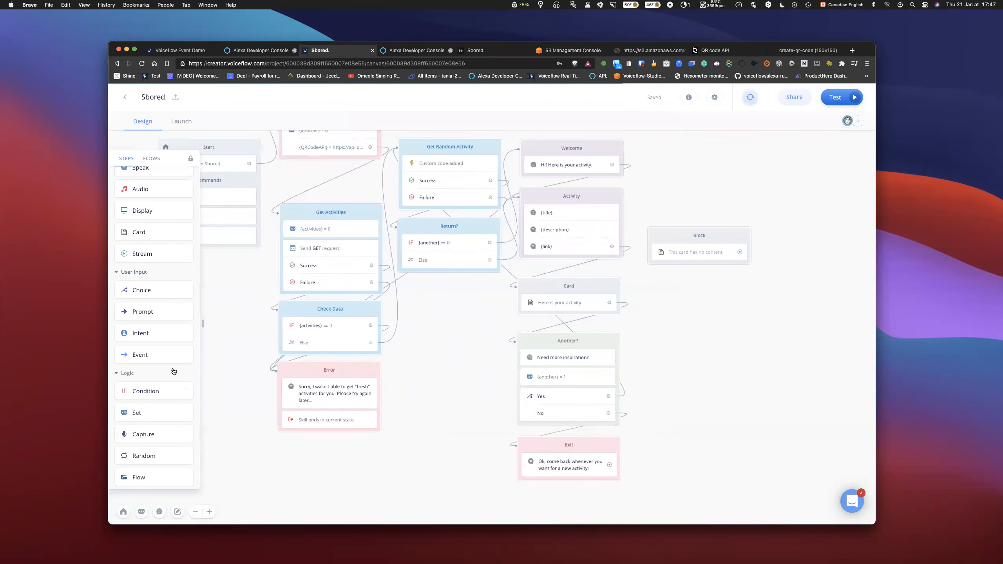
{"action": "left_click_drag", "start_coordinate": [144, 291], "coordinate": [143, 292]}
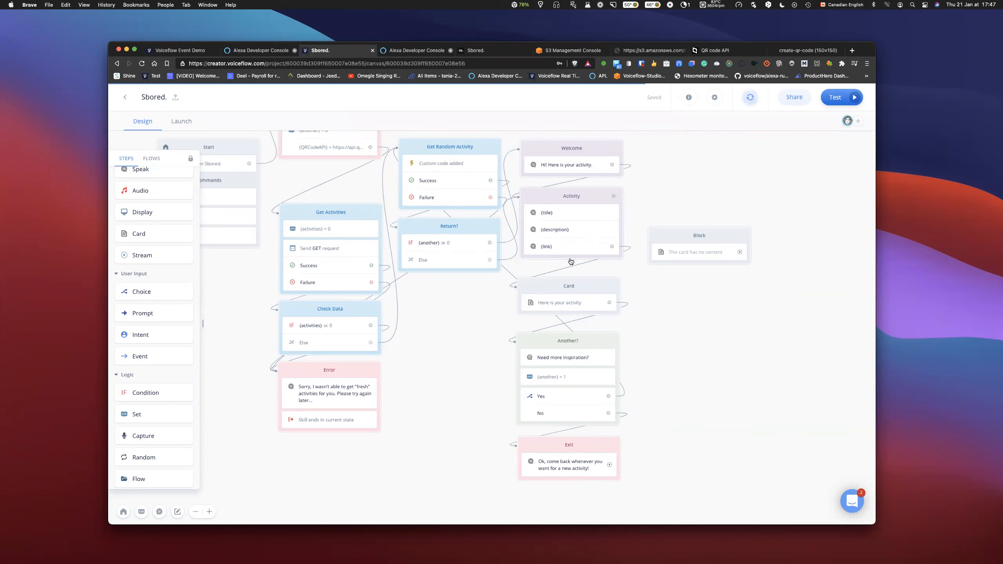
{"action": "scroll", "coordinate": [703, 293], "scroll_direction": "up", "scroll_amount": 2}
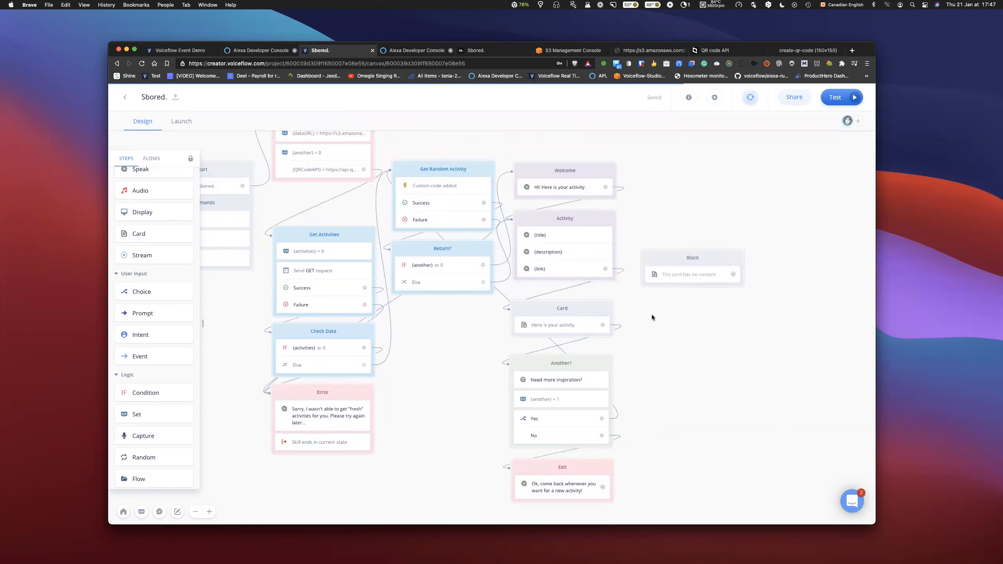
{"action": "scroll", "coordinate": [652, 315], "scroll_direction": "up", "scroll_amount": 3}
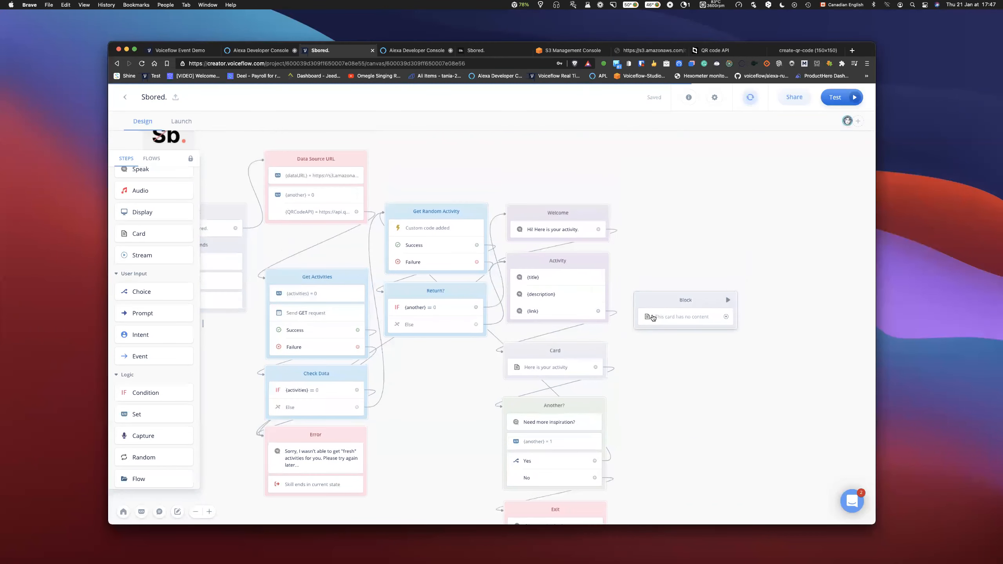
{"action": "left_click_drag", "start_coordinate": [139, 337], "coordinate": [666, 188]}
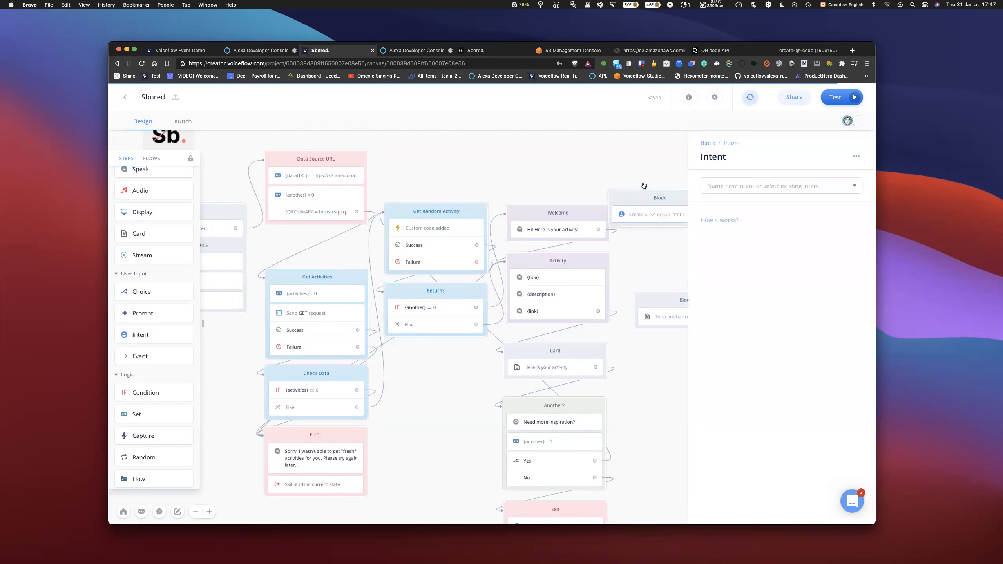
{"action": "left_click", "coordinate": [658, 160]}
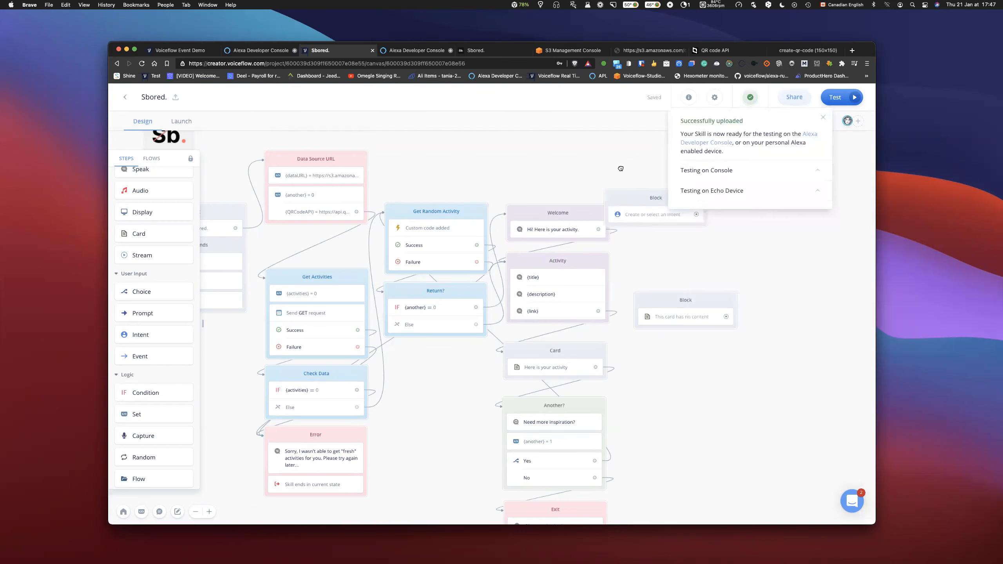
Reposition the Intent block beside the Welcome block and move the new card block directly beneath it
{"action": "scroll", "coordinate": [599, 170], "scroll_direction": "right", "scroll_amount": 1}
{"action": "scroll", "coordinate": [598, 172], "scroll_direction": "right", "scroll_amount": 3}
{"action": "left_click_drag", "start_coordinate": [550, 193], "coordinate": [583, 179]}
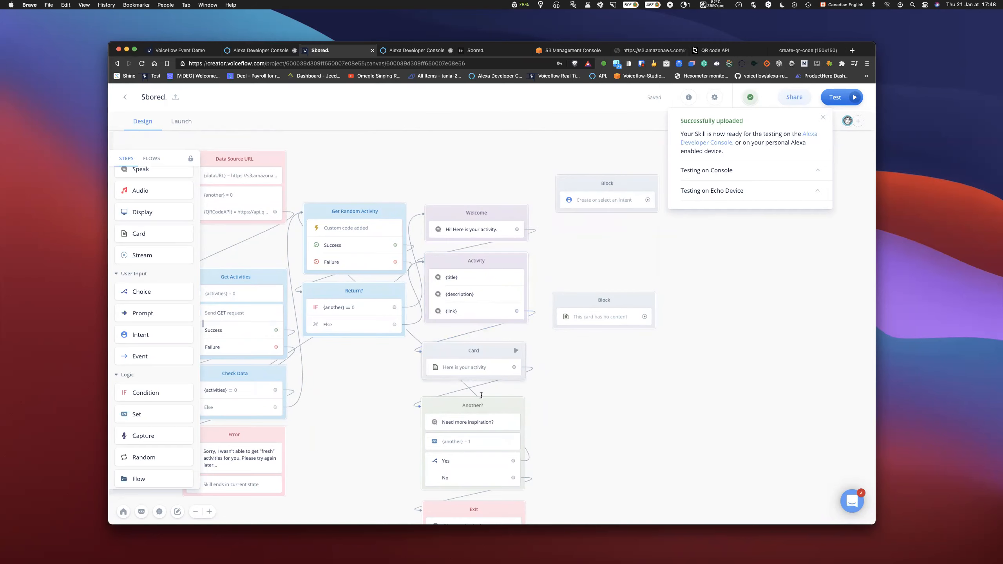
{"action": "scroll", "coordinate": [498, 402], "scroll_direction": "down", "scroll_amount": 1}
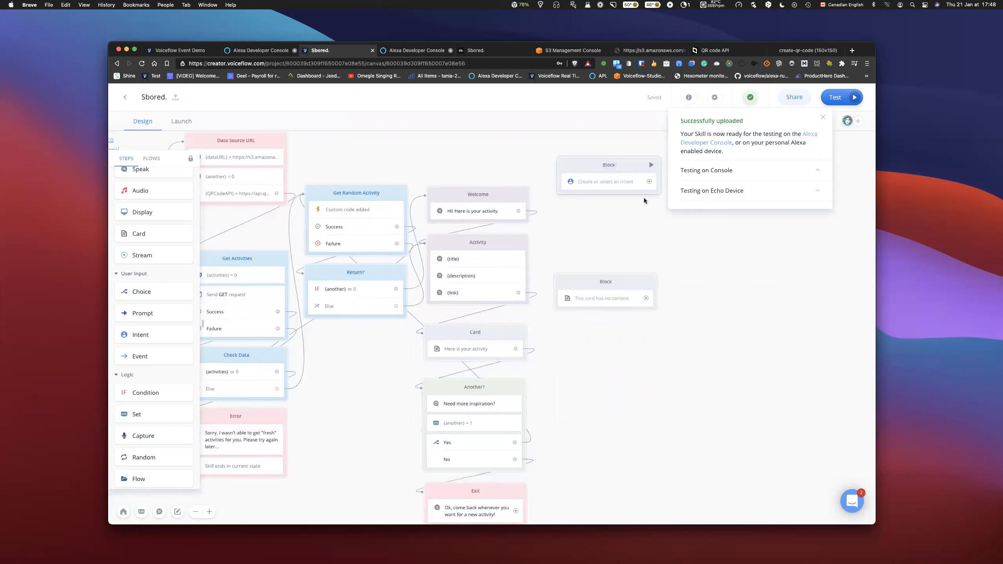
{"action": "left_click_drag", "start_coordinate": [575, 277], "coordinate": [581, 217]}
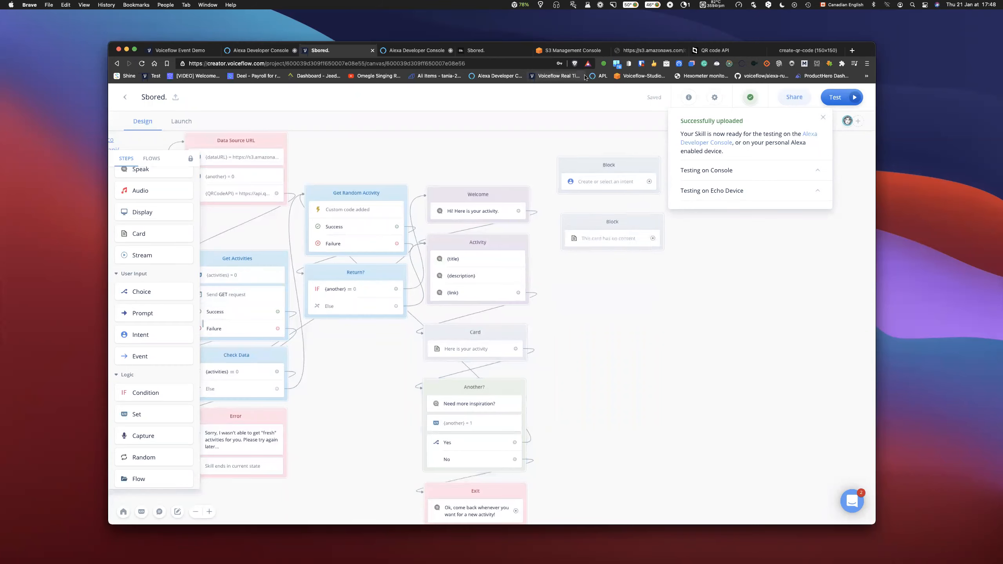
Run "open sbored" in the Alexa simulator to test the card's QR code, dismiss the build notice, and return to Voiceflow
{"action": "left_click", "coordinate": [410, 50]}
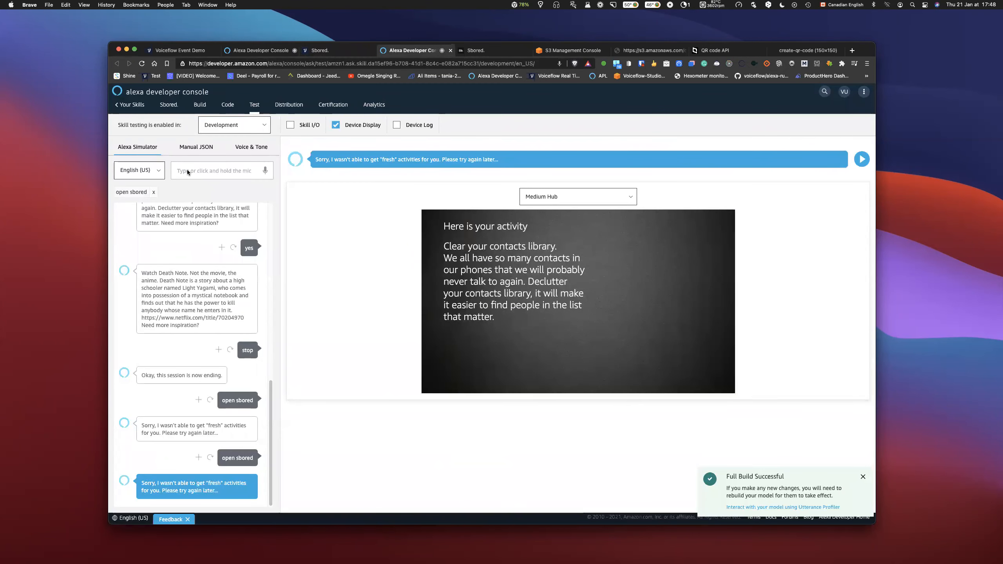
{"action": "left_click", "coordinate": [139, 193]}
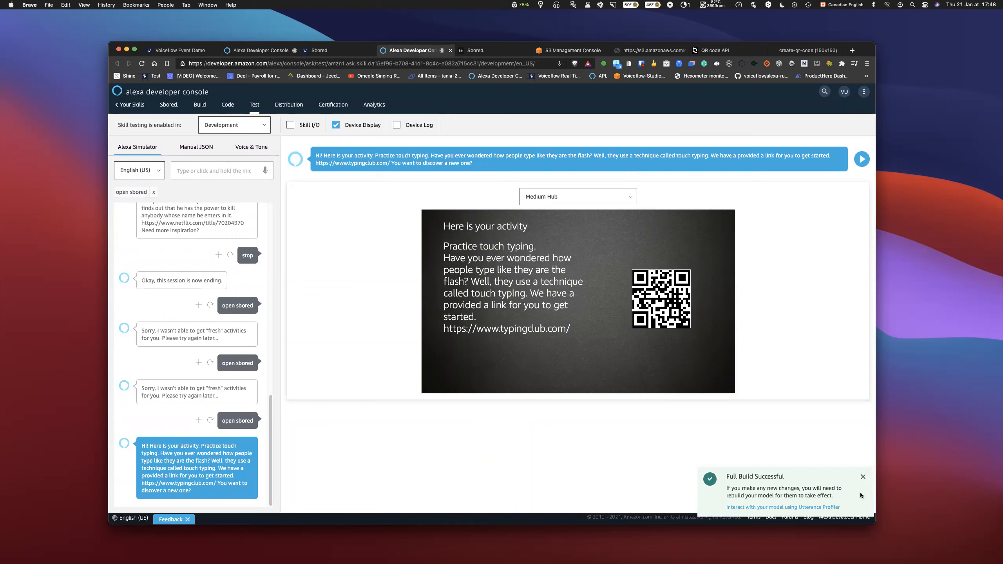
{"action": "left_click", "coordinate": [863, 477]}
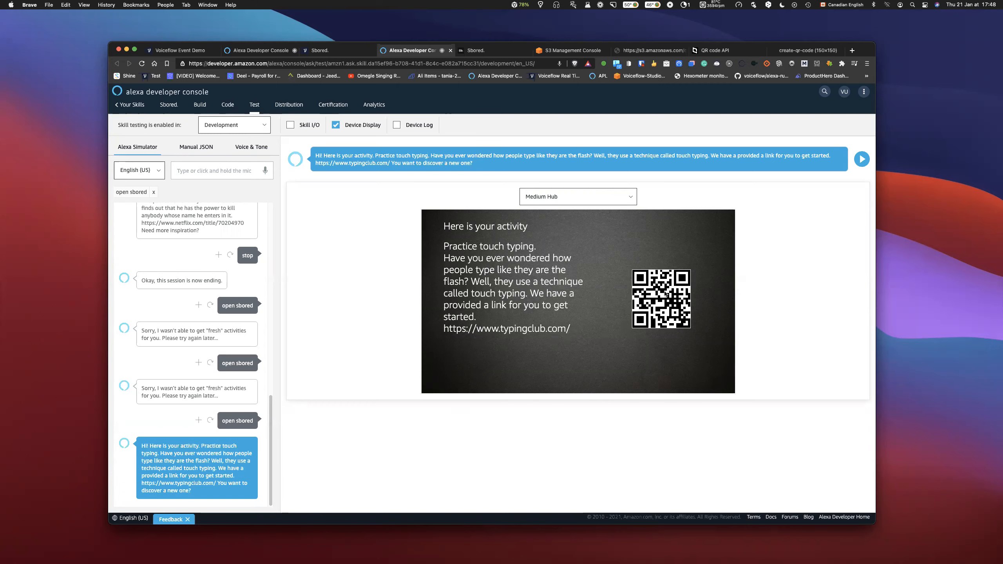
{"action": "key", "text": "ctrl+shift+Tab"}
Place the empty card block beside the Card block and link it between the Activity block's {link} step and the Another? block
{"action": "scroll", "coordinate": [560, 349], "scroll_direction": "right", "scroll_amount": 5}
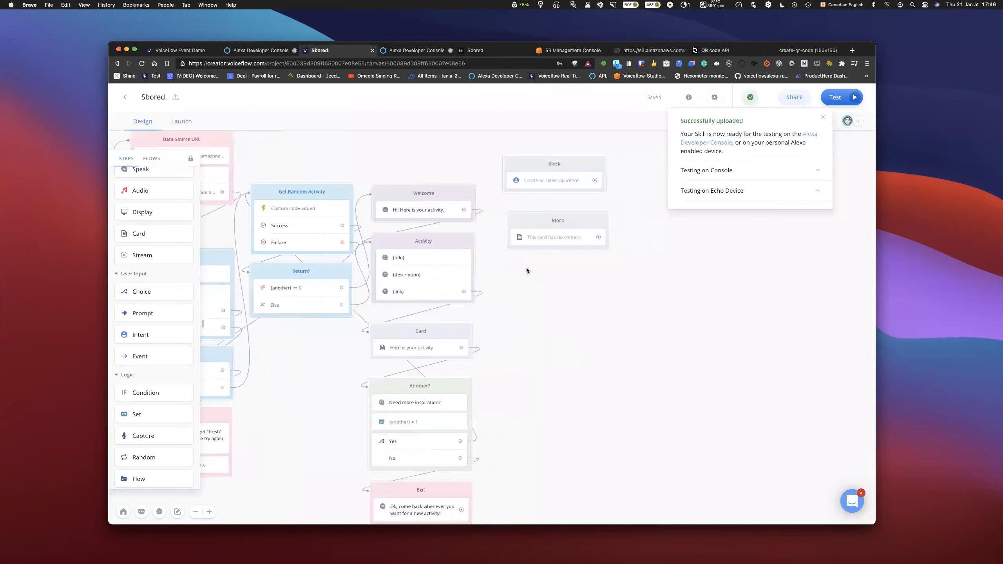
{"action": "left_click", "coordinate": [542, 246]}
{"action": "left_click_drag", "start_coordinate": [538, 224], "coordinate": [531, 335]}
{"action": "left_click_drag", "start_coordinate": [464, 291], "coordinate": [509, 332]}
{"action": "left_click_drag", "start_coordinate": [592, 348], "coordinate": [391, 385]}
{"action": "left_click", "coordinate": [575, 263]}
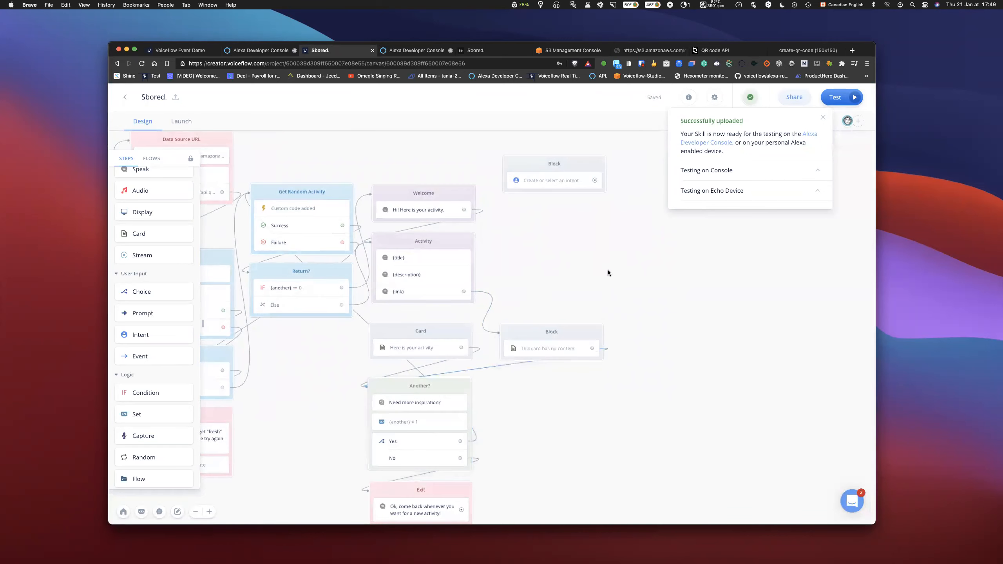
{"action": "left_click", "coordinate": [540, 346]}
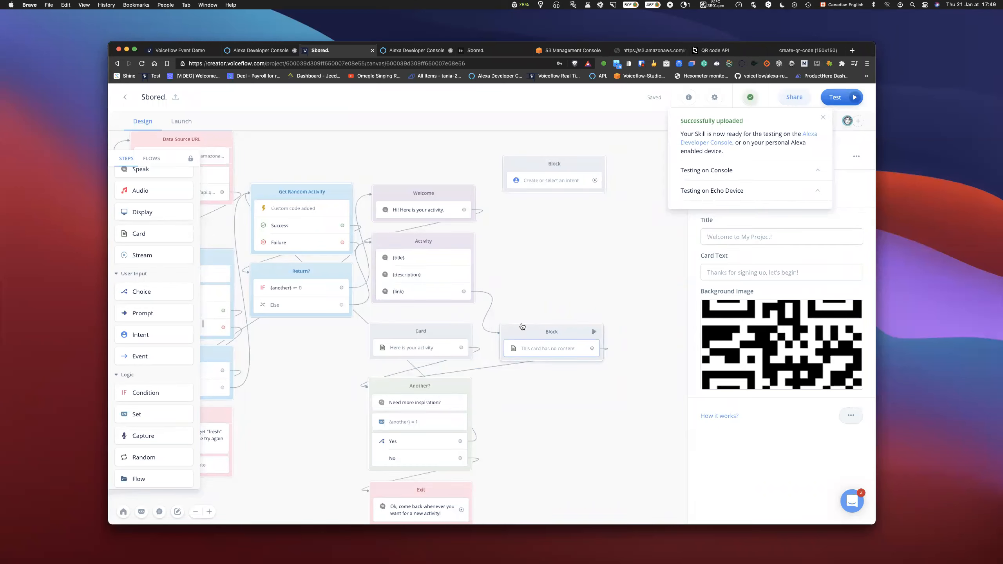
{"action": "left_click_drag", "start_coordinate": [527, 350], "coordinate": [518, 343]}
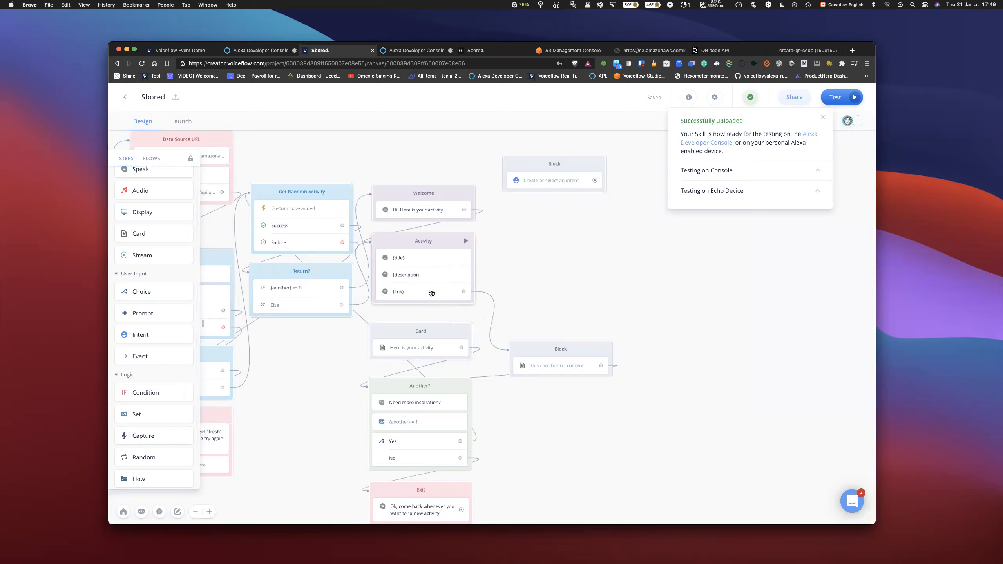
Delete the empty card block from the canvas
{"action": "mouse_move", "coordinate": [487, 296]}
{"action": "mouse_move", "coordinate": [534, 354]}
{"action": "left_click", "coordinate": [530, 350]}
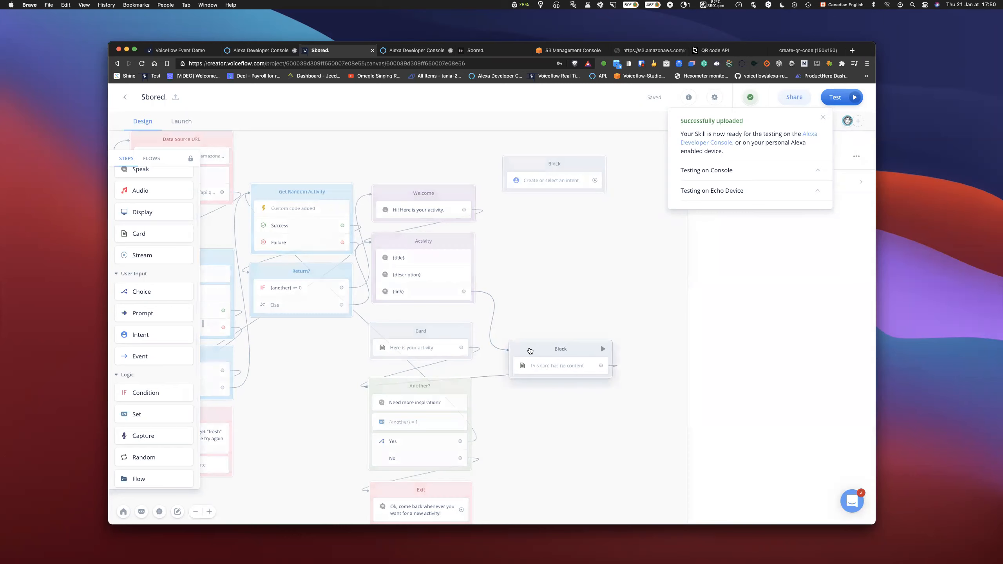
{"action": "key", "text": "BackSpace"}
Move the Card block out of the main column and link the Activity block's {link} step directly to the Another? block
{"action": "left_click_drag", "start_coordinate": [461, 325], "coordinate": [558, 322]}
{"action": "left_click_drag", "start_coordinate": [660, 297], "coordinate": [659, 298]}
{"action": "left_click_drag", "start_coordinate": [464, 291], "coordinate": [371, 385]}
Align the Intent block level with the Welcome block and dismiss the upload message covering its settings
{"action": "scroll", "coordinate": [539, 263], "scroll_direction": "up", "scroll_amount": 2}
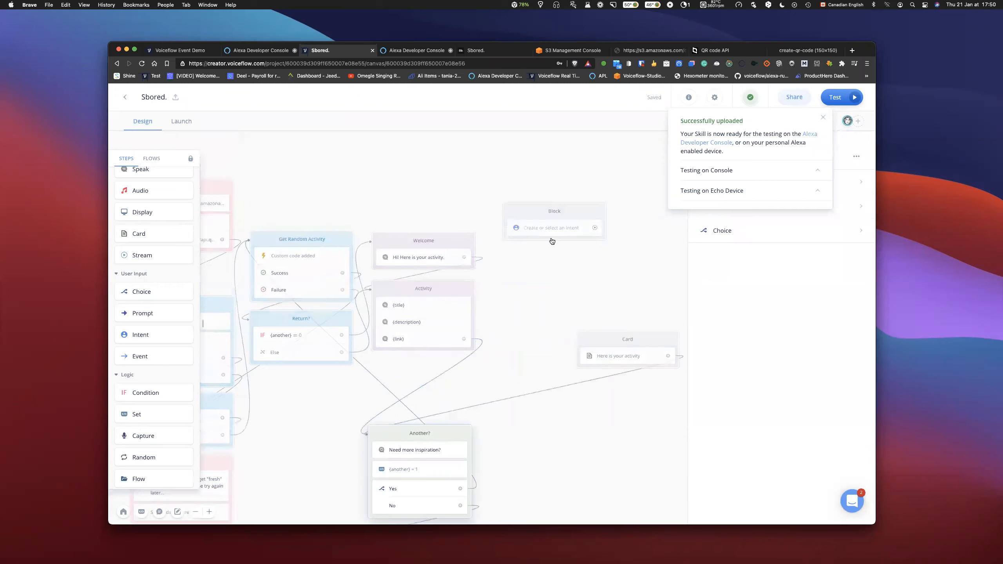
{"action": "left_click_drag", "start_coordinate": [567, 229], "coordinate": [566, 258]}
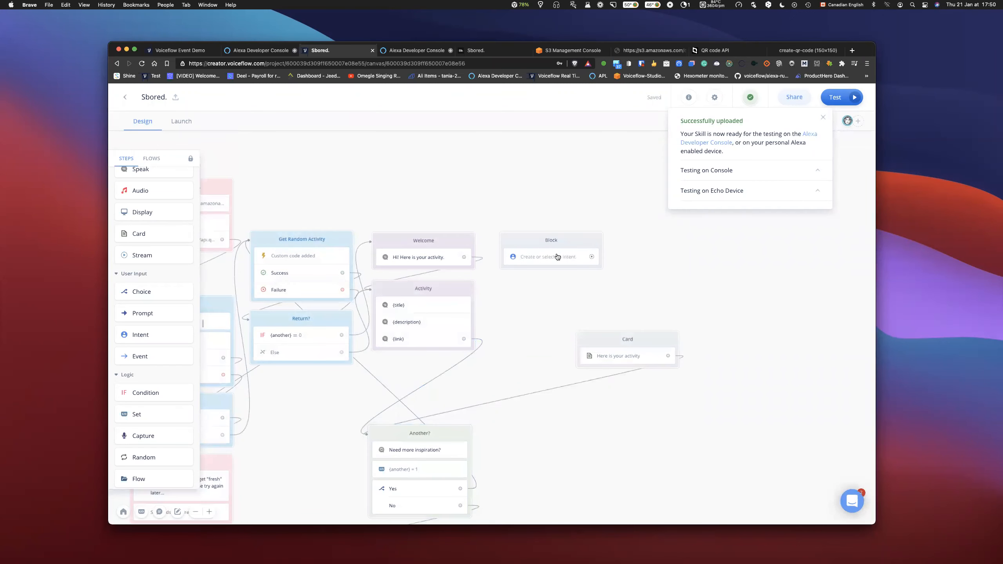
{"action": "left_click", "coordinate": [823, 117]}
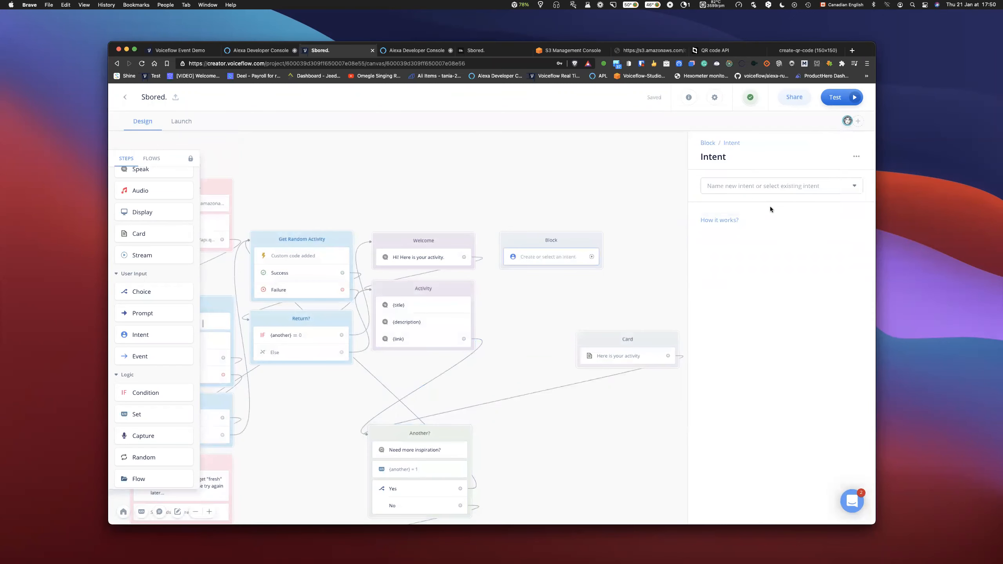
Create a new intent named send_card for the Intent step
{"action": "left_click", "coordinate": [747, 187]}
{"action": "type", "text": "se"}
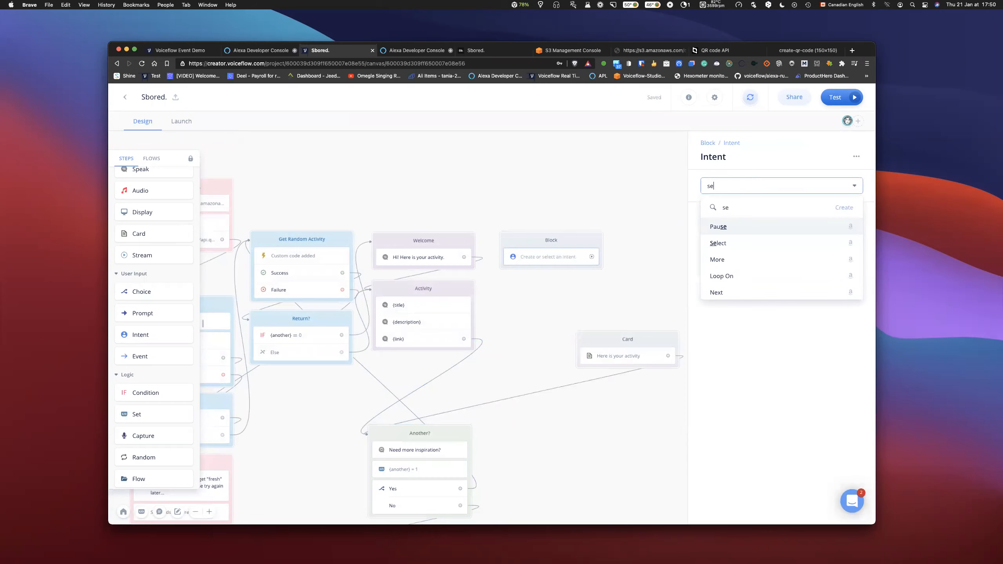
{"action": "key", "text": "BackSpace"}
{"action": "key", "text": "BackSpace"}
{"action": "type", "text": "send_card"}
{"action": "key", "text": "Return"}
Add the utterances "send me a card", "give me a card" and "send that on my phone" to the send_card intent
{"action": "type", "text": "send me"}
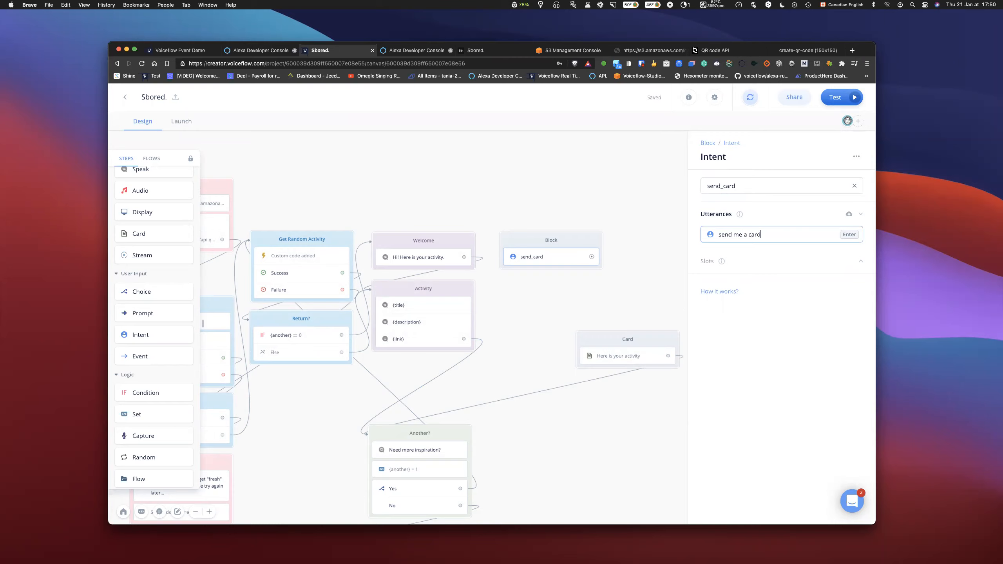
{"action": "key", "text": "Return"}
{"action": "type", "text": "gi"}
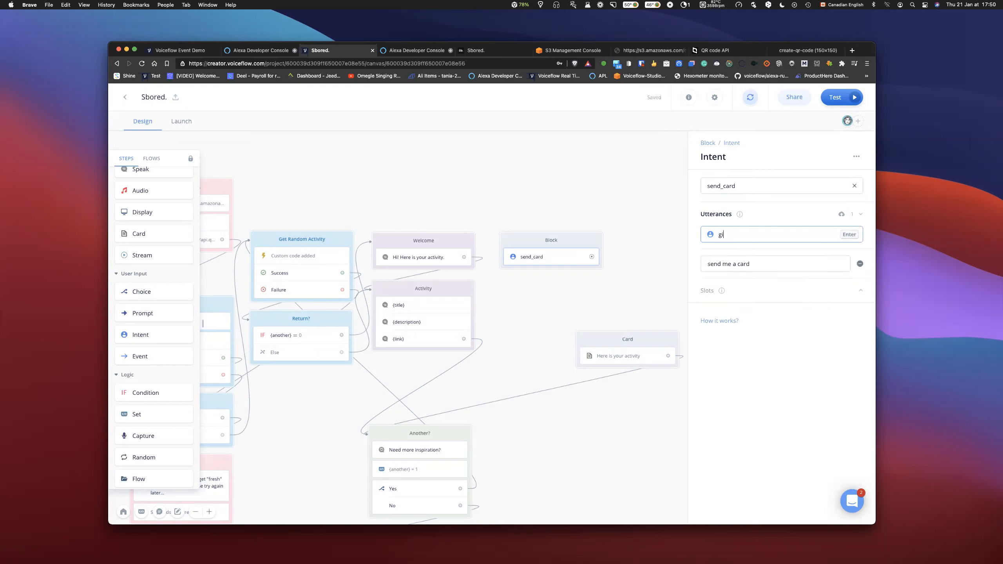
{"action": "type", "text": "ve me a card"}
{"action": "key", "text": "Return"}
{"action": "type", "text": "send "}
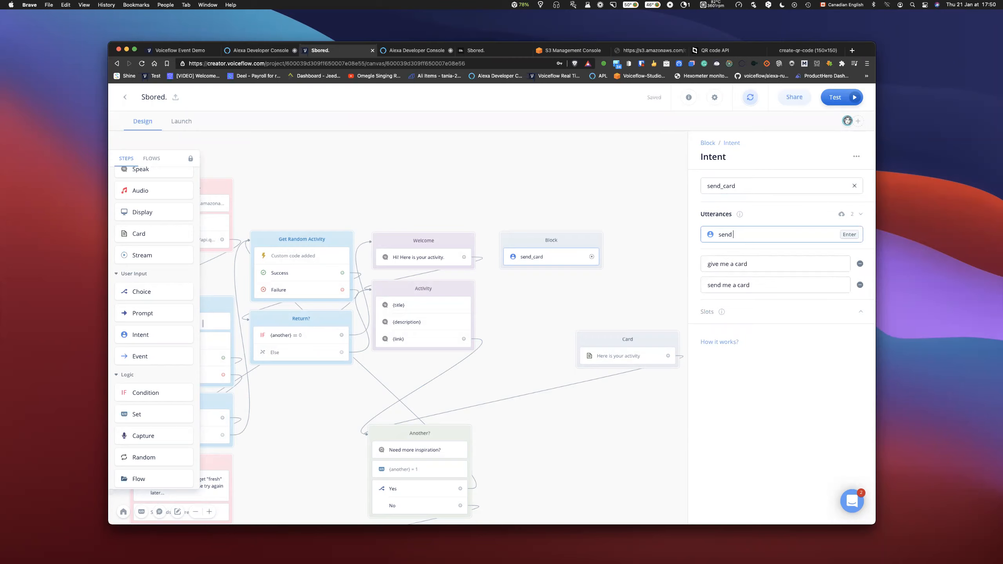
{"action": "type", "text": "that on my phone"}
{"action": "key", "text": "Return"}
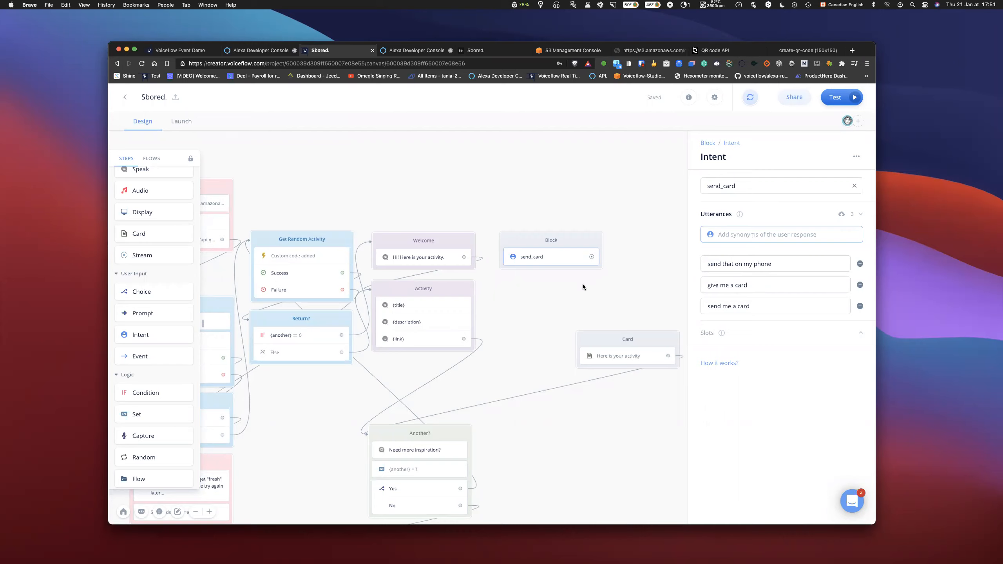
Merge the Card step into the block beneath the send_card intent and reposition the combined block beside the Activity block
{"action": "left_click_drag", "start_coordinate": [591, 257], "coordinate": [531, 276]}
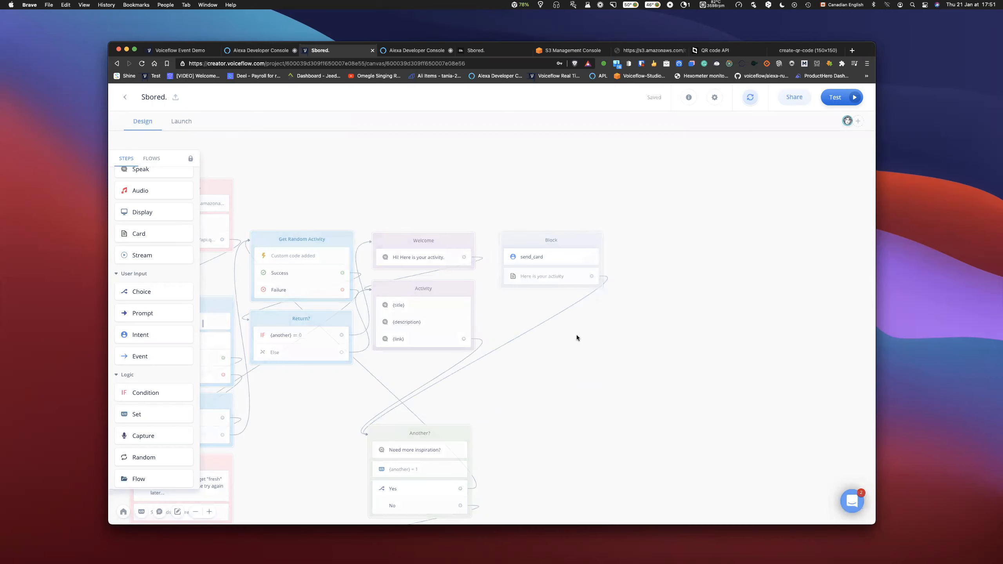
{"action": "left_click_drag", "start_coordinate": [534, 328], "coordinate": [526, 304]}
{"action": "scroll", "coordinate": [587, 408], "scroll_direction": "down", "scroll_amount": 2}
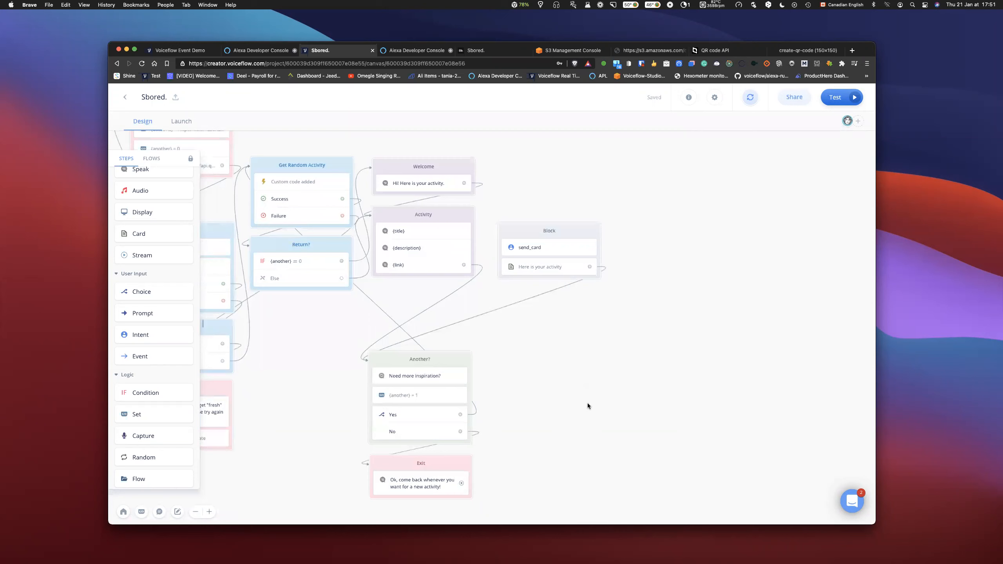
{"action": "scroll", "coordinate": [587, 403], "scroll_direction": "down", "scroll_amount": 1}
{"action": "left_click_drag", "start_coordinate": [526, 201], "coordinate": [525, 198]}
Rename the combined intent and card block as Send Card
{"action": "double_click", "coordinate": [552, 200]}
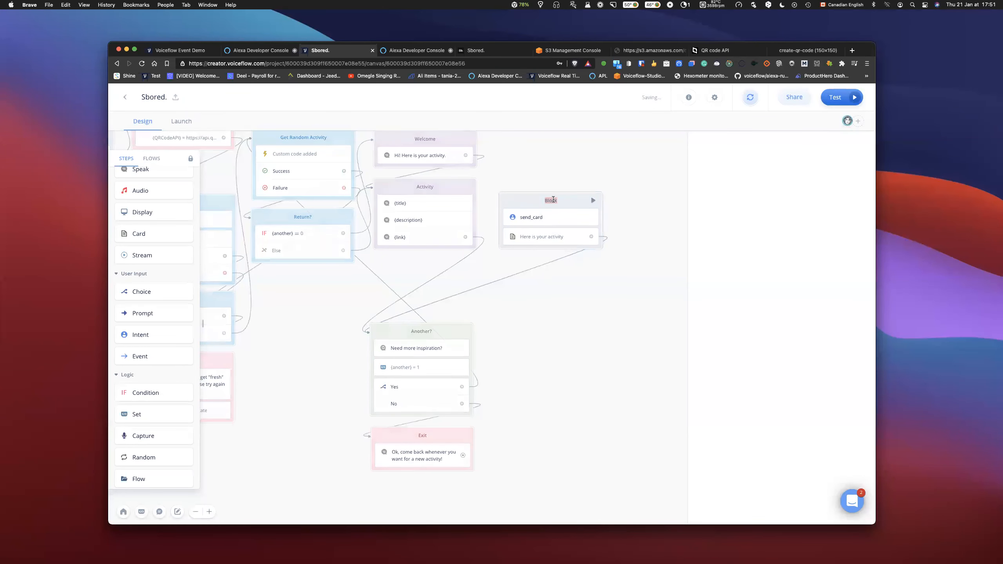
{"action": "type", "text": "Send Card"}
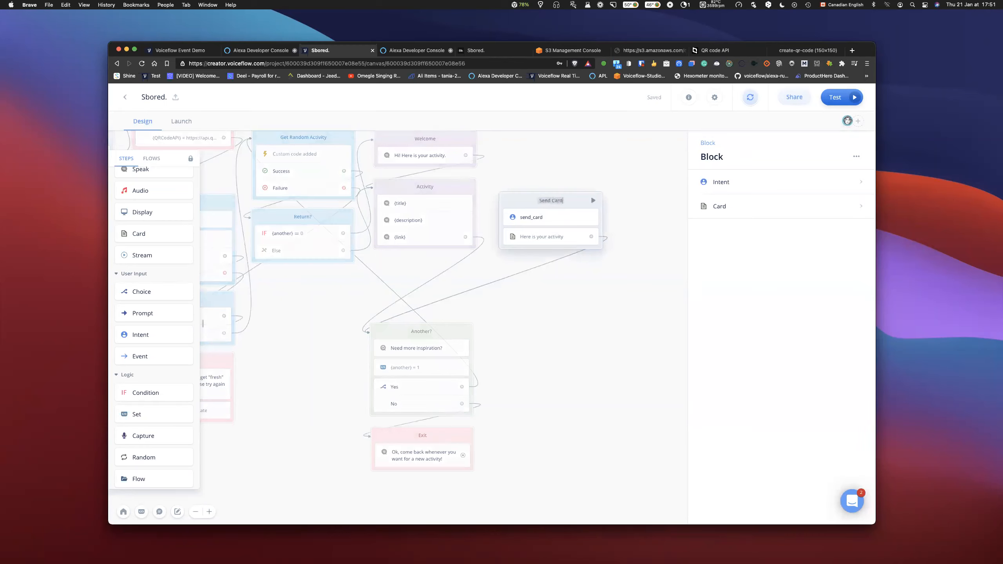
{"action": "left_click", "coordinate": [566, 304]}
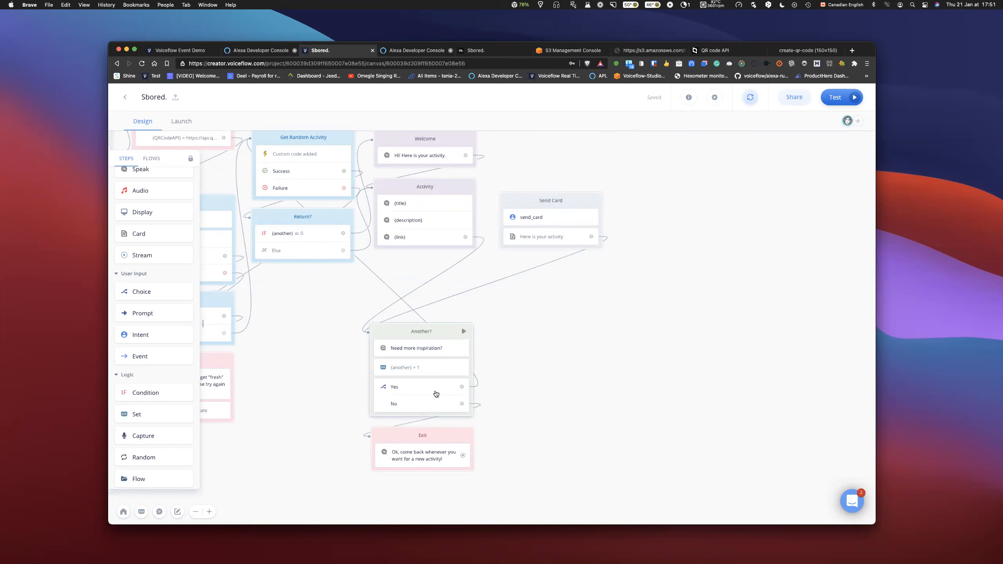
Add the utterance "send me the card" to the send_card intent and upload the updated project to Alexa
{"action": "scroll", "coordinate": [469, 388], "scroll_direction": "up", "scroll_amount": 1}
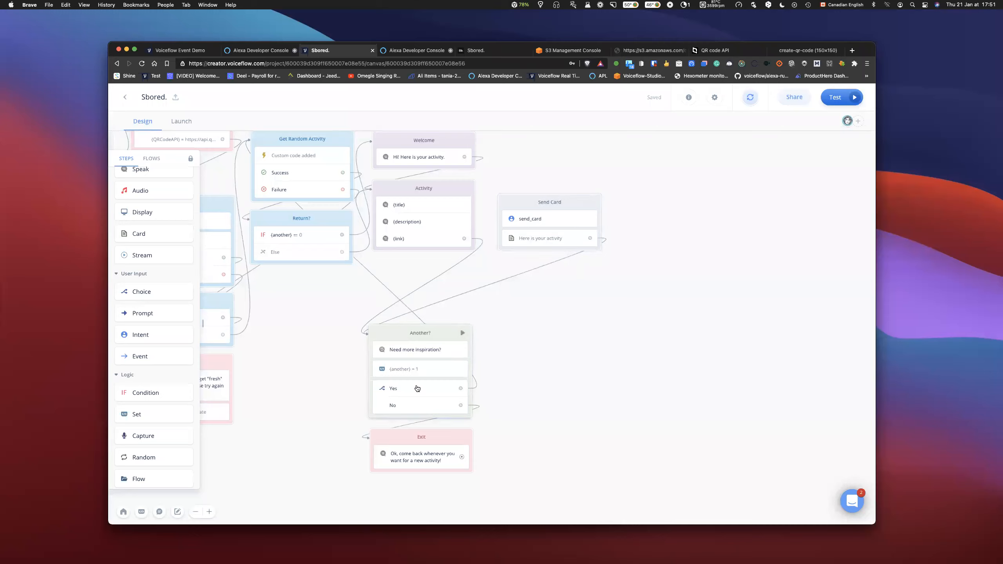
{"action": "left_click", "coordinate": [559, 222]}
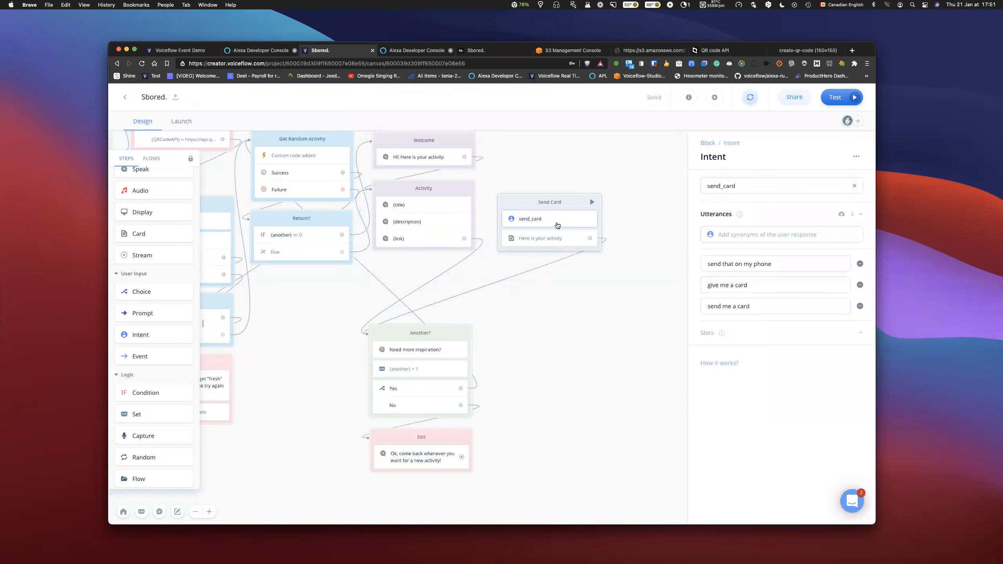
{"action": "left_click", "coordinate": [742, 234]}
{"action": "type", "text": "send me the card"}
{"action": "key", "text": "Return"}
{"action": "left_click", "coordinate": [580, 342]}
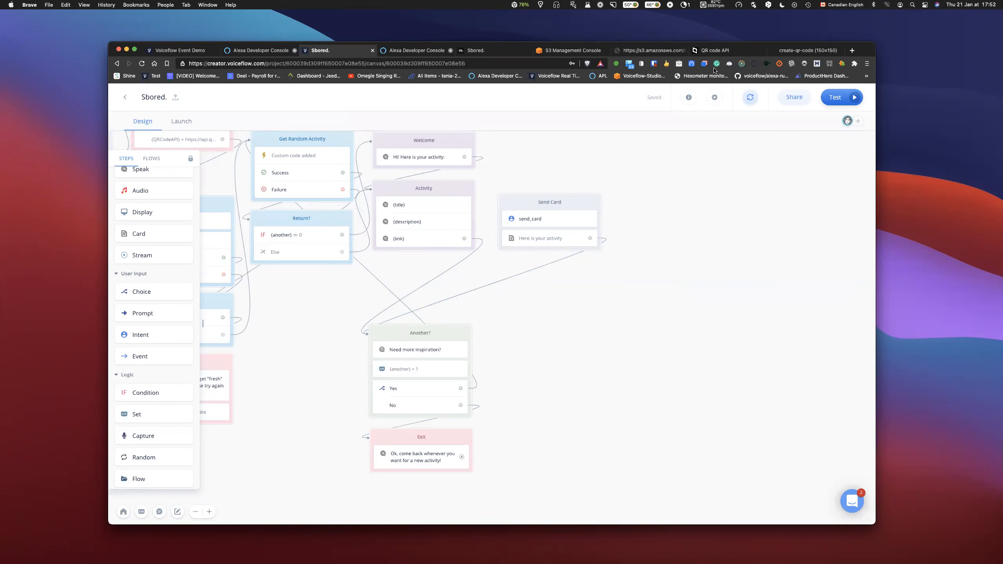
{"action": "left_click", "coordinate": [750, 97]}
{"action": "left_click", "coordinate": [741, 210]}
Set the Send Card block's color to Green
{"action": "scroll", "coordinate": [623, 311], "scroll_direction": "up", "scroll_amount": 2}
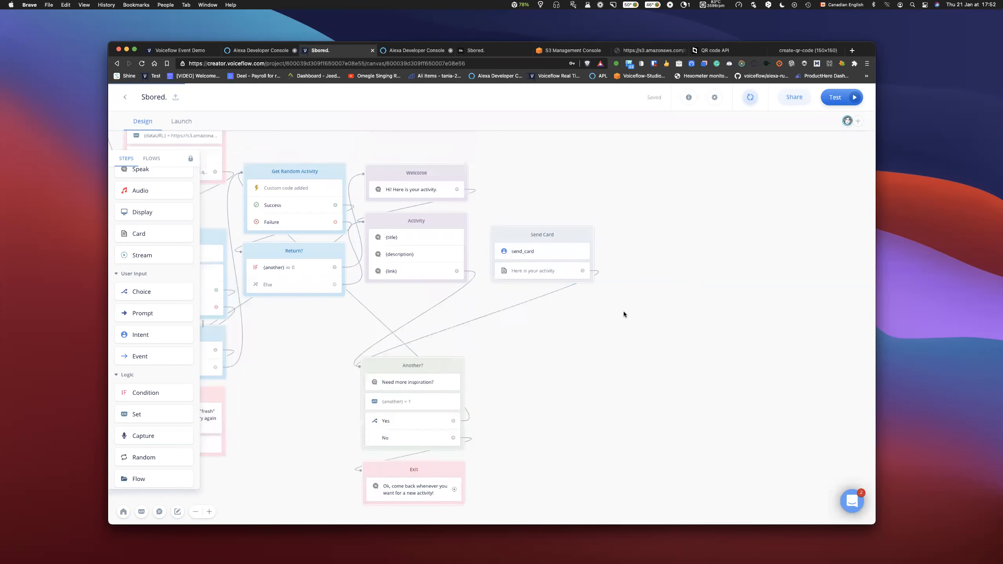
{"action": "right_click", "coordinate": [561, 264]}
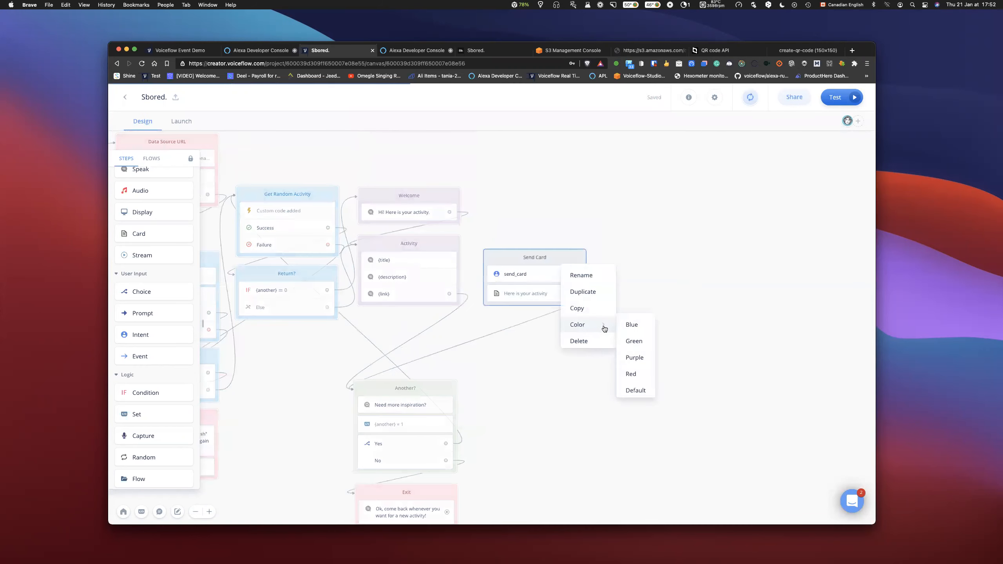
{"action": "mouse_move", "coordinate": [586, 332]}
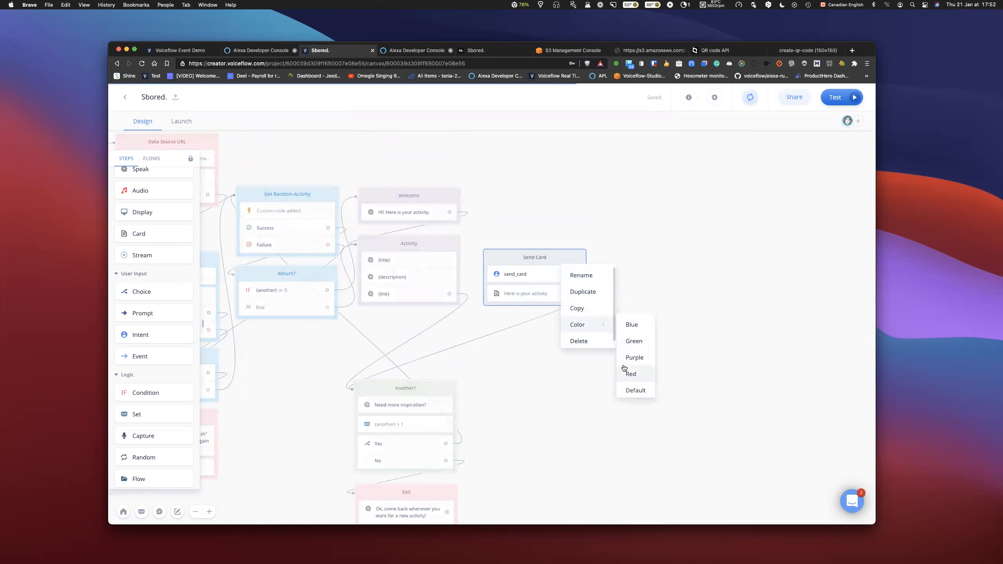
{"action": "left_click", "coordinate": [541, 386]}
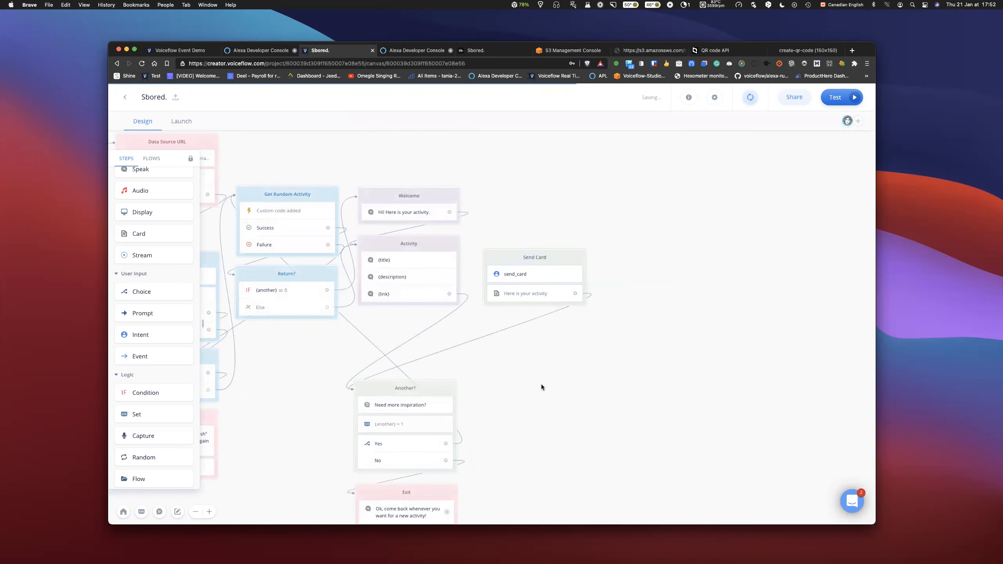
Move the Another? block up under the Activity block and the Exit block up directly beneath Another?
{"action": "scroll", "coordinate": [601, 371], "scroll_direction": "left", "scroll_amount": 5}
{"action": "scroll", "coordinate": [593, 372], "scroll_direction": "left", "scroll_amount": 6}
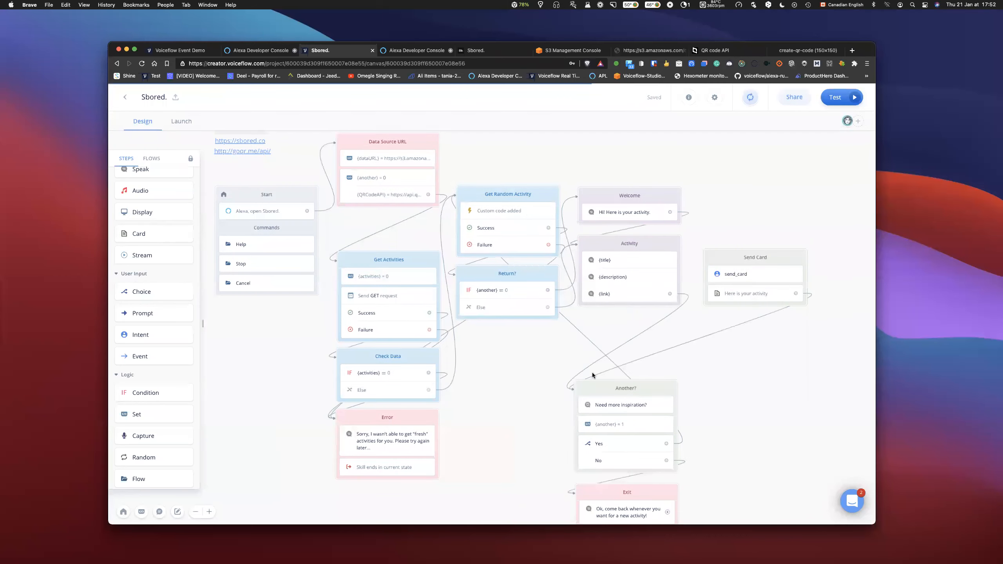
{"action": "scroll", "coordinate": [592, 375], "scroll_direction": "down", "scroll_amount": 5}
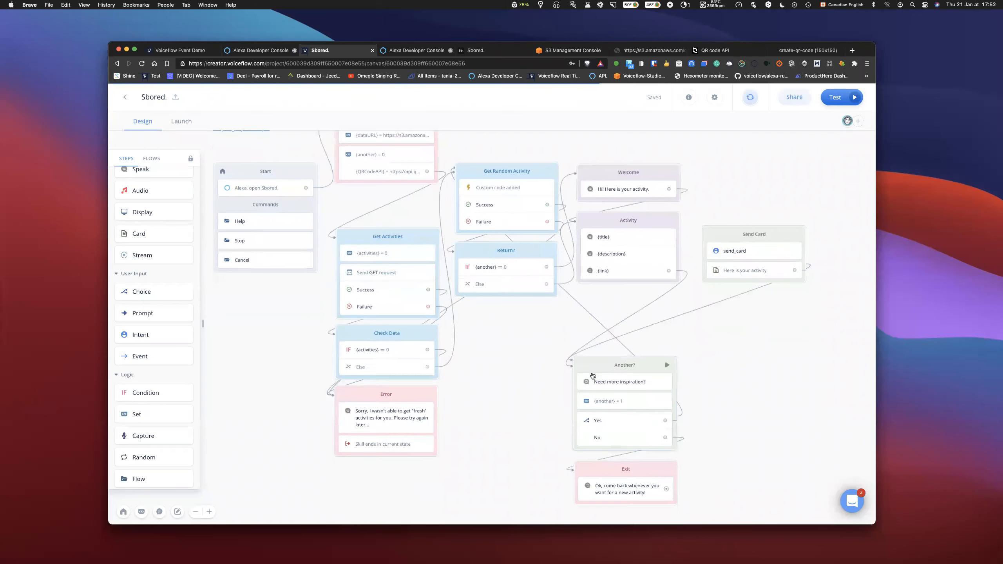
{"action": "scroll", "coordinate": [593, 375], "scroll_direction": "right", "scroll_amount": 4}
{"action": "scroll", "coordinate": [592, 376], "scroll_direction": "up", "scroll_amount": 2}
{"action": "scroll", "coordinate": [593, 376], "scroll_direction": "right", "scroll_amount": 2}
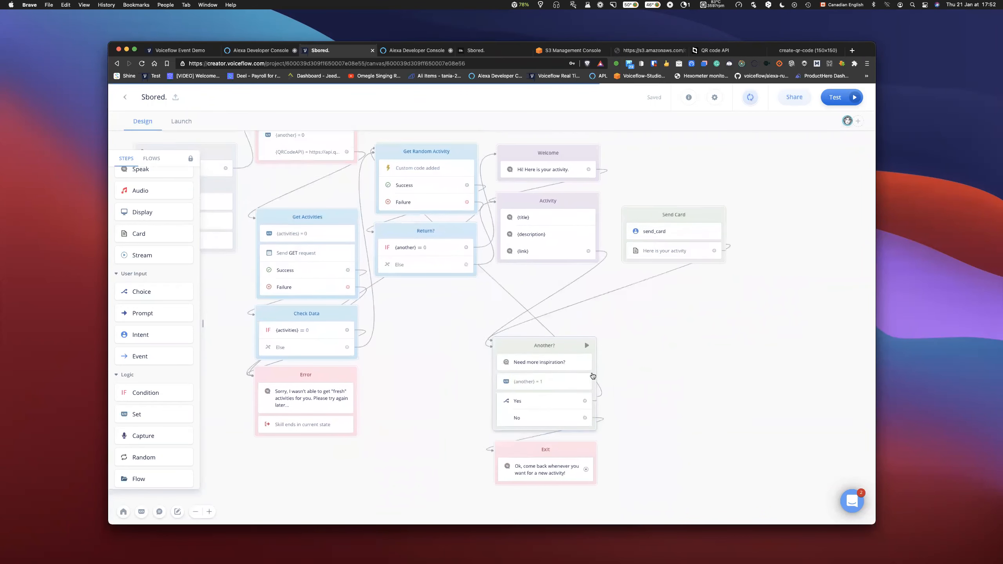
{"action": "left_click_drag", "start_coordinate": [544, 344], "coordinate": [545, 297]}
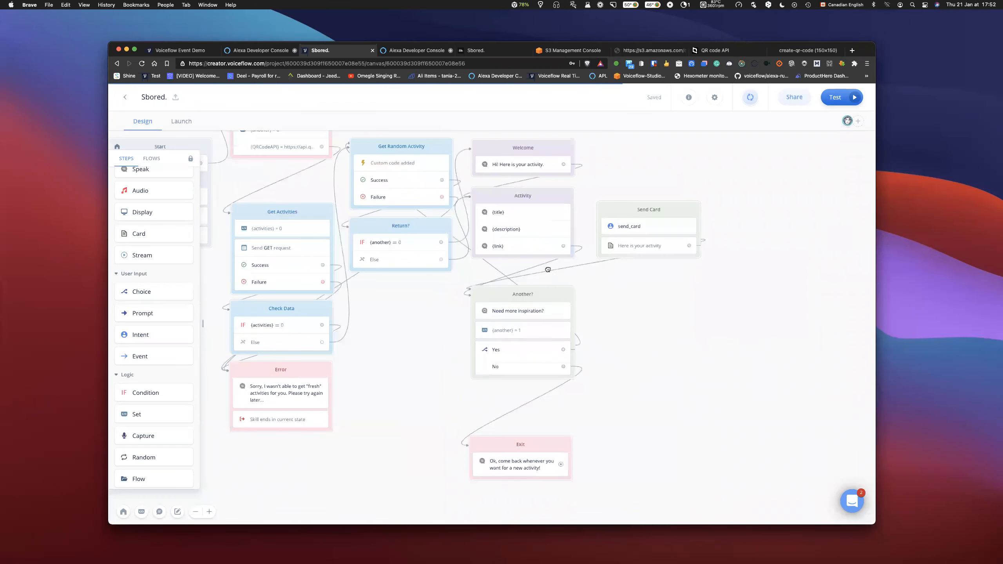
{"action": "left_click_drag", "start_coordinate": [537, 443], "coordinate": [541, 384]}
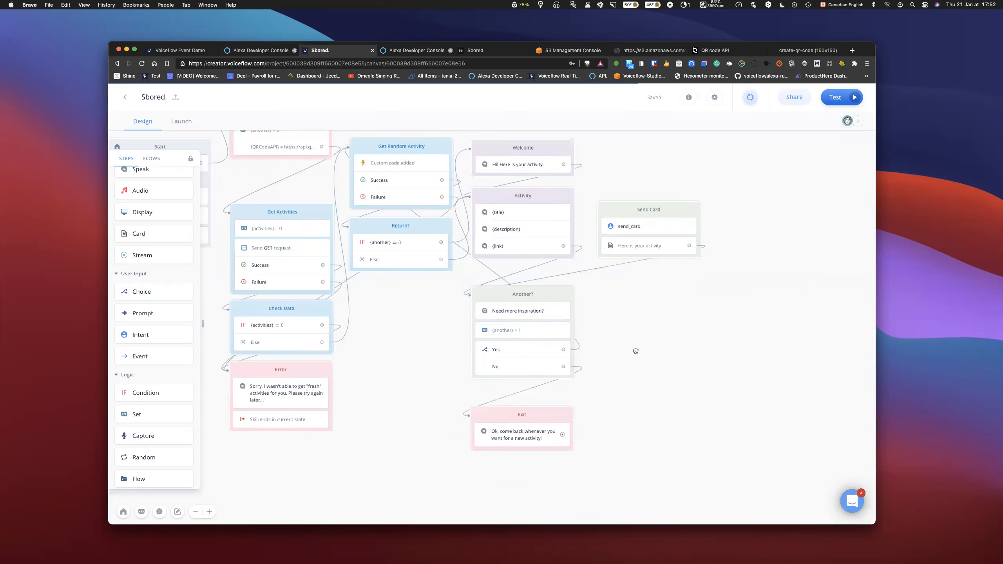
{"action": "scroll", "coordinate": [730, 322], "scroll_direction": "up", "scroll_amount": 1}
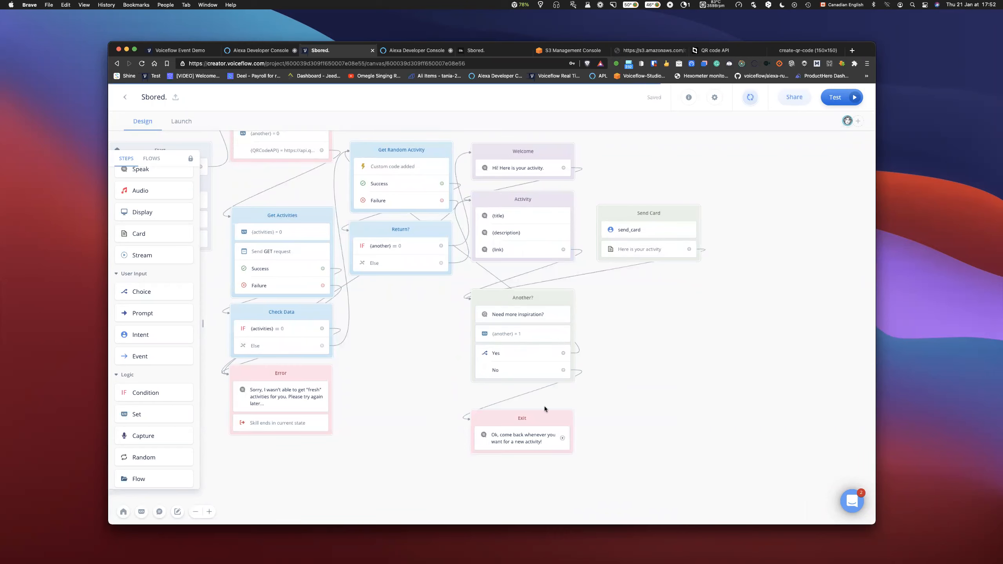
{"action": "left_click_drag", "start_coordinate": [546, 416], "coordinate": [545, 400]}
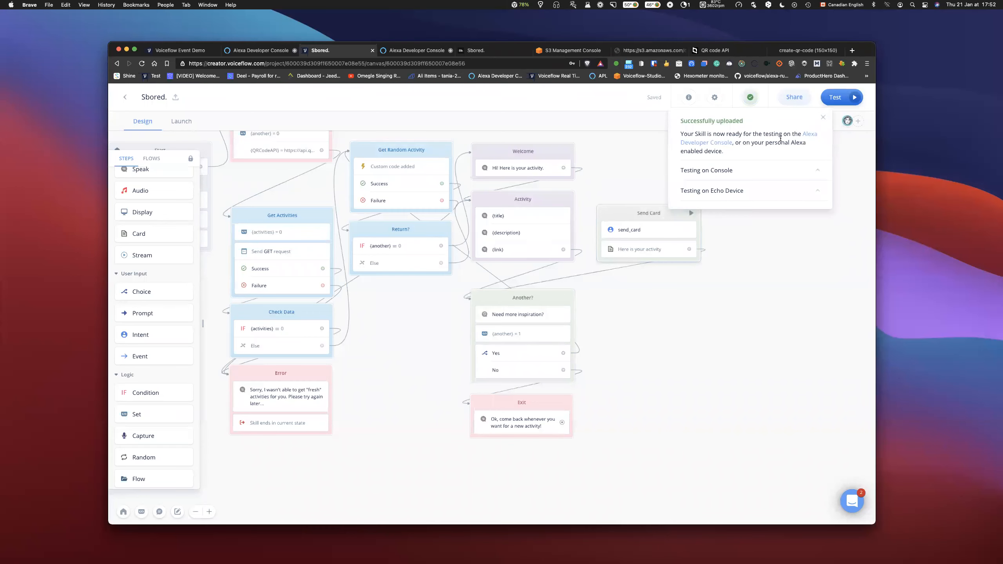
Reposition the Send Card block beside the Activity block, and move the Another? and Exit blocks slightly down
{"action": "left_click", "coordinate": [822, 117]}
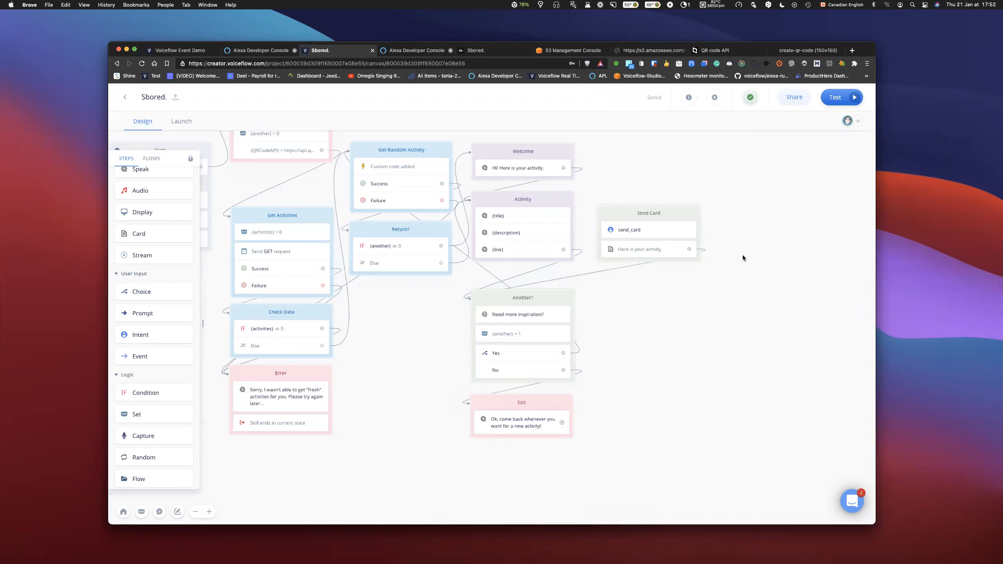
{"action": "left_click_drag", "start_coordinate": [629, 216], "coordinate": [624, 203]}
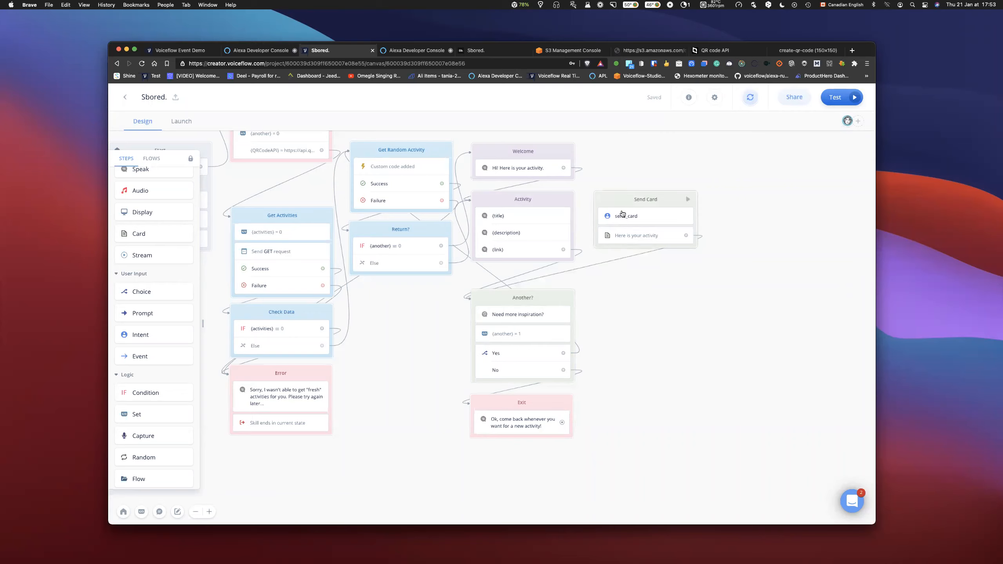
{"action": "left_click_drag", "start_coordinate": [614, 200], "coordinate": [616, 202]}
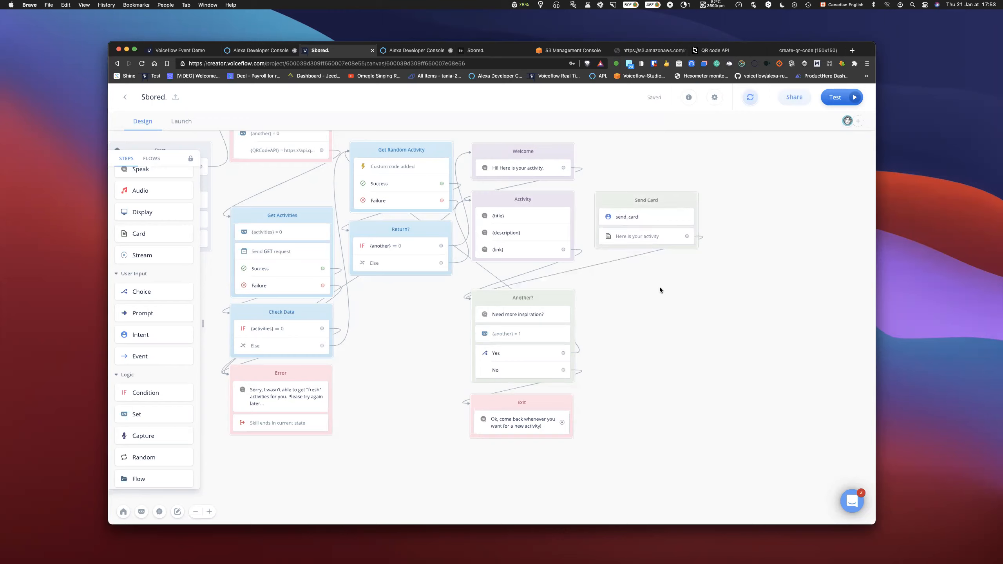
{"action": "left_click_drag", "start_coordinate": [610, 195], "coordinate": [609, 199]}
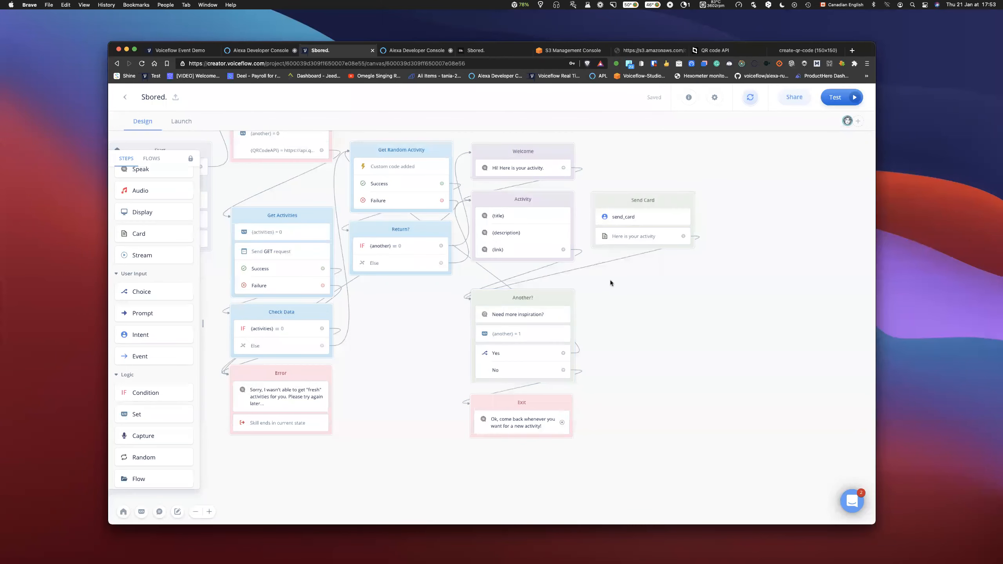
{"action": "left_click_drag", "start_coordinate": [548, 402], "coordinate": [546, 421]}
{"action": "left_click_drag", "start_coordinate": [548, 301], "coordinate": [549, 327]}
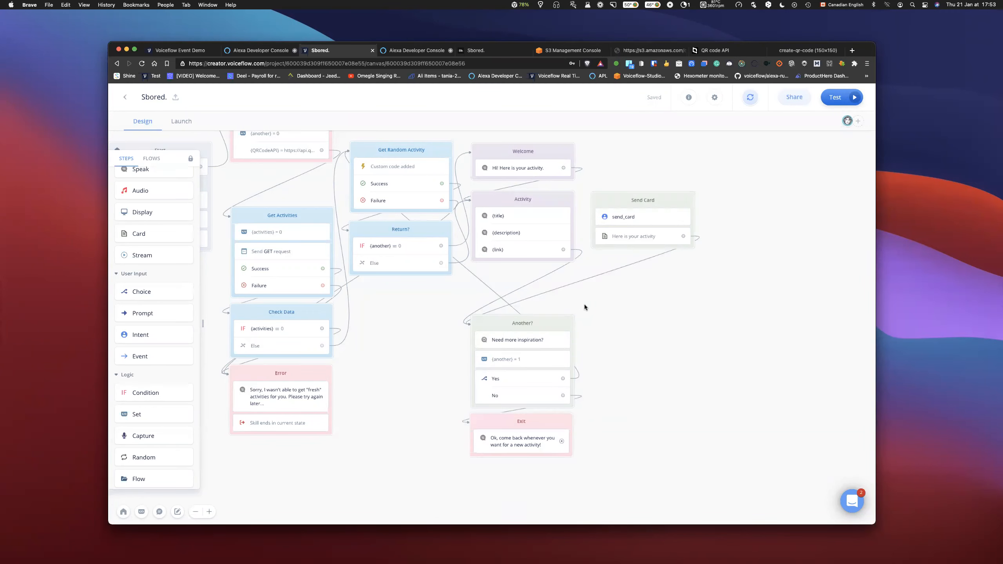
{"action": "left_click_drag", "start_coordinate": [612, 200], "coordinate": [610, 200]}
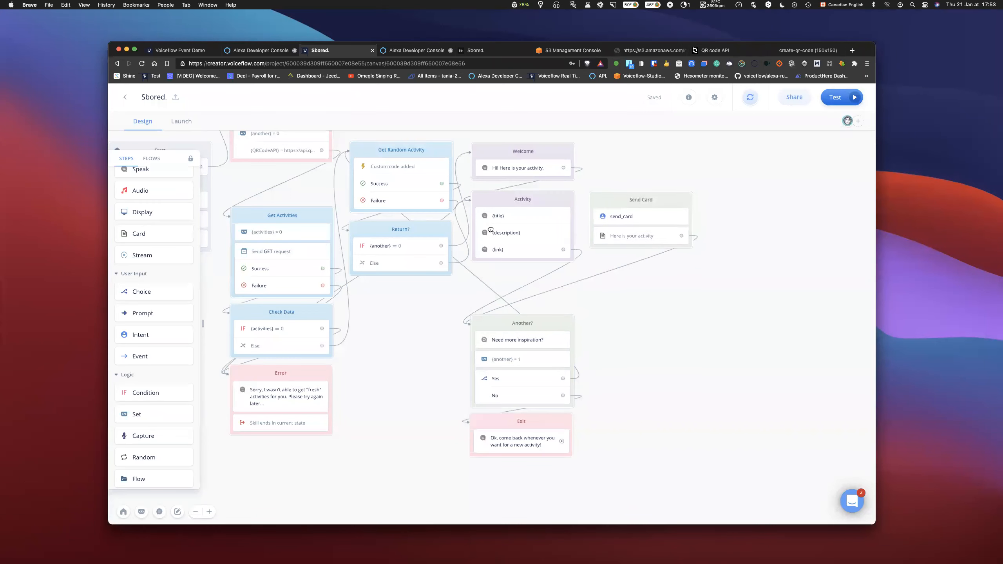
Check the custom code of the Get Random Activity block
{"action": "left_click", "coordinate": [397, 169]}
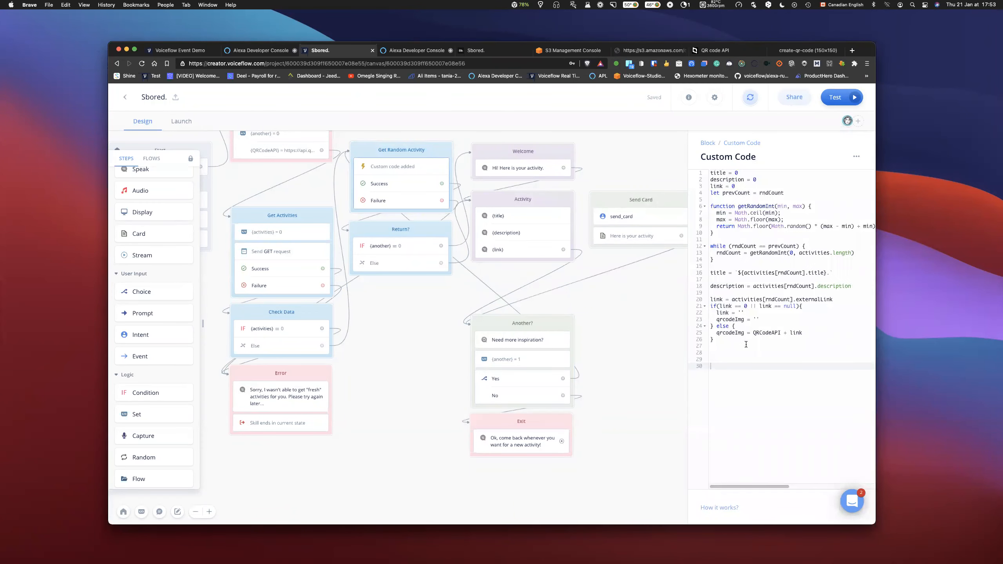
{"action": "left_click", "coordinate": [604, 299]}
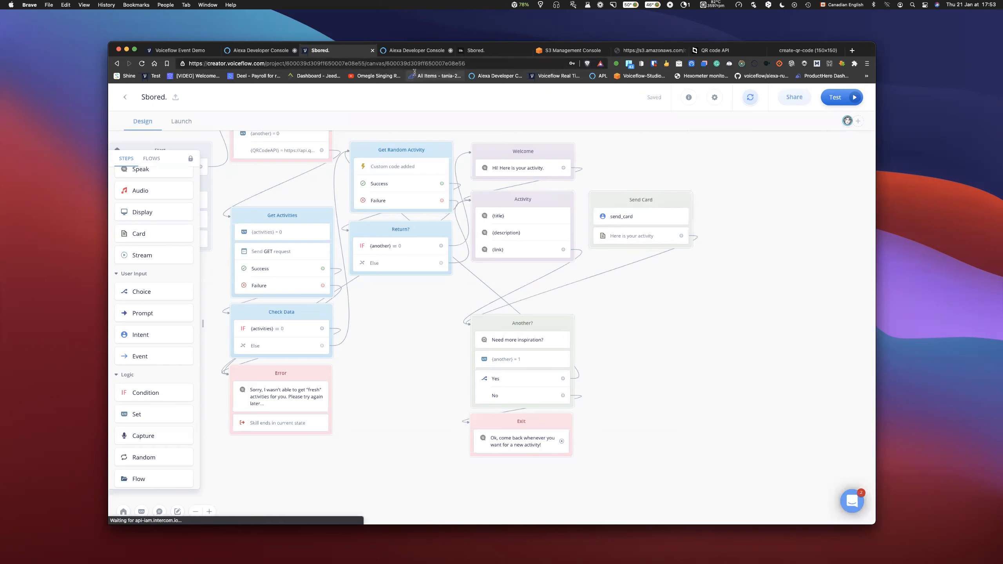
In the Alexa Developer Console simulator, restart the skill with "stop" and "open sbored", and request "send me that card"
{"action": "left_click", "coordinate": [412, 52]}
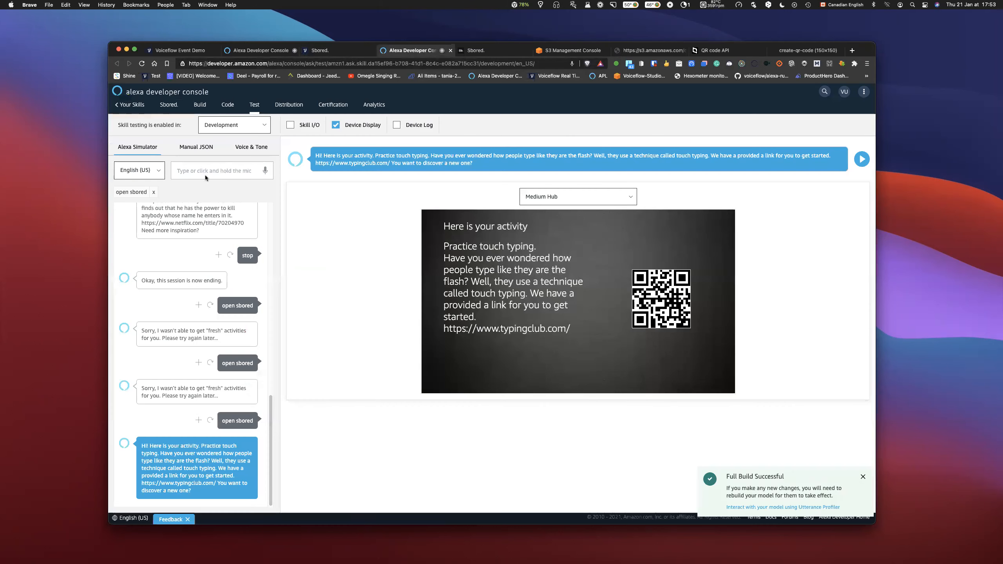
{"action": "type", "text": "stop"}
{"action": "key", "text": "Return"}
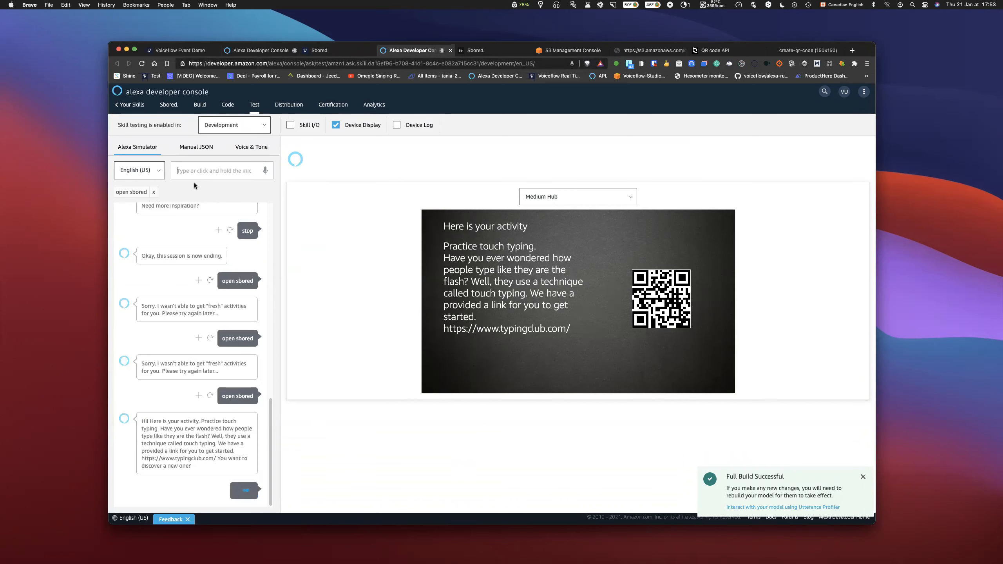
{"action": "left_click", "coordinate": [133, 193]}
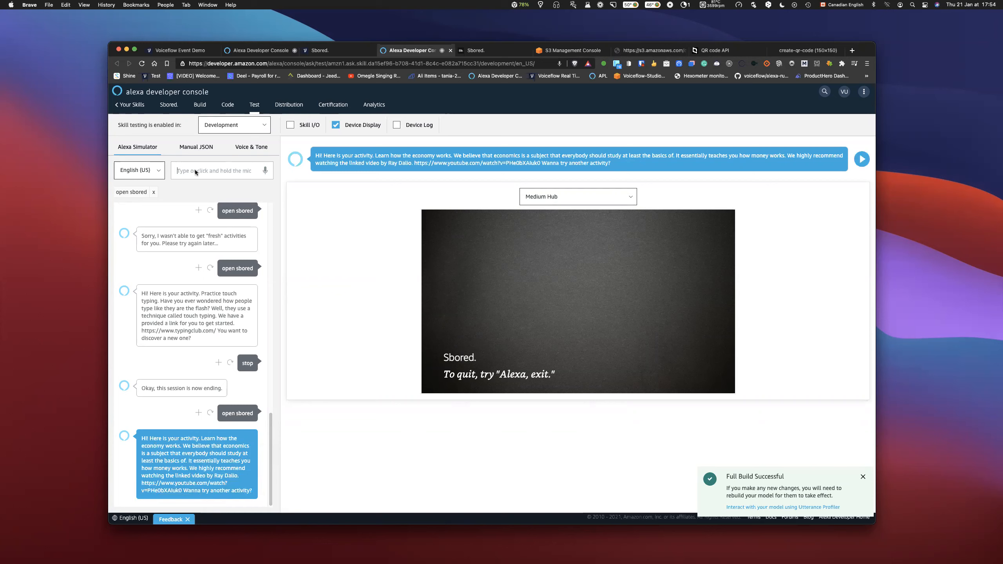
{"action": "type", "text": "send me that card"}
{"action": "key", "text": "Return"}
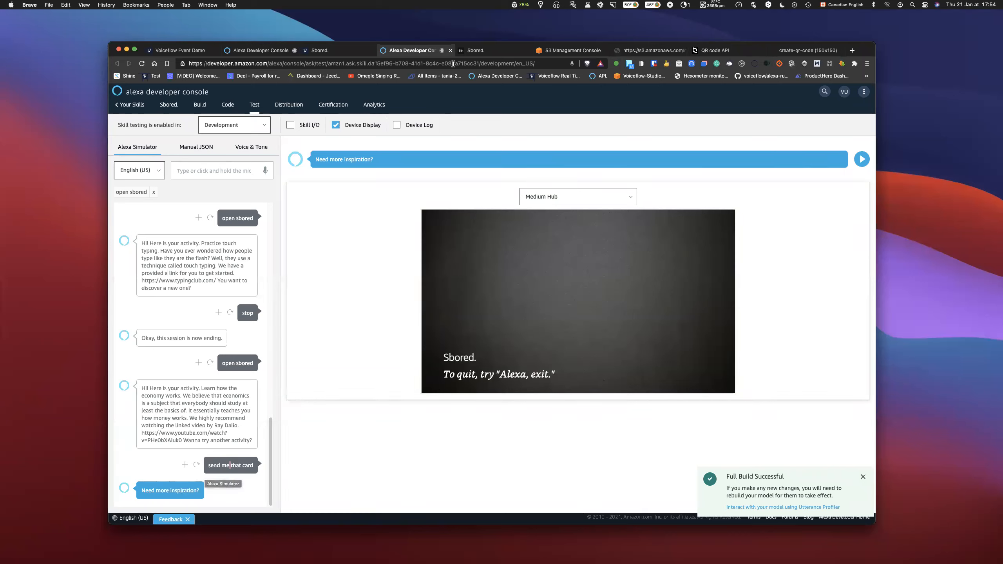
Switch back to Voiceflow and check the intent and card settings in the Send Card block
{"action": "key", "text": "ctrl+shift+Tab"}
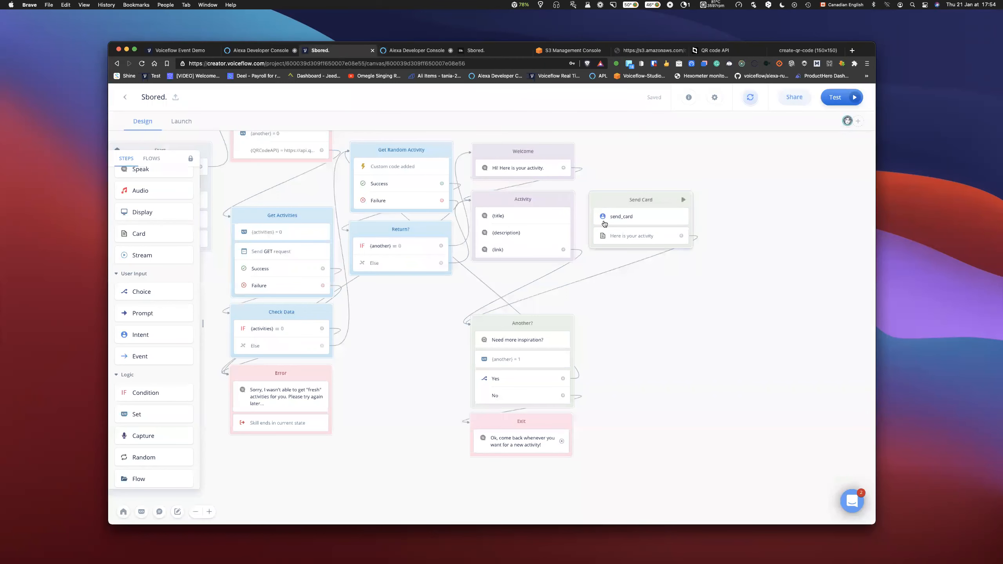
{"action": "left_click", "coordinate": [640, 220]}
{"action": "left_click", "coordinate": [657, 292]}
{"action": "left_click", "coordinate": [647, 237]}
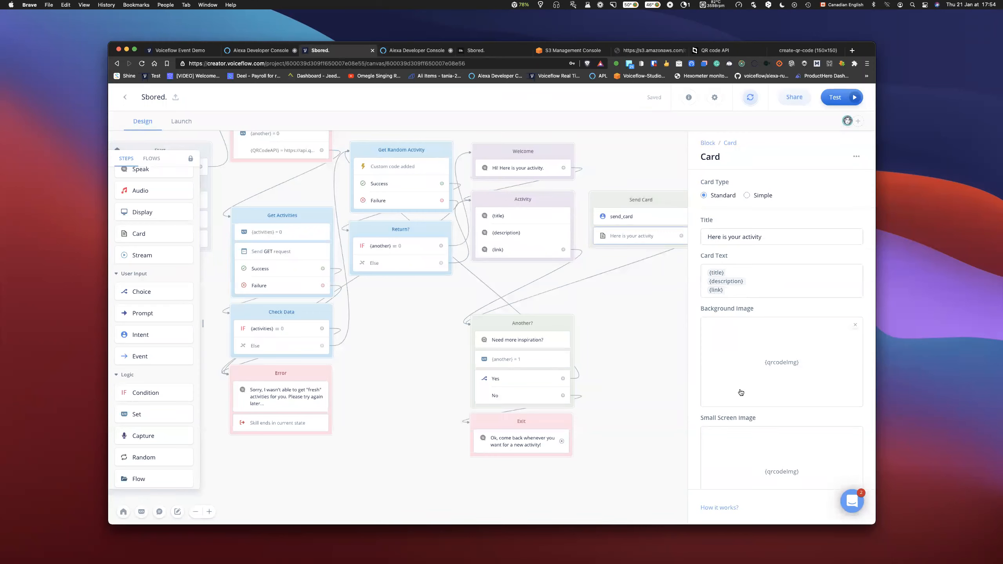
{"action": "left_click", "coordinate": [645, 334]}
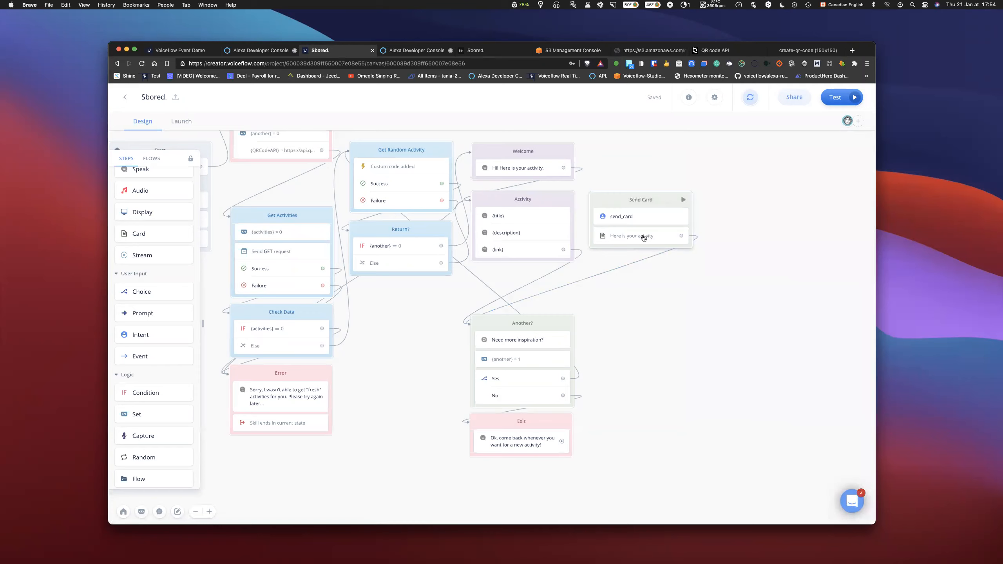
Pull the "Here is your activity" card out of the Send Card block into its own block and check its settings
{"action": "left_click_drag", "start_coordinate": [643, 238], "coordinate": [645, 277]}
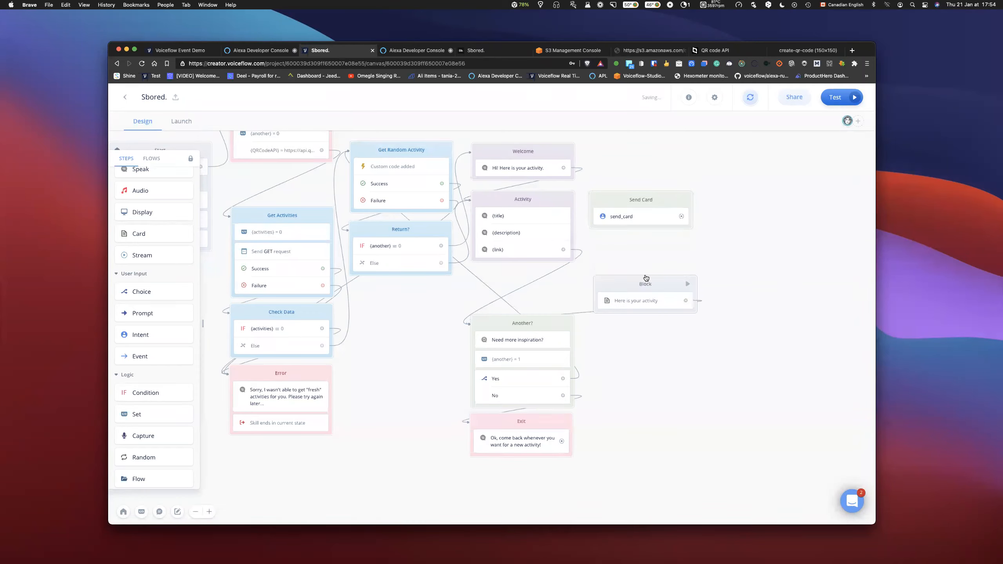
{"action": "left_click", "coordinate": [664, 302]}
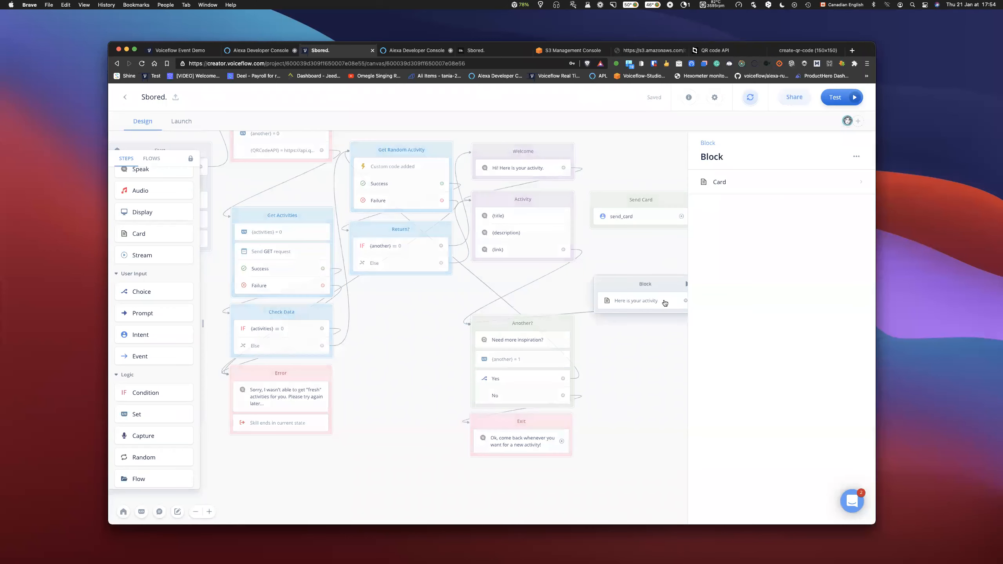
{"action": "left_click", "coordinate": [732, 186]}
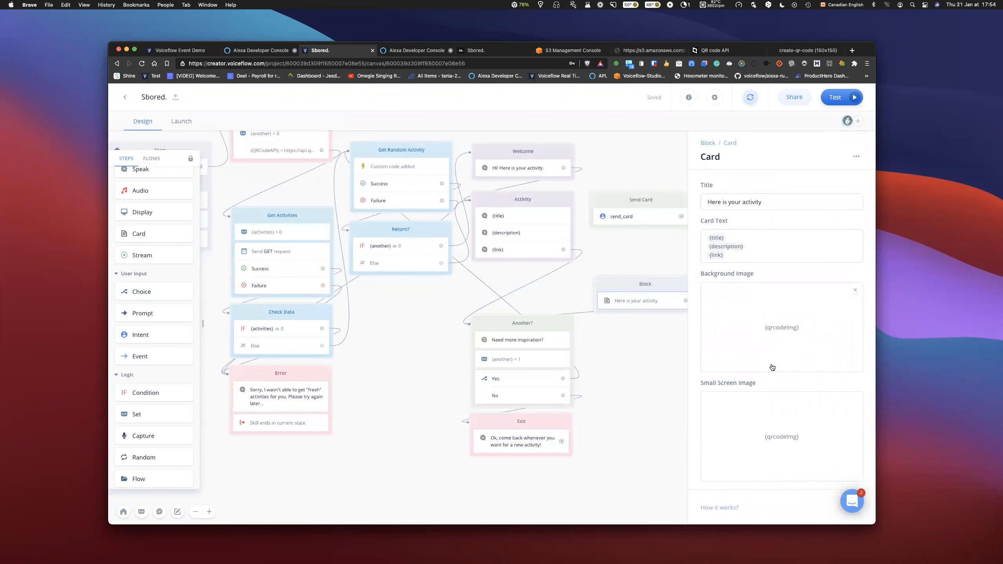
{"action": "left_click", "coordinate": [642, 351]}
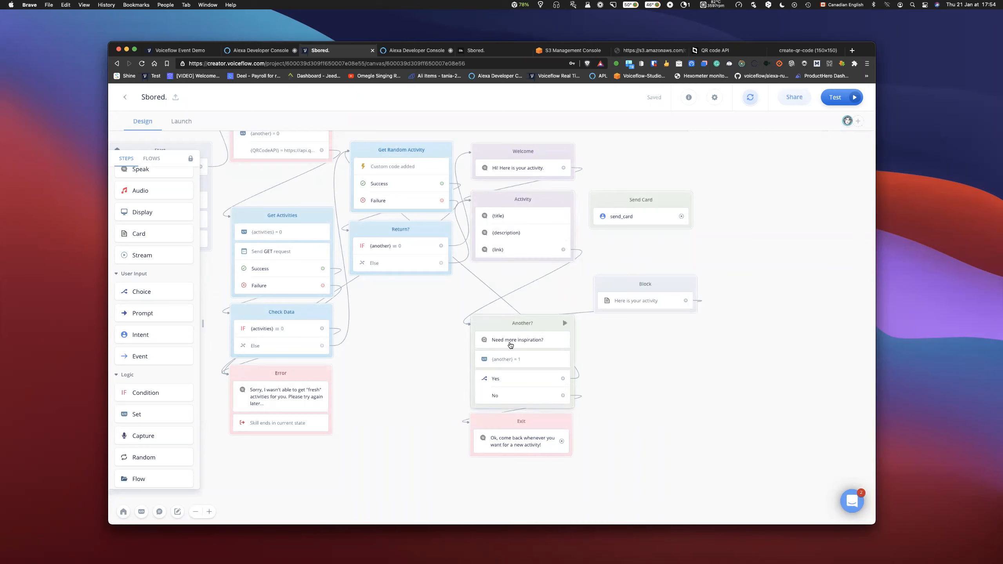
Review the send_card intent's utterances and the detached card's title, text and image settings
{"action": "left_click", "coordinate": [621, 216]}
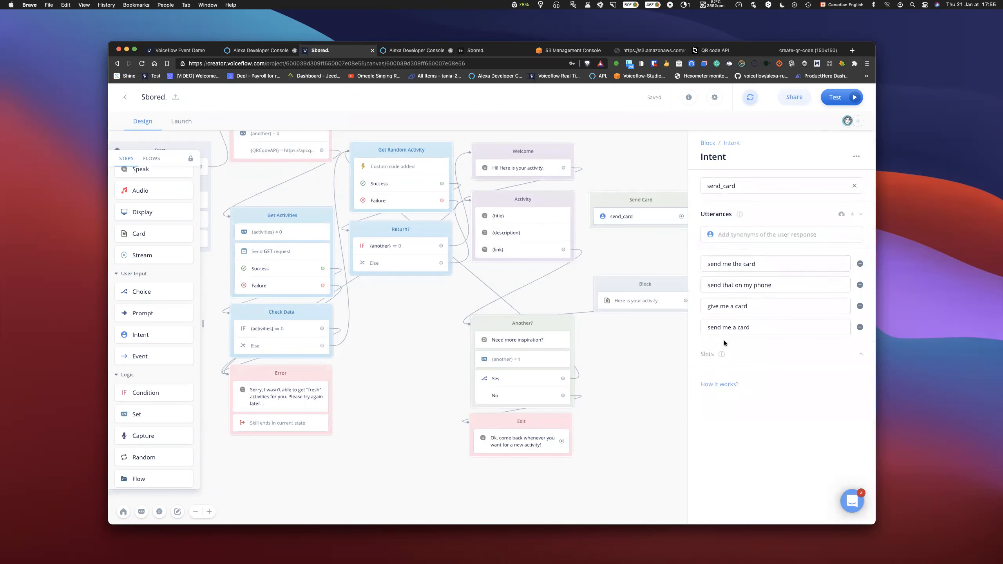
{"action": "left_click", "coordinate": [663, 255]}
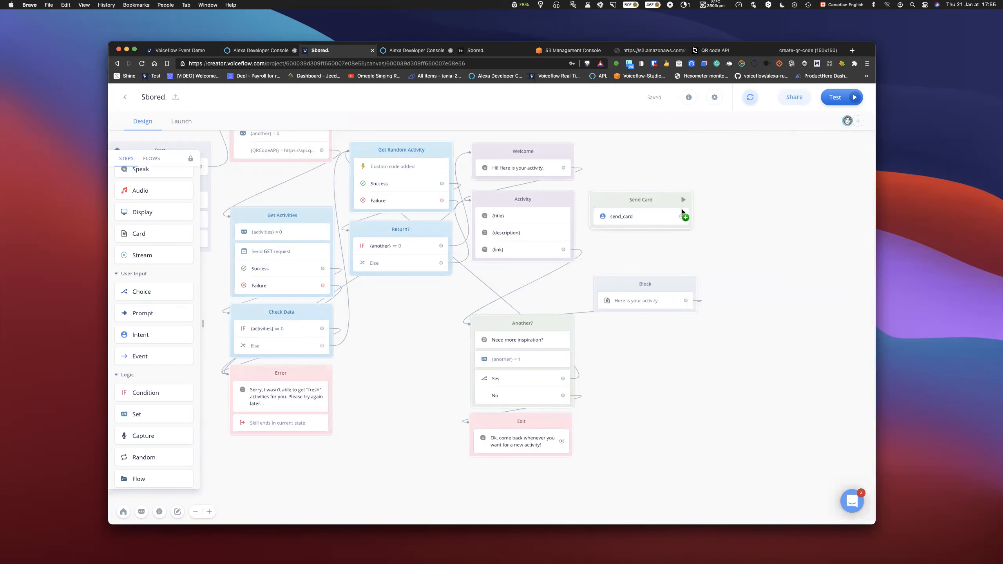
{"action": "left_click", "coordinate": [634, 301]}
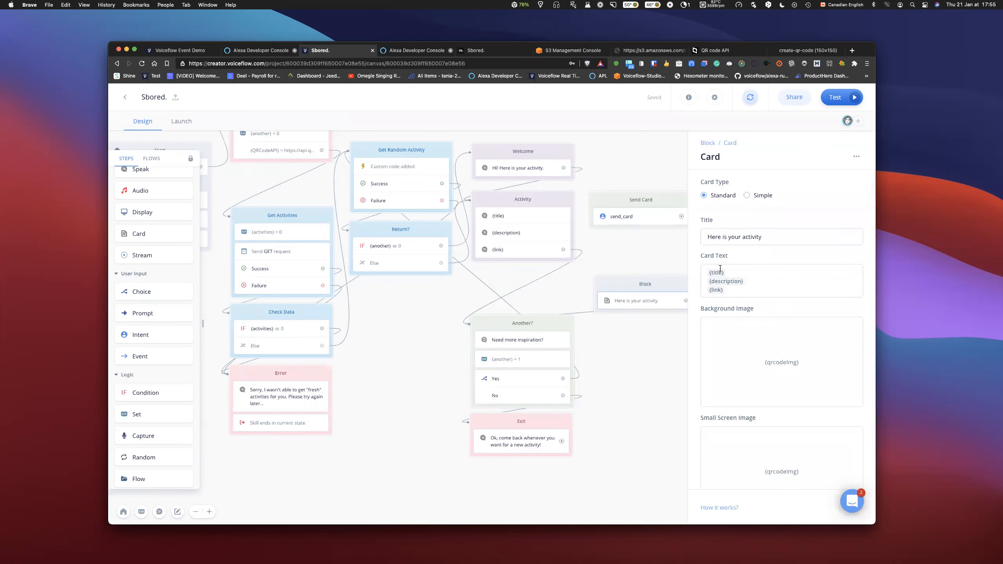
{"action": "scroll", "coordinate": [741, 360], "scroll_direction": "down", "scroll_amount": 2}
{"action": "scroll", "coordinate": [741, 360], "scroll_direction": "up", "scroll_amount": 2}
{"action": "left_click", "coordinate": [597, 229]}
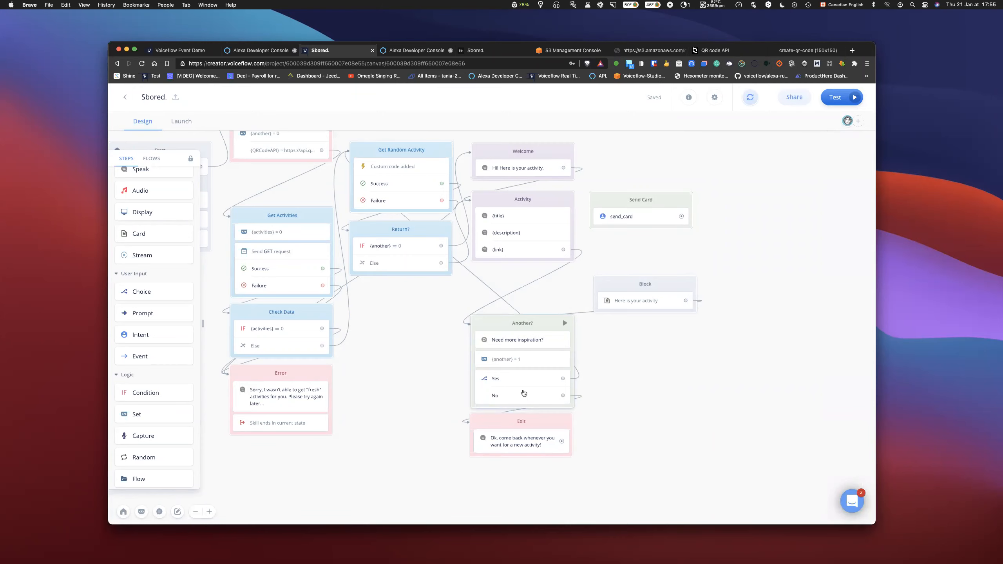
{"action": "scroll", "coordinate": [679, 231], "scroll_direction": "up", "scroll_amount": 2}
{"action": "scroll", "coordinate": [678, 231], "scroll_direction": "right", "scroll_amount": 1}
{"action": "left_click", "coordinate": [610, 257]}
{"action": "left_click", "coordinate": [625, 324]}
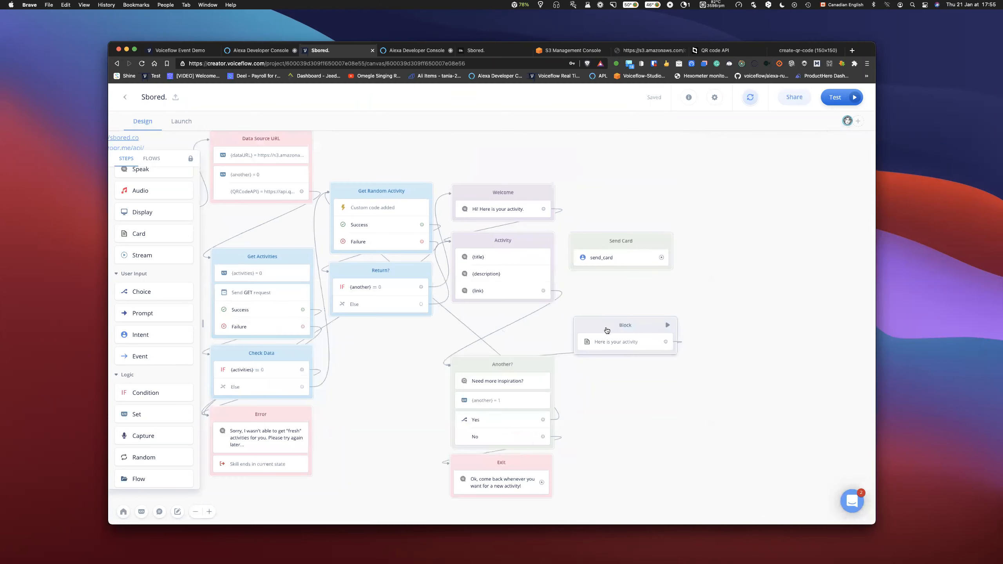
{"action": "left_click", "coordinate": [607, 342]}
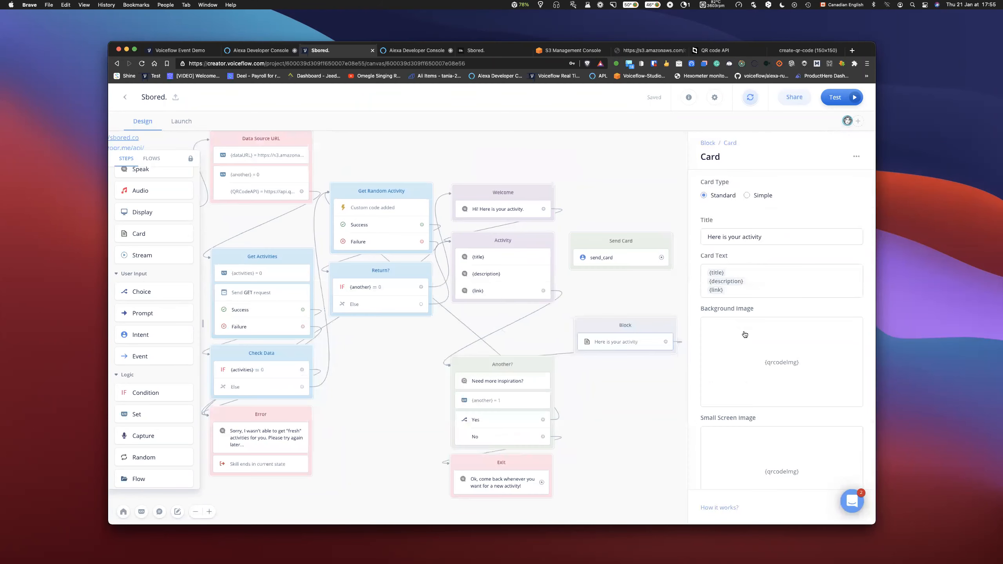
{"action": "left_click", "coordinate": [628, 302]}
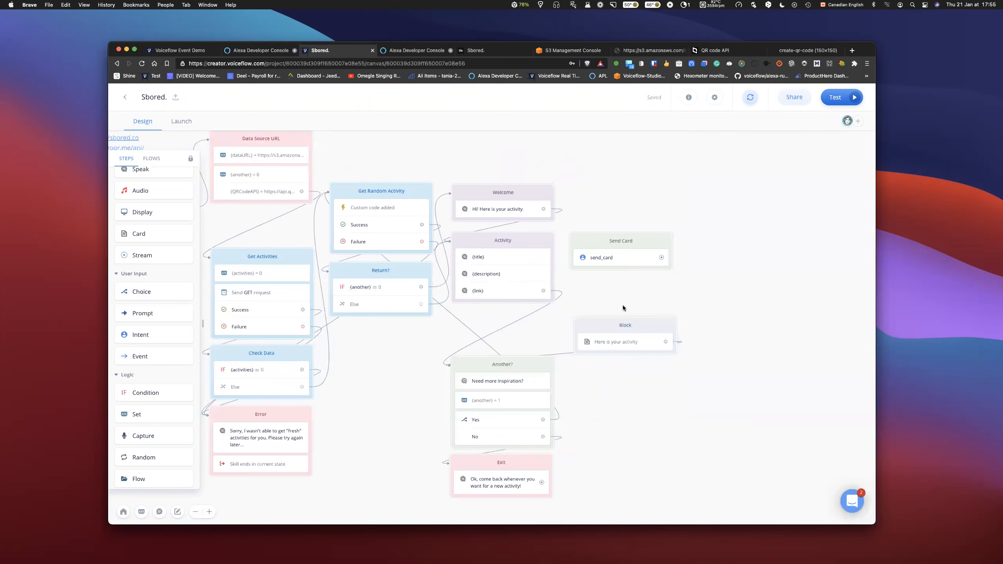
Link the Activity block's {link} step to the detached card block and place that block between Activity and Another?
{"action": "left_click_drag", "start_coordinate": [543, 291], "coordinate": [470, 315]}
{"action": "left_click", "coordinate": [593, 323]}
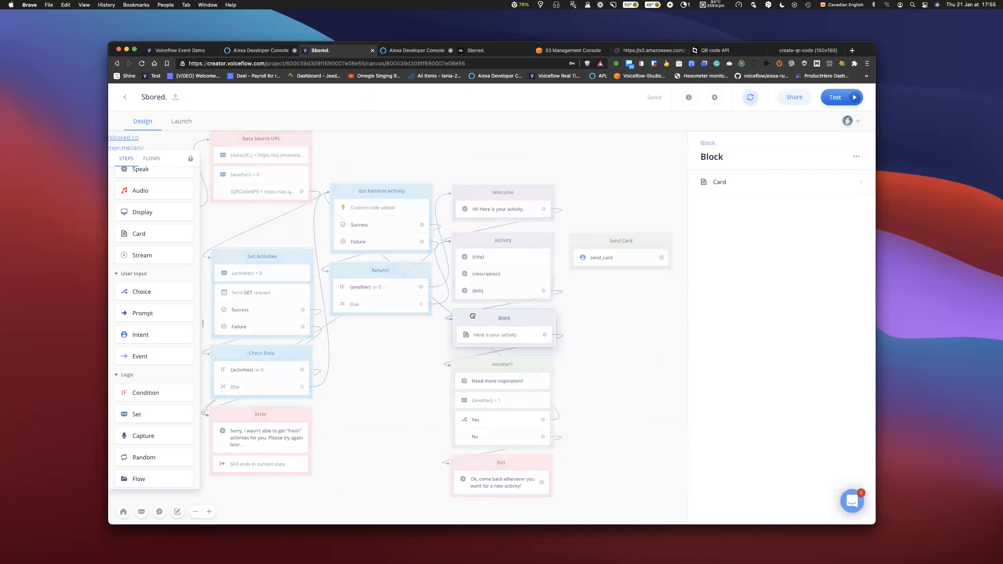
{"action": "left_click", "coordinate": [661, 309]}
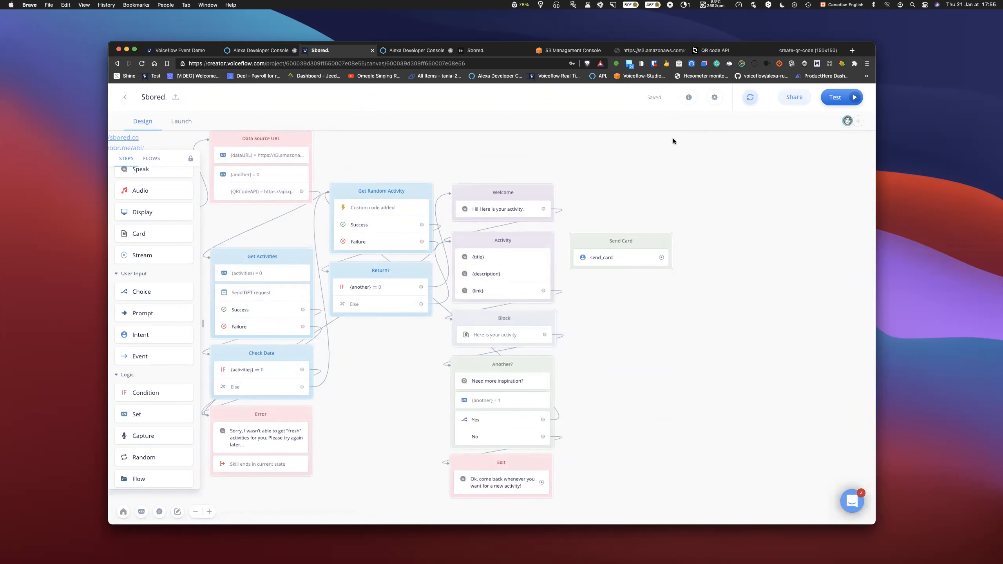
Move the Data Source URL block down directly above the Get Activities block
{"action": "left_click", "coordinate": [748, 104]}
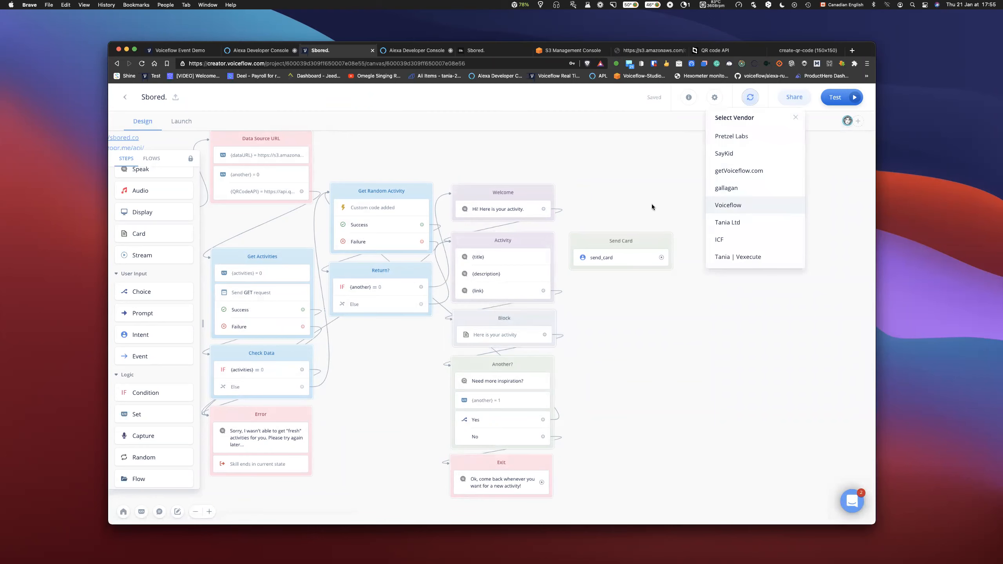
{"action": "left_click", "coordinate": [573, 150]}
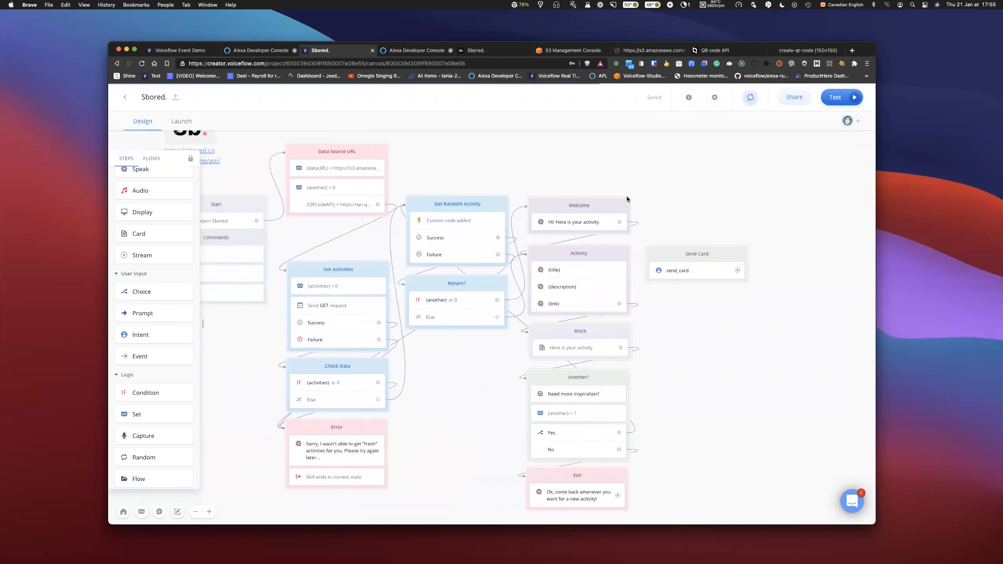
{"action": "left_click_drag", "start_coordinate": [379, 147], "coordinate": [371, 187]}
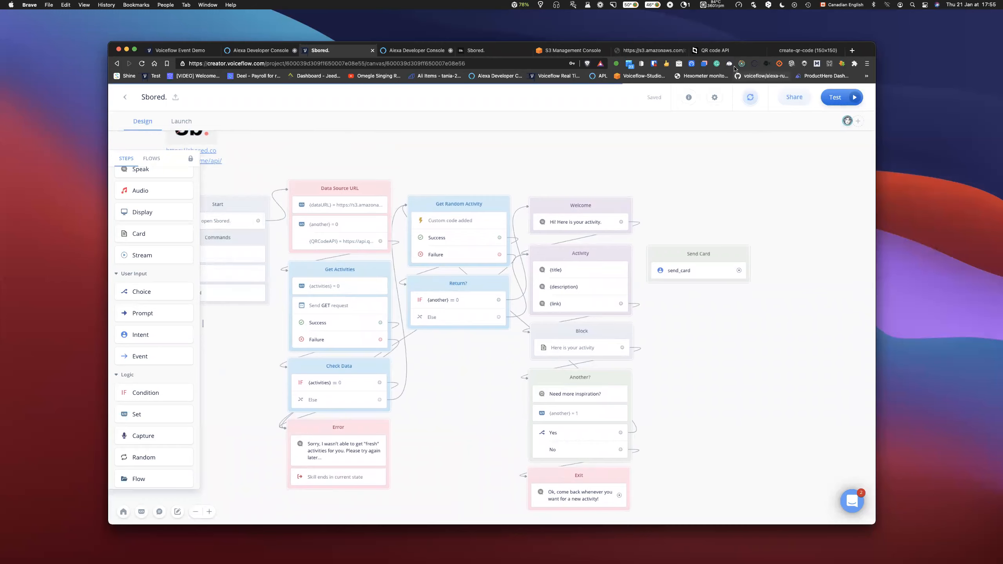
Reload the generated 150x150 QR code and examine the goqr.me QR code API page, including the colored QR code section
{"action": "left_click", "coordinate": [805, 50]}
{"action": "left_click", "coordinate": [142, 63]}
{"action": "left_click", "coordinate": [723, 51]}
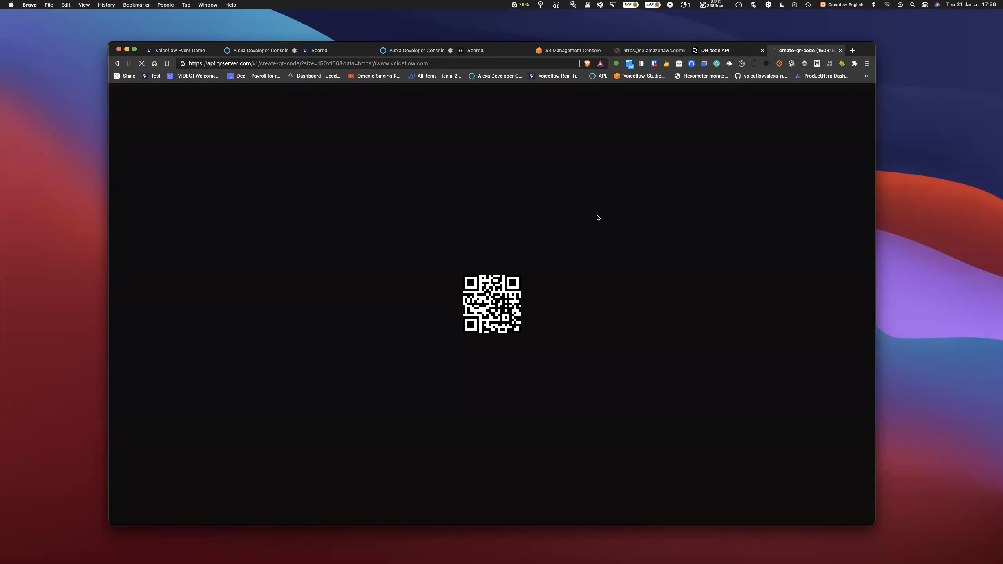
{"action": "scroll", "coordinate": [476, 255], "scroll_direction": "down", "scroll_amount": 5}
{"action": "scroll", "coordinate": [476, 255], "scroll_direction": "up", "scroll_amount": 3}
{"action": "scroll", "coordinate": [476, 254], "scroll_direction": "up", "scroll_amount": 3}
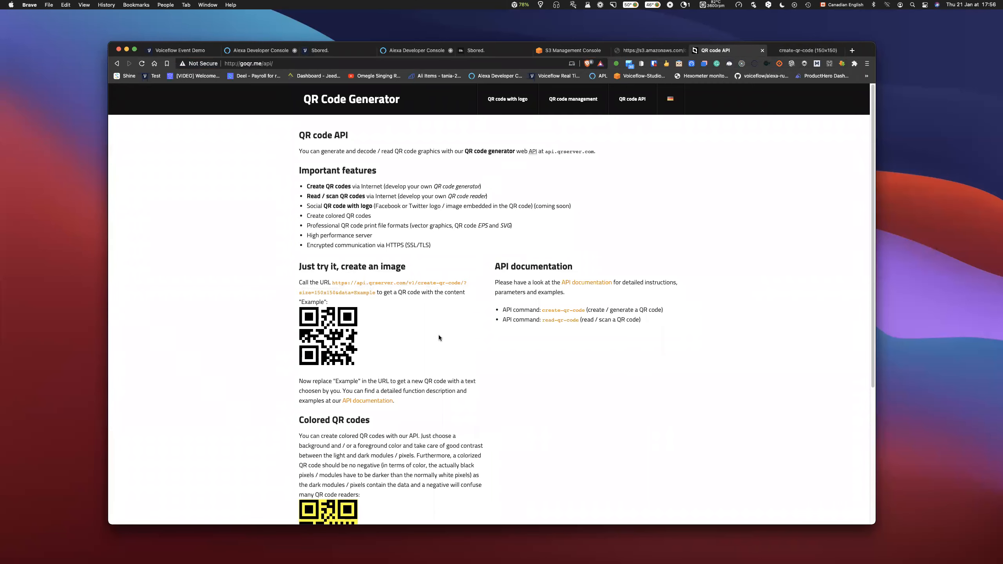
{"action": "scroll", "coordinate": [434, 341], "scroll_direction": "down", "scroll_amount": 5}
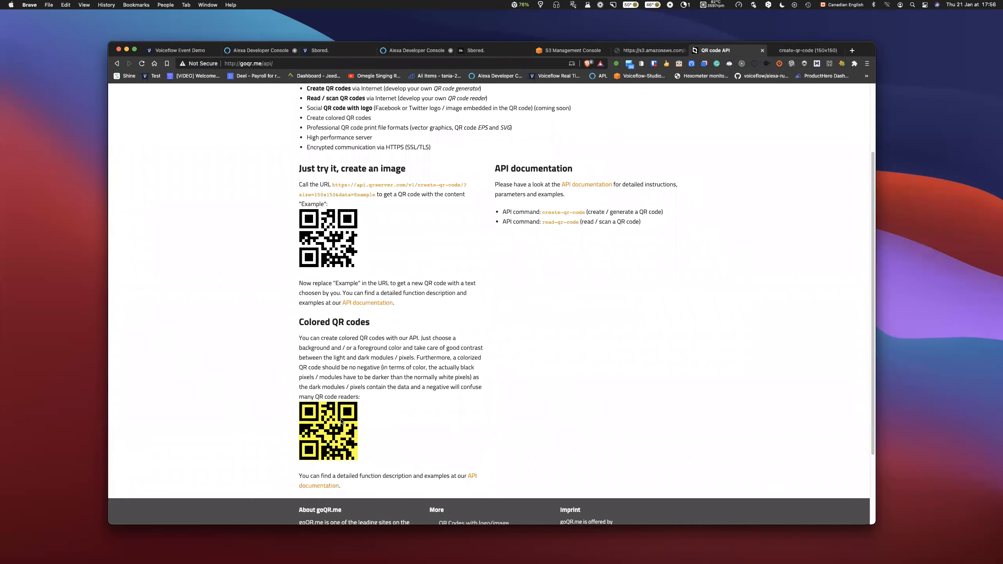
{"action": "scroll", "coordinate": [338, 421], "scroll_direction": "up", "scroll_amount": 5}
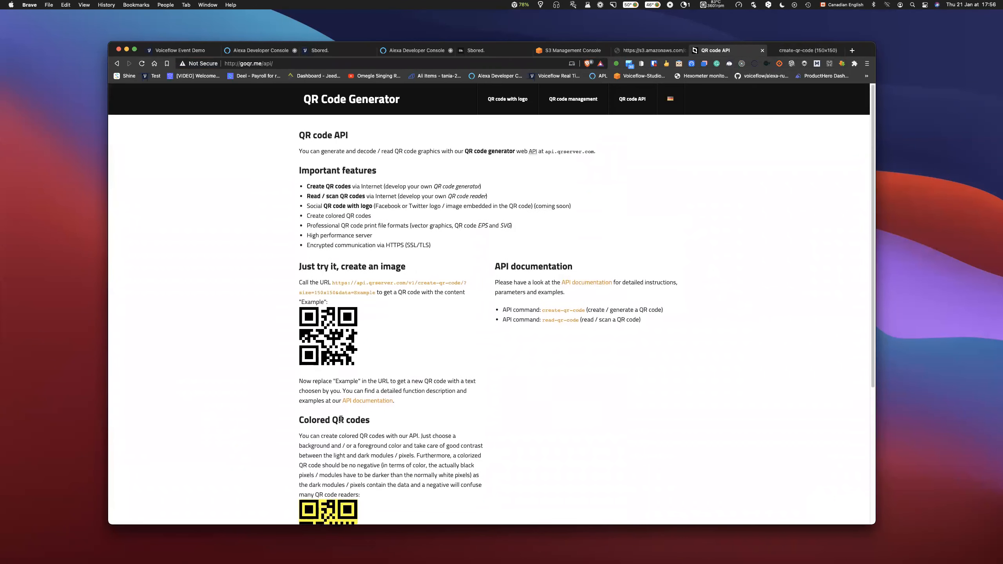
Read through the QR code API page's feature list, image creation example and colored QR code section
{"action": "scroll", "coordinate": [341, 419], "scroll_direction": "down", "scroll_amount": 2}
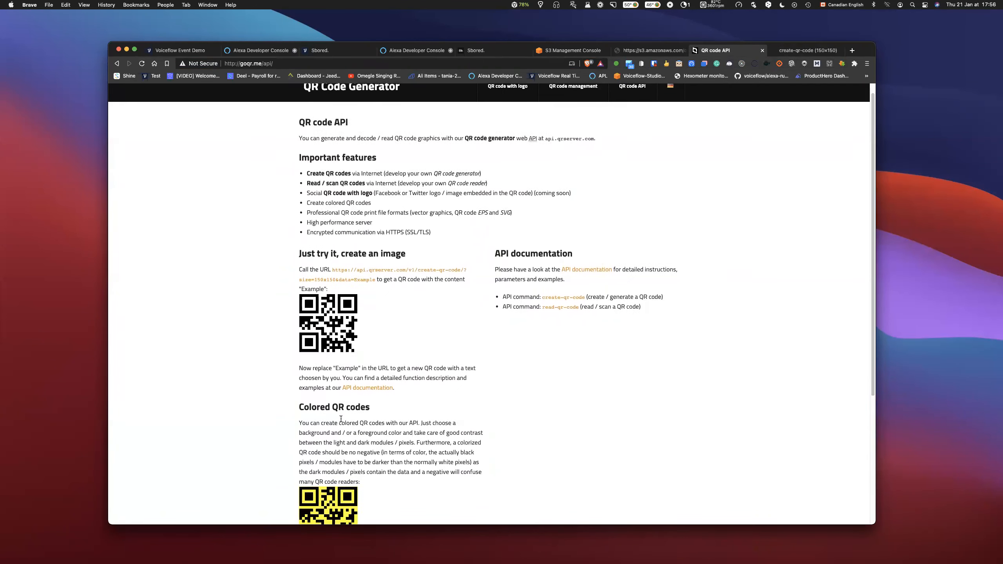
{"action": "scroll", "coordinate": [341, 419], "scroll_direction": "down", "scroll_amount": 7}
{"action": "scroll", "coordinate": [347, 395], "scroll_direction": "up", "scroll_amount": 3}
{"action": "scroll", "coordinate": [354, 367], "scroll_direction": "down", "scroll_amount": 1}
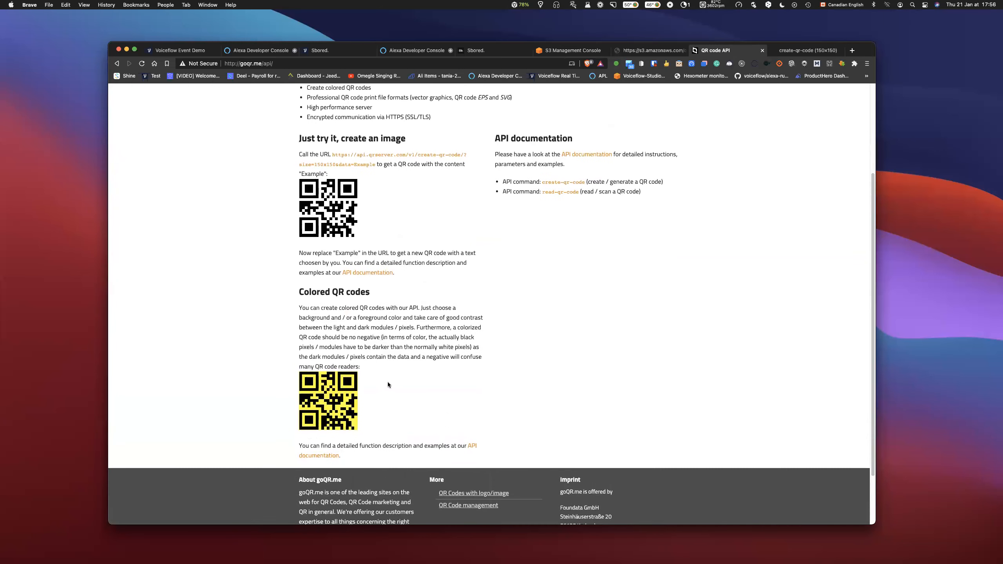
{"action": "scroll", "coordinate": [388, 382], "scroll_direction": "up", "scroll_amount": 5}
{"action": "scroll", "coordinate": [389, 382], "scroll_direction": "down", "scroll_amount": 2}
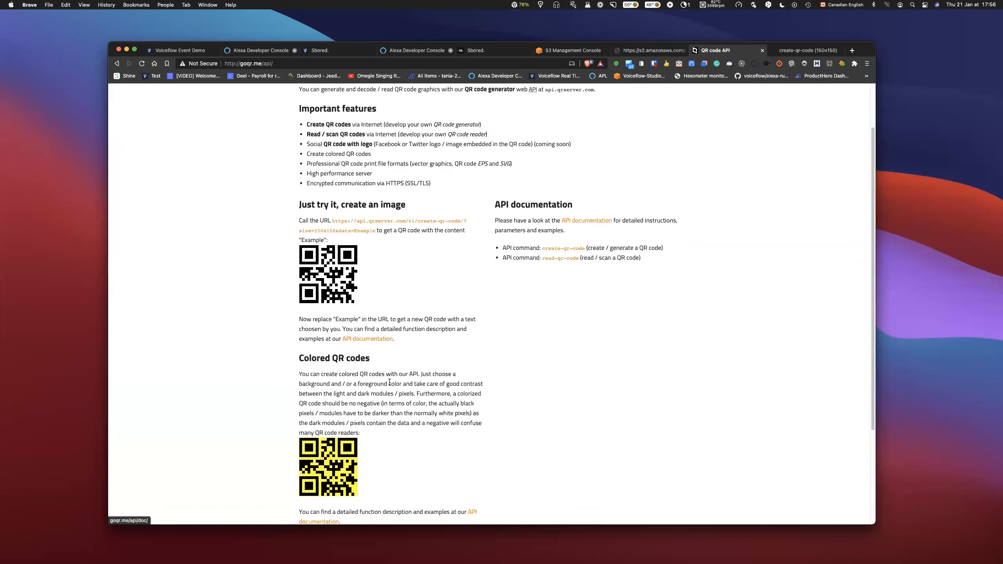
{"action": "scroll", "coordinate": [389, 381], "scroll_direction": "up", "scroll_amount": 3}
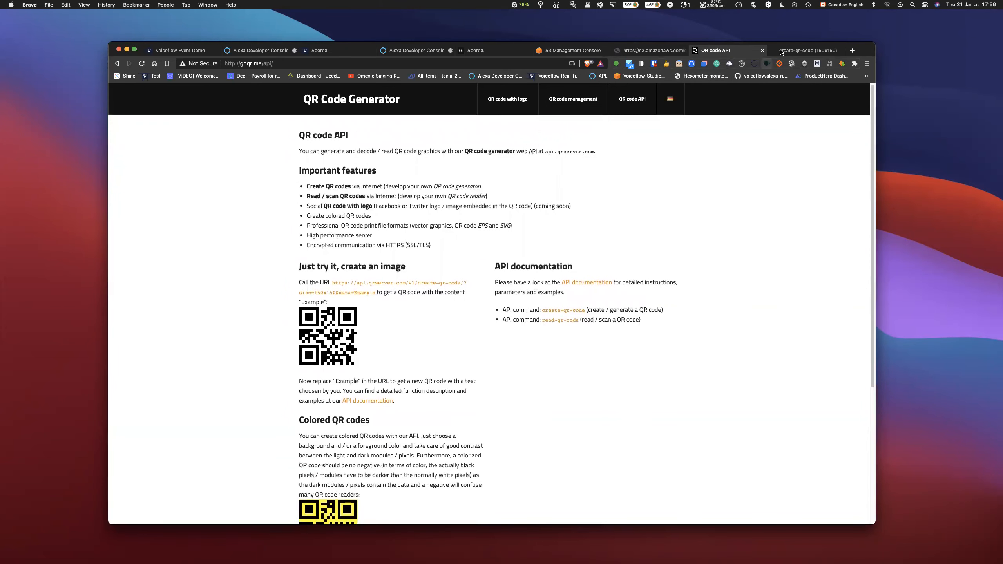
Switch to the Alexa developer console's simulator, end the current session with "stop" and relaunch the skill with "open sbored"
{"action": "left_click", "coordinate": [355, 50]}
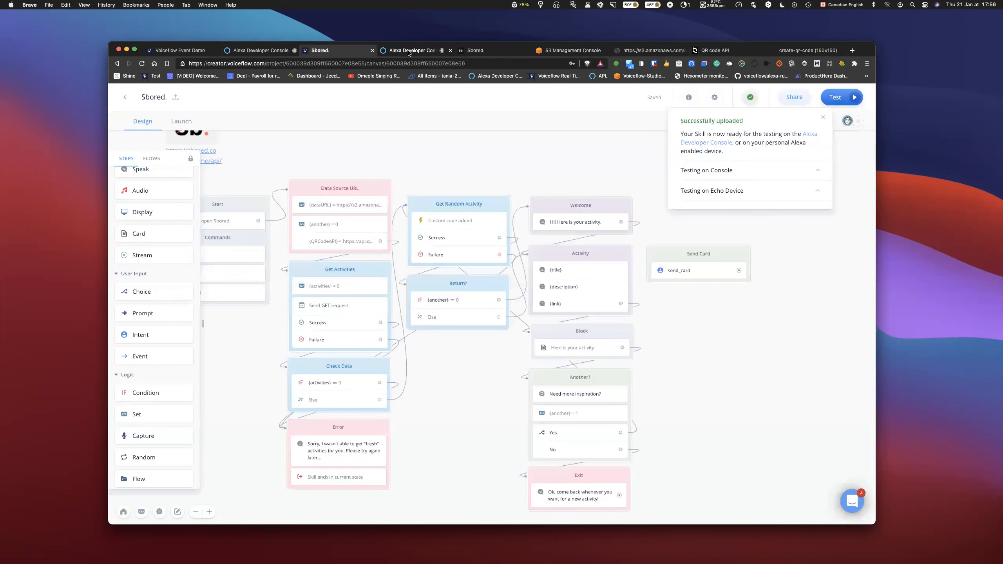
{"action": "left_click", "coordinate": [406, 51]}
{"action": "left_click", "coordinate": [224, 169]}
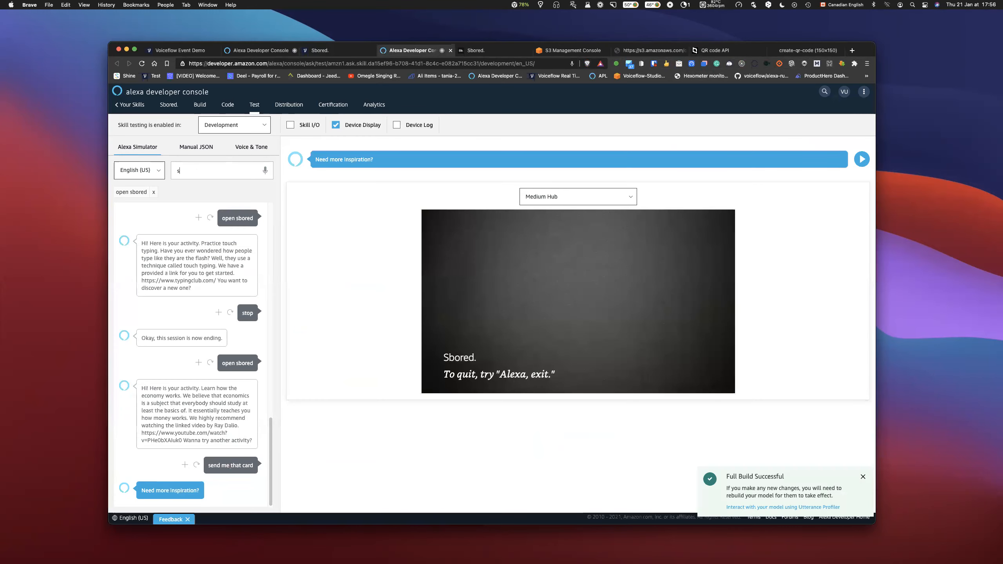
{"action": "type", "text": "stop"}
{"action": "key", "text": "Return"}
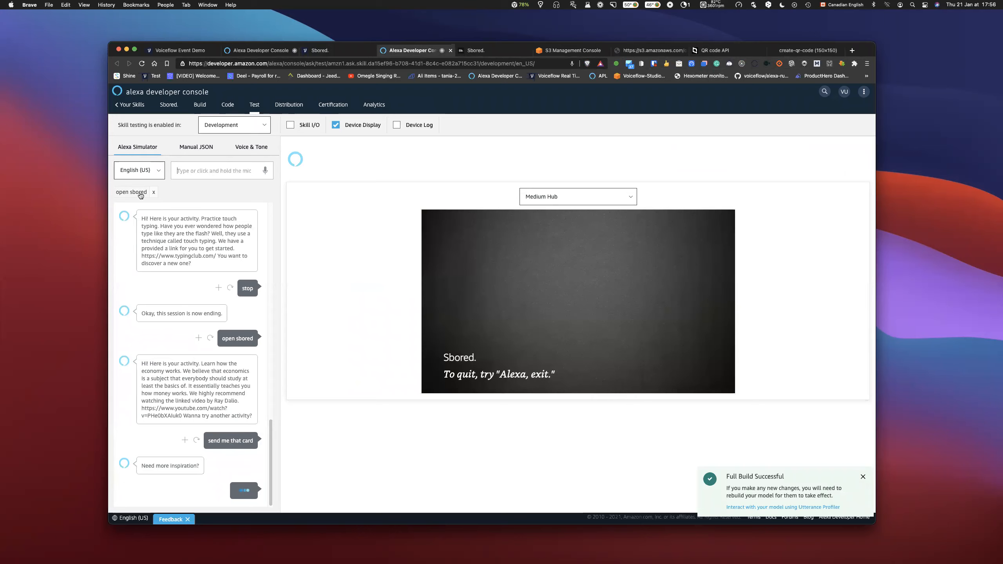
{"action": "left_click", "coordinate": [143, 193]}
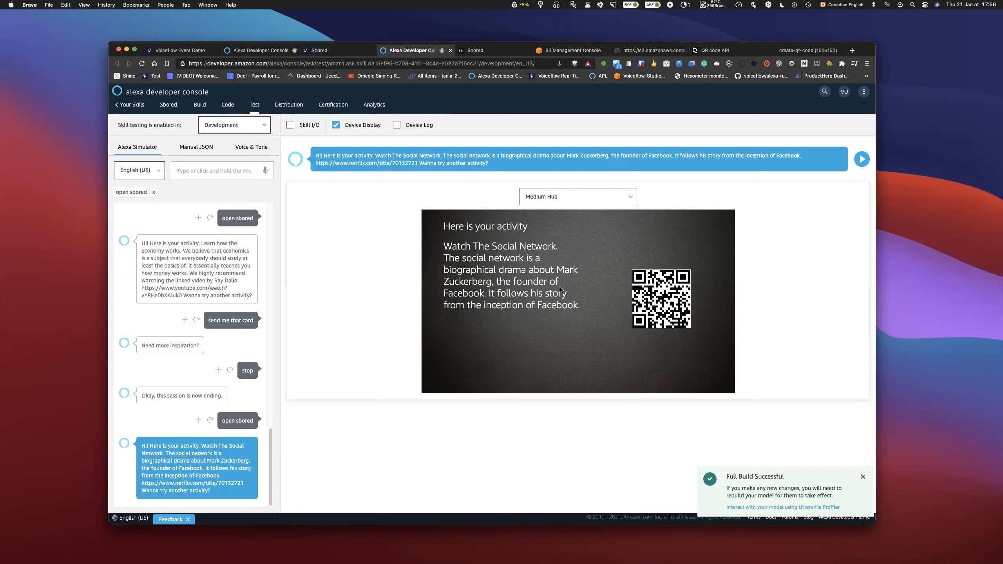
Request five more activities in the simulator by answering "yes" after each response
{"action": "left_click", "coordinate": [202, 168]}
{"action": "type", "text": "yes"}
{"action": "key", "text": "Return"}
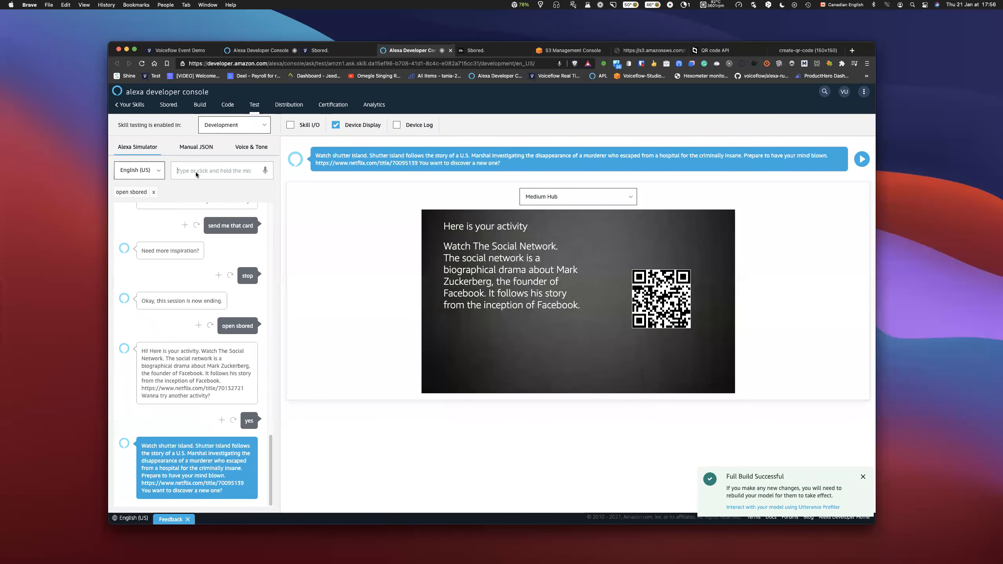
{"action": "type", "text": "yes"}
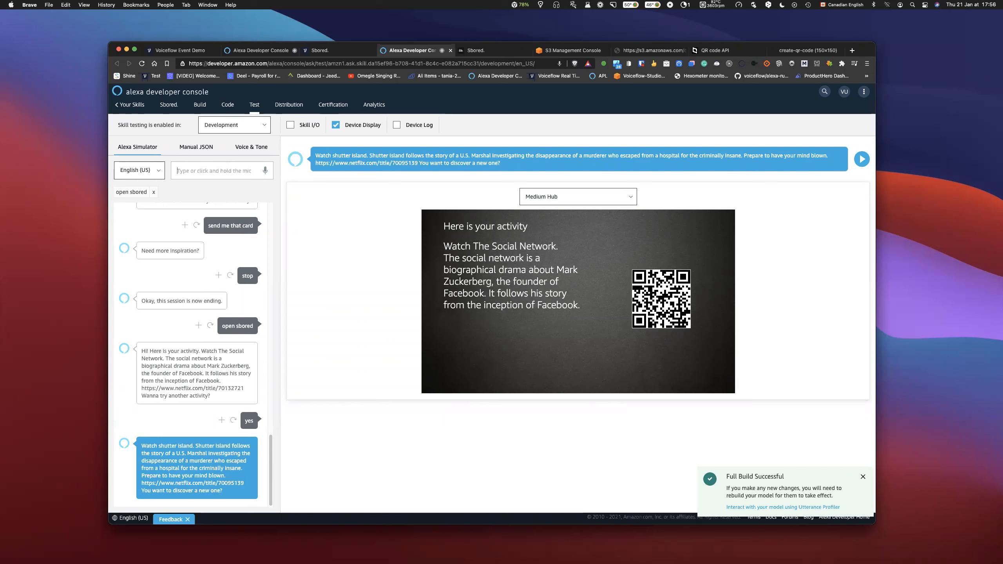
{"action": "key", "text": "Return"}
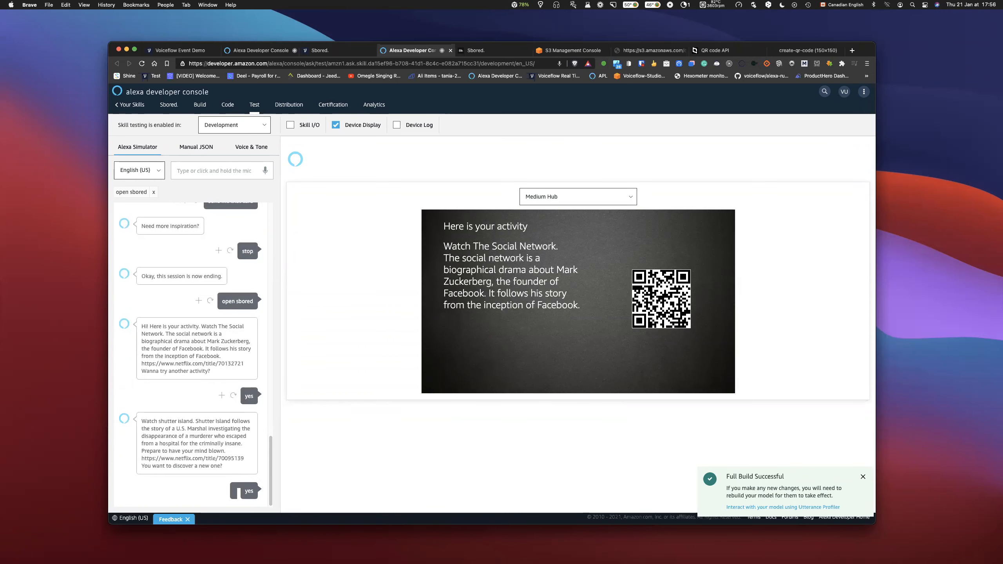
{"action": "type", "text": "yes"}
{"action": "key", "text": "Return"}
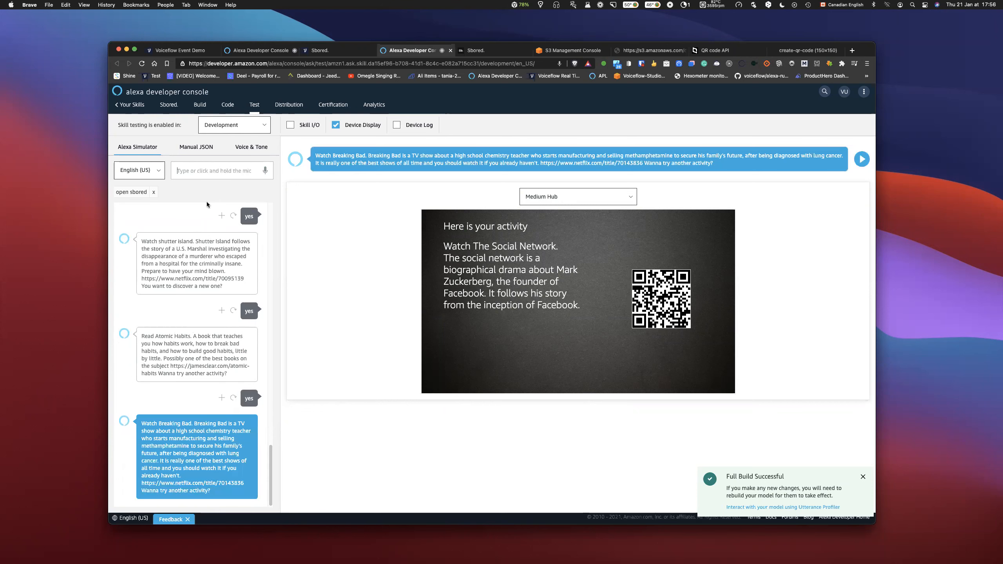
{"action": "type", "text": "yes"}
{"action": "key", "text": "Return"}
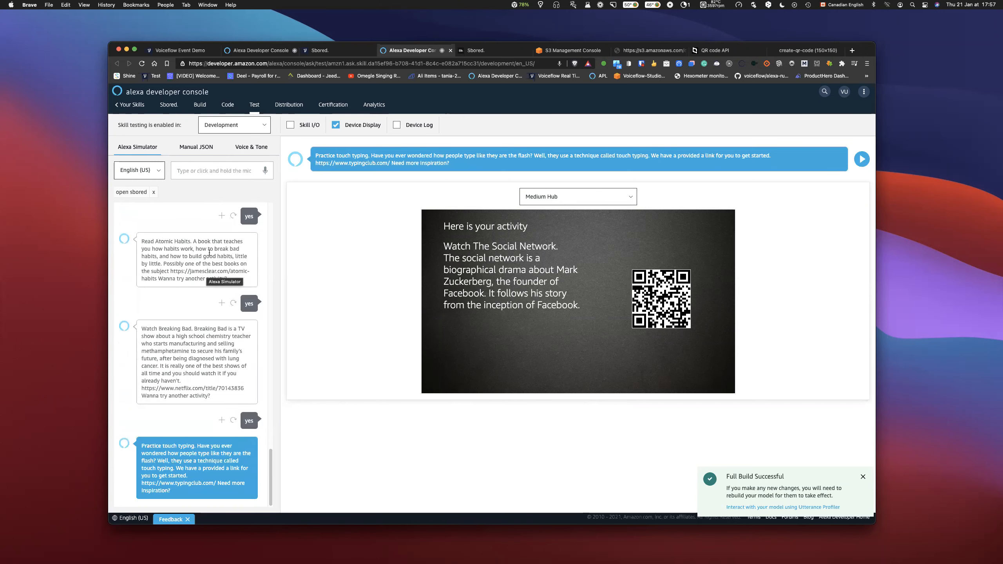
{"action": "left_click", "coordinate": [212, 173]}
{"action": "type", "text": "yes"}
{"action": "key", "text": "Return"}
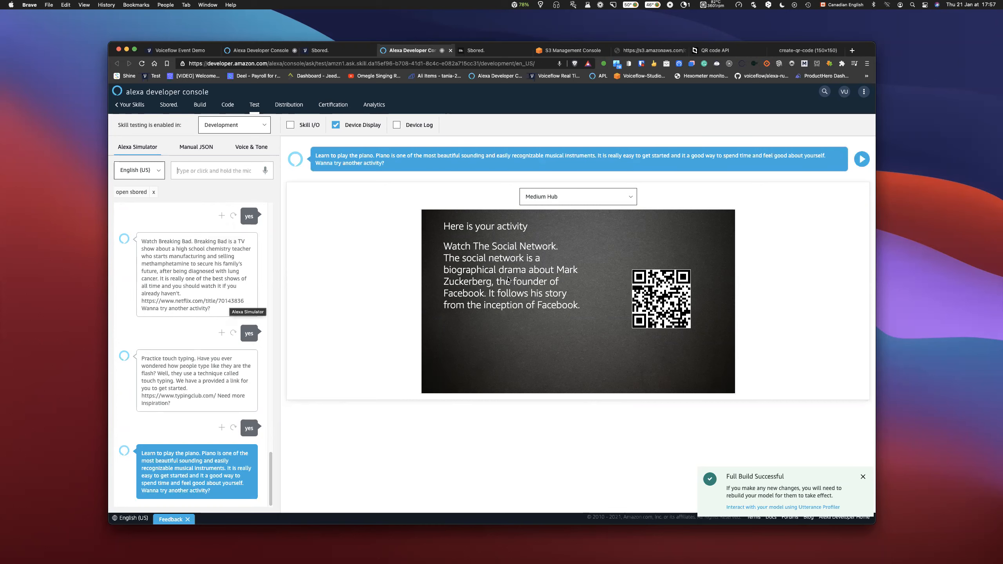
Review the simulator's conversation history, comparing the earlier sessions with the latest activity responses
{"action": "scroll", "coordinate": [208, 362], "scroll_direction": "up", "scroll_amount": 1}
{"action": "scroll", "coordinate": [208, 364], "scroll_direction": "down", "scroll_amount": 1}
{"action": "scroll", "coordinate": [207, 363], "scroll_direction": "up", "scroll_amount": 10}
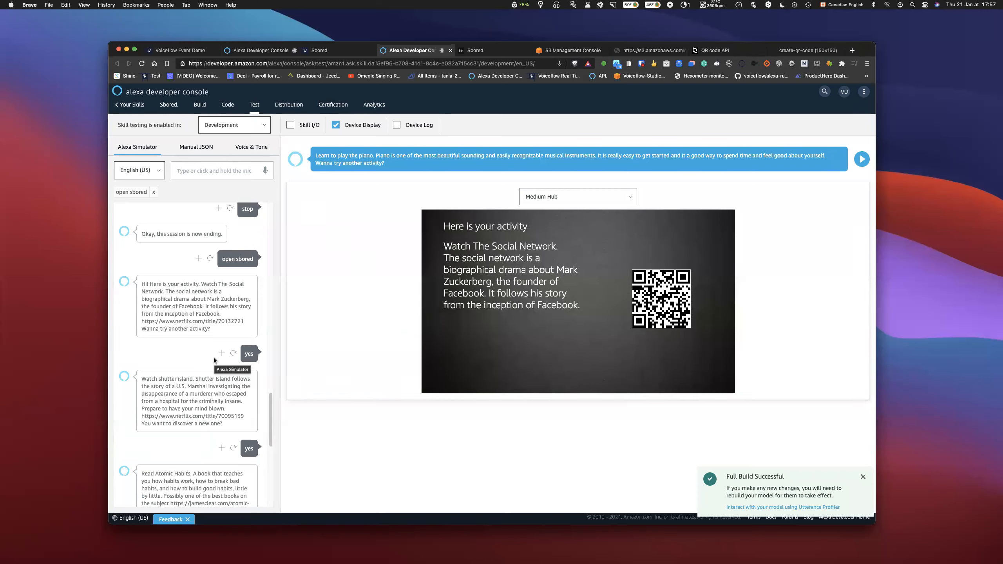
{"action": "scroll", "coordinate": [213, 357], "scroll_direction": "up", "scroll_amount": 4}
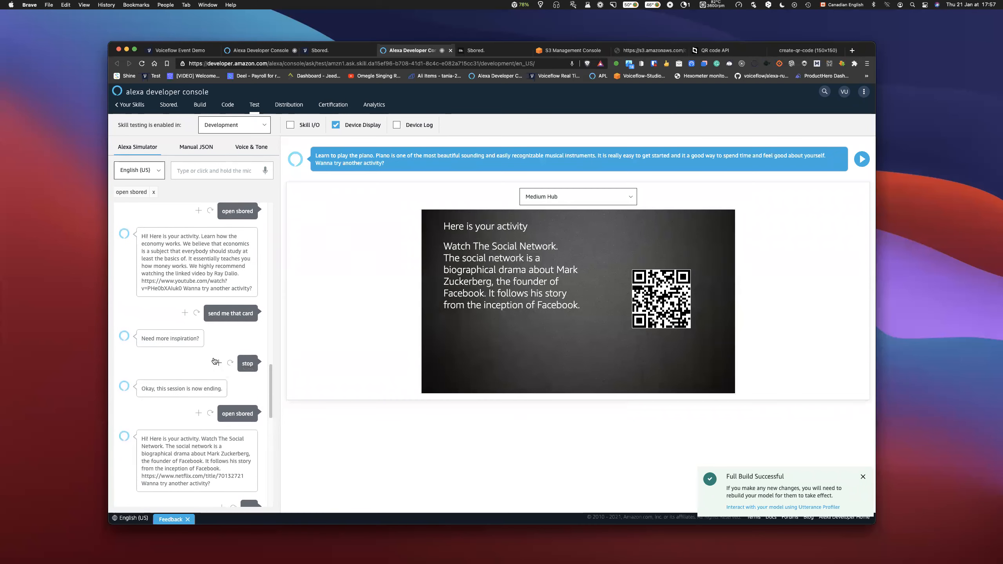
{"action": "scroll", "coordinate": [213, 359], "scroll_direction": "down", "scroll_amount": 10}
{"action": "scroll", "coordinate": [214, 358], "scroll_direction": "down", "scroll_amount": 5}
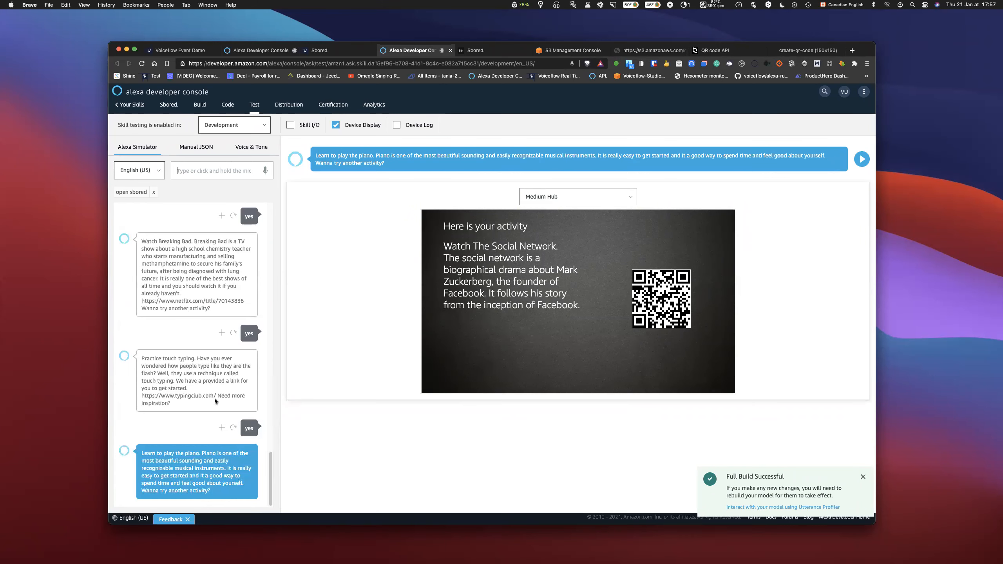
{"action": "scroll", "coordinate": [214, 398], "scroll_direction": "up", "scroll_amount": 7}
{"action": "scroll", "coordinate": [214, 398], "scroll_direction": "up", "scroll_amount": 5}
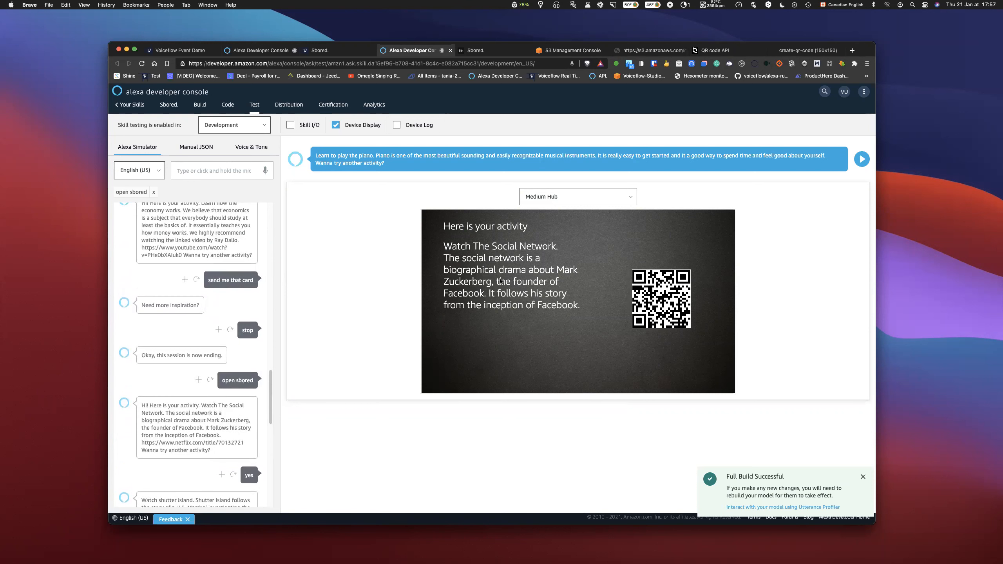
{"action": "scroll", "coordinate": [206, 318], "scroll_direction": "up", "scroll_amount": 2}
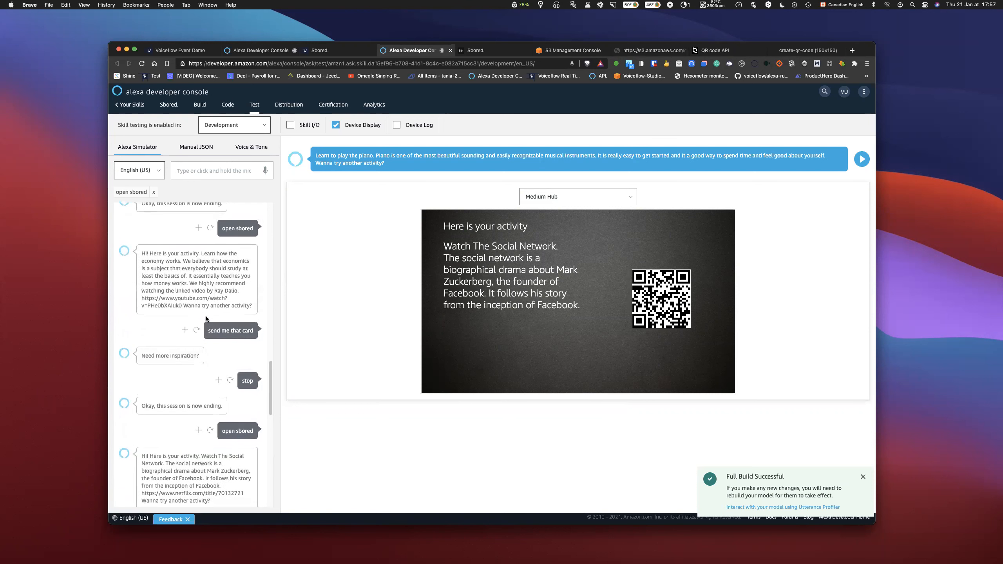
{"action": "scroll", "coordinate": [206, 318], "scroll_direction": "down", "scroll_amount": 2}
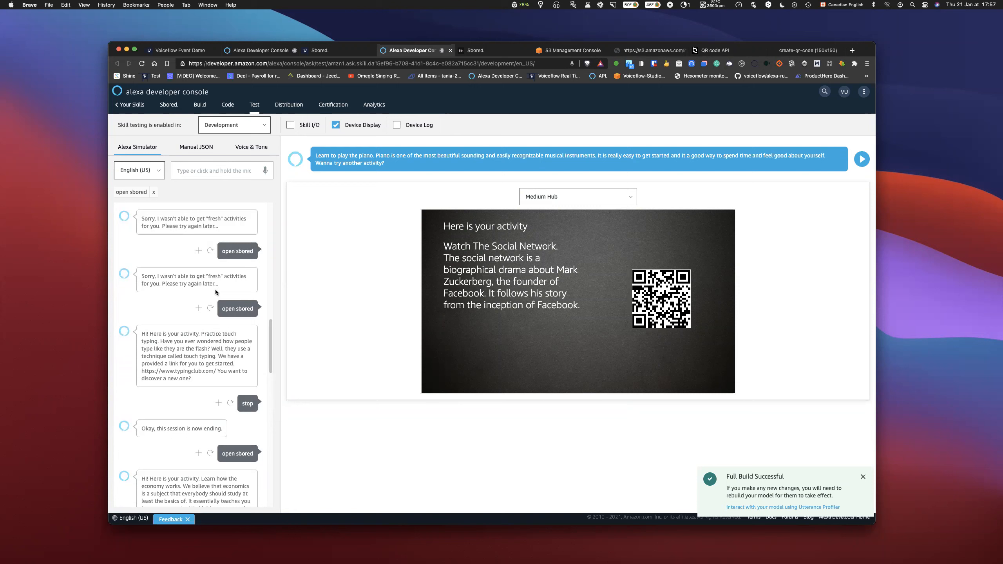
{"action": "scroll", "coordinate": [214, 290], "scroll_direction": "down", "scroll_amount": 12}
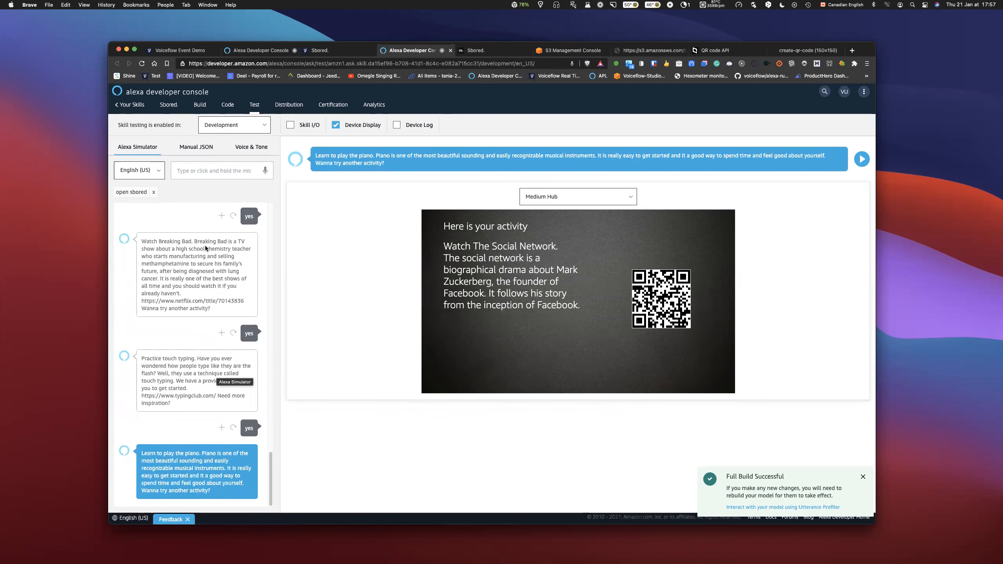
Reload the Alexa test page and relaunch the skill with "open sbored", with the Skill I/O view hidden
{"action": "type", "text": "yes"}
{"action": "key", "text": "Return"}
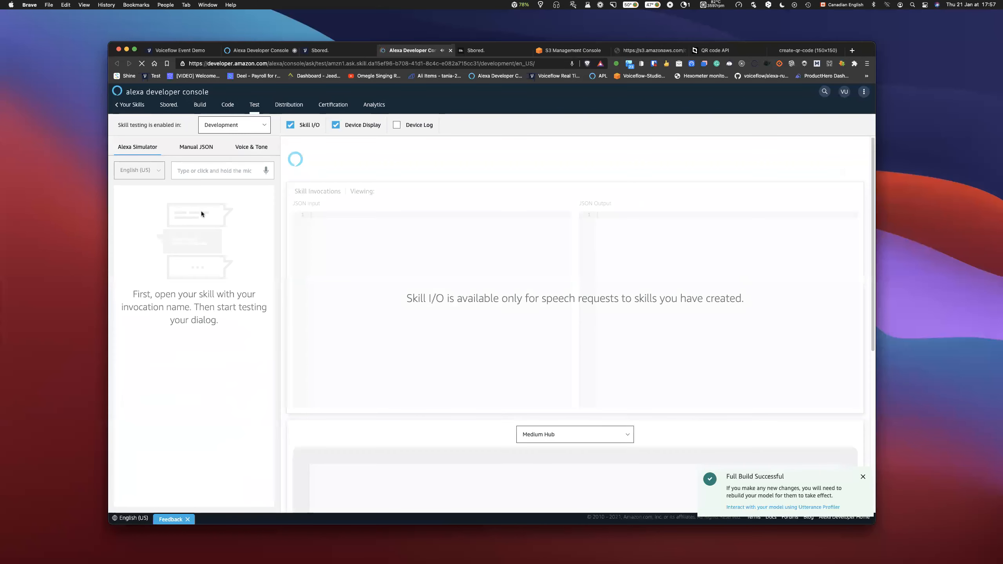
{"action": "left_click", "coordinate": [140, 193]}
{"action": "left_click", "coordinate": [290, 125]}
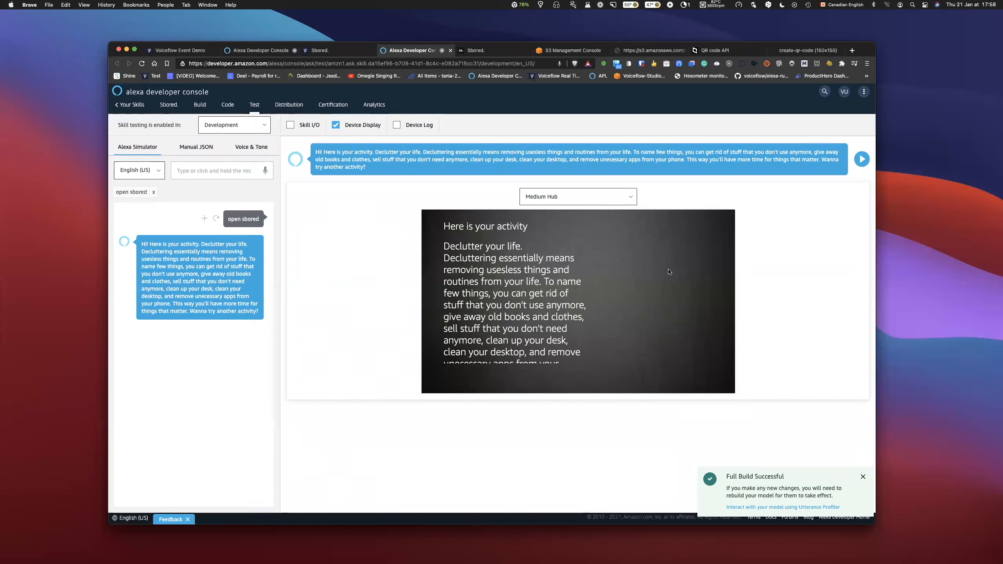
Answer "yes" to request another activity and end the skill session with "stop"
{"action": "type", "text": "yes"}
{"action": "key", "text": "Return"}
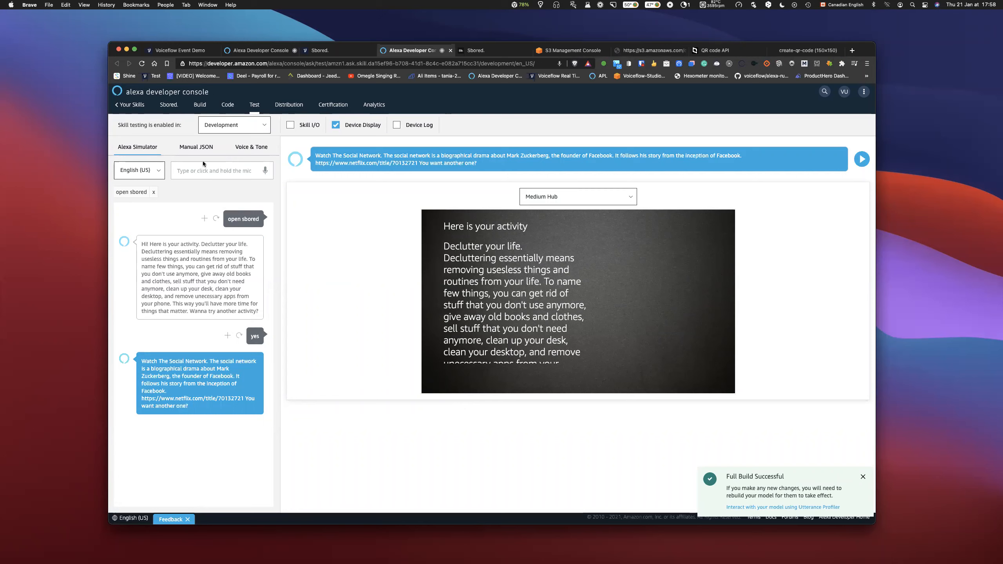
{"action": "type", "text": "yes"}
{"action": "key", "text": "Return"}
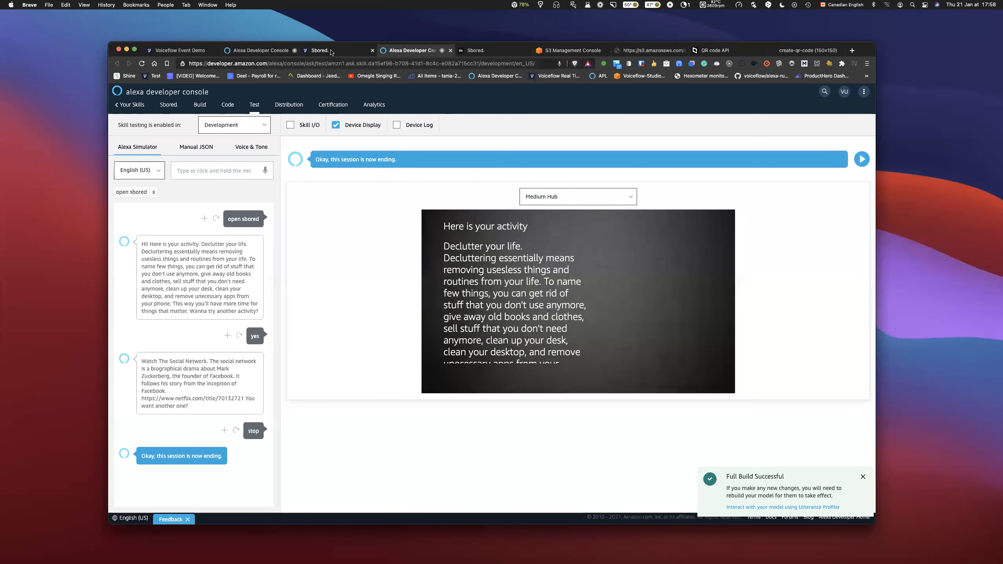
Switch to the Sbored project in Voiceflow and review the Get Random Activity code and the card's title, text and image settings
{"action": "left_click", "coordinate": [331, 52]}
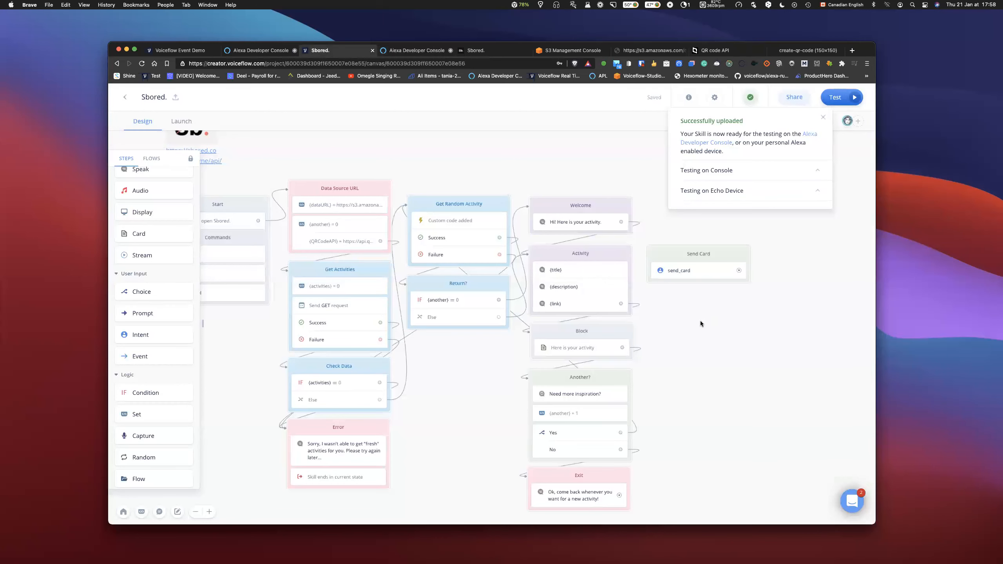
{"action": "scroll", "coordinate": [685, 324], "scroll_direction": "right", "scroll_amount": 3}
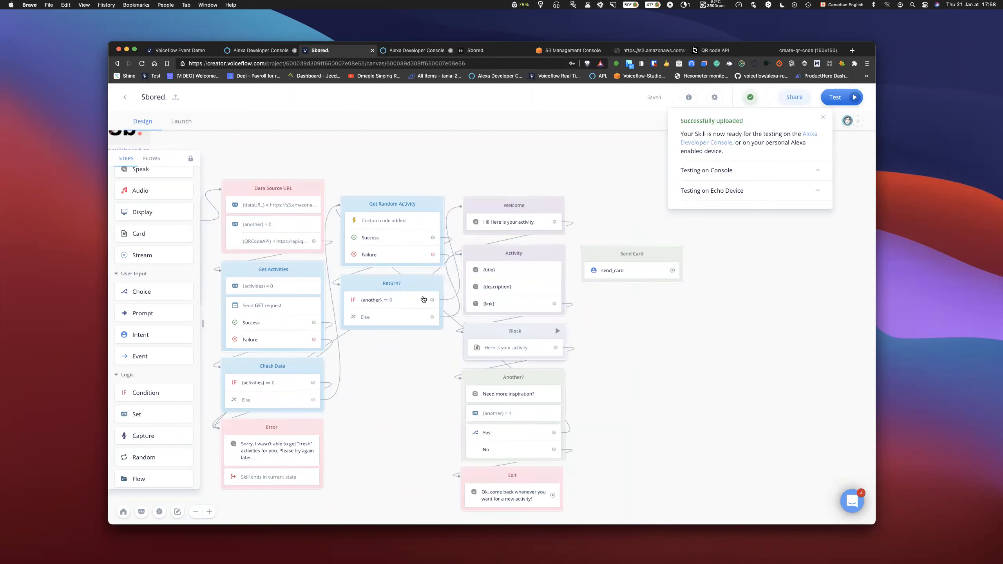
{"action": "left_click", "coordinate": [399, 226]}
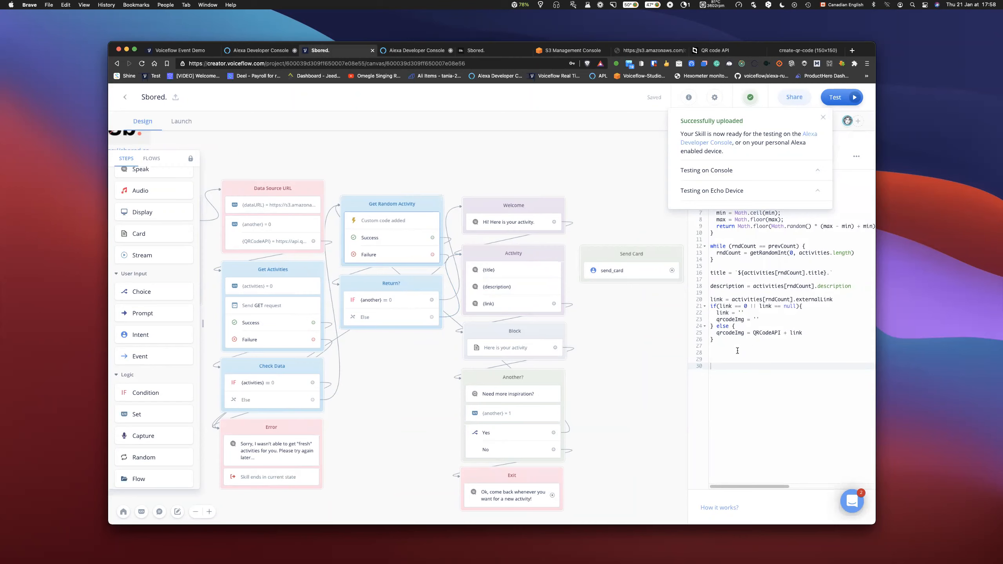
{"action": "scroll", "coordinate": [647, 380], "scroll_direction": "down", "scroll_amount": 1}
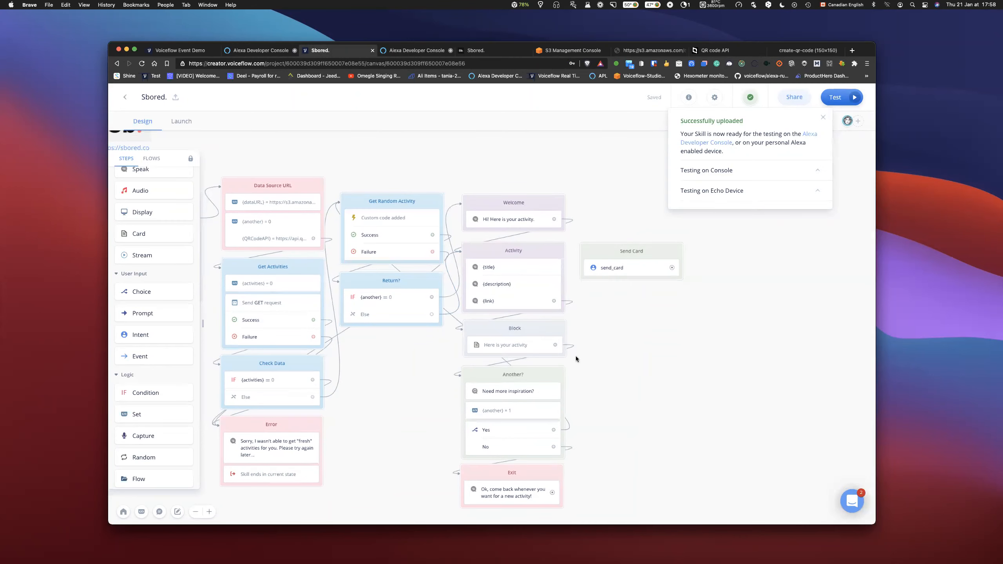
{"action": "left_click", "coordinate": [526, 342]}
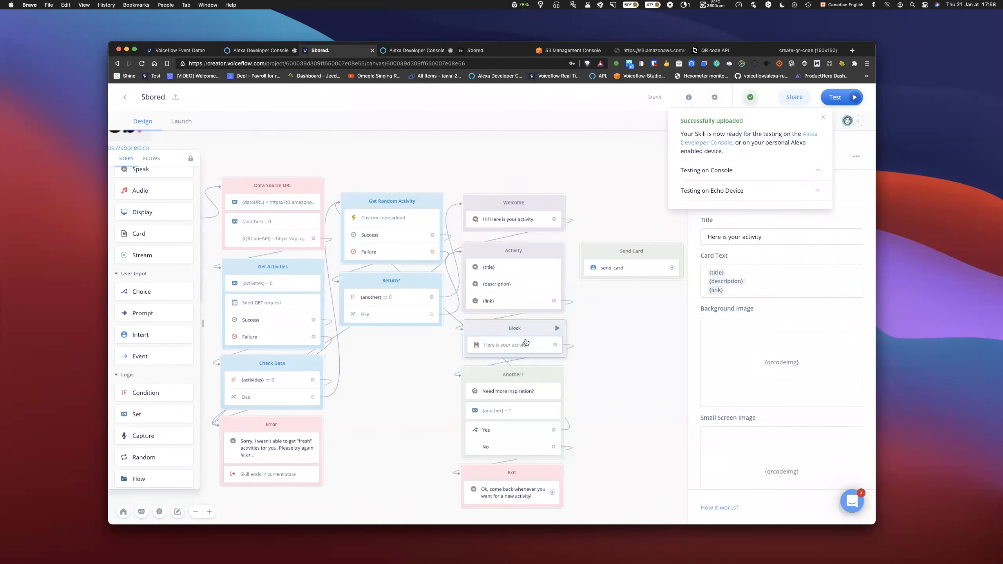
{"action": "left_click", "coordinate": [607, 336]}
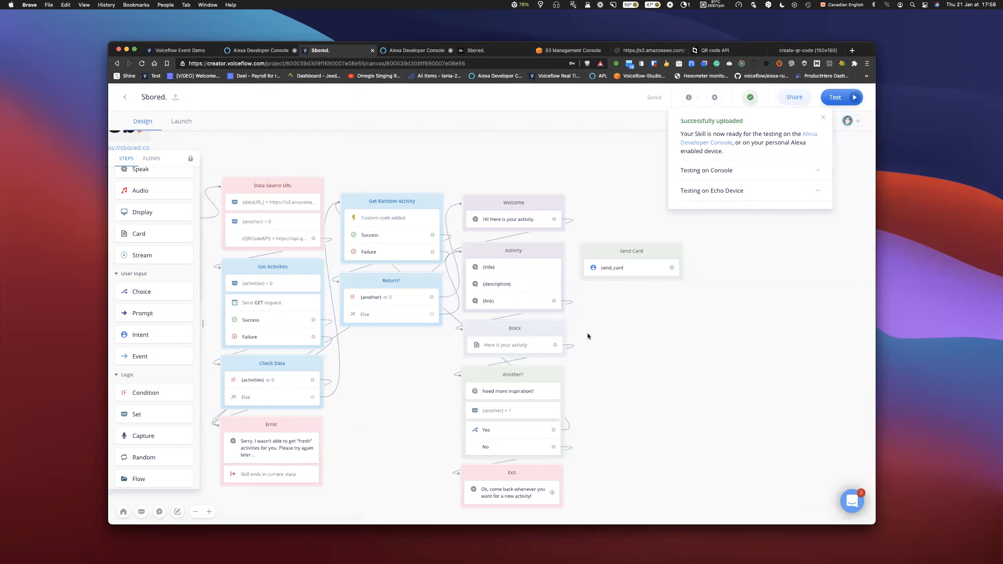
Move the card block out from between Activity and Another? to the open area beneath the Send Card block
{"action": "scroll", "coordinate": [588, 335], "scroll_direction": "up", "scroll_amount": 2}
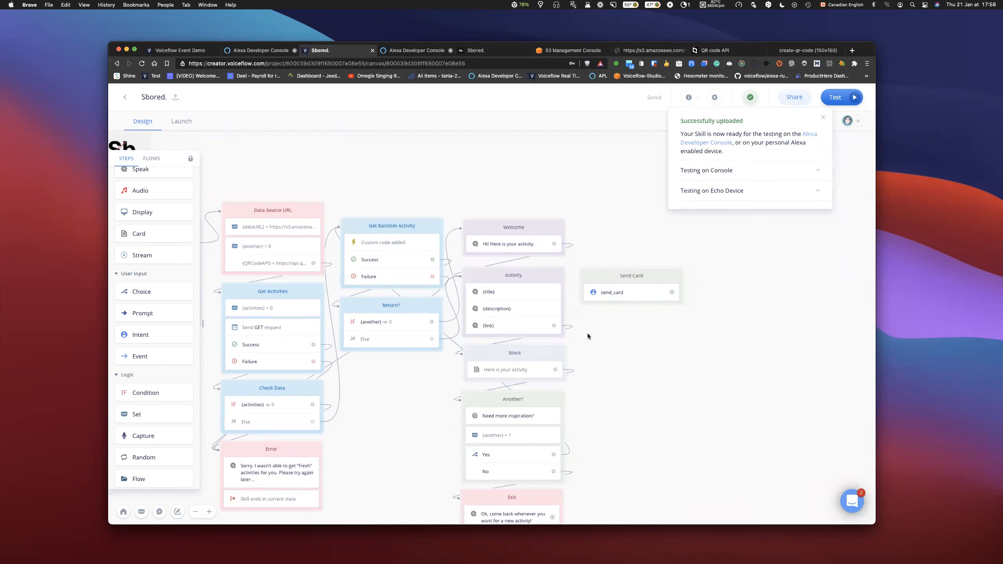
{"action": "scroll", "coordinate": [588, 335], "scroll_direction": "down", "scroll_amount": 1}
{"action": "scroll", "coordinate": [587, 334], "scroll_direction": "down", "scroll_amount": 2}
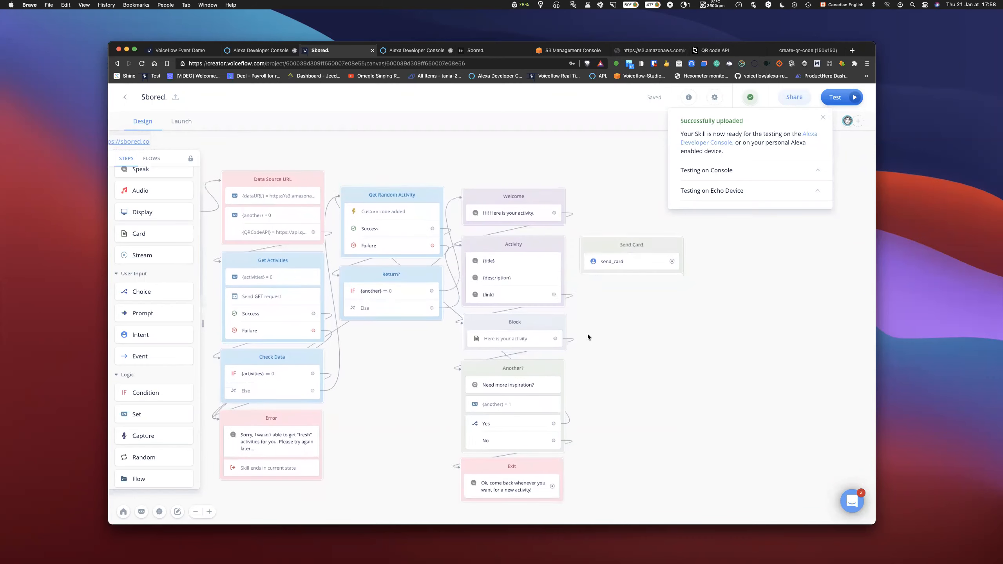
{"action": "scroll", "coordinate": [588, 333], "scroll_direction": "right", "scroll_amount": 2}
{"action": "scroll", "coordinate": [588, 333], "scroll_direction": "right", "scroll_amount": 2}
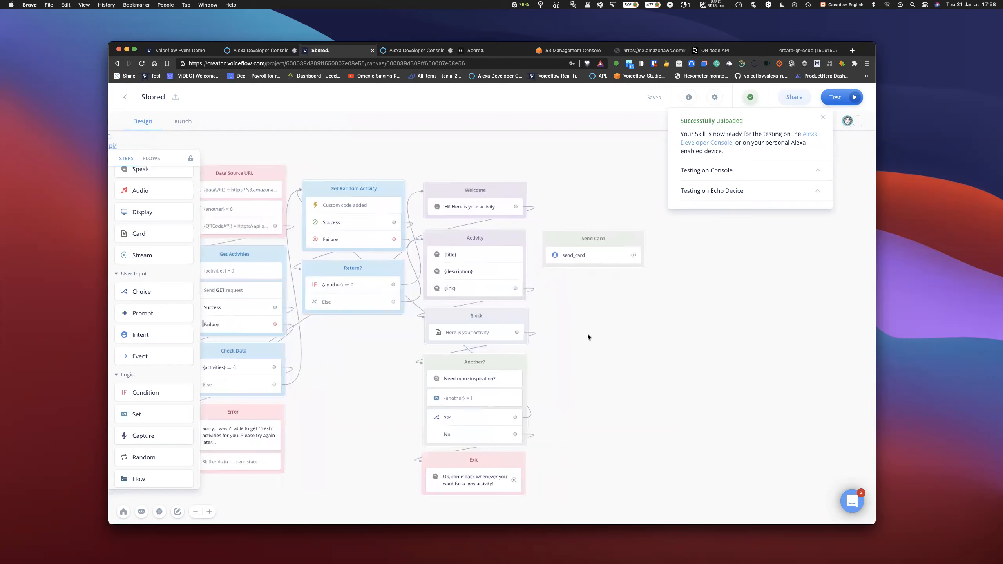
{"action": "left_click_drag", "start_coordinate": [468, 321], "coordinate": [598, 310]}
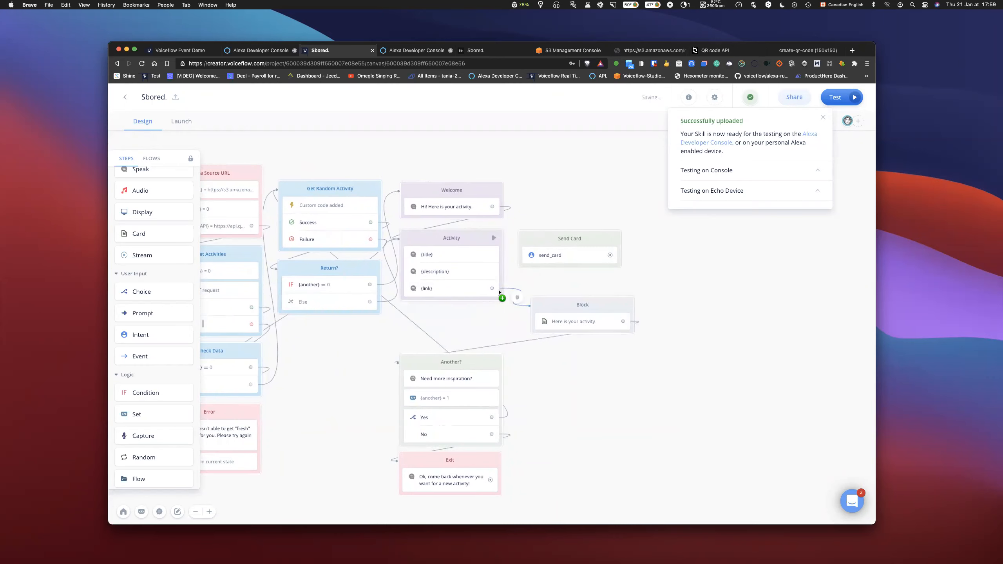
Try to connect the Activity block's output to the Send Card block, and close the upload notice
{"action": "left_click_drag", "start_coordinate": [493, 289], "coordinate": [523, 238]}
{"action": "left_click", "coordinate": [582, 252]}
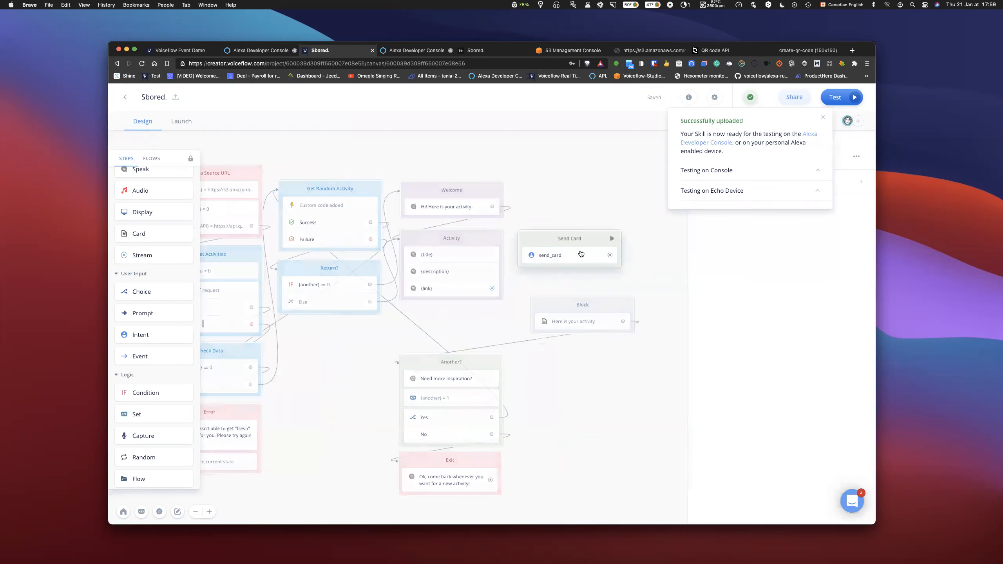
{"action": "left_click_drag", "start_coordinate": [493, 288], "coordinate": [525, 240]}
{"action": "left_click_drag", "start_coordinate": [492, 289], "coordinate": [539, 291]}
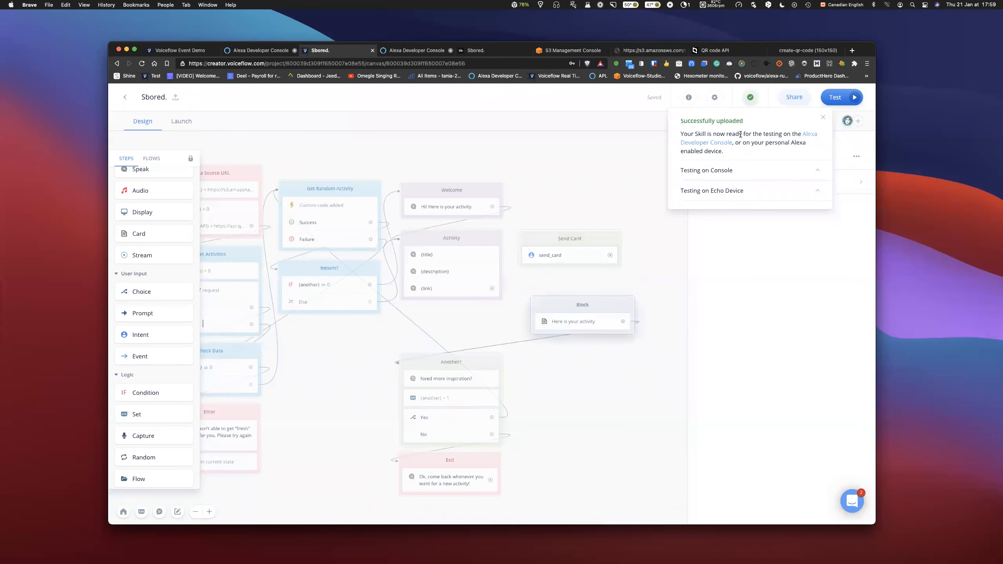
{"action": "left_click", "coordinate": [823, 120]}
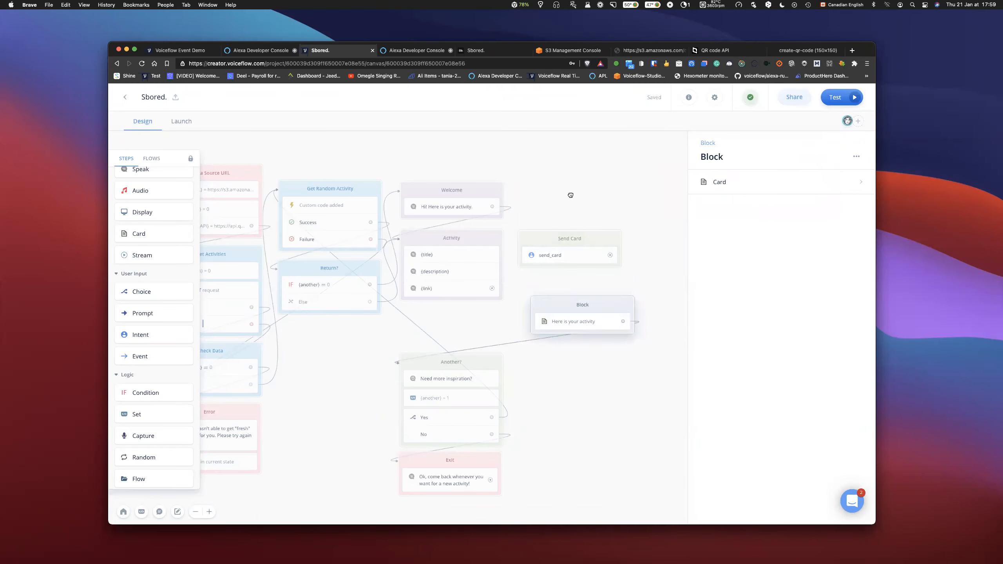
{"action": "left_click", "coordinate": [521, 307]}
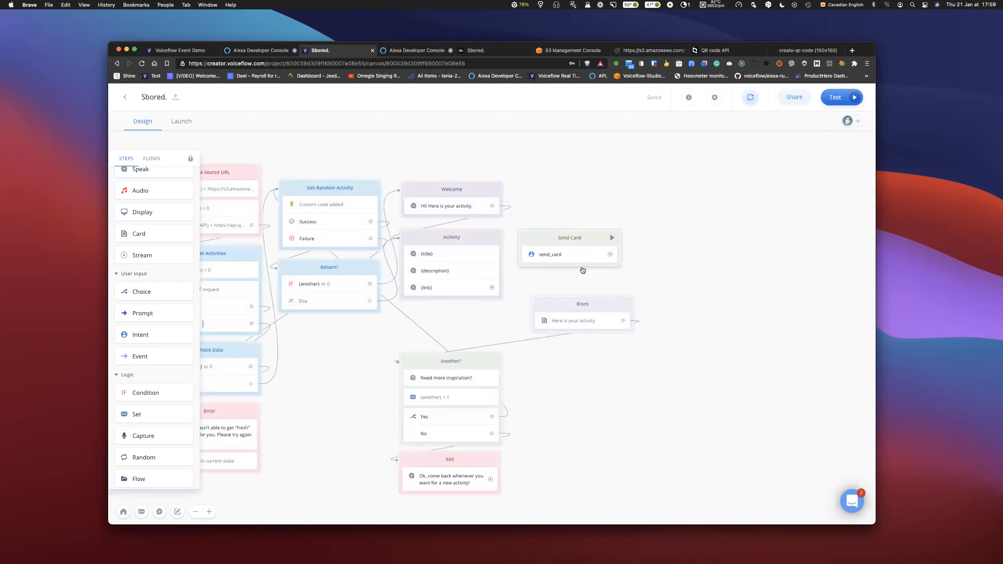
Connect Activity to the Another? block and Send Card to the card block, placing the card block directly beneath Send Card
{"action": "left_click_drag", "start_coordinate": [492, 288], "coordinate": [429, 360]}
{"action": "left_click_drag", "start_coordinate": [610, 253], "coordinate": [551, 308]}
{"action": "left_click_drag", "start_coordinate": [552, 304], "coordinate": [538, 281]}
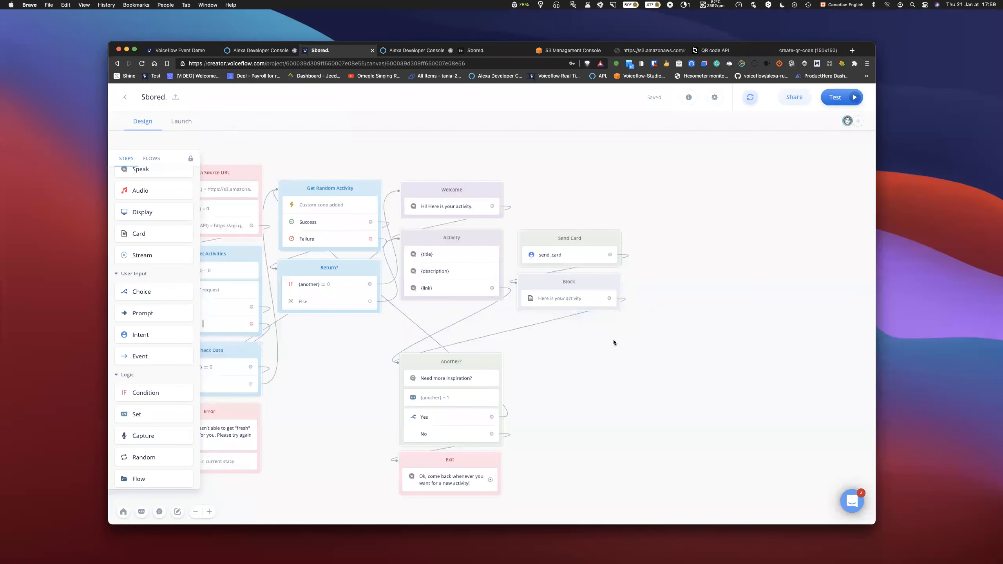
Upload the rewired Sbored skill to Alexa
{"action": "scroll", "coordinate": [613, 339], "scroll_direction": "down", "scroll_amount": 2}
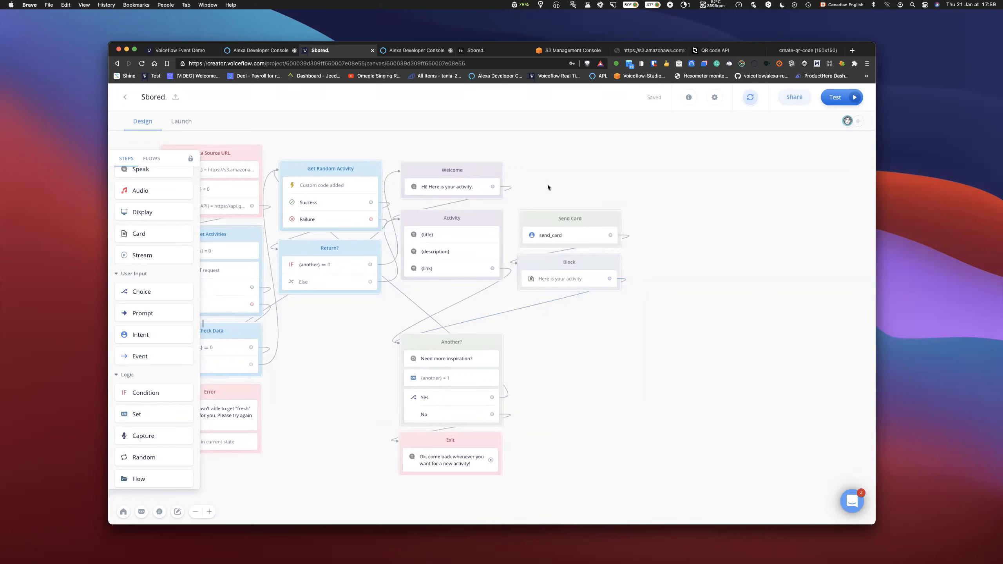
{"action": "scroll", "coordinate": [549, 357], "scroll_direction": "down", "scroll_amount": 1}
{"action": "left_click", "coordinate": [750, 97]}
{"action": "left_click", "coordinate": [557, 168]}
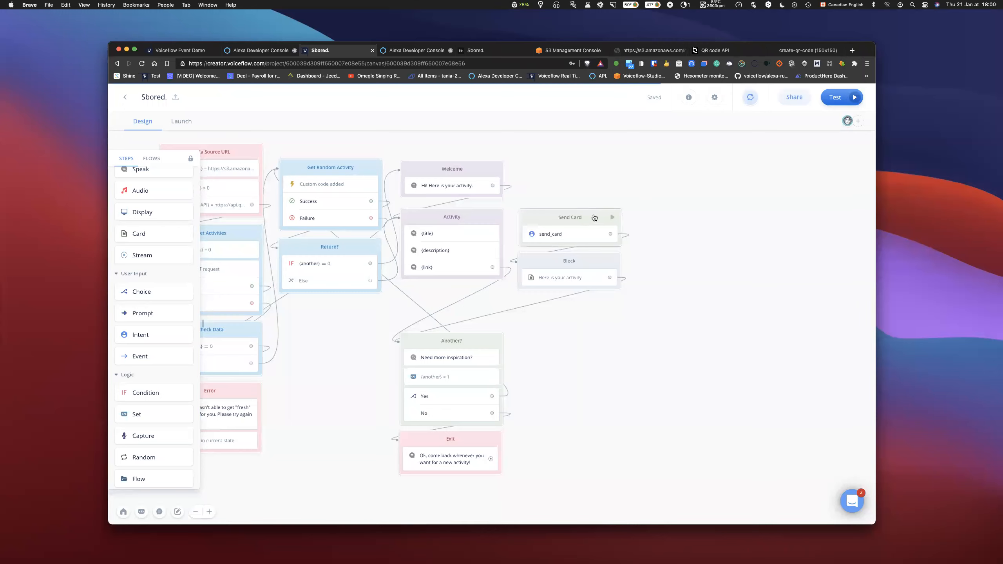
Move the Send Card block up beside Welcome and place the card block directly beneath it
{"action": "left_click_drag", "start_coordinate": [609, 212], "coordinate": [597, 143]}
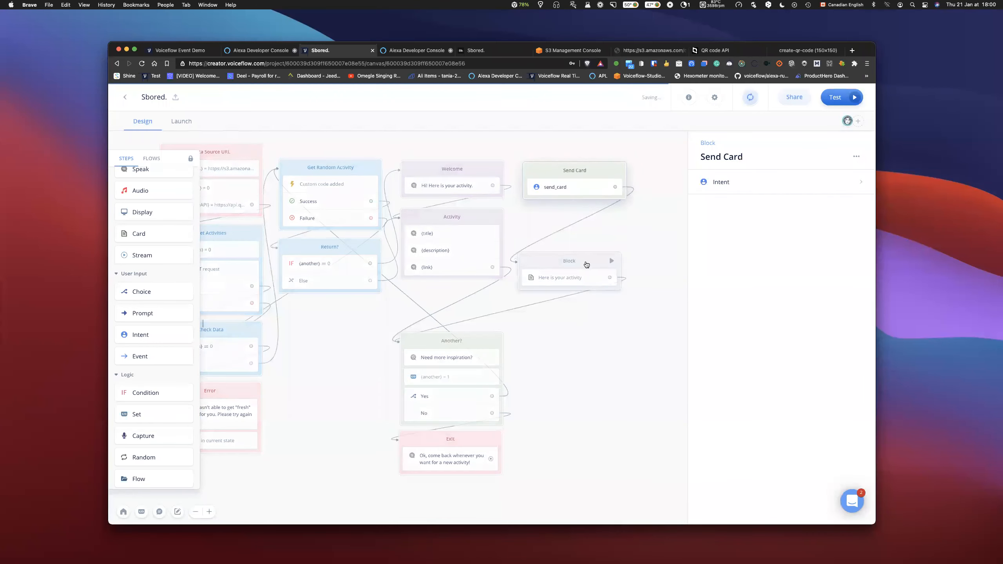
{"action": "left_click", "coordinate": [586, 265]}
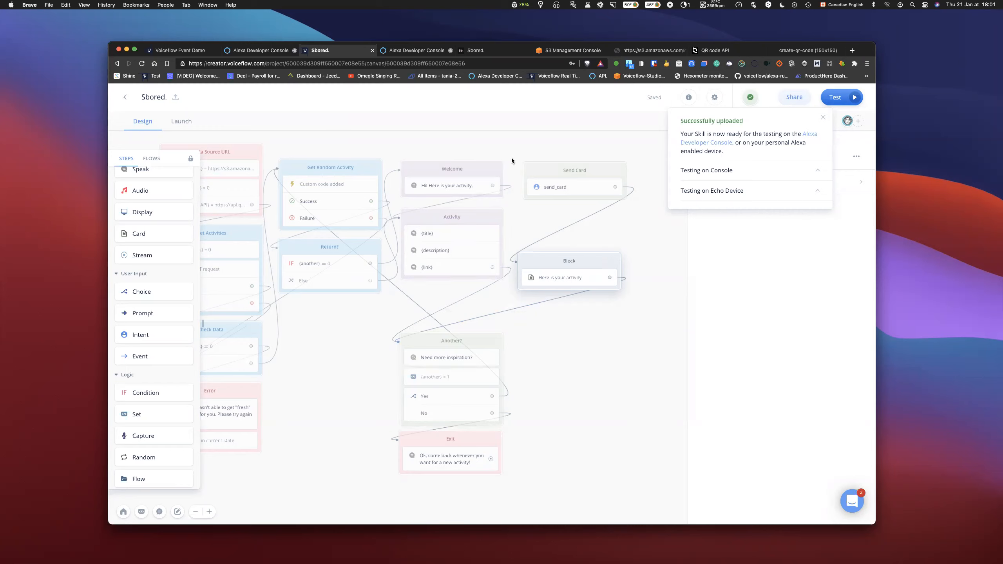
{"action": "left_click_drag", "start_coordinate": [539, 261], "coordinate": [538, 222]}
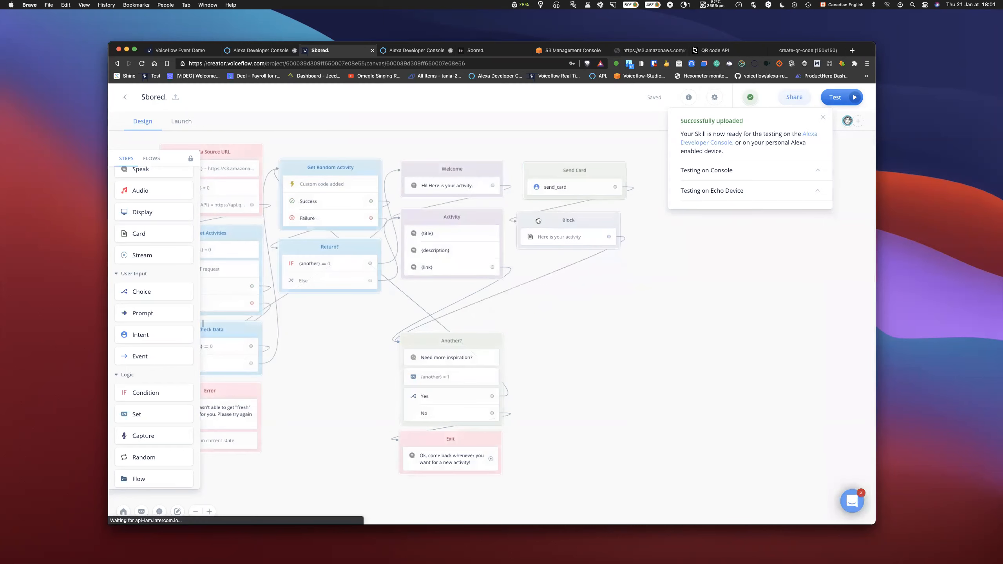
Switch to the Alexa Developer Console test page, relaunch the skill with "open sbored" and send "send me a card"
{"action": "left_click", "coordinate": [395, 52]}
{"action": "left_click", "coordinate": [134, 192]}
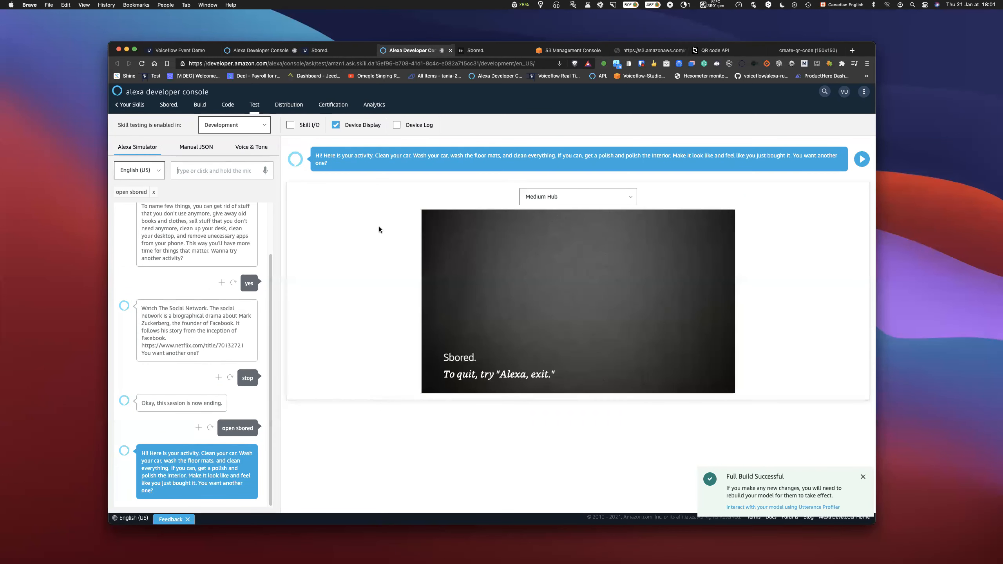
{"action": "left_click", "coordinate": [224, 175]}
{"action": "type", "text": "send me a link"}
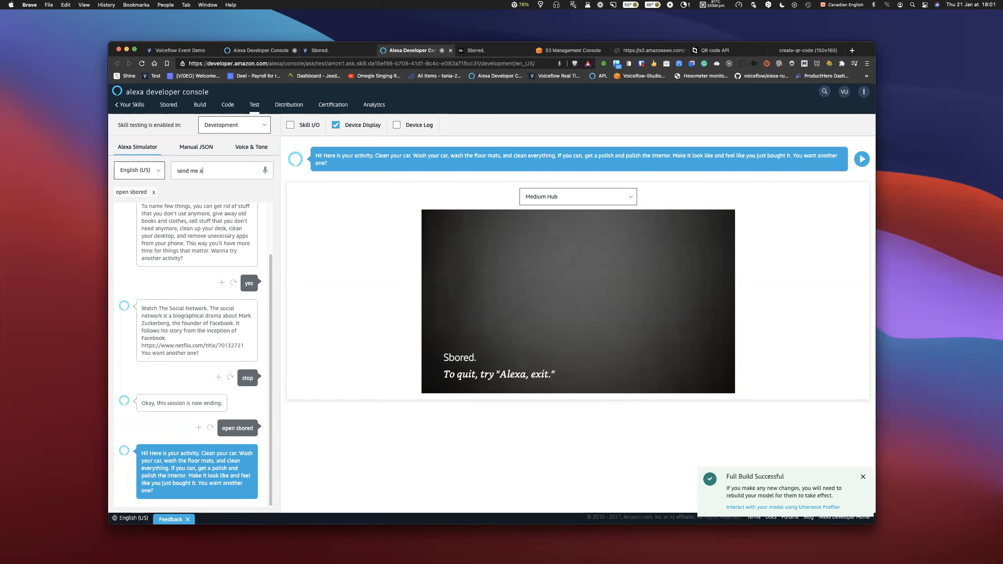
{"action": "key", "text": "Return"}
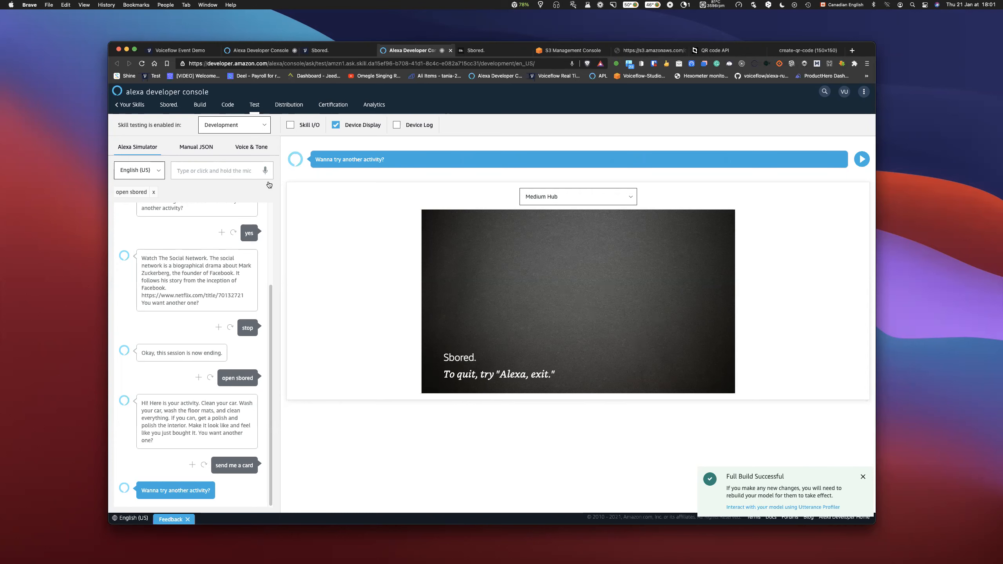
Return to the Sbored project in Voiceflow, review the card's settings and align the card block closely under Send Card
{"action": "left_click", "coordinate": [338, 53]}
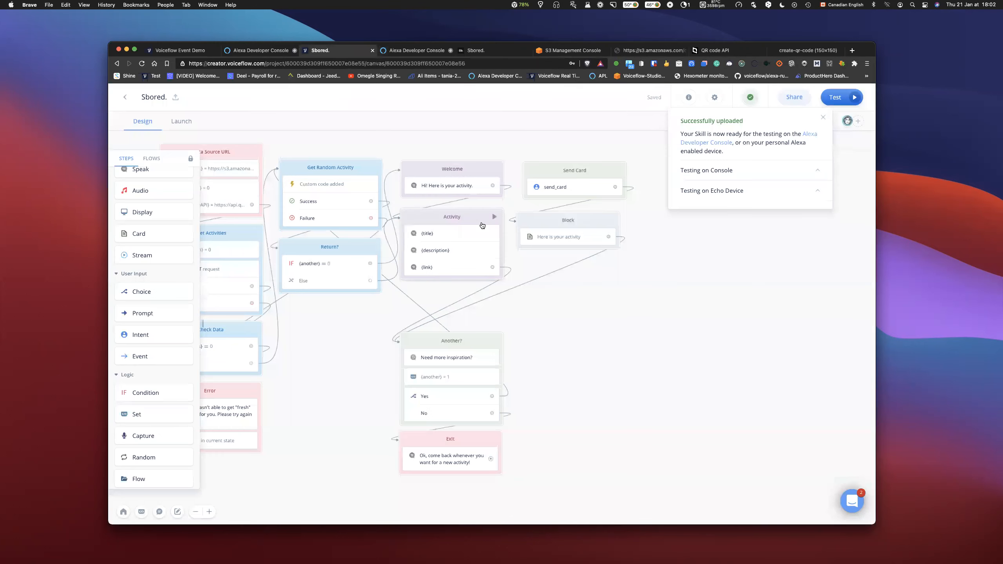
{"action": "scroll", "coordinate": [622, 323], "scroll_direction": "left", "scroll_amount": 2}
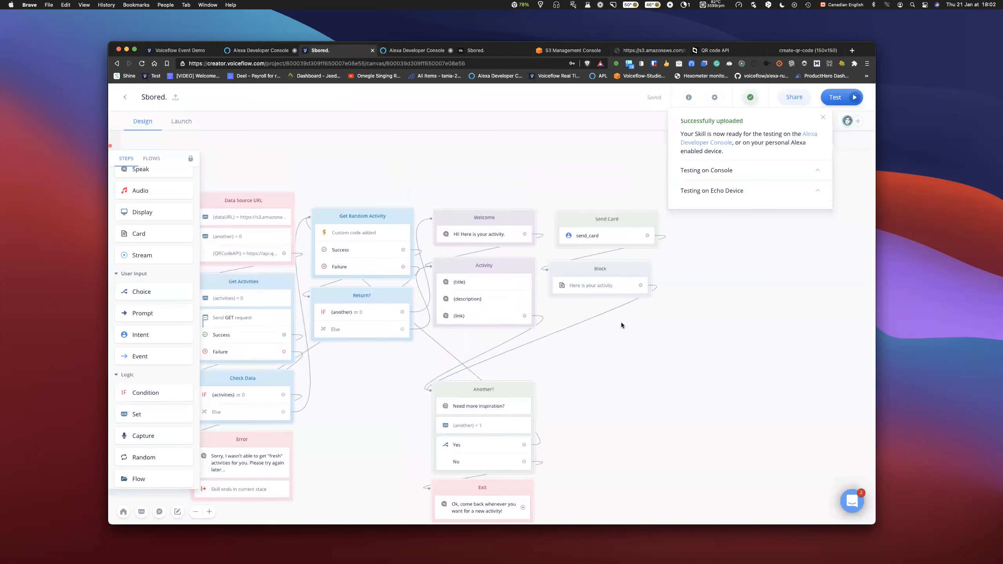
{"action": "scroll", "coordinate": [620, 323], "scroll_direction": "down", "scroll_amount": 1}
{"action": "scroll", "coordinate": [621, 323], "scroll_direction": "up", "scroll_amount": 1}
{"action": "scroll", "coordinate": [621, 322], "scroll_direction": "right", "scroll_amount": 1}
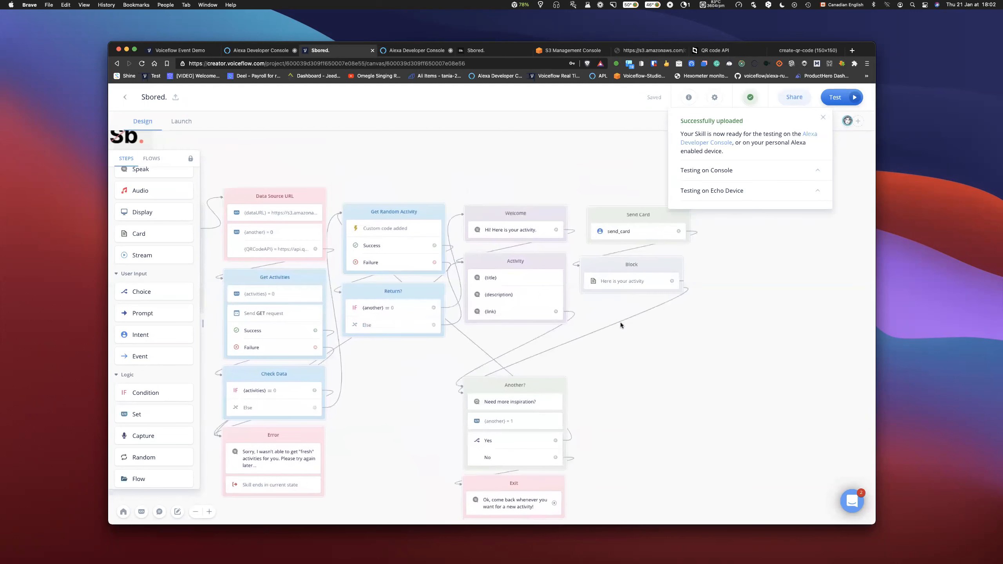
{"action": "left_click", "coordinate": [619, 290]}
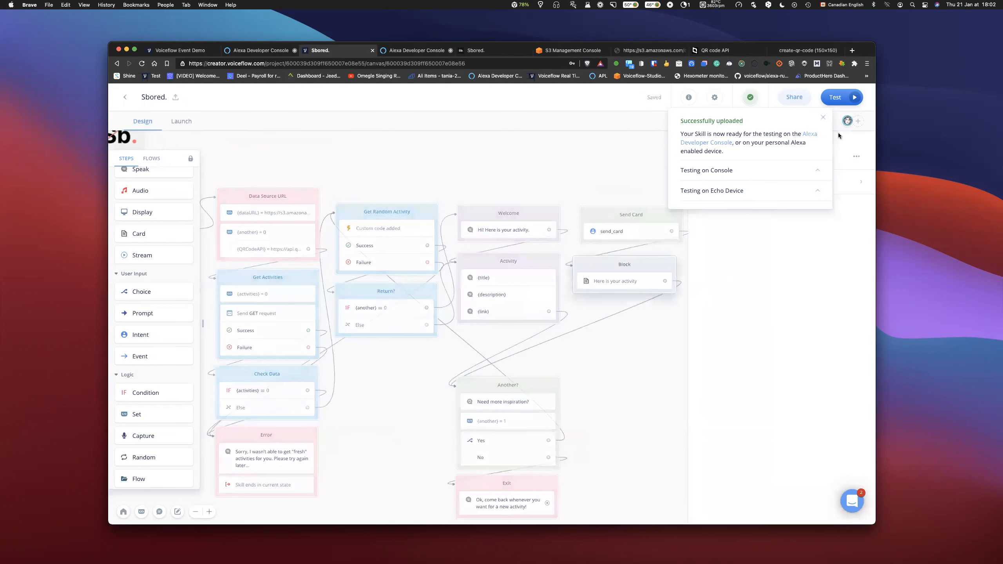
{"action": "left_click", "coordinate": [822, 117]}
{"action": "left_click", "coordinate": [750, 181]}
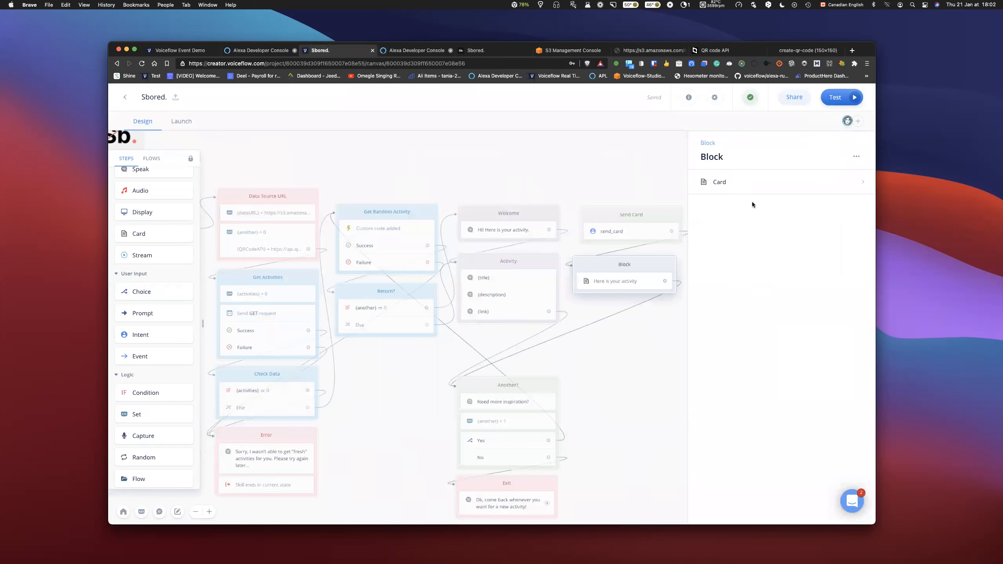
{"action": "scroll", "coordinate": [618, 349], "scroll_direction": "right", "scroll_amount": 2}
{"action": "scroll", "coordinate": [617, 349], "scroll_direction": "left", "scroll_amount": 1}
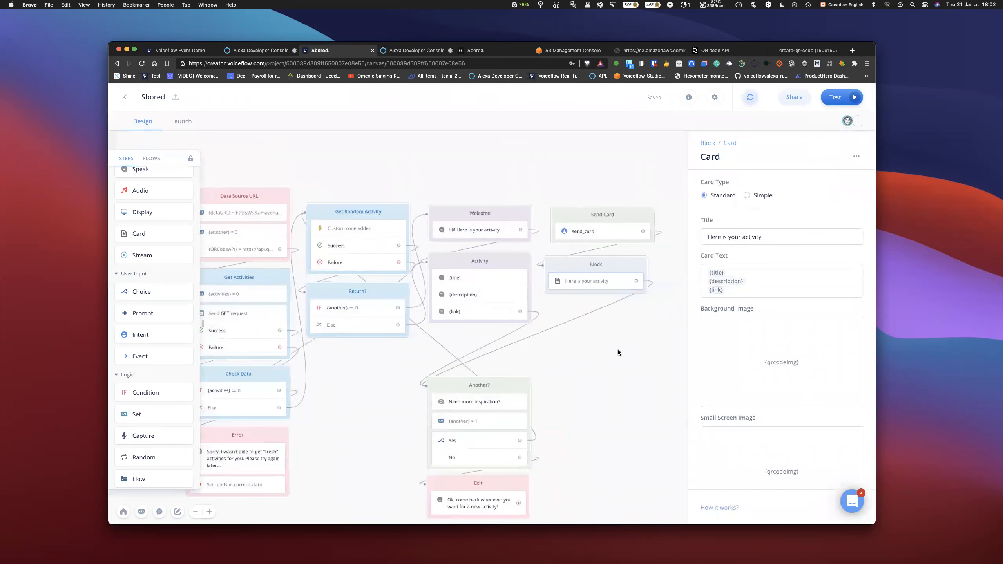
{"action": "left_click_drag", "start_coordinate": [628, 273], "coordinate": [637, 269]}
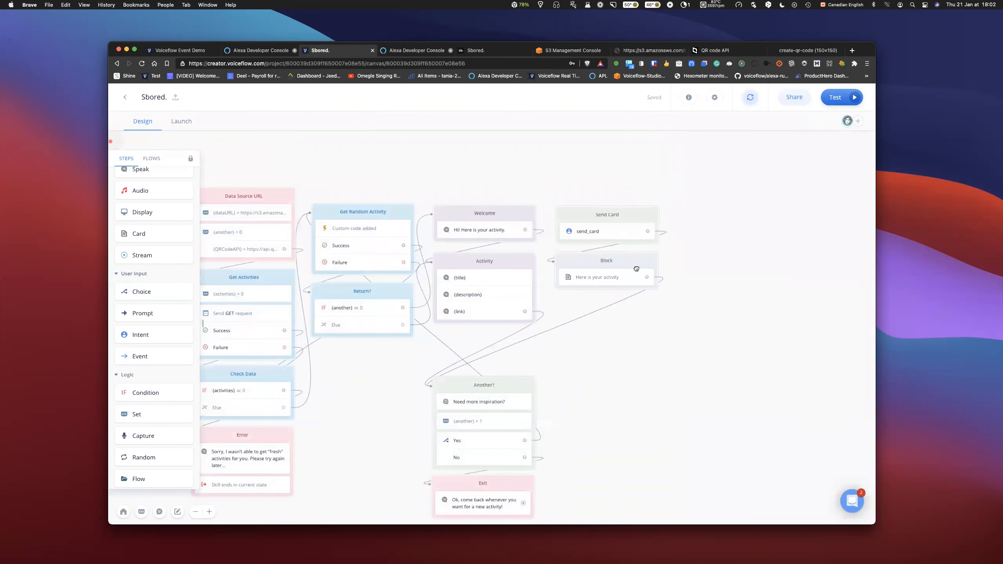
{"action": "scroll", "coordinate": [636, 325], "scroll_direction": "left", "scroll_amount": 5}
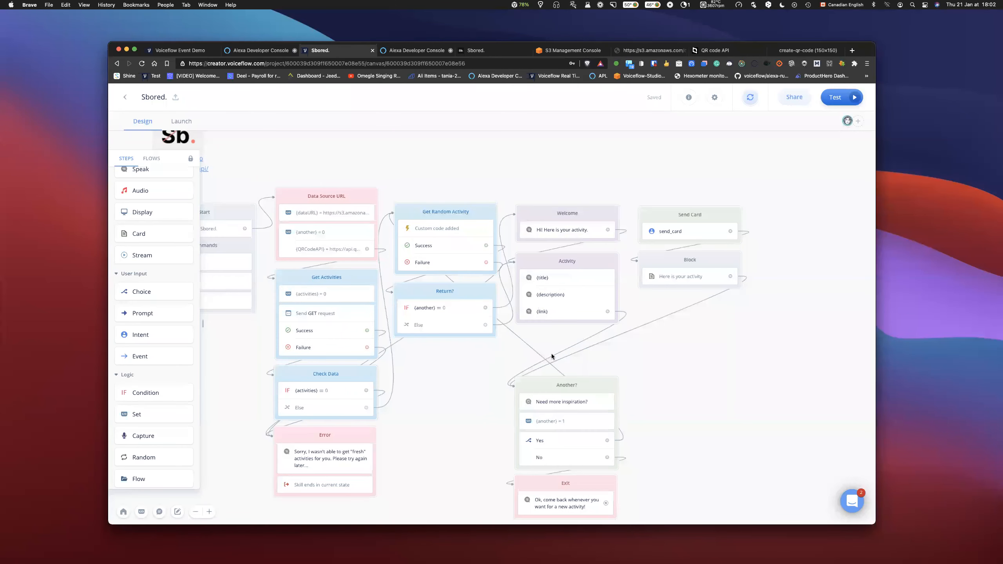
{"action": "scroll", "coordinate": [720, 365], "scroll_direction": "up", "scroll_amount": 2}
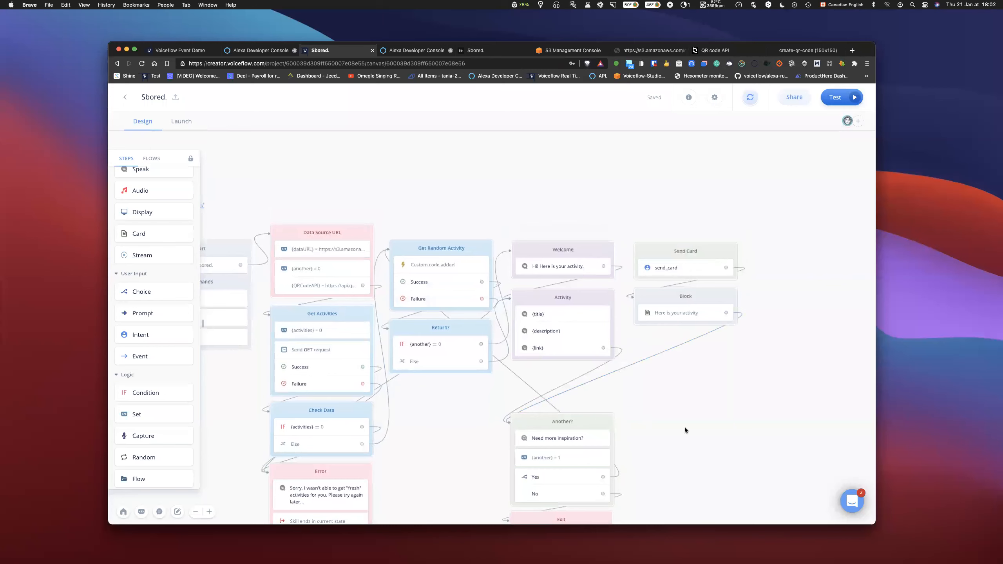
{"action": "scroll", "coordinate": [684, 427], "scroll_direction": "left", "scroll_amount": 2}
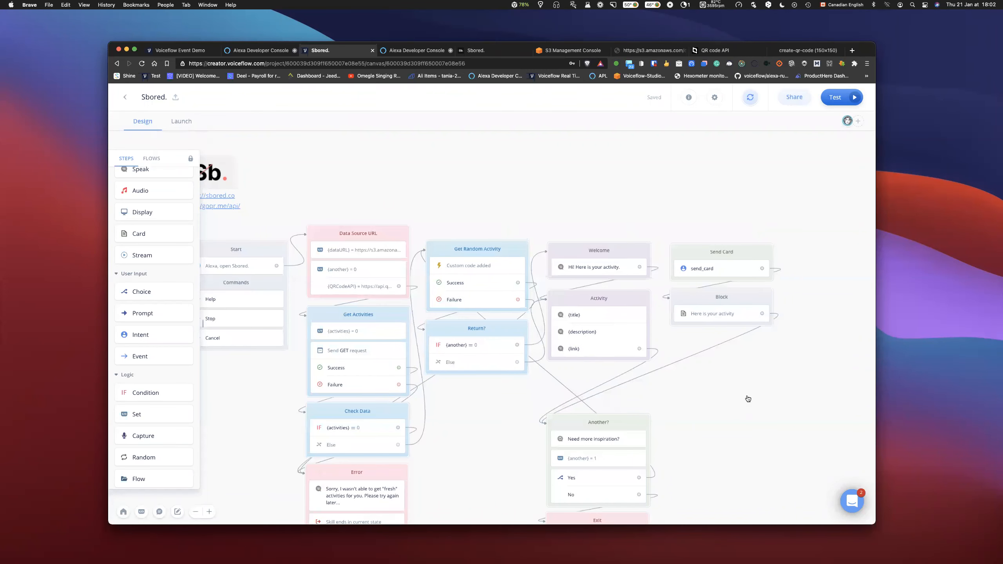
{"action": "scroll", "coordinate": [634, 185], "scroll_direction": "left", "scroll_amount": 2}
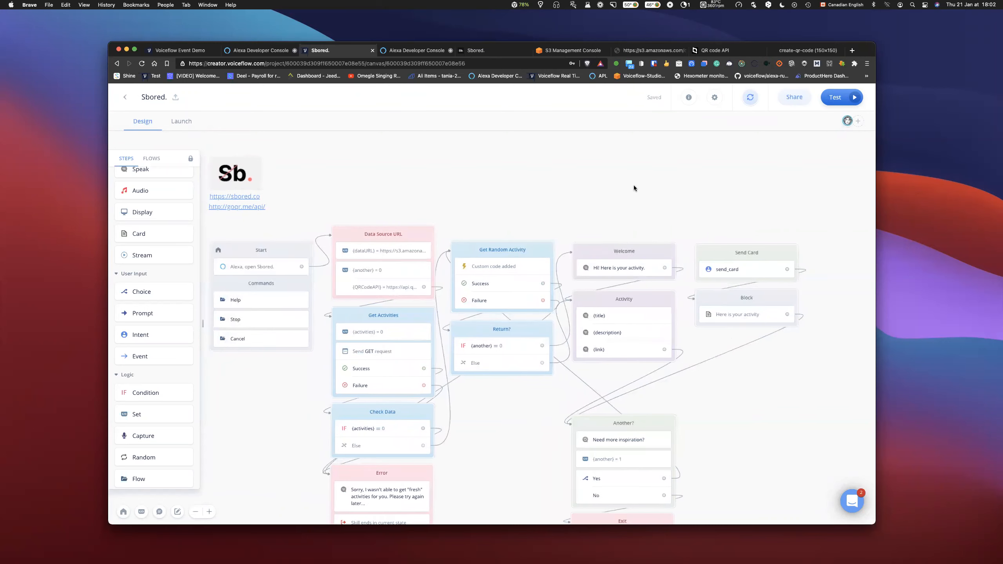
{"action": "scroll", "coordinate": [633, 185], "scroll_direction": "down", "scroll_amount": 2}
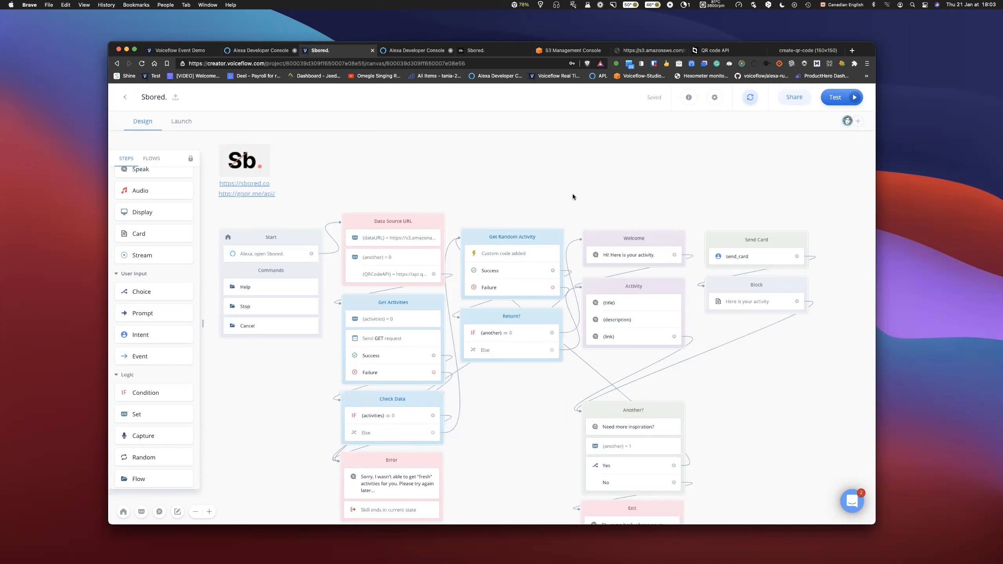
{"action": "scroll", "coordinate": [573, 195], "scroll_direction": "down", "scroll_amount": 1}
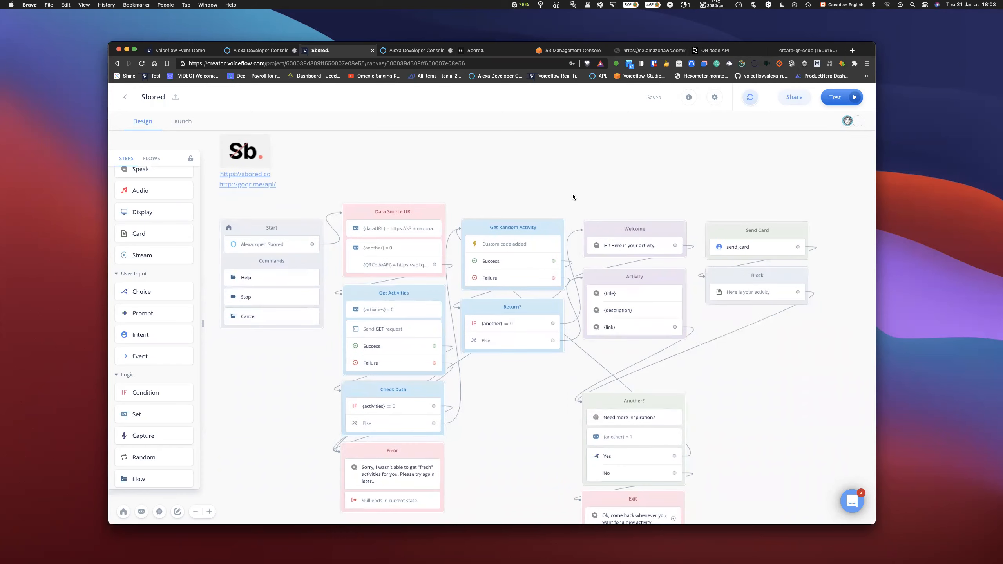
{"action": "scroll", "coordinate": [581, 187], "scroll_direction": "down", "scroll_amount": 2}
{"action": "scroll", "coordinate": [581, 189], "scroll_direction": "right", "scroll_amount": 5}
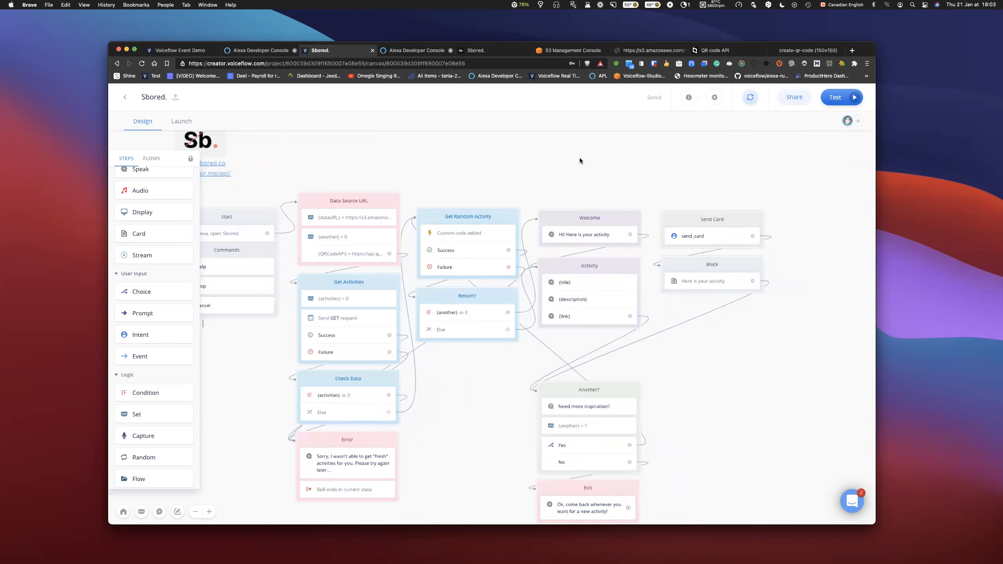
{"action": "scroll", "coordinate": [583, 160], "scroll_direction": "left", "scroll_amount": 3}
{"action": "scroll", "coordinate": [583, 159], "scroll_direction": "down", "scroll_amount": 2}
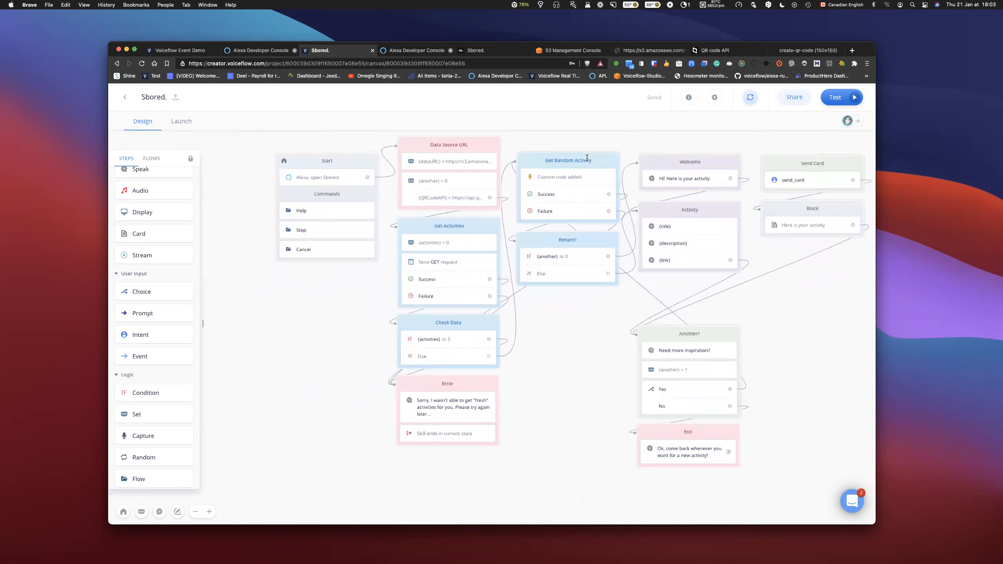
{"action": "scroll", "coordinate": [588, 160], "scroll_direction": "up", "scroll_amount": 1}
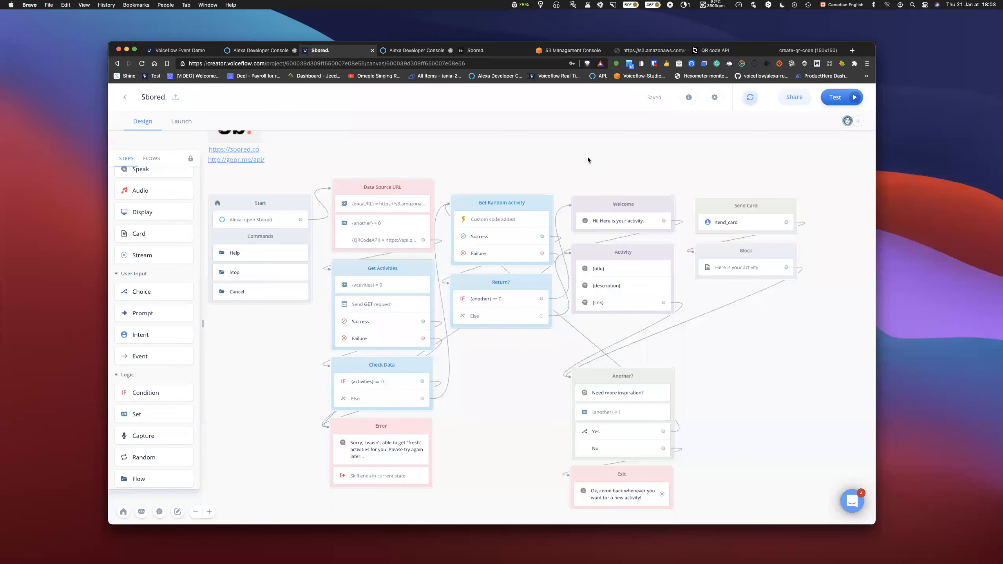
{"action": "scroll", "coordinate": [588, 160], "scroll_direction": "down", "scroll_amount": 2}
{"action": "scroll", "coordinate": [587, 159], "scroll_direction": "left", "scroll_amount": 1}
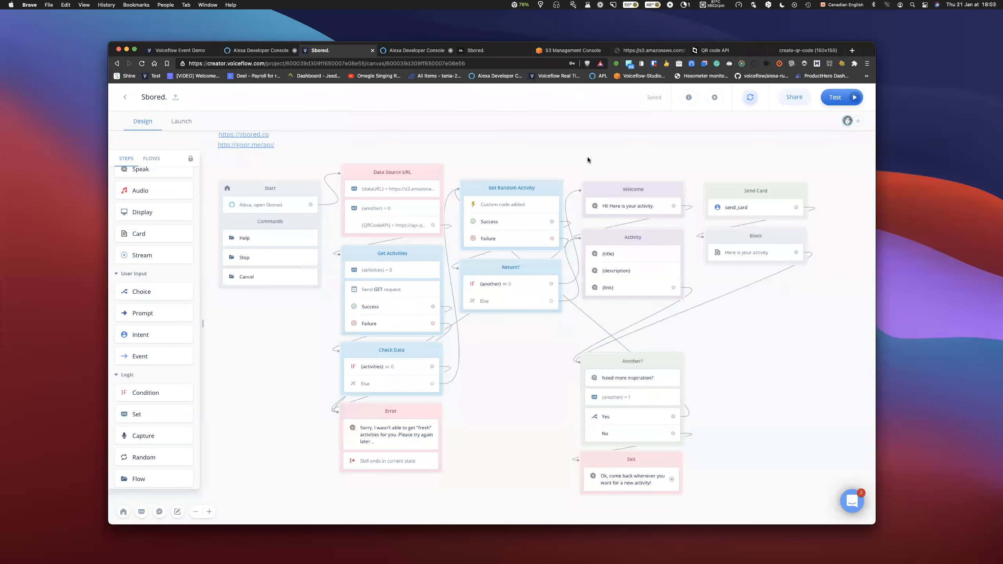